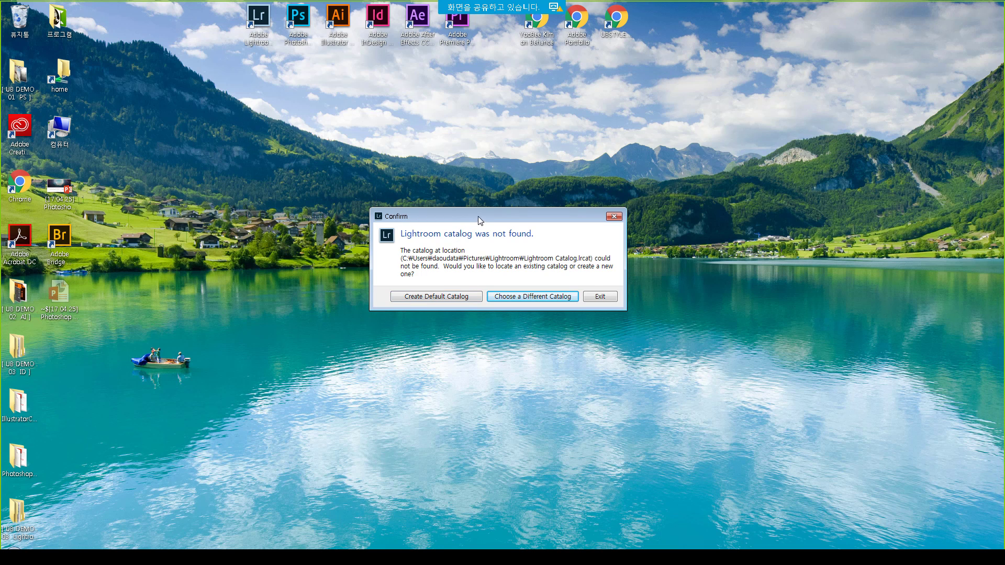
Create a default catalog to replace the Lightroom catalog that was not found.
drag(477, 217, 482, 213)
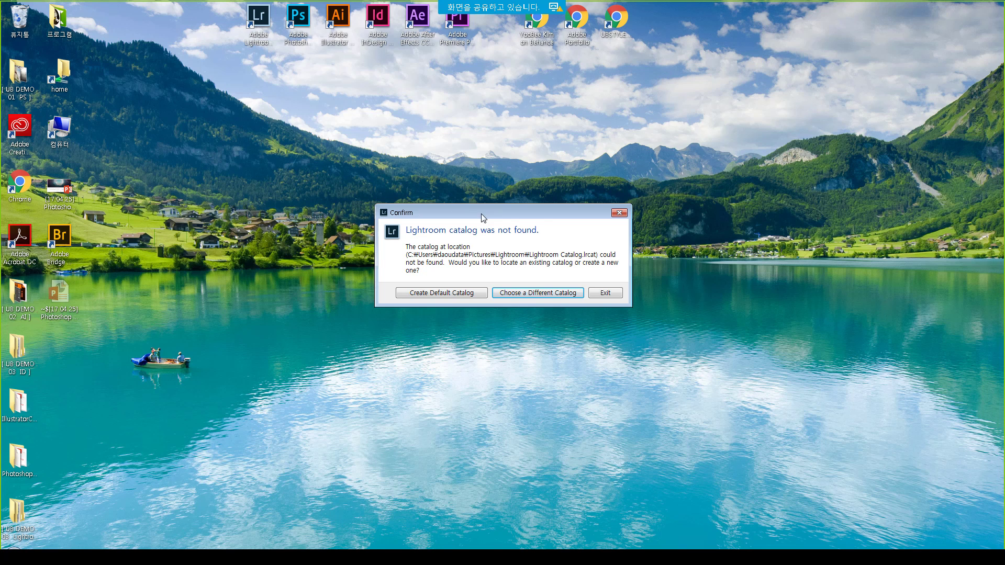
click(447, 294)
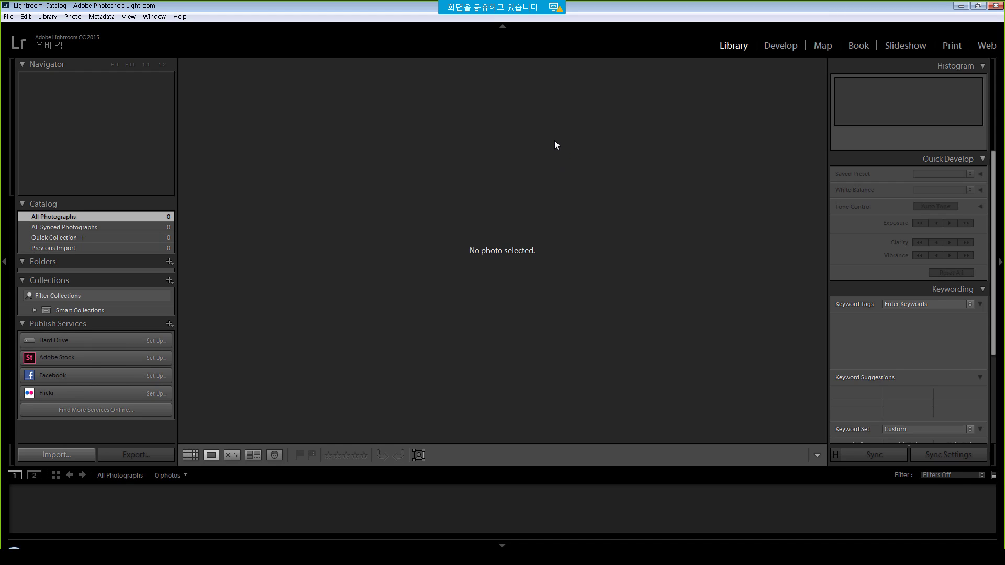
Start syncing with Lightroom mobile and choose to sync this catalog instead of the previously synced one.
click(68, 47)
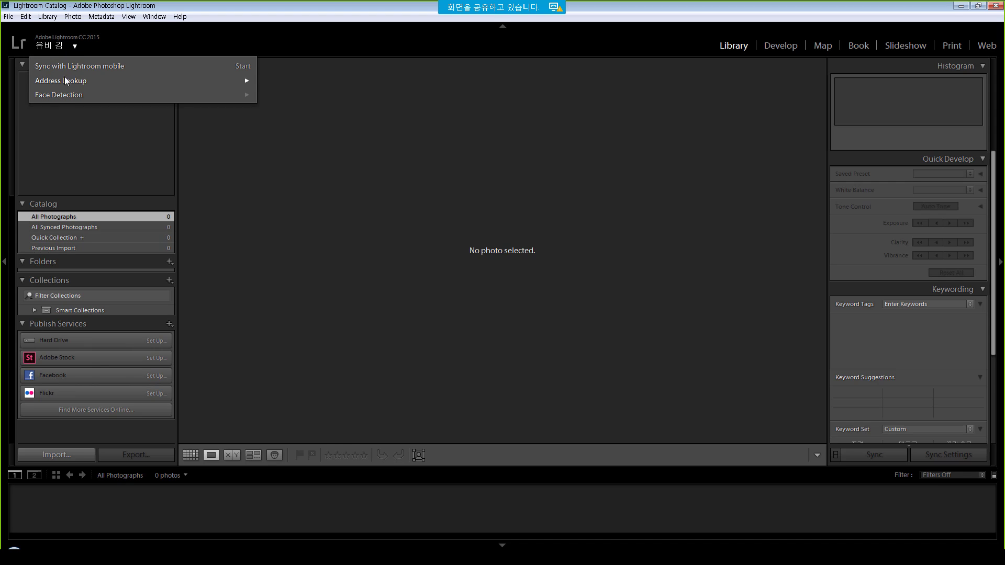
mouse_move(121, 70)
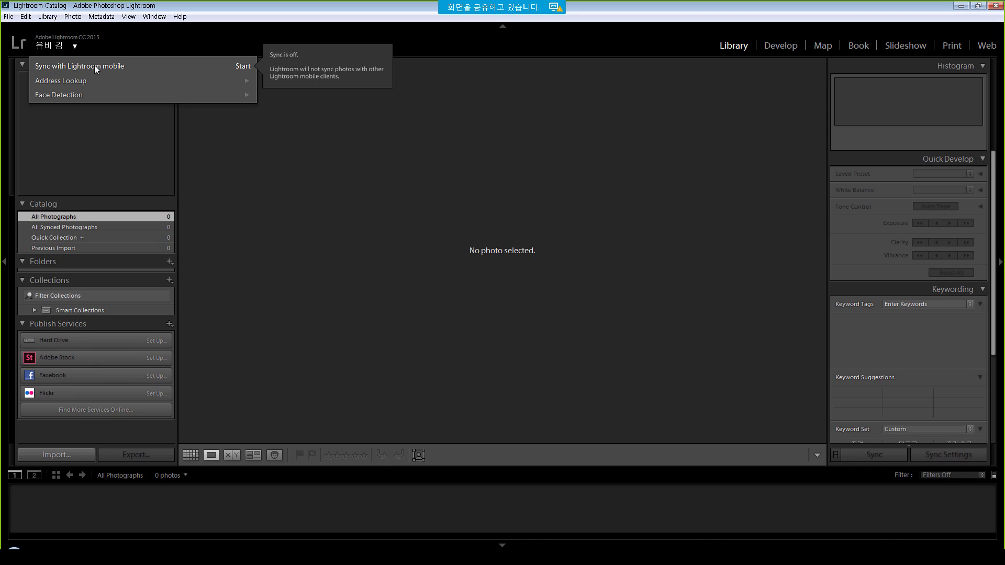
click(245, 67)
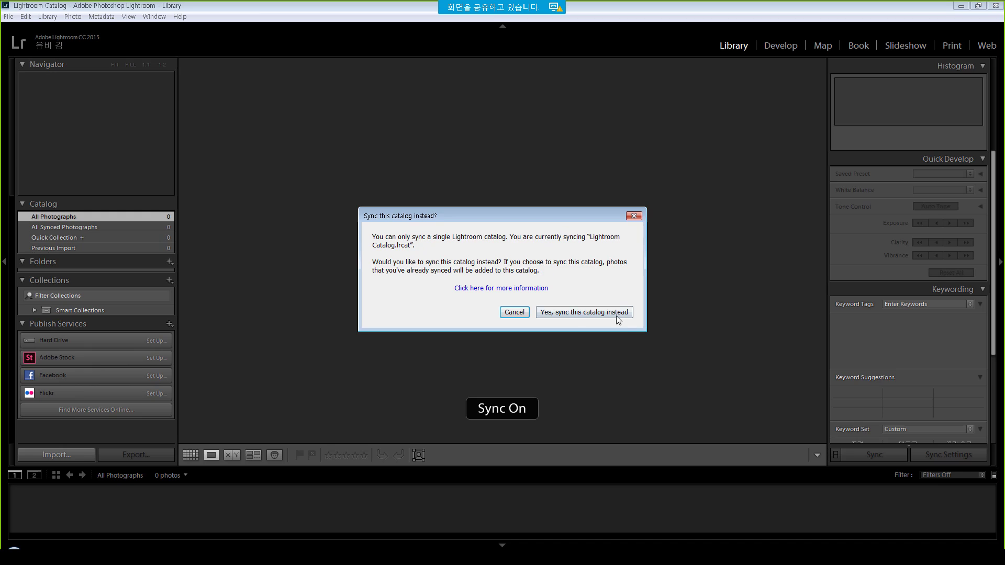
click(609, 314)
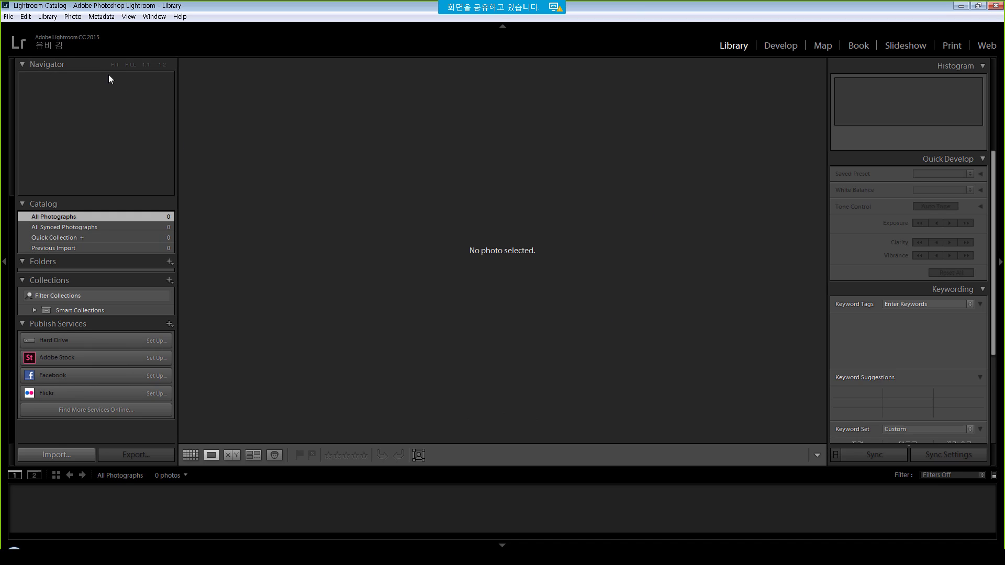
click(74, 45)
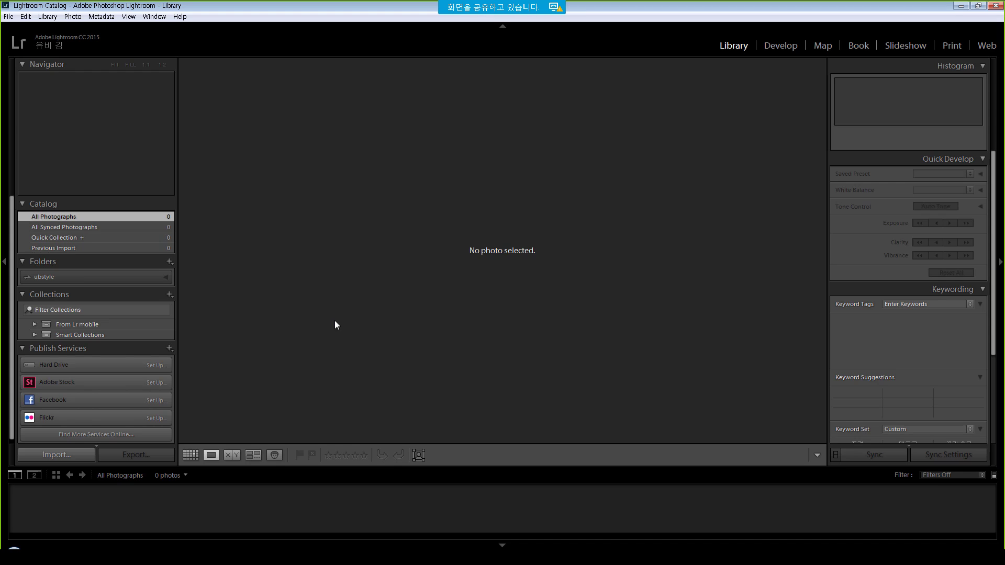
Check the AirServer version information and the computer's current wireless network connection.
right_click(851, 556)
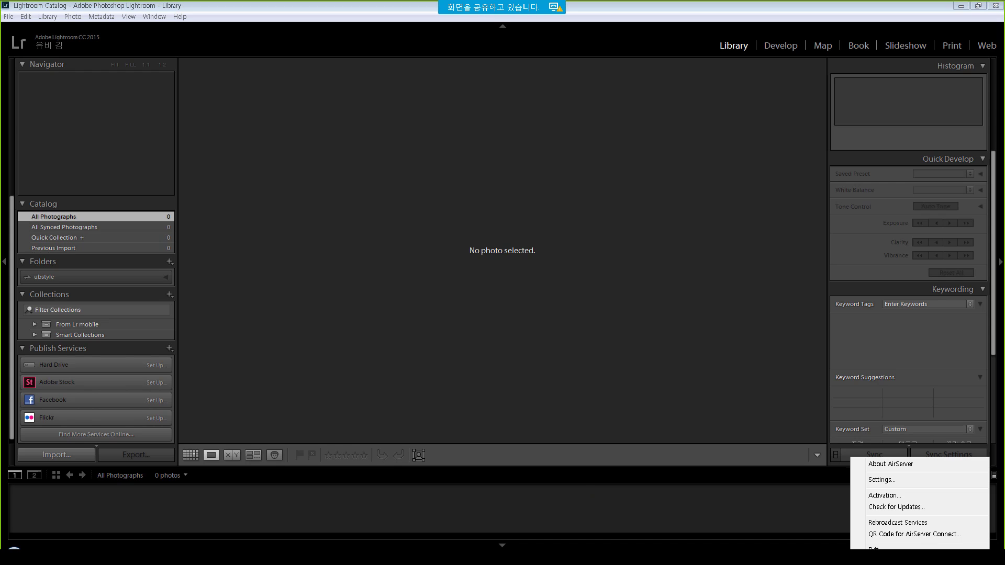
click(888, 464)
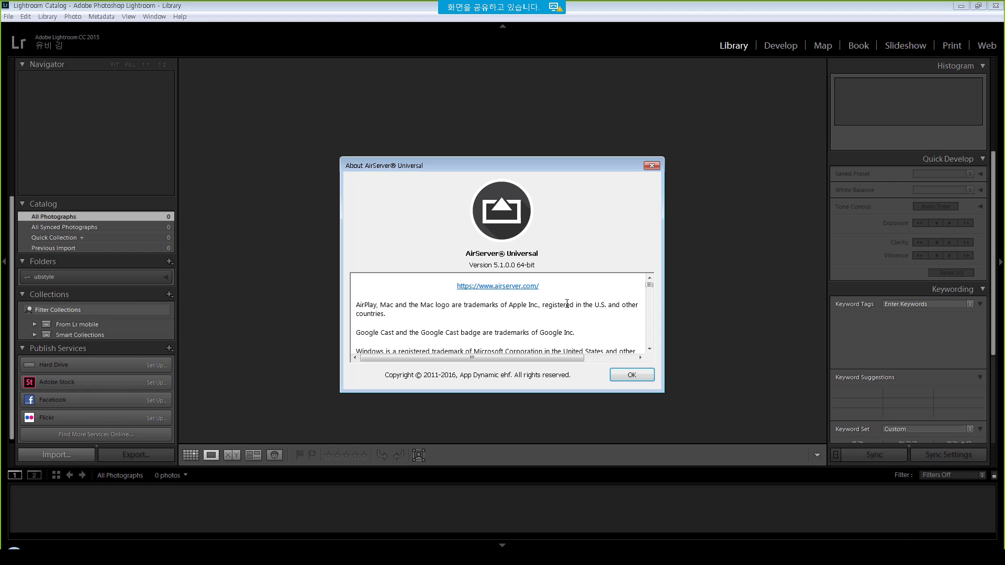
click(651, 165)
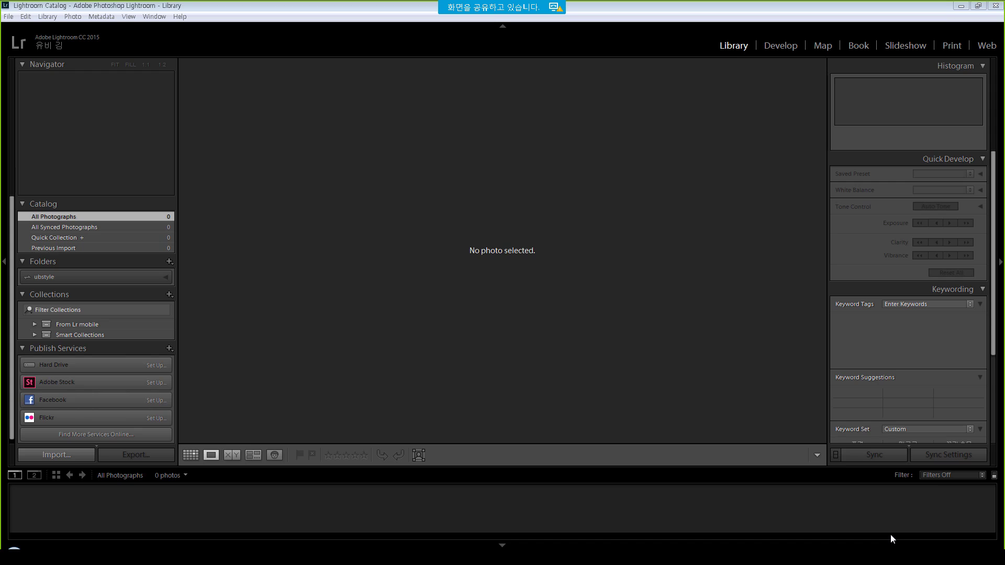
click(924, 556)
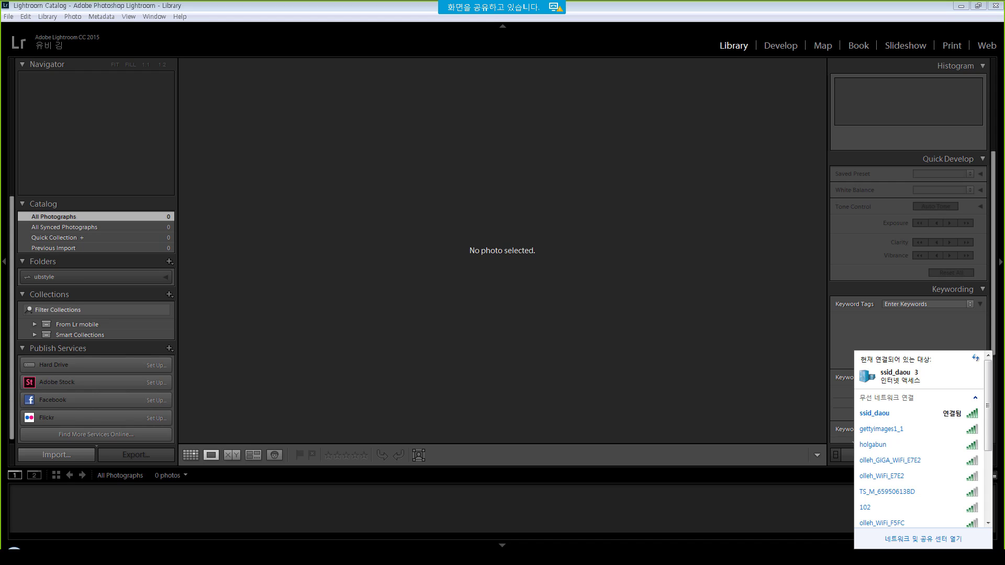
click(699, 252)
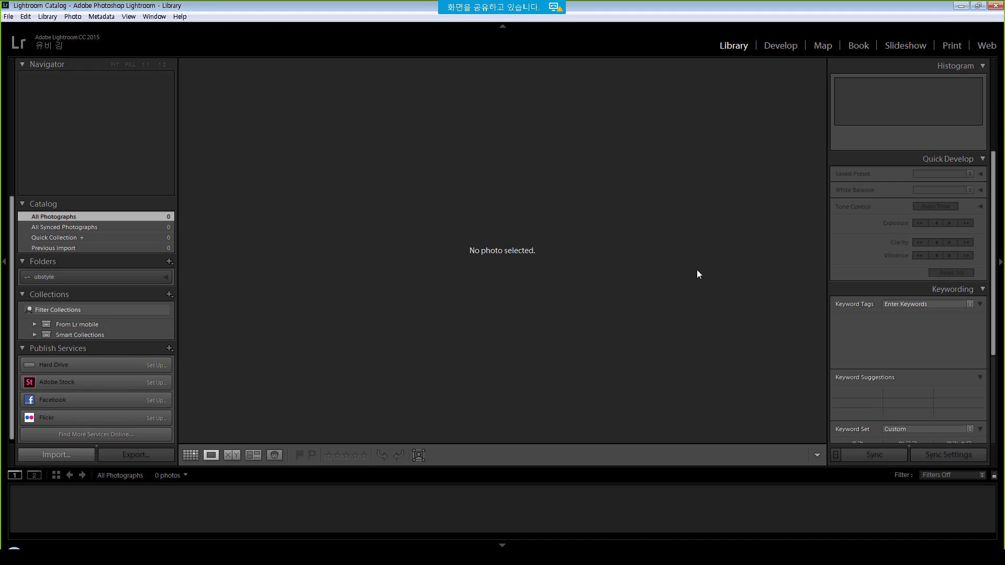
Quit AirServer and start it again from the AirServer Universal (x64) program folder.
right_click(852, 557)
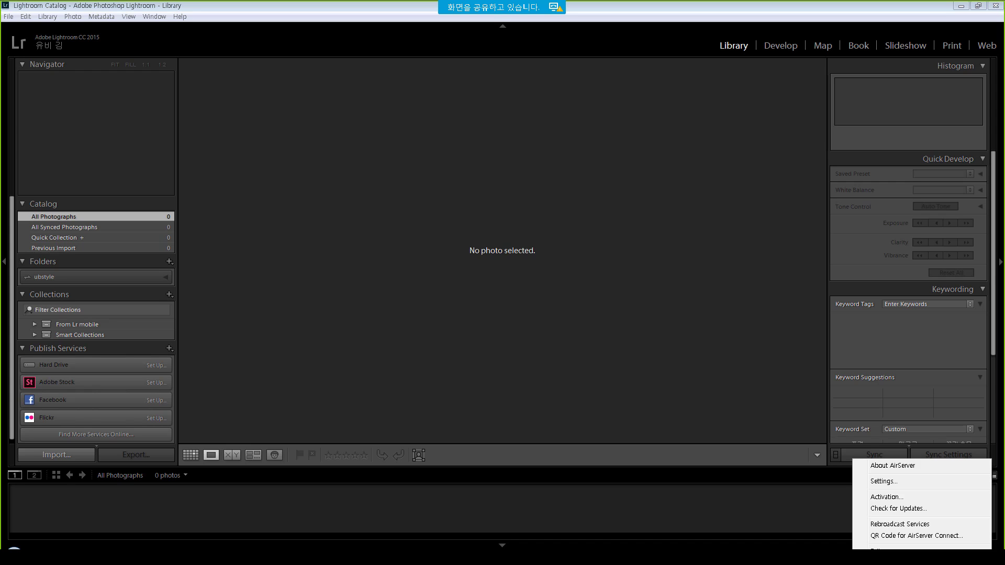
click(864, 552)
click(14, 557)
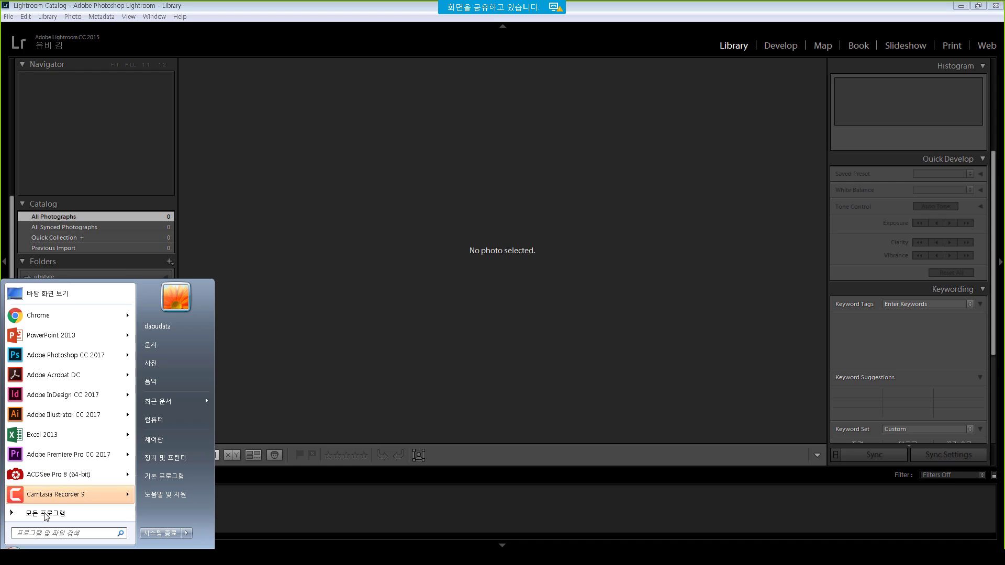
click(61, 514)
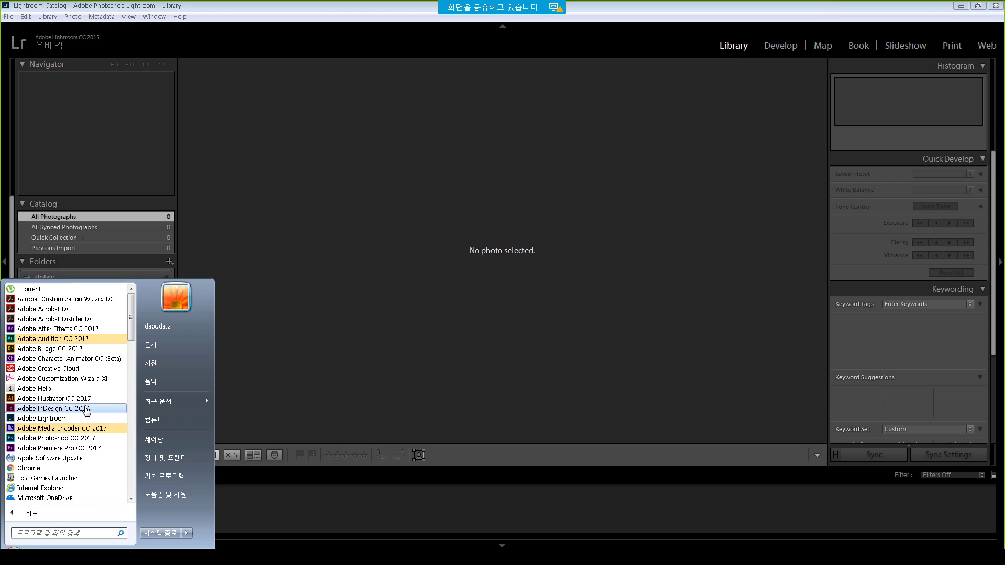
scroll(78, 419, down, 2)
scroll(135, 363, down, 4)
drag(134, 362, 134, 413)
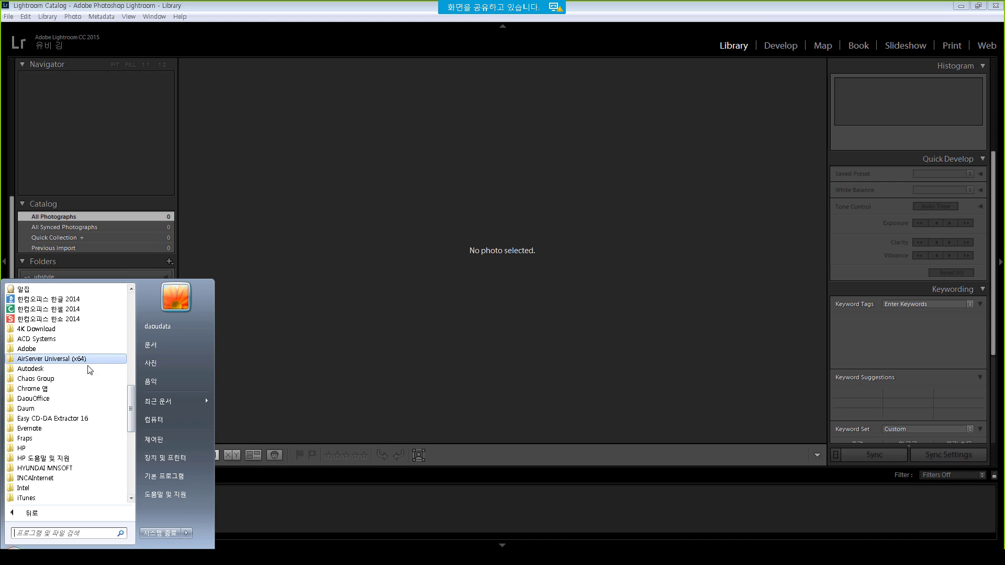
click(59, 360)
click(54, 371)
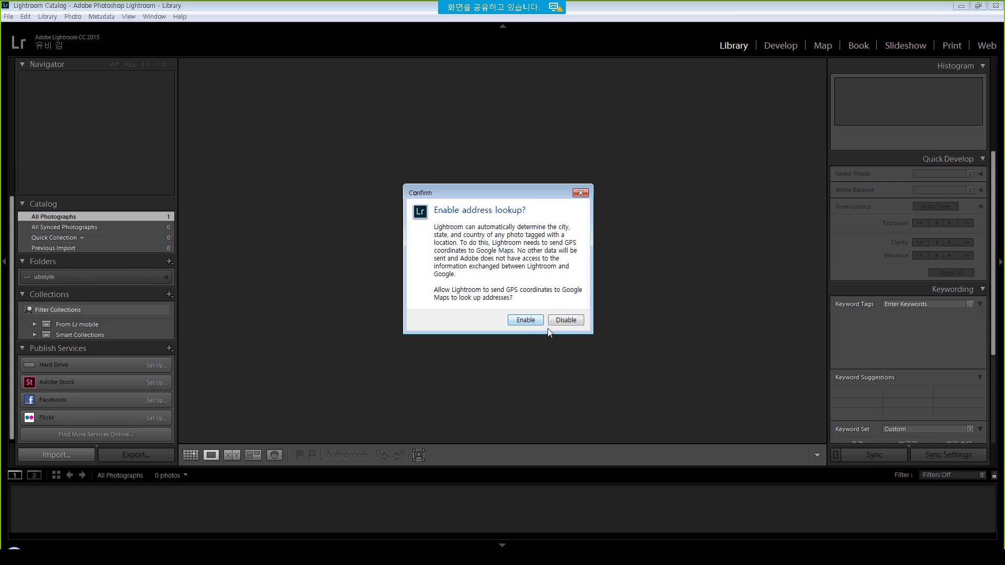
Disable Lightroom's address lookup so that no GPS coordinates are sent to Google Maps.
click(571, 322)
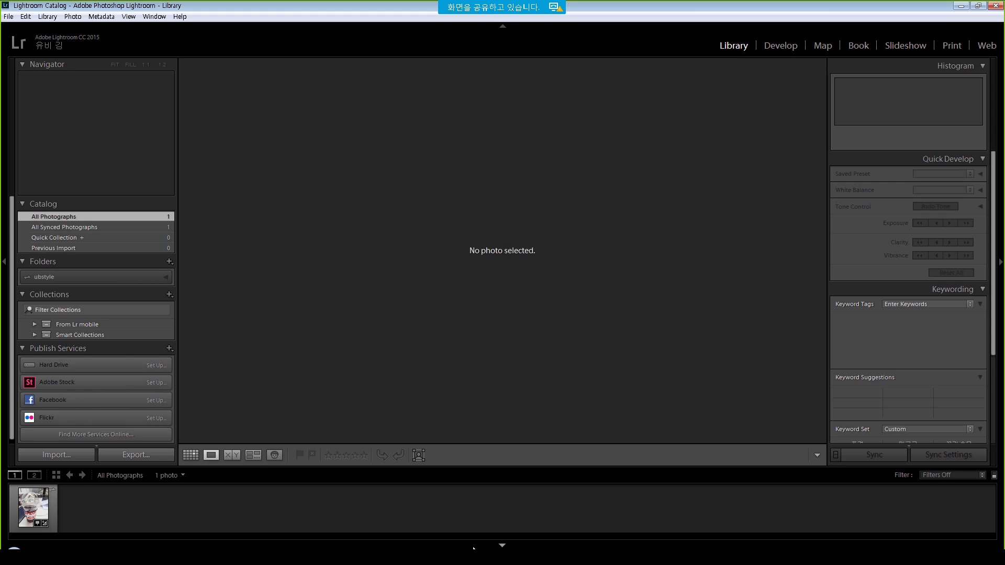
Switch to PowerPoint to show the slide on Raw HDR capture mode for iOS and Android, and return to Lightroom.
key(alt+Tab)
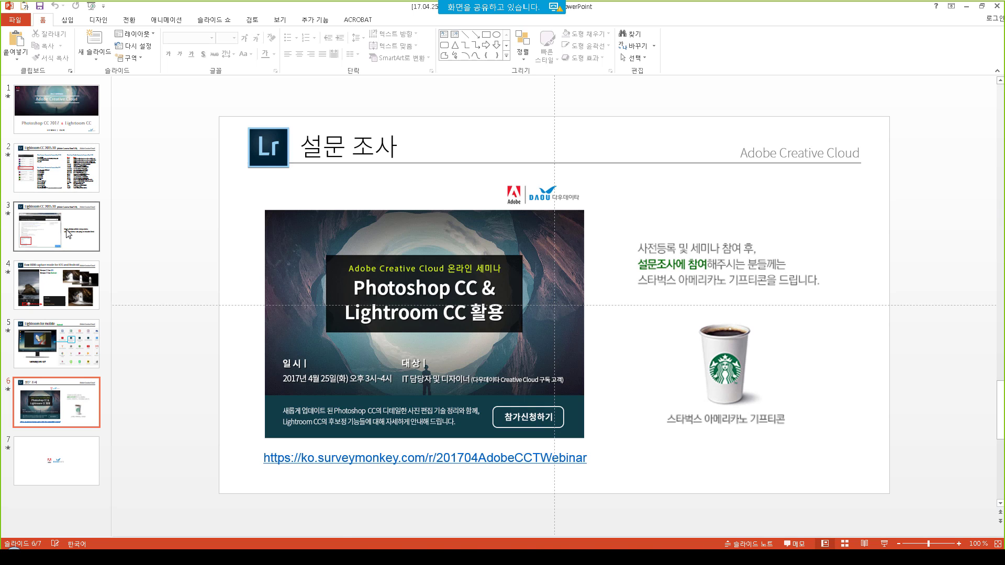
click(63, 285)
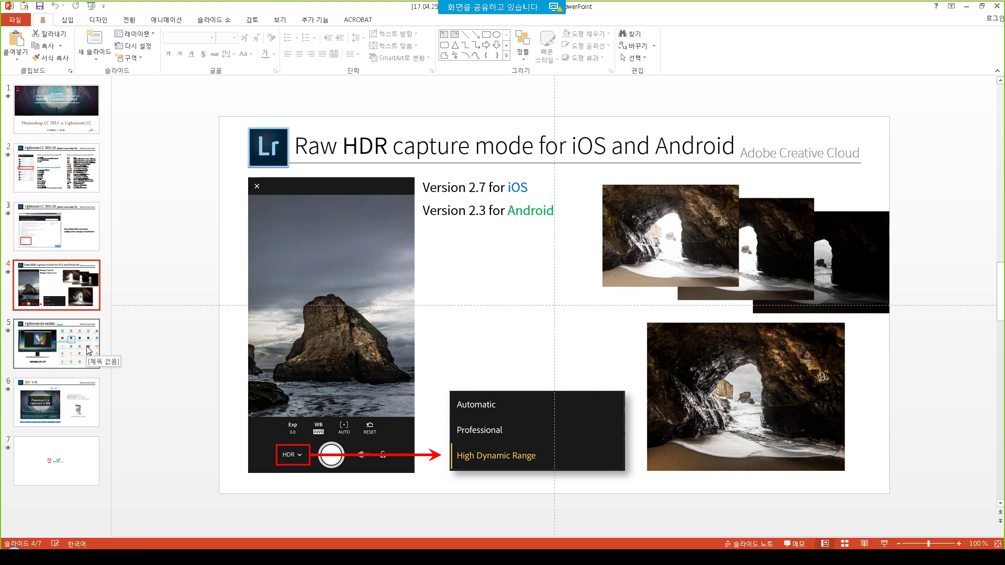
click(372, 557)
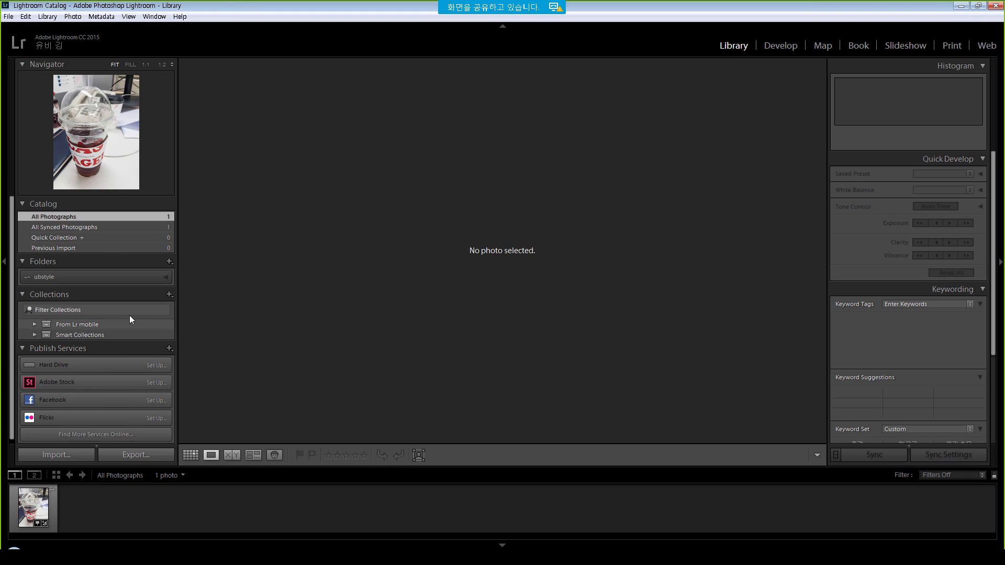
Import all photos from the desktop folder [ UB DEMO . 03 Lightroom ], including subfolders, by adding them to the catalog.
click(57, 455)
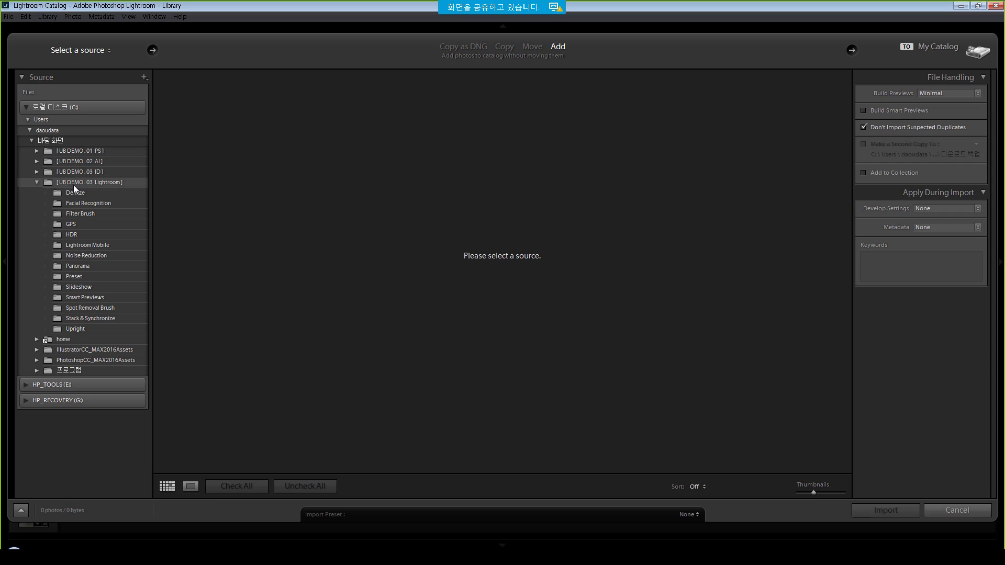
click(73, 183)
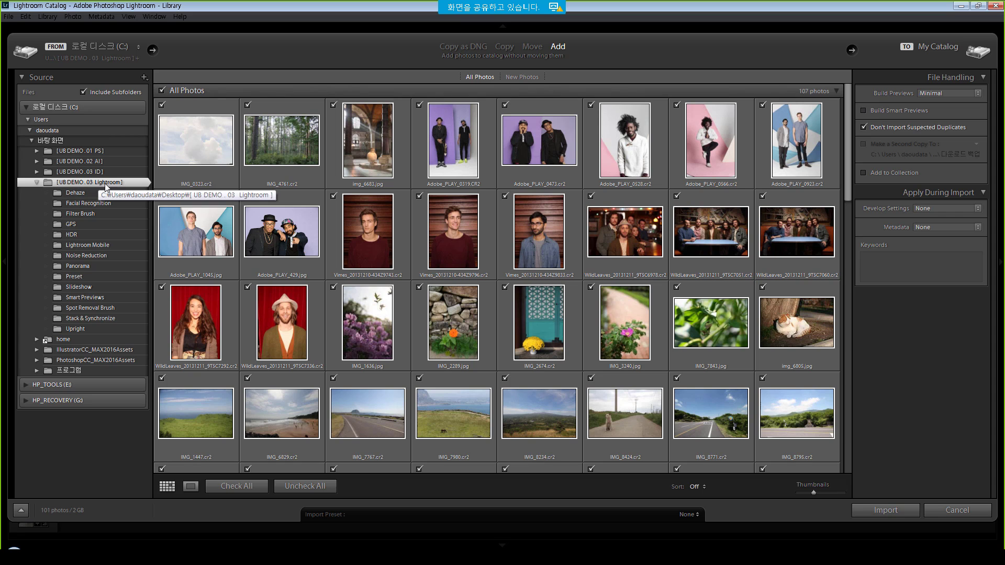
click(885, 510)
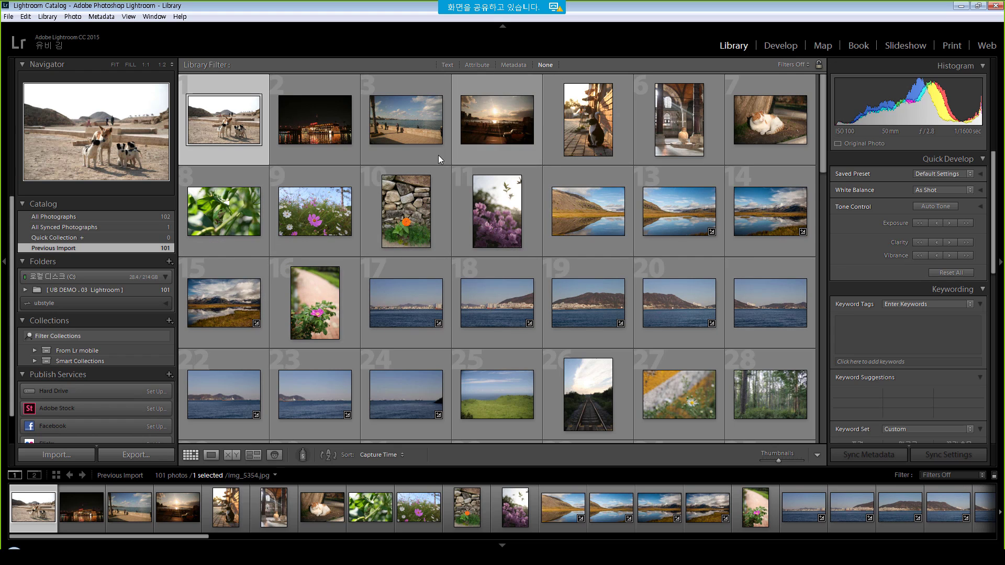
Expand the imported folder, view its Dehaze, Facial Recognition and Filter Brush subfolders, and show the whole folder's photos again.
drag(824, 84, 824, 90)
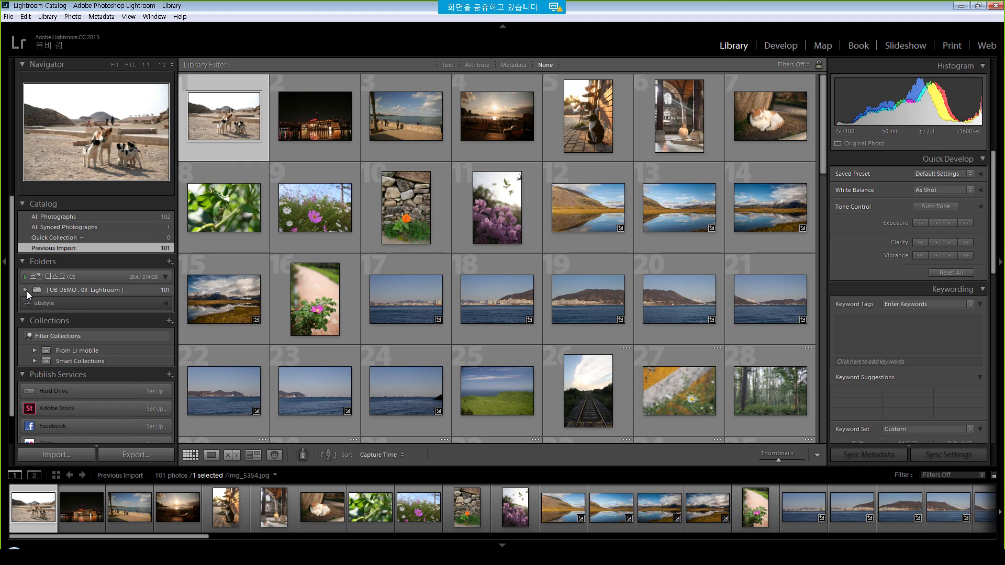
click(26, 290)
click(72, 300)
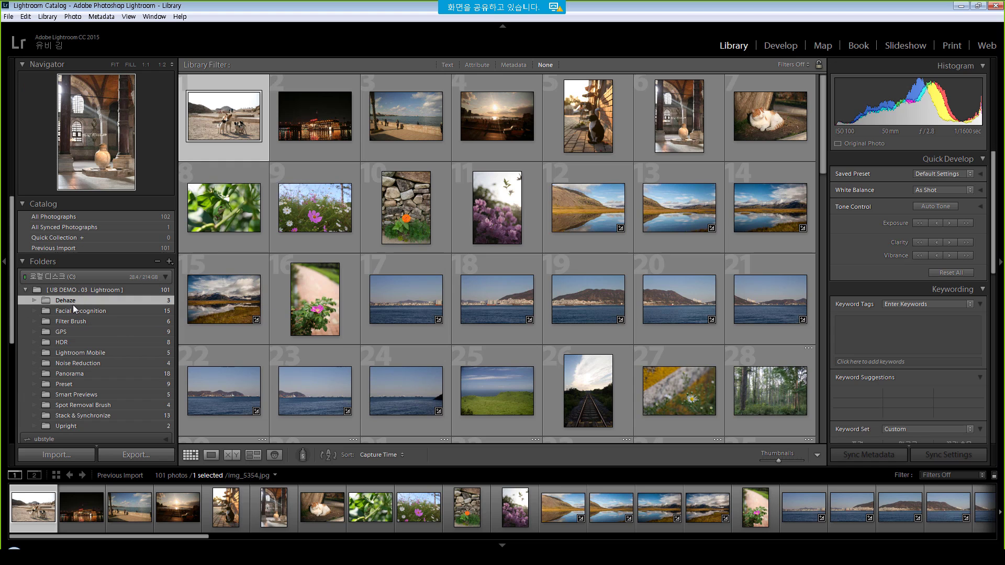
click(74, 311)
click(75, 321)
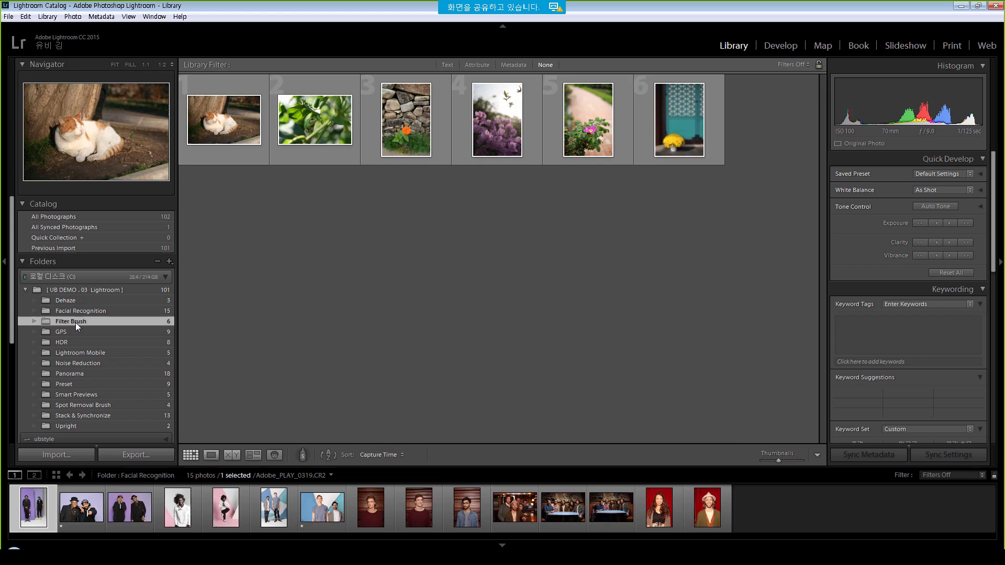
click(84, 291)
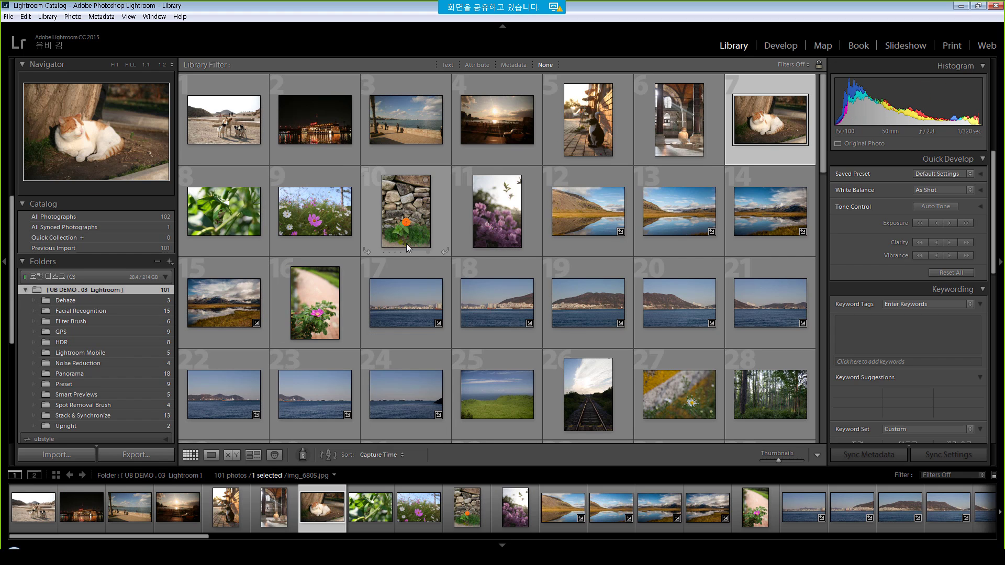
Give four-star ratings to the orange flower by the stone wall and the purple flower photo.
click(400, 254)
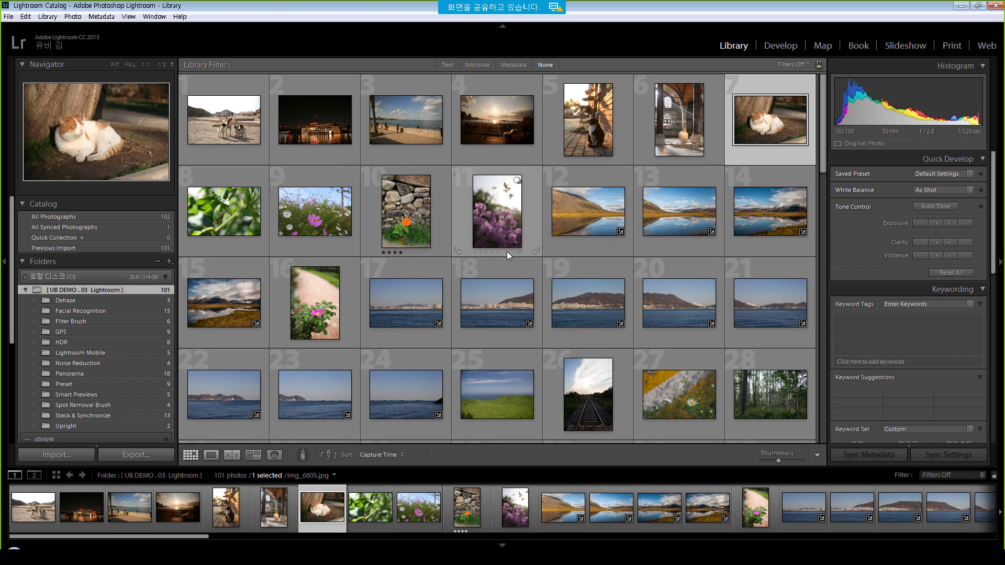
click(492, 252)
scroll(574, 358, down, 2)
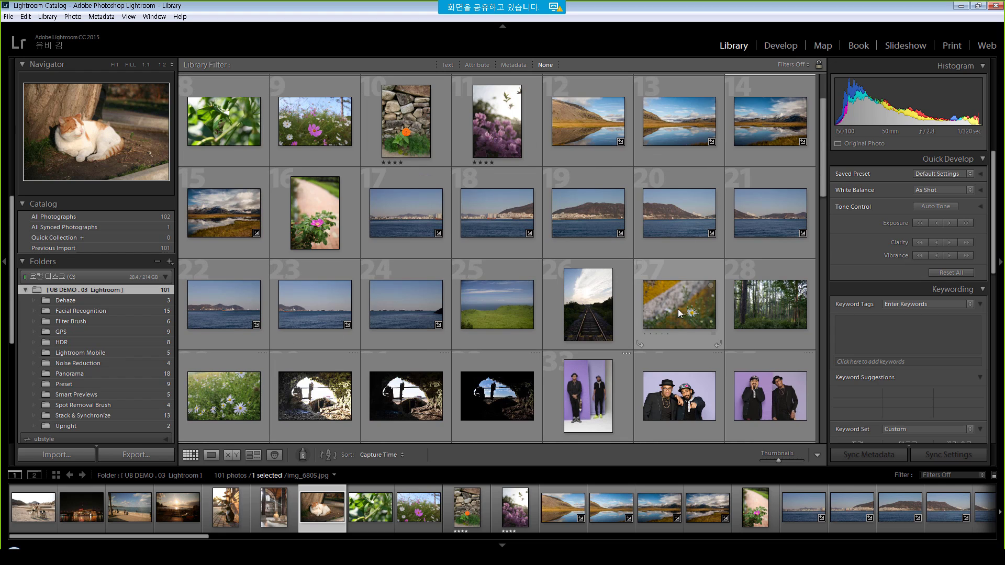
scroll(521, 232, up, 2)
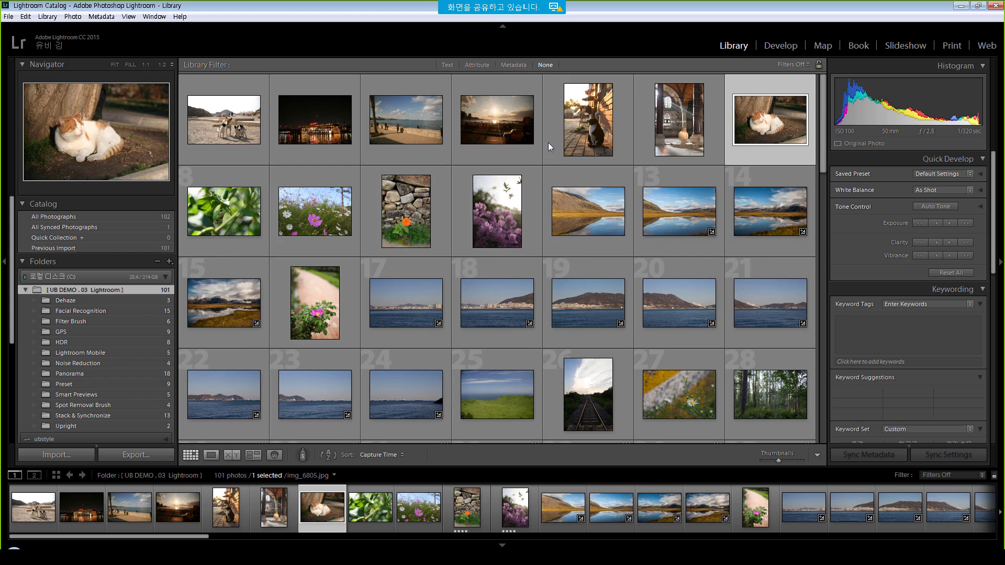
Add the keyword 동물 to the first photo, which shows the dogs on the sand.
click(220, 106)
click(908, 328)
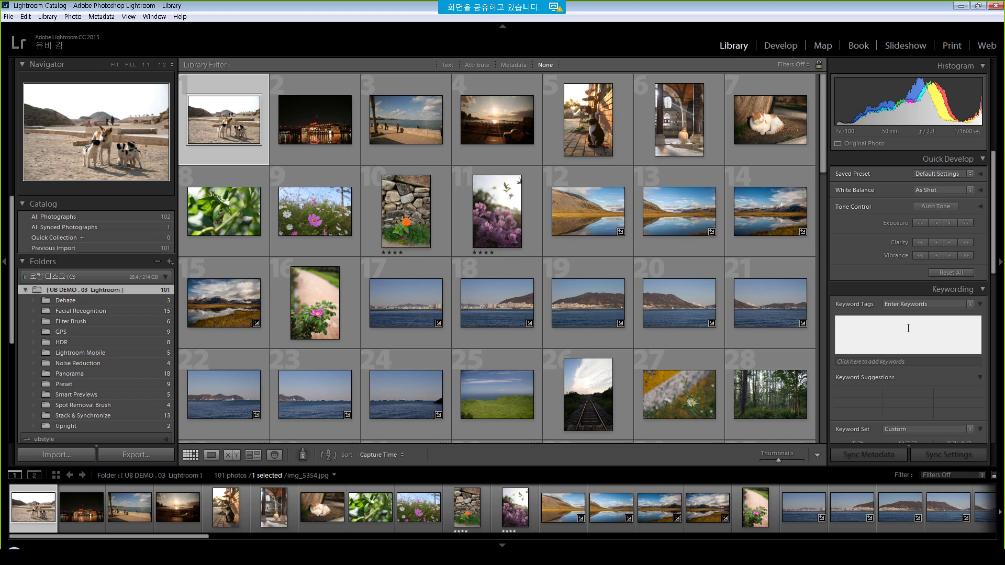
text(동물)
key(Return)
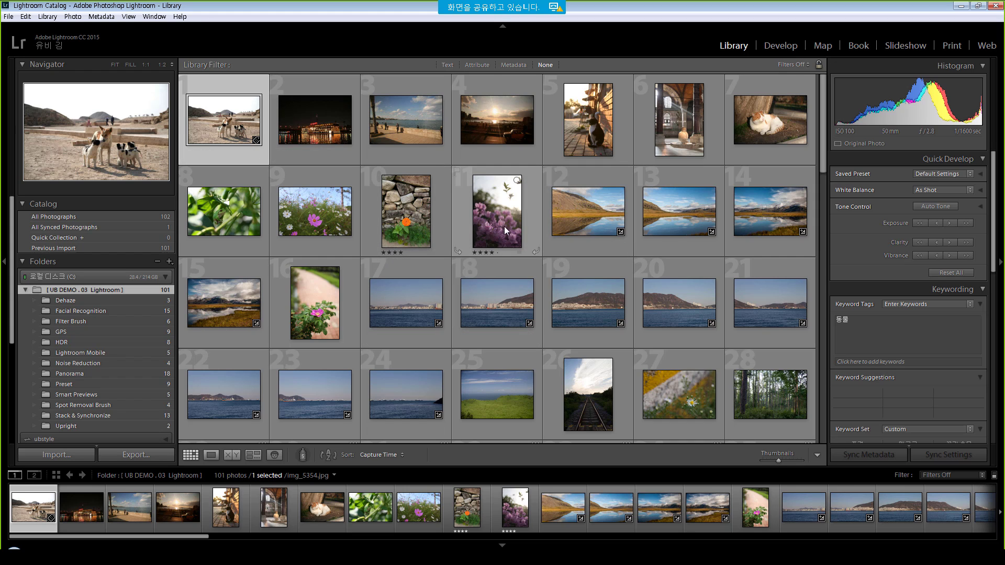
Give four-star ratings to the white daisy photo IMG_4649.cr2 and the green field photo IMG_1447.cr2.
click(699, 433)
click(663, 424)
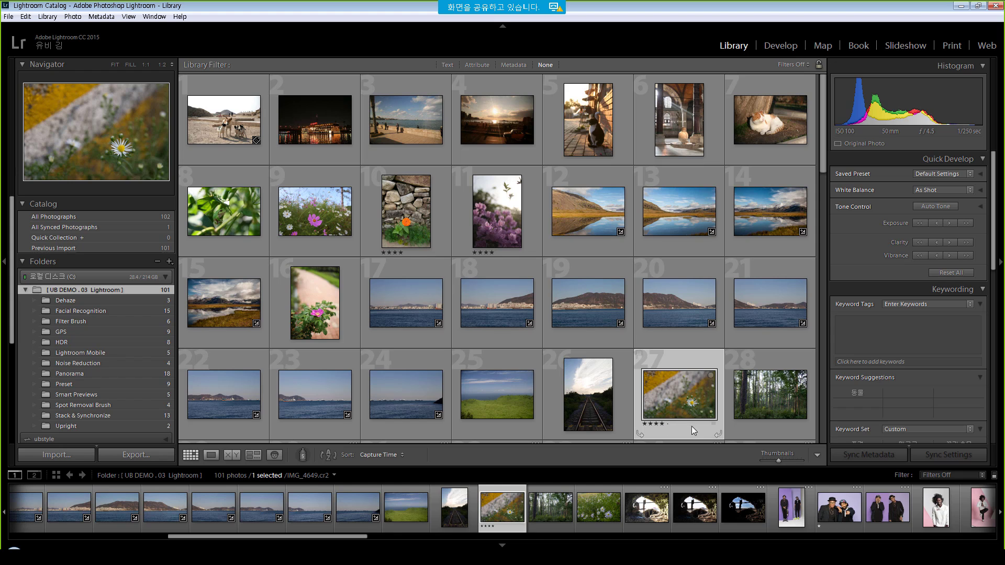
click(505, 401)
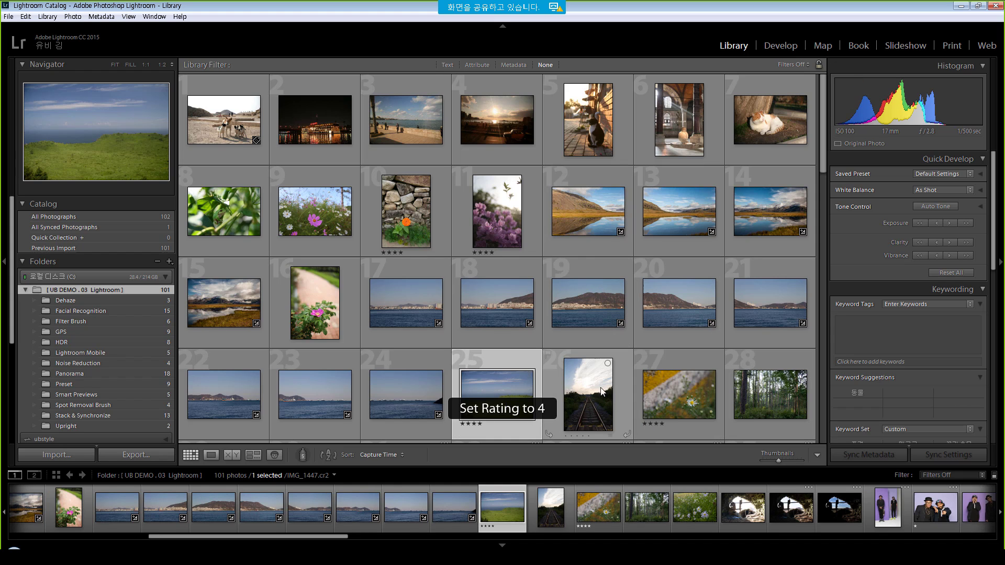
Create a smart collection, keeping the name Smart Collection, for photos whose rating is greater than or equal to four stars.
scroll(604, 383, down, 2)
scroll(605, 384, up, 2)
click(504, 220)
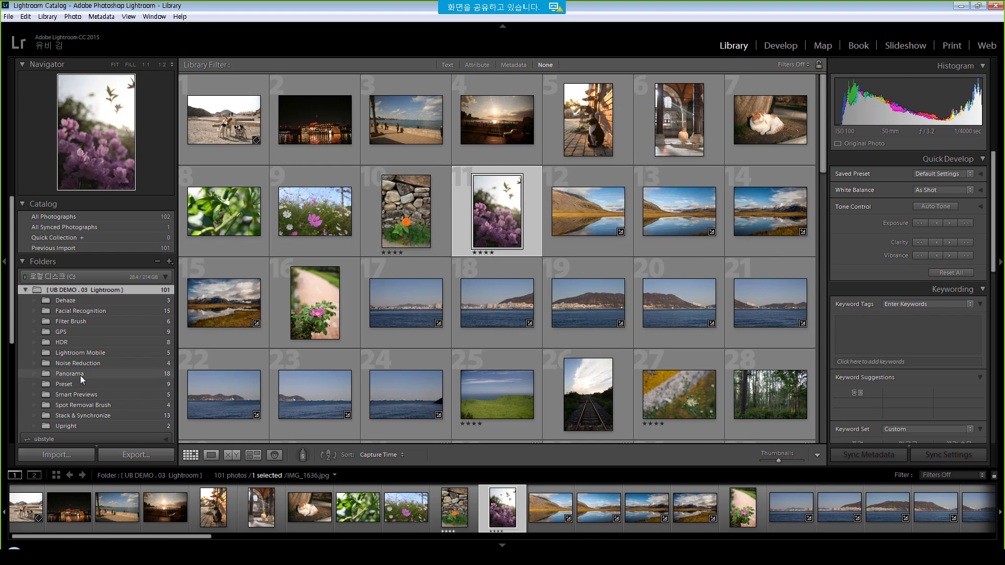
scroll(79, 376, down, 5)
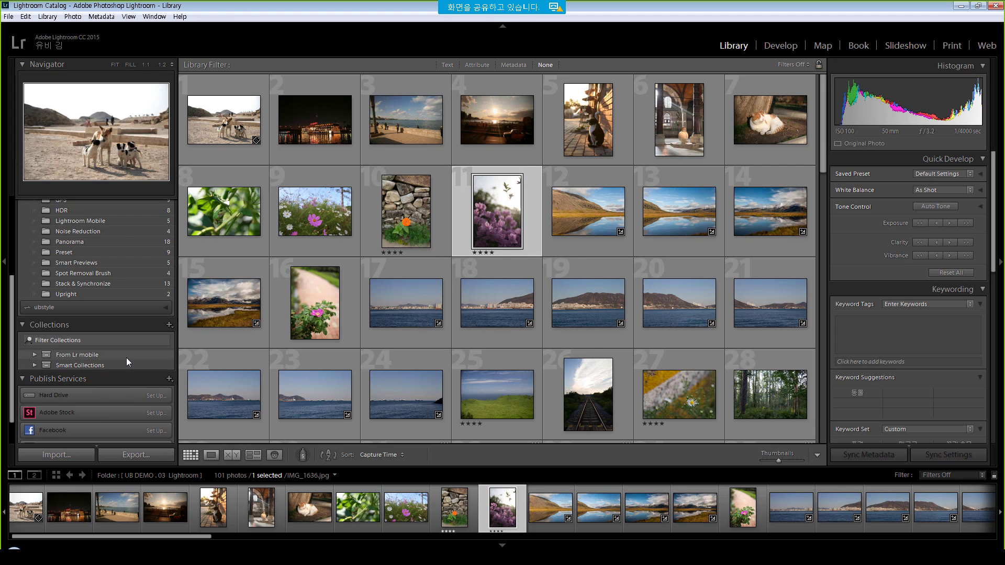
click(170, 325)
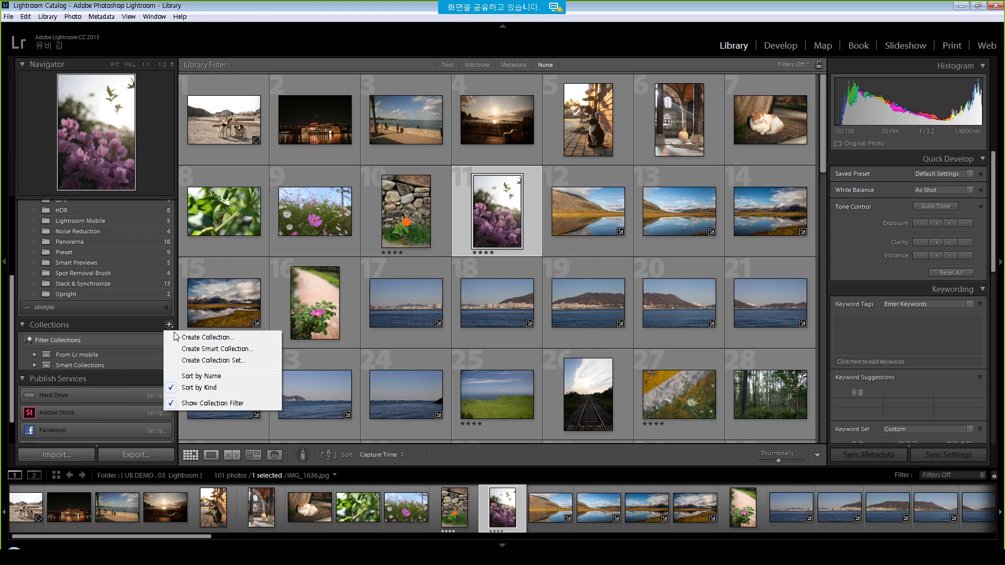
click(239, 349)
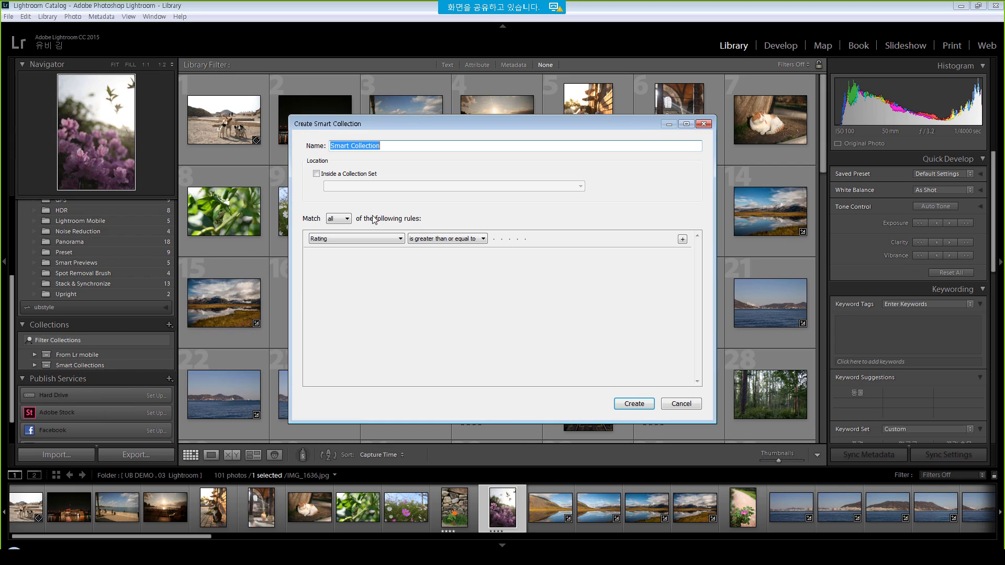
click(518, 240)
click(470, 239)
click(599, 303)
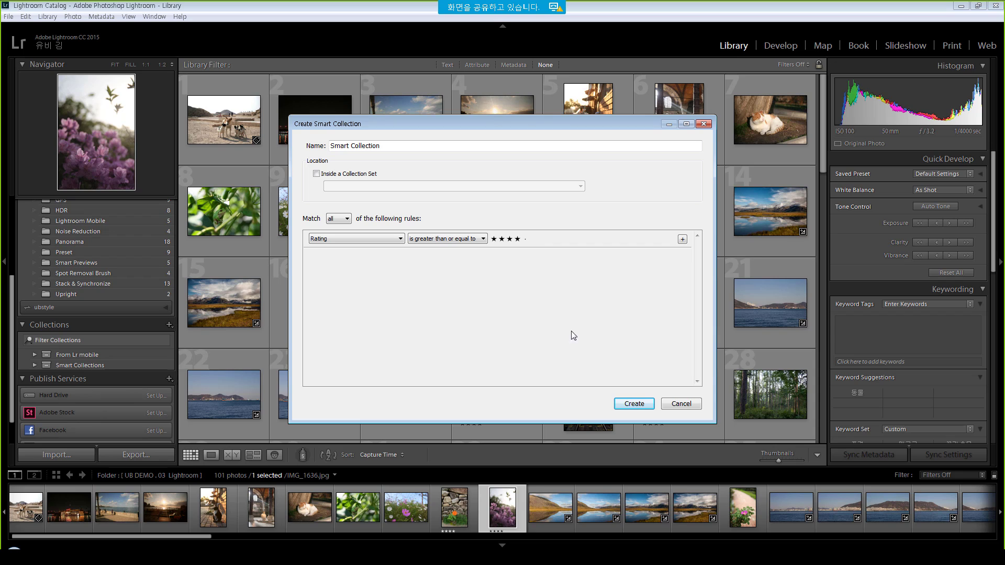
click(630, 407)
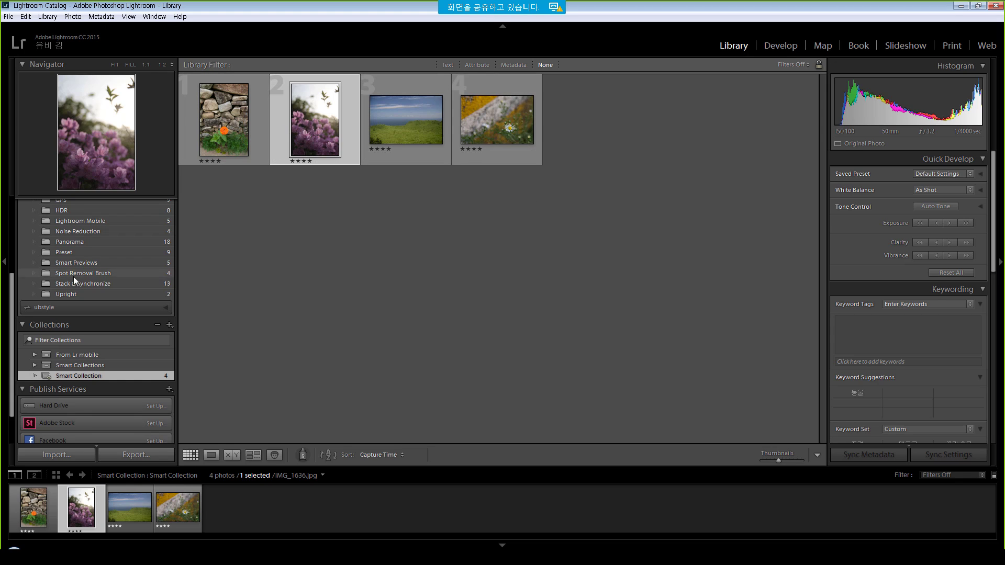
Show the whole UB DEMO . 03 Lightroom folder again and view the purple flower photo in Loupe view.
scroll(70, 275, up, 3)
scroll(70, 273, up, 2)
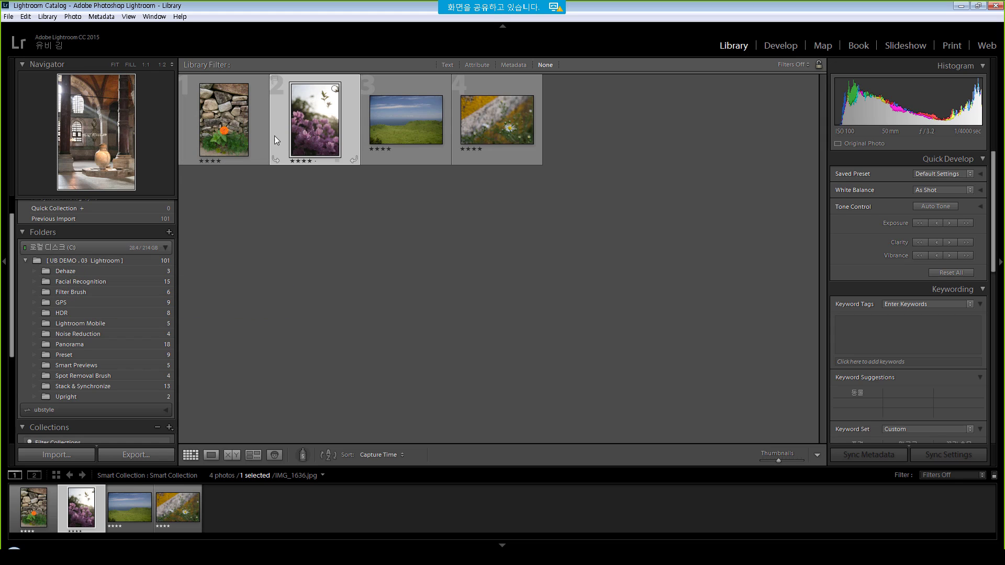
click(80, 261)
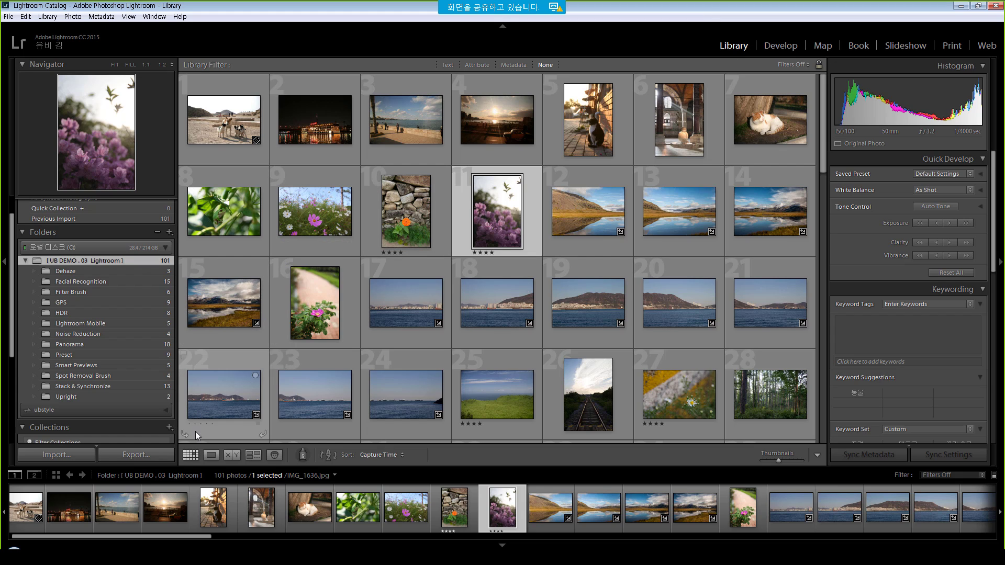
click(212, 456)
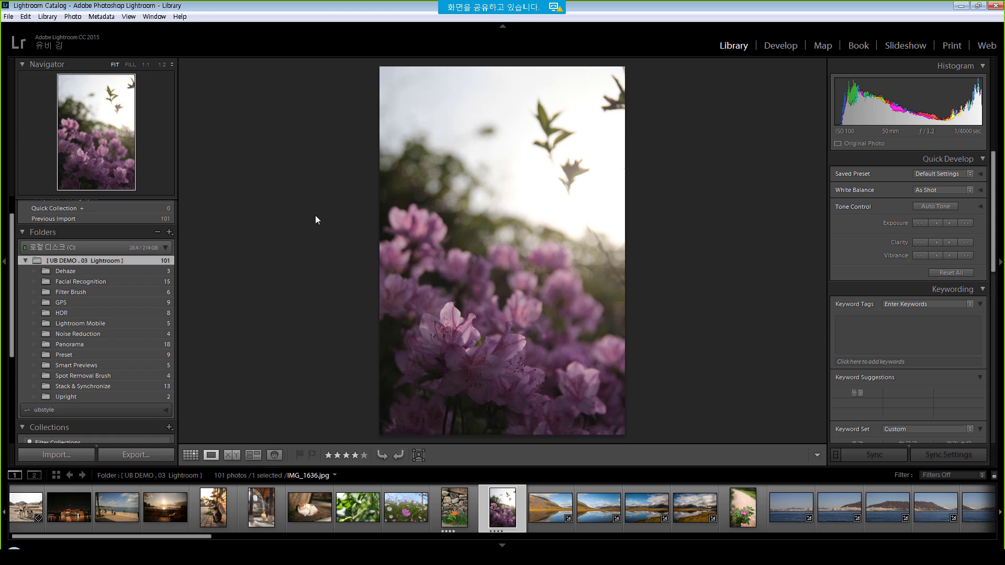
Compare the purple flower photo side by side with the sleeping cat, and with the first mountain lake photo.
click(230, 455)
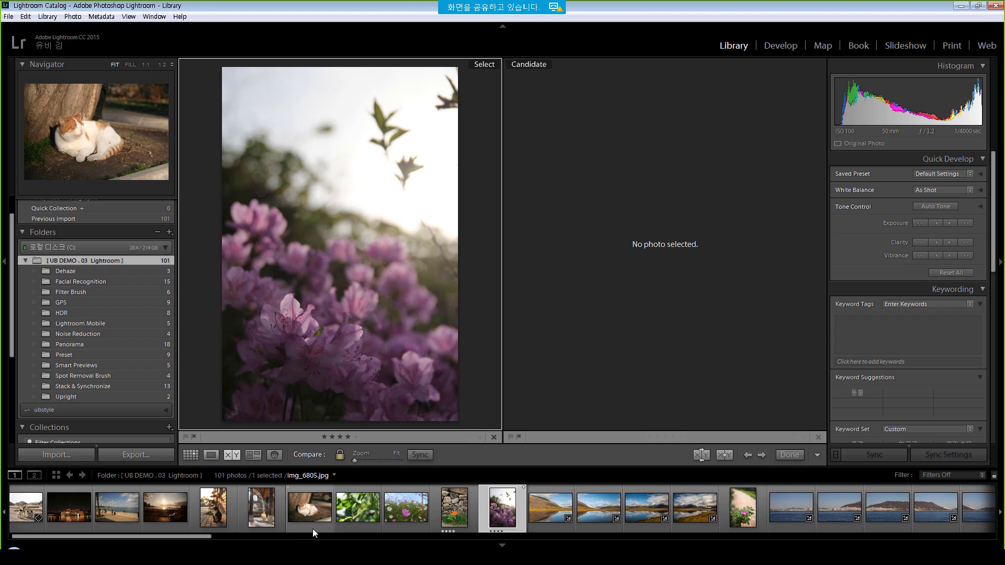
ctrl+click(313, 528)
ctrl+click(369, 532)
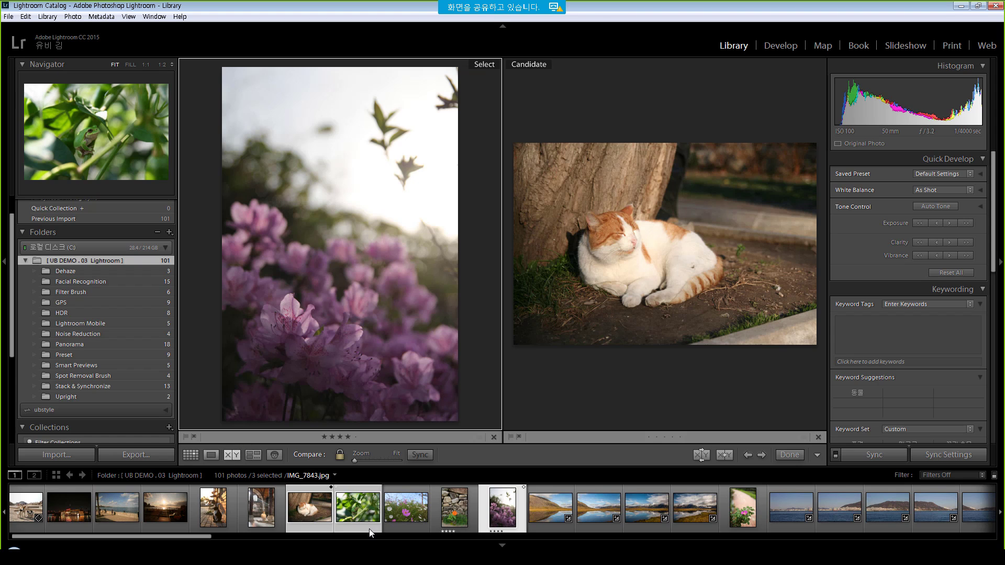
click(525, 519)
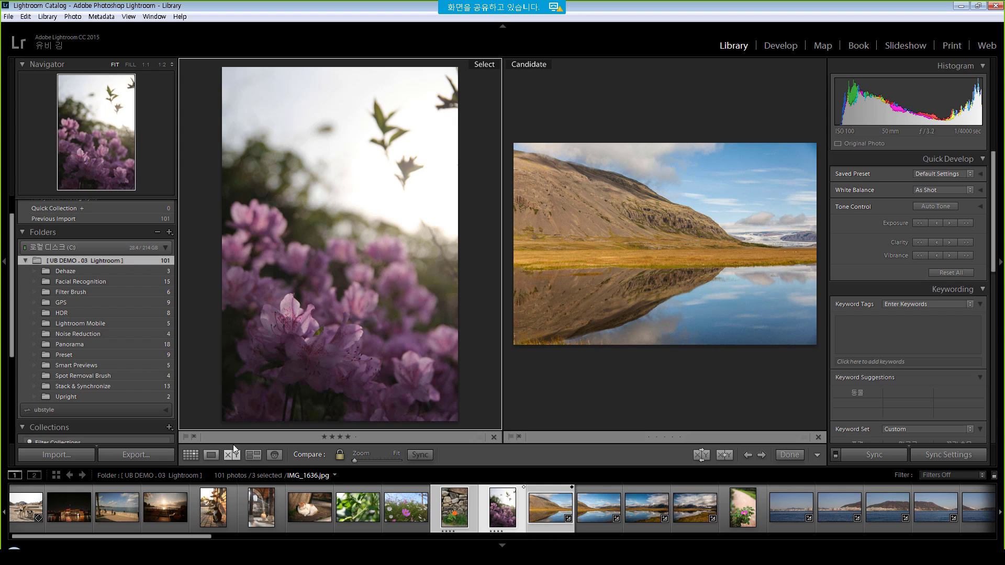
Survey the two cat photos, the green frog, the pink cosmos and the orange flower by the stone wall together.
click(253, 455)
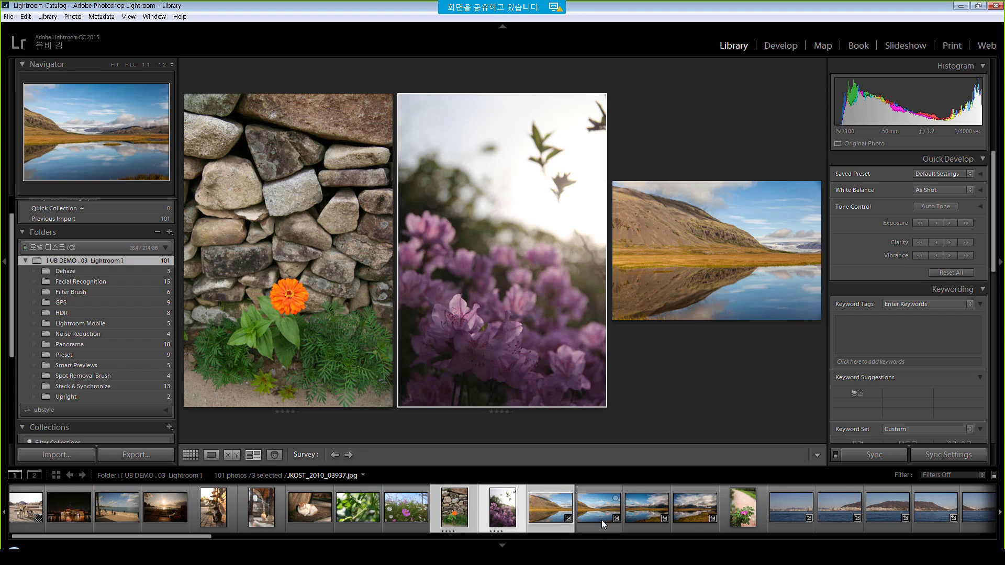
click(601, 521)
click(307, 525)
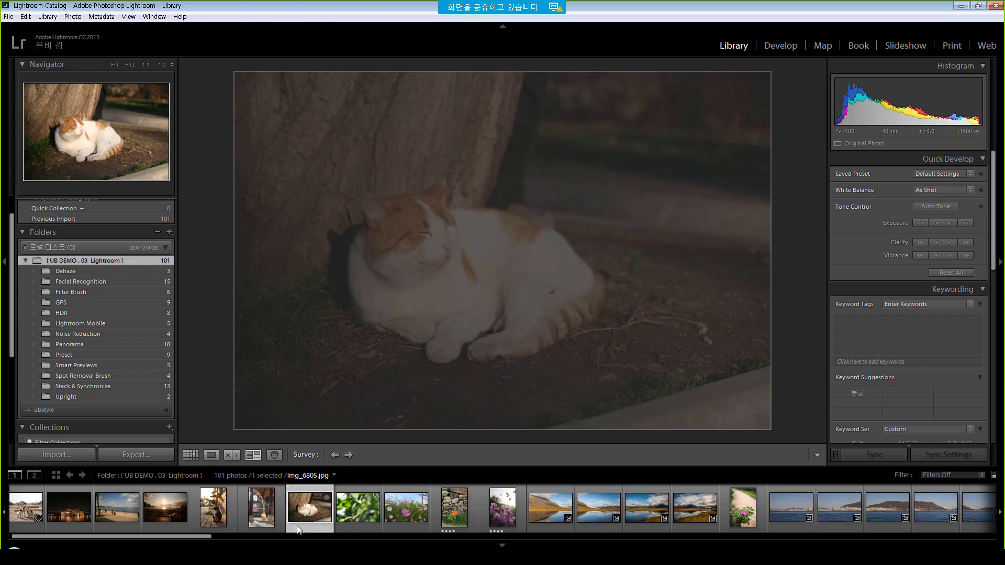
ctrl+click(231, 517)
ctrl+click(360, 526)
ctrl+click(416, 528)
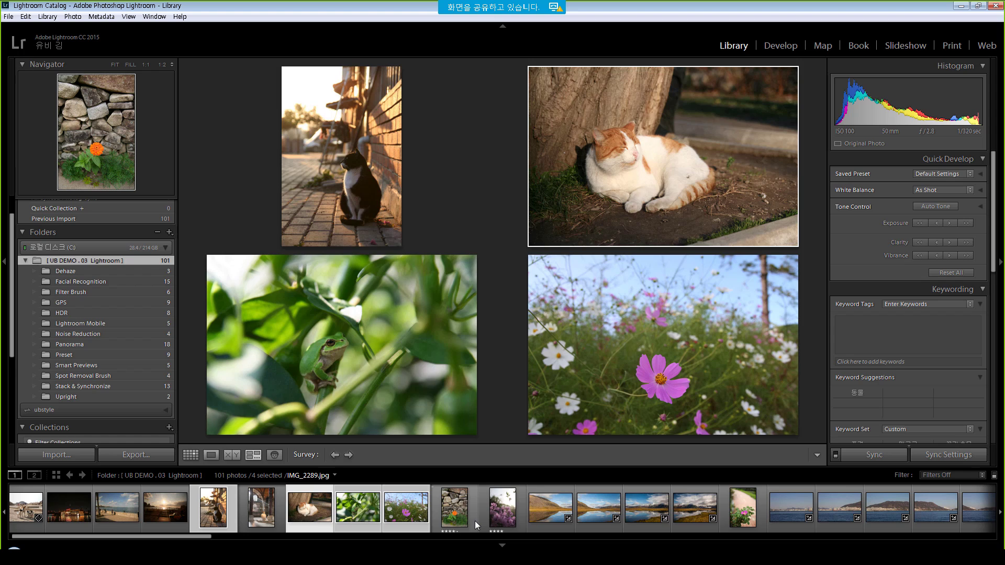
ctrl+click(475, 520)
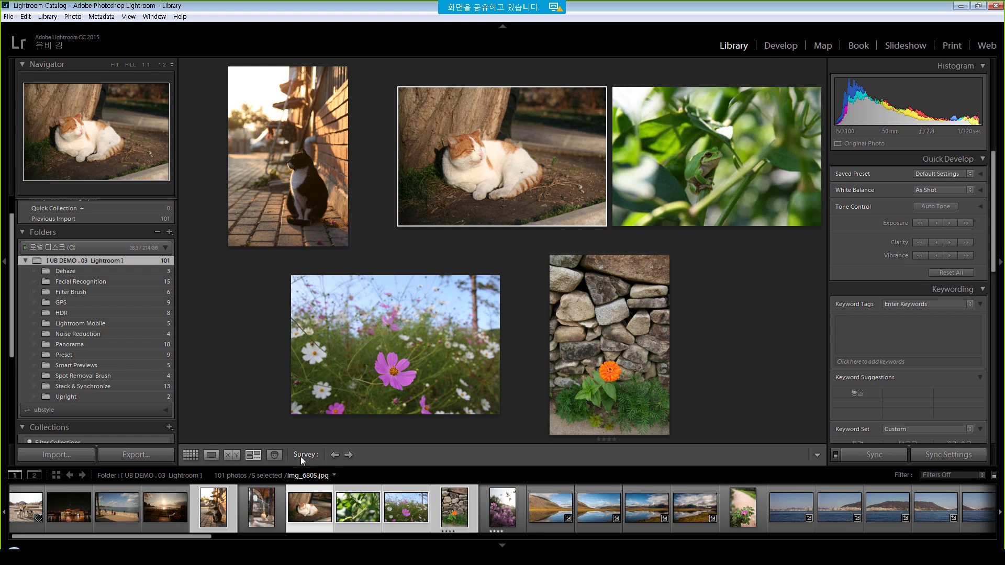
Switch to People view, start finding faces in the entire catalog, and select the face with the patterned cap.
click(275, 455)
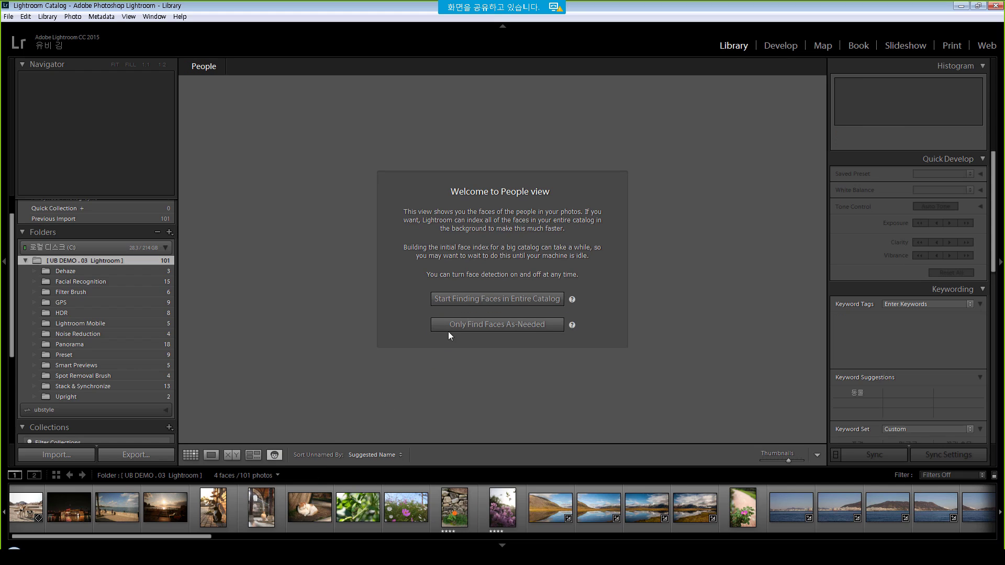
click(512, 300)
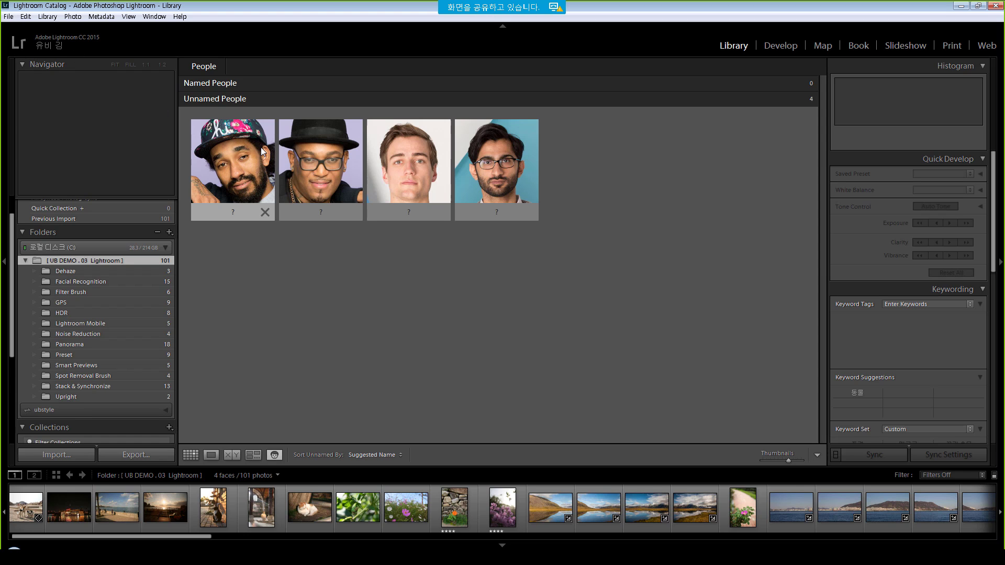
click(189, 455)
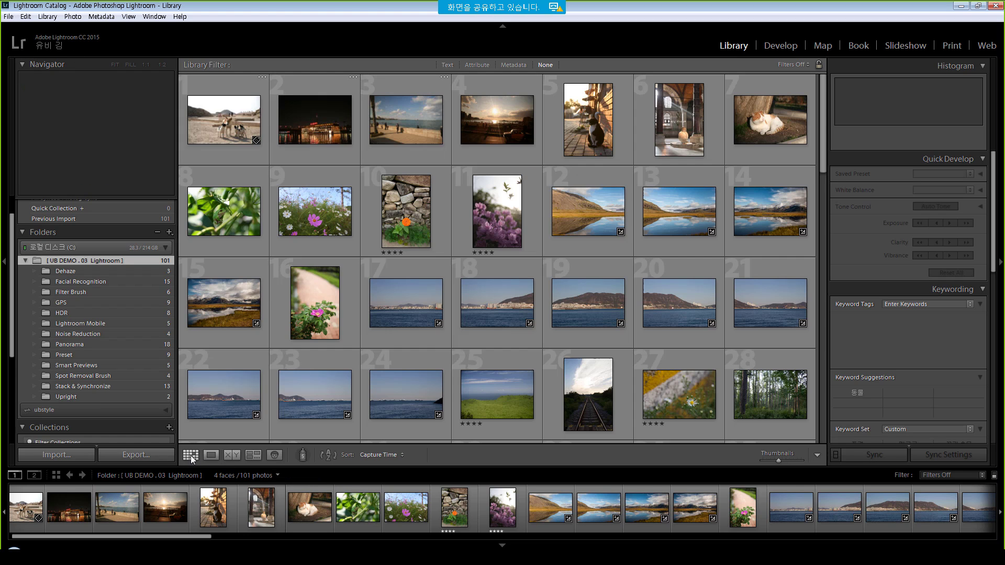
scroll(297, 419, down, 5)
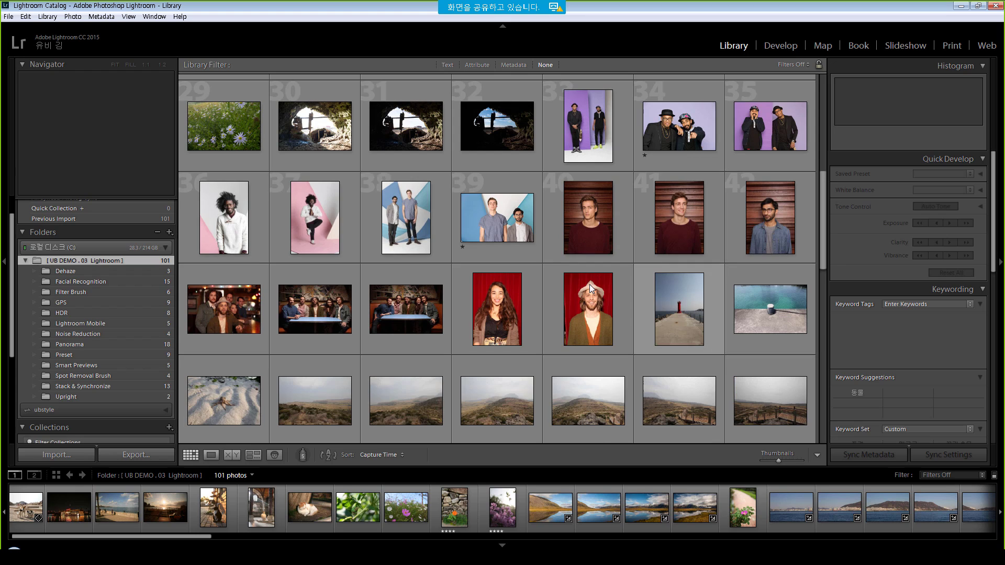
click(275, 455)
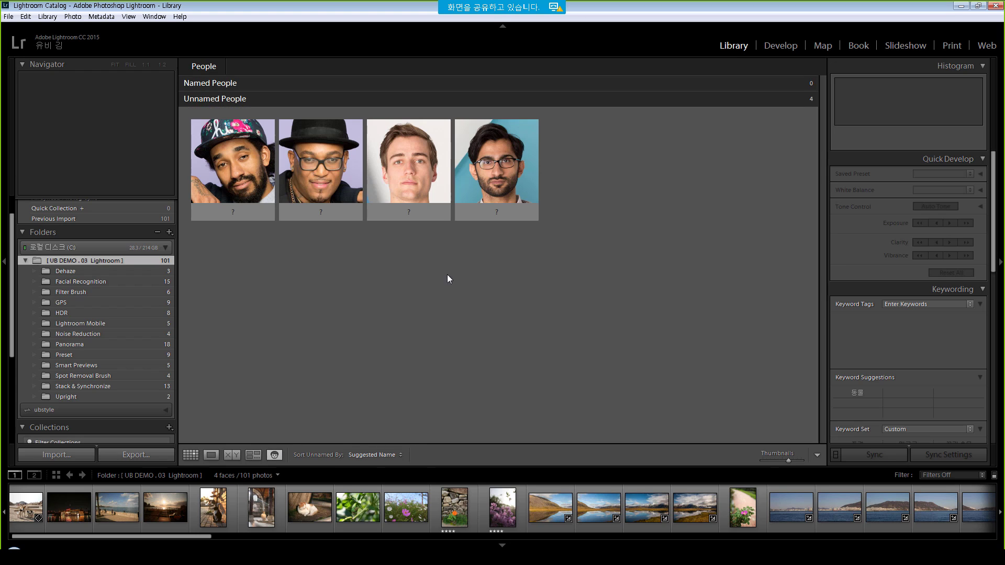
click(256, 155)
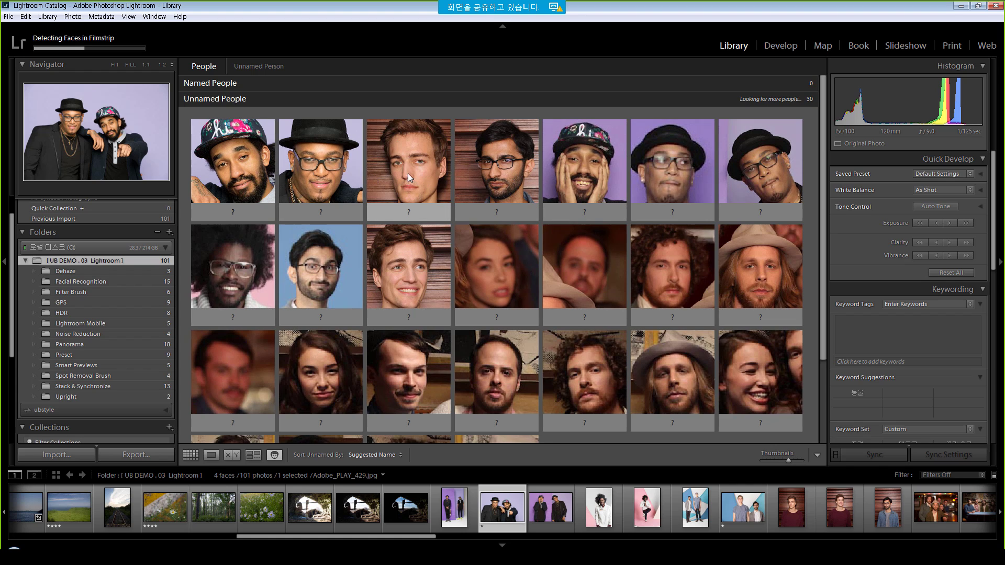
Enter a person's name for the stacked faces of the man in front of the wooden wall.
click(418, 212)
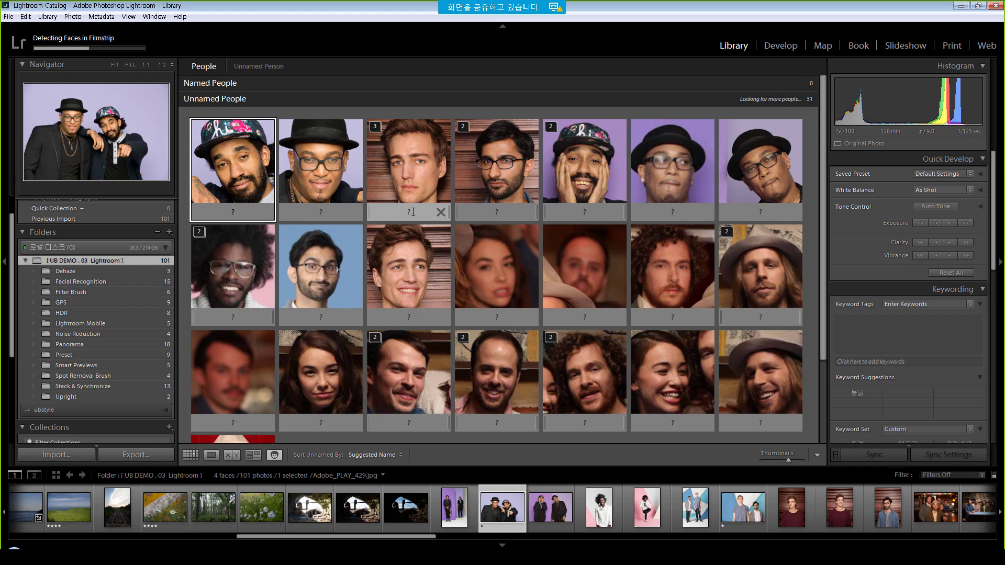
text(ㅏㅑ)
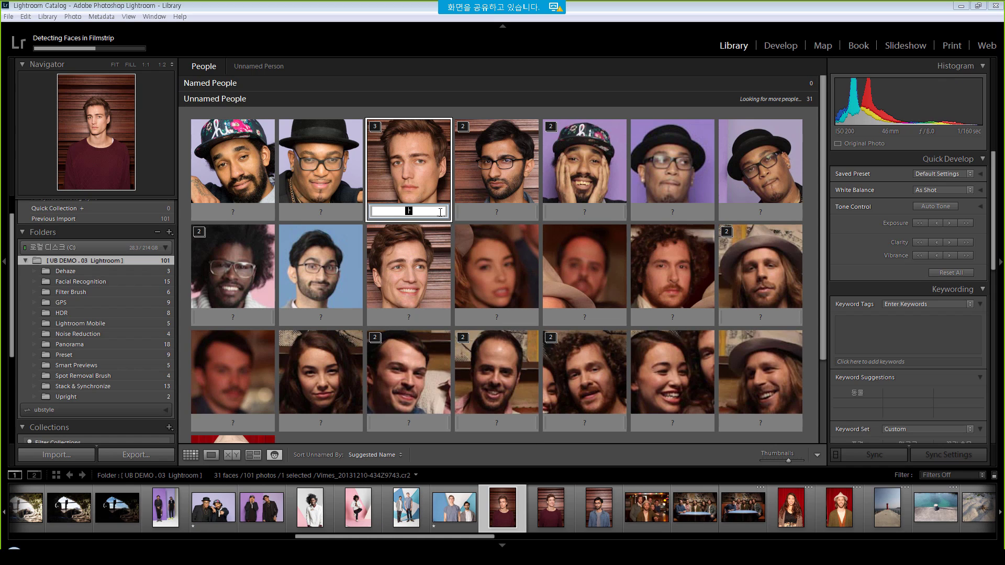
text(kim)
key(Return)
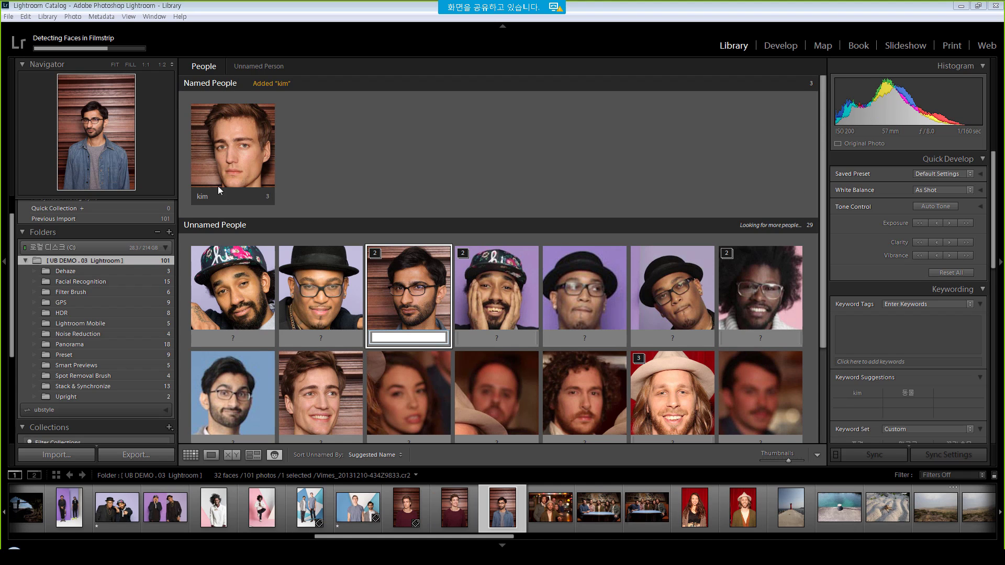
Assign the same person's name to the unnamed smiling face of the man in front of the wooden wall.
click(323, 411)
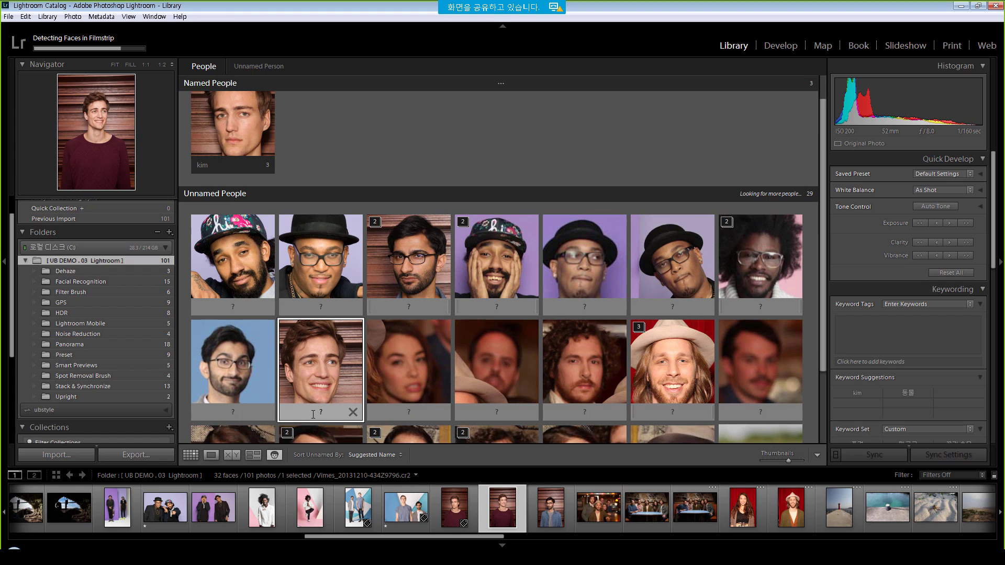
click(313, 415)
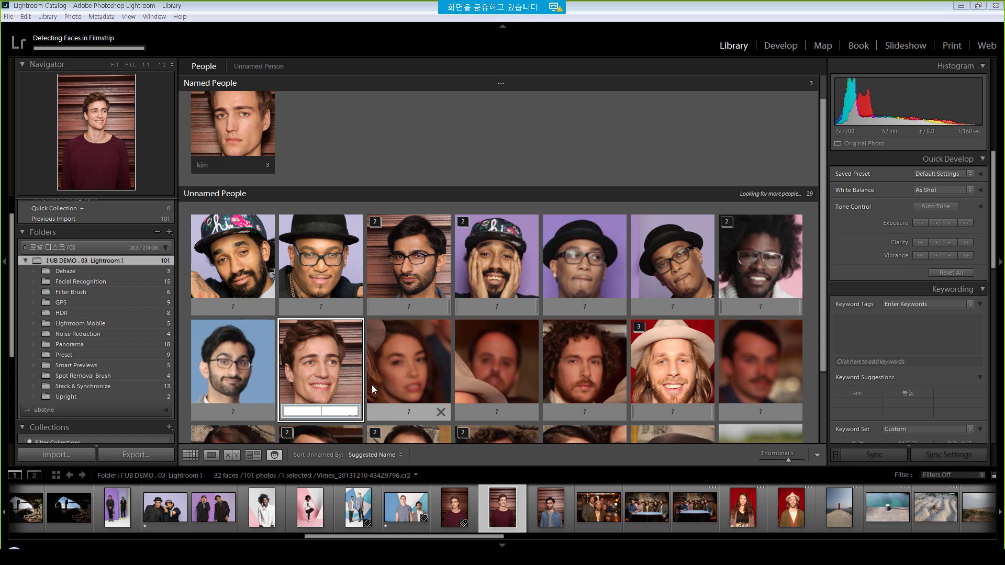
text(kim)
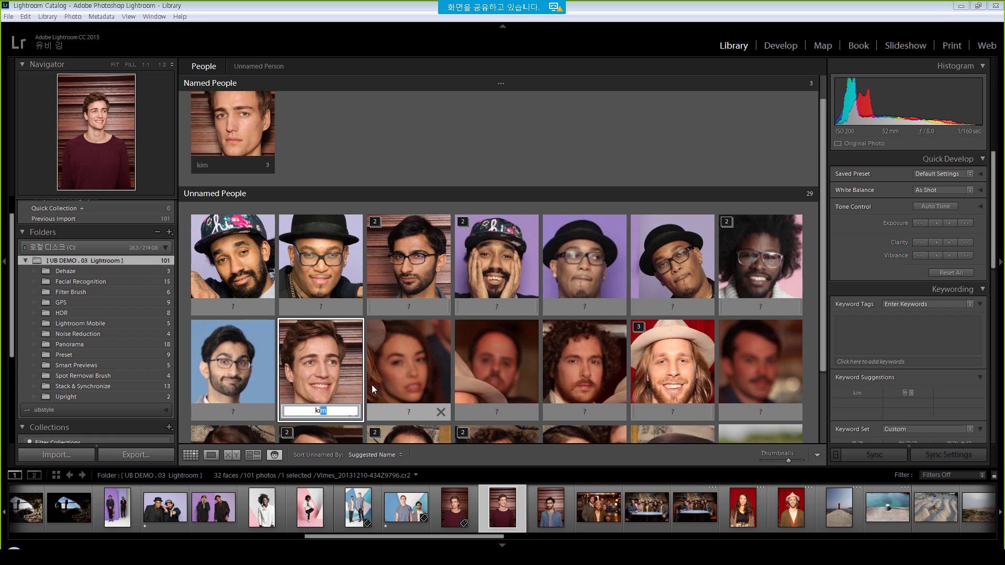
key(Return)
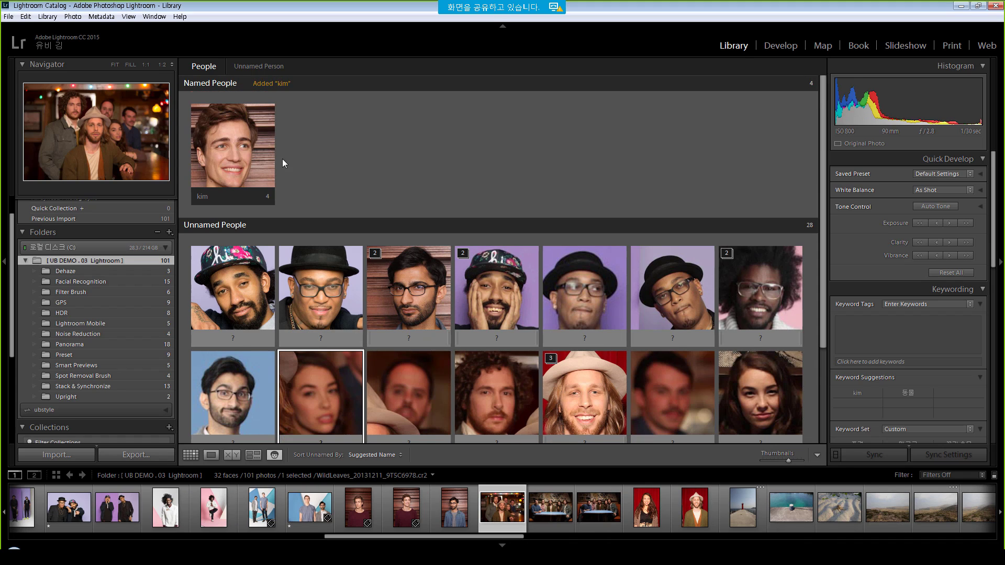
Select the named person's face and look through the remaining unnamed faces.
click(231, 156)
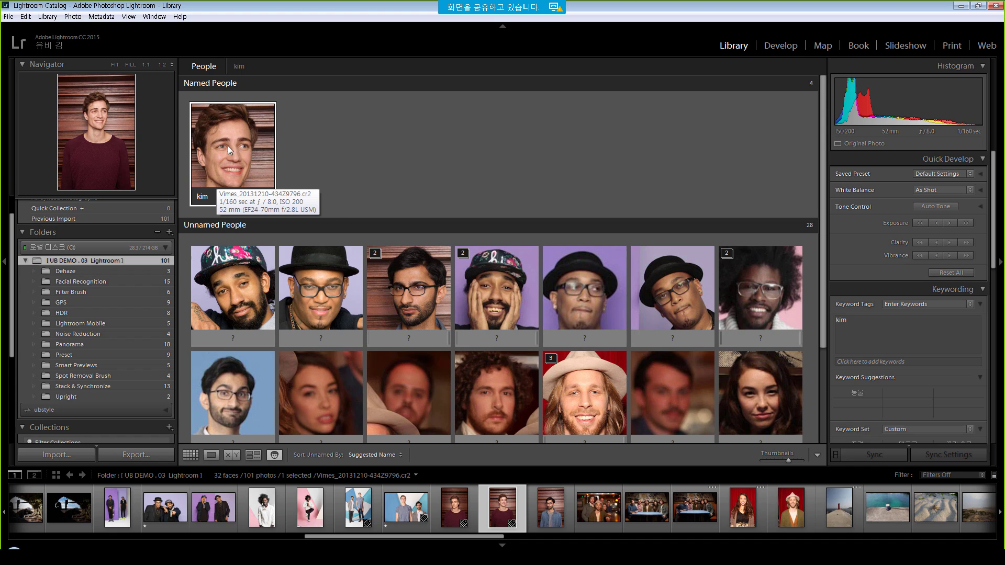
scroll(432, 338, down, 4)
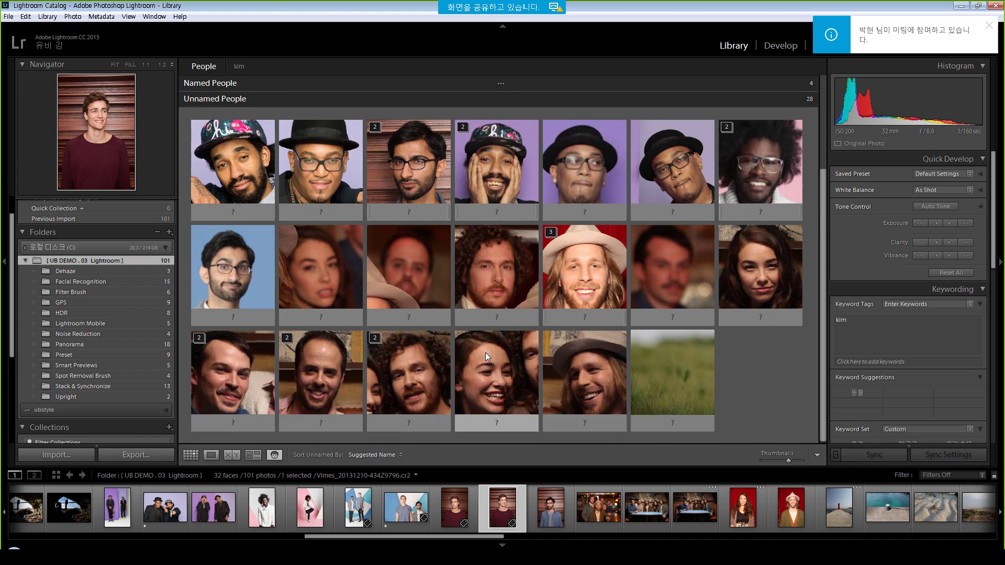
scroll(398, 314, up, 4)
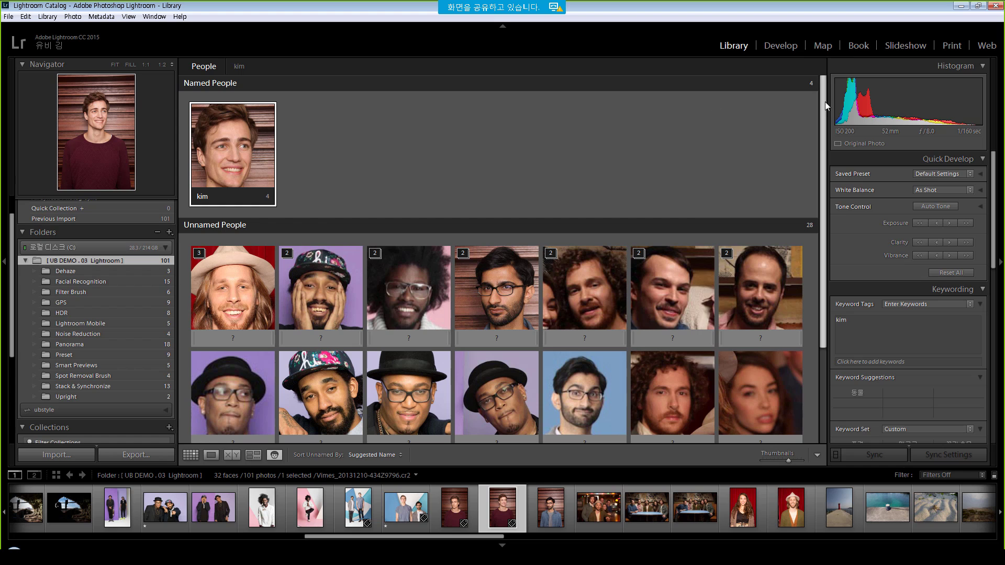
Expand the ubstyle mobile source in the folder list and show its Imported Photos folder.
scroll(110, 330, down, 5)
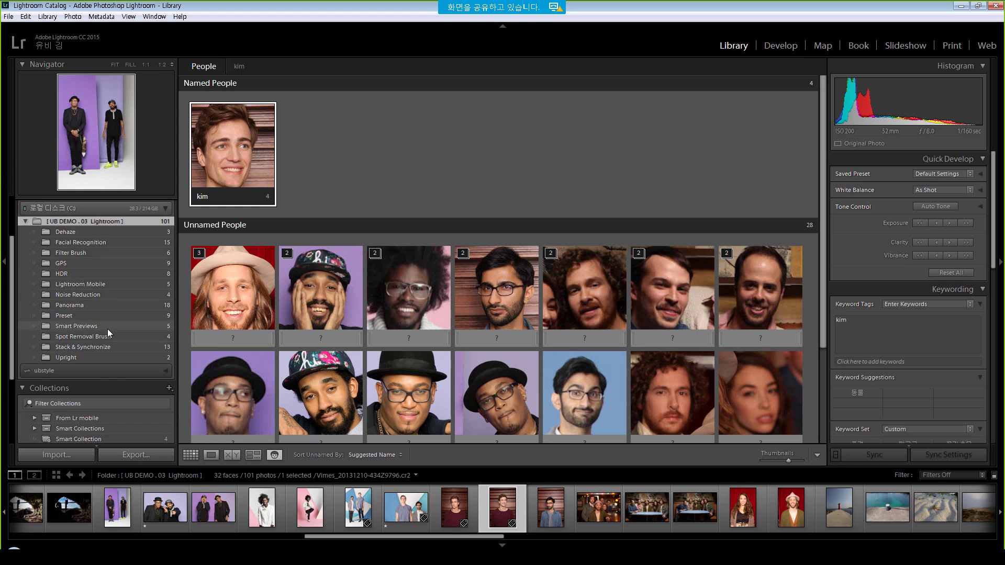
click(166, 337)
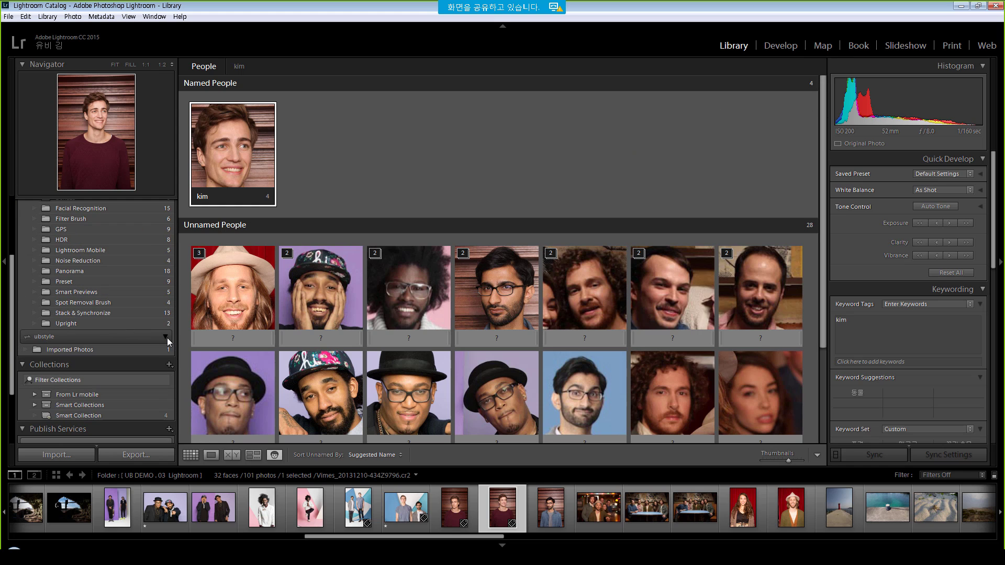
click(77, 349)
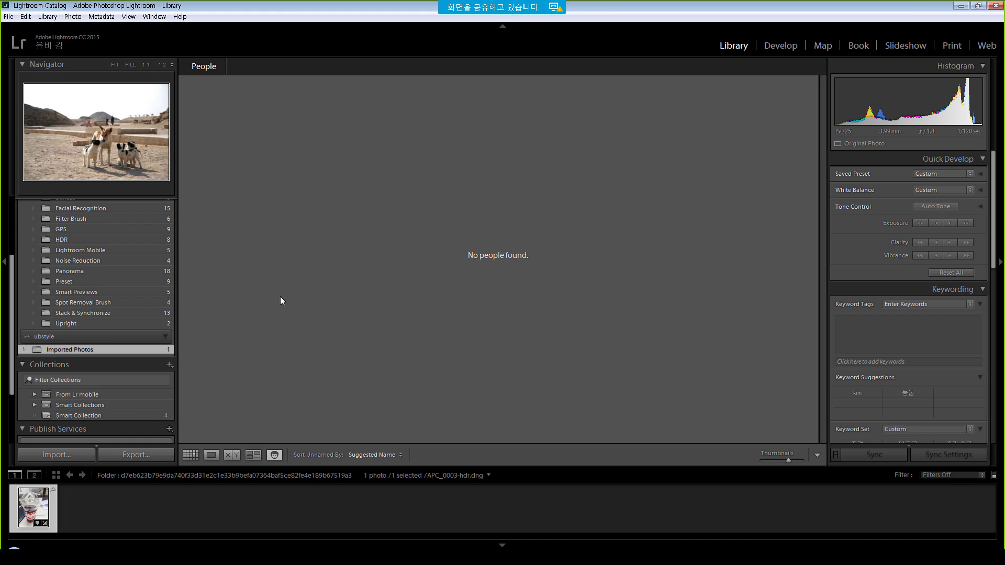
Open the railway track photo IMG_4400.cr2 from the [ UB DEMO . 03 Lightroom ] folder in the Develop module.
scroll(54, 254, up, 3)
click(66, 291)
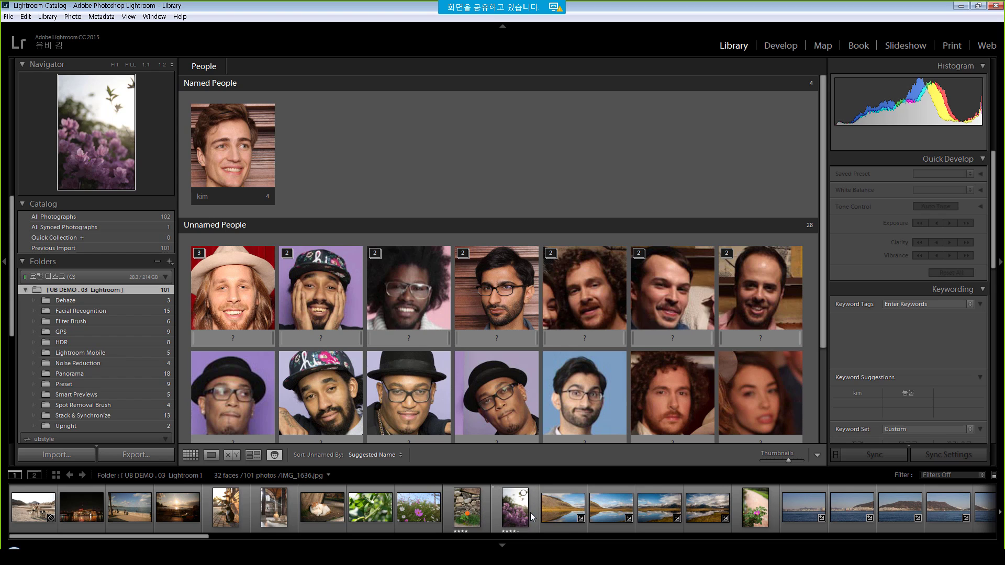
scroll(533, 517, down, 3)
scroll(532, 517, down, 3)
scroll(538, 518, down, 3)
double_click(451, 508)
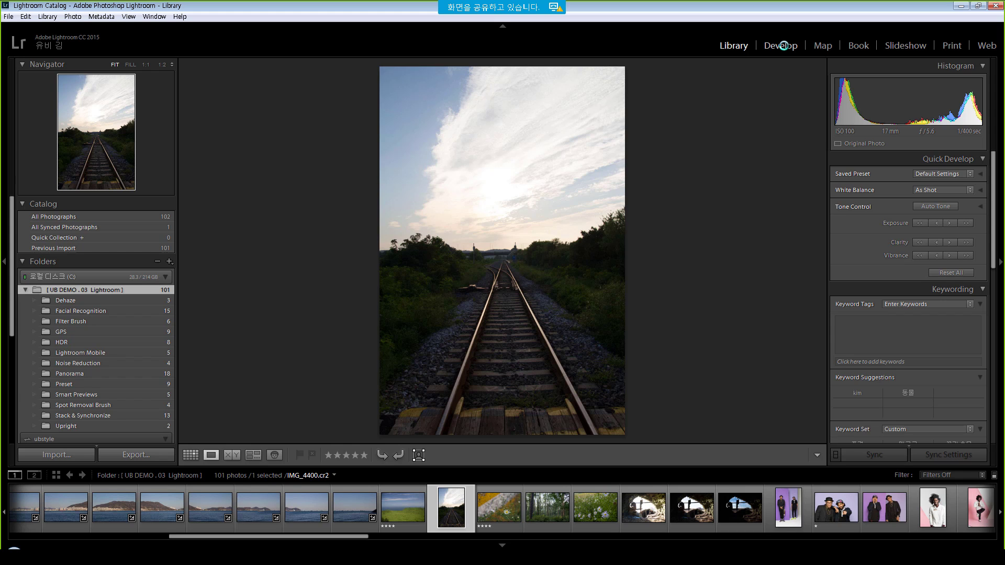
click(781, 46)
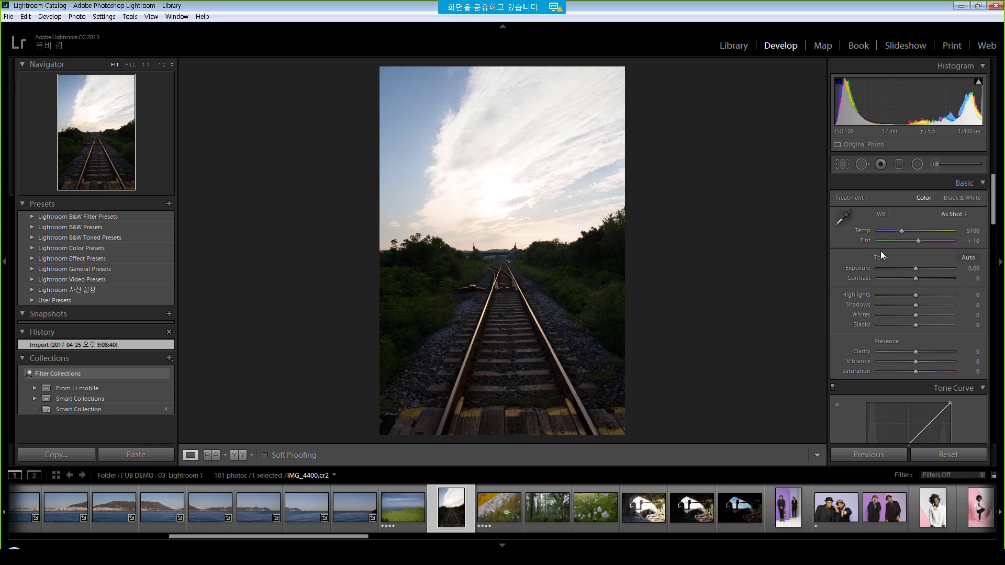
Set the railway photo's exposure to +0.69, highlights to -100, shadows to +61, contrast to +24 and temperature to 6931.
drag(918, 270, 923, 269)
drag(915, 295, 940, 304)
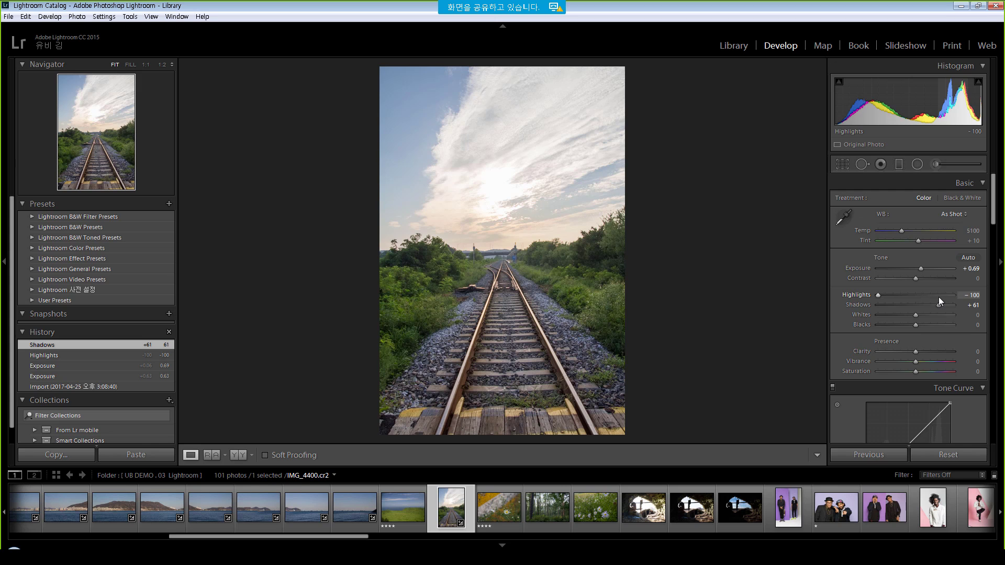
drag(916, 277, 925, 278)
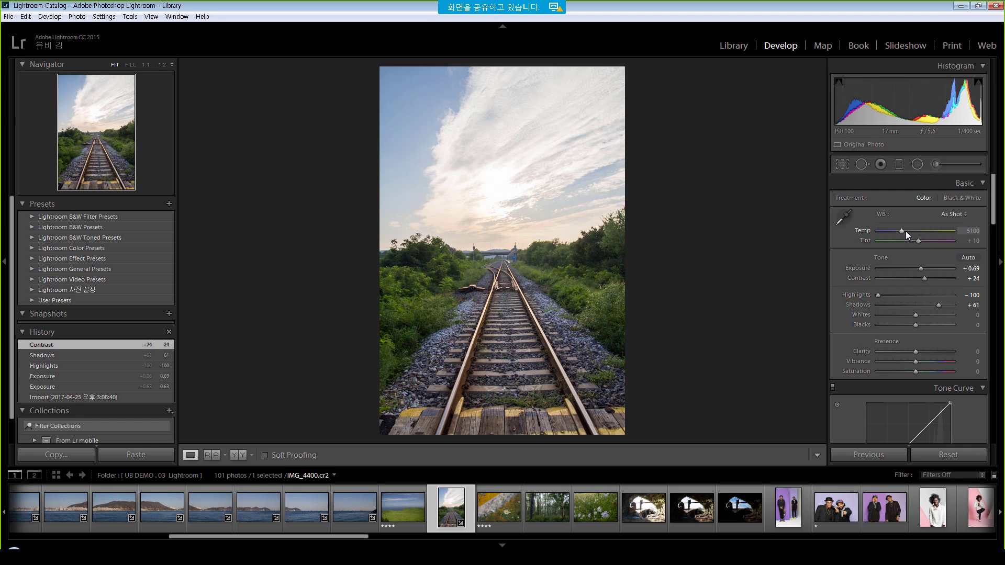
drag(903, 231, 916, 232)
Raise the railway photo's vibrance to +22.
scroll(997, 216, down, 2)
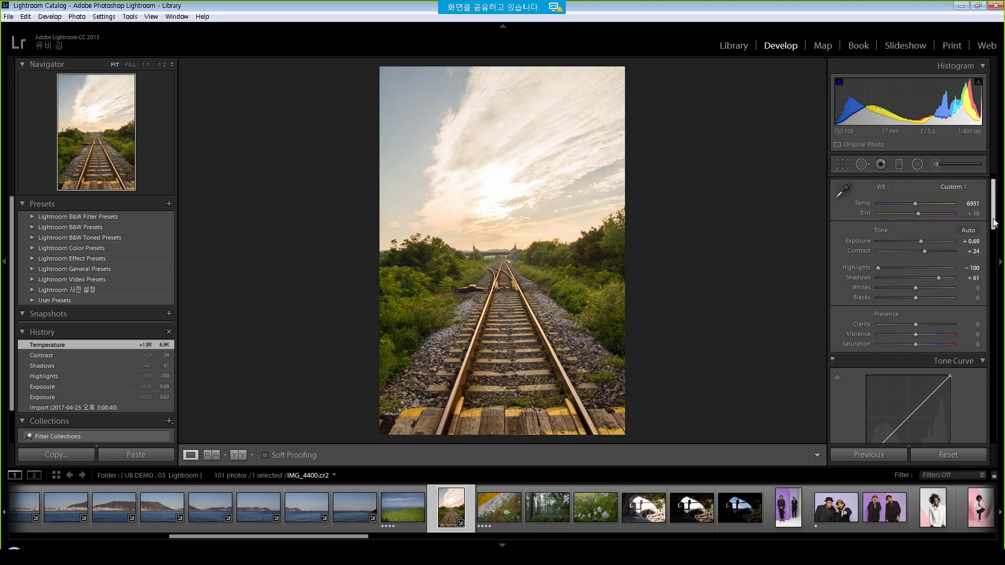
drag(915, 328, 916, 328)
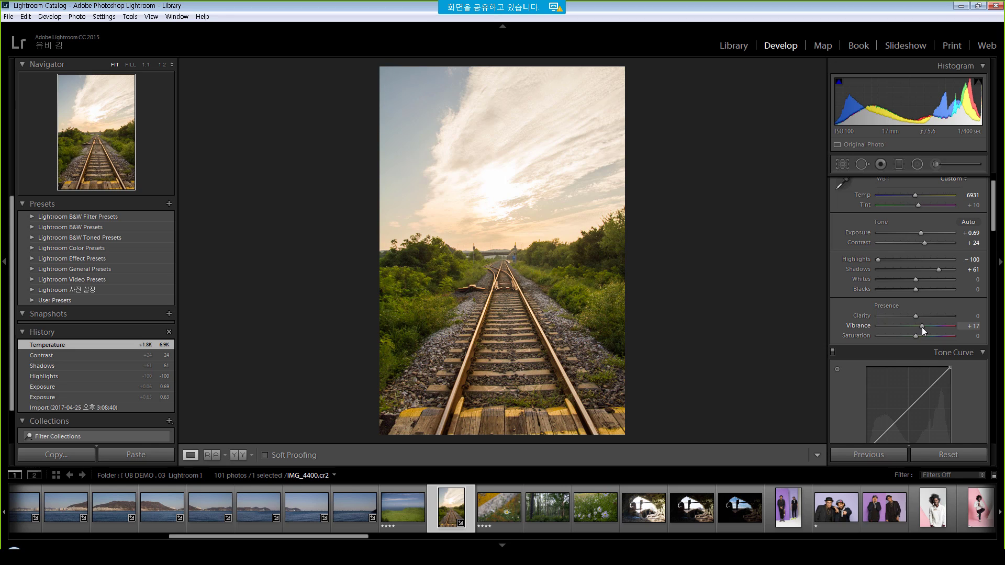
drag(922, 328, 922, 328)
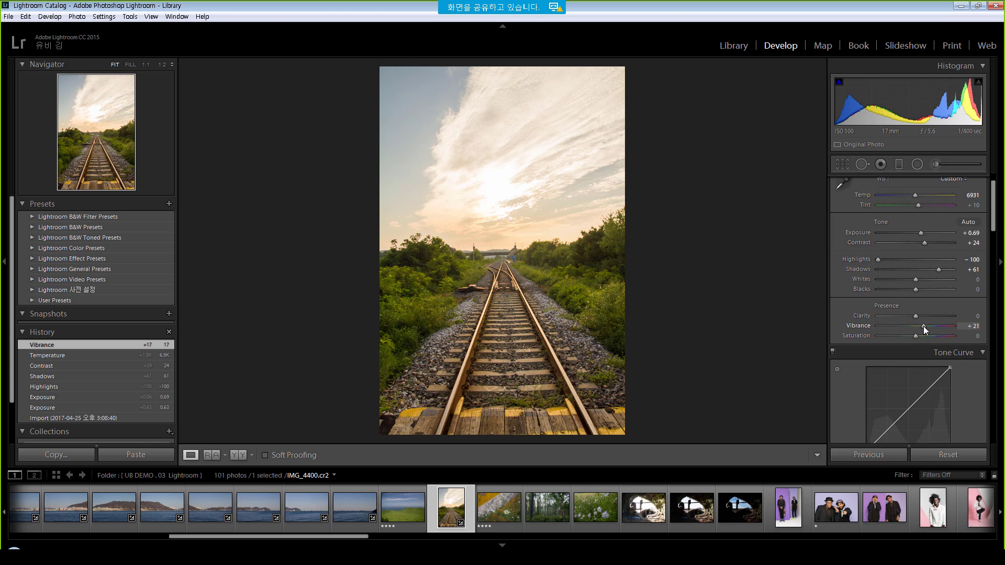
drag(923, 325, 925, 325)
Set the railway photo's HSL saturation to +23 for yellow and +11 for orange.
drag(994, 213, 994, 267)
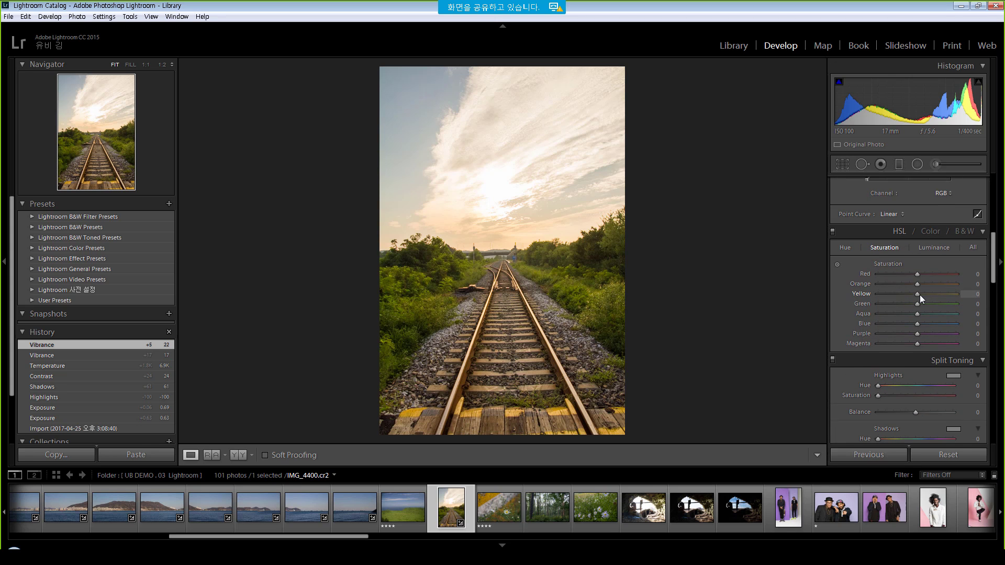
mouse_move(920, 294)
mouse_down()
mouse_move(929, 294)
mouse_move(920, 285)
mouse_up()
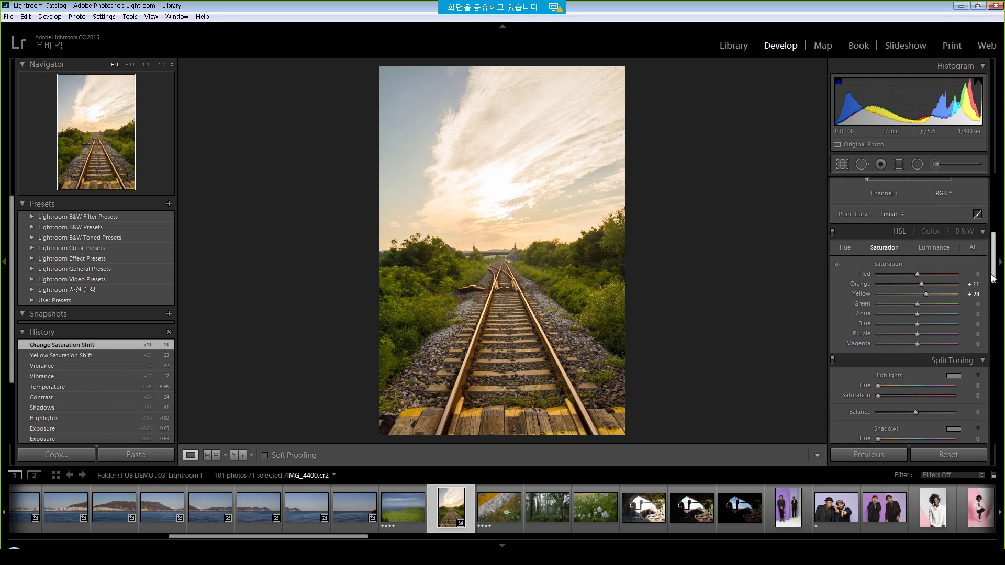
drag(993, 278, 999, 211)
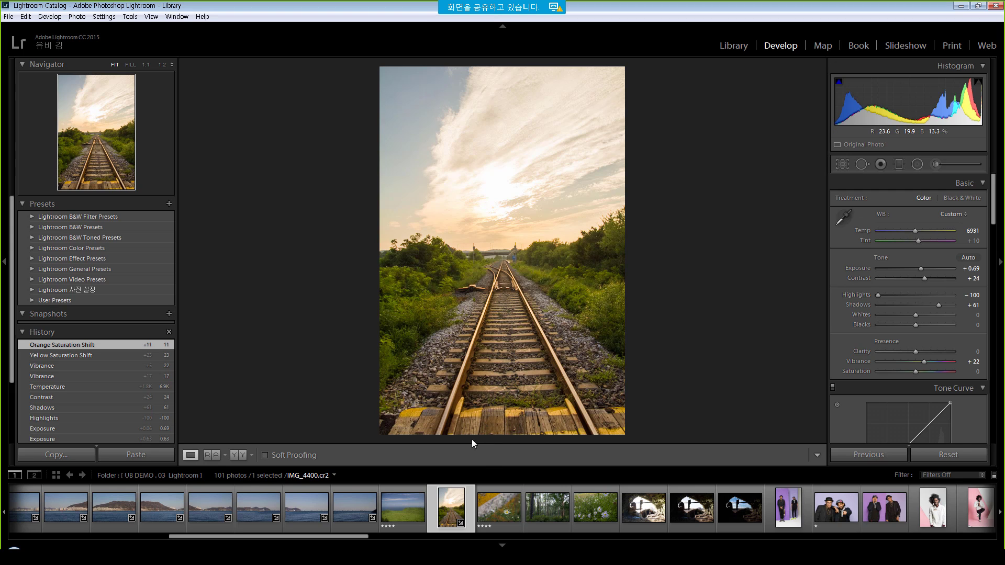
Open the adjusted railway photo for editing in Adobe Photoshop CC 2017.
right_click(454, 516)
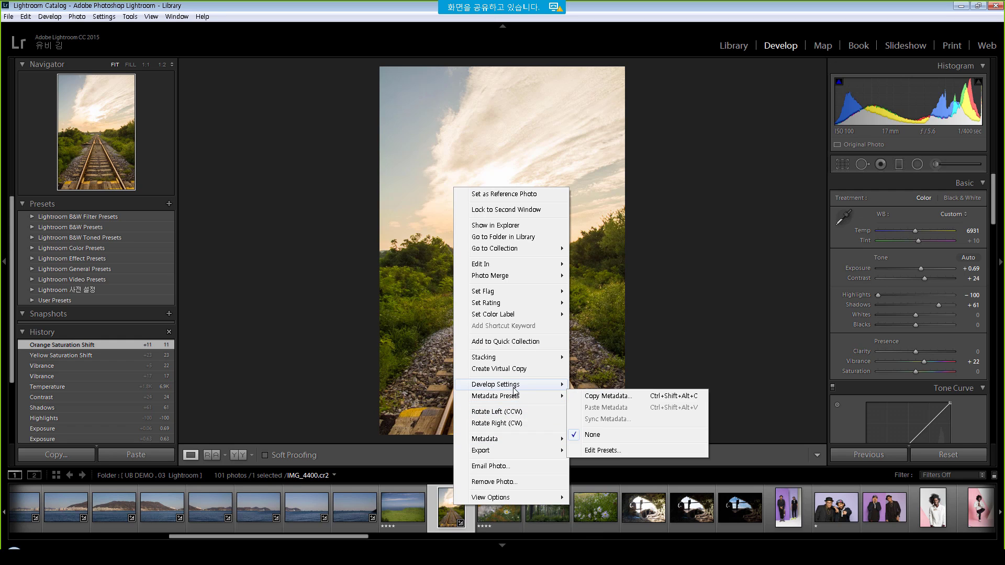
click(640, 5)
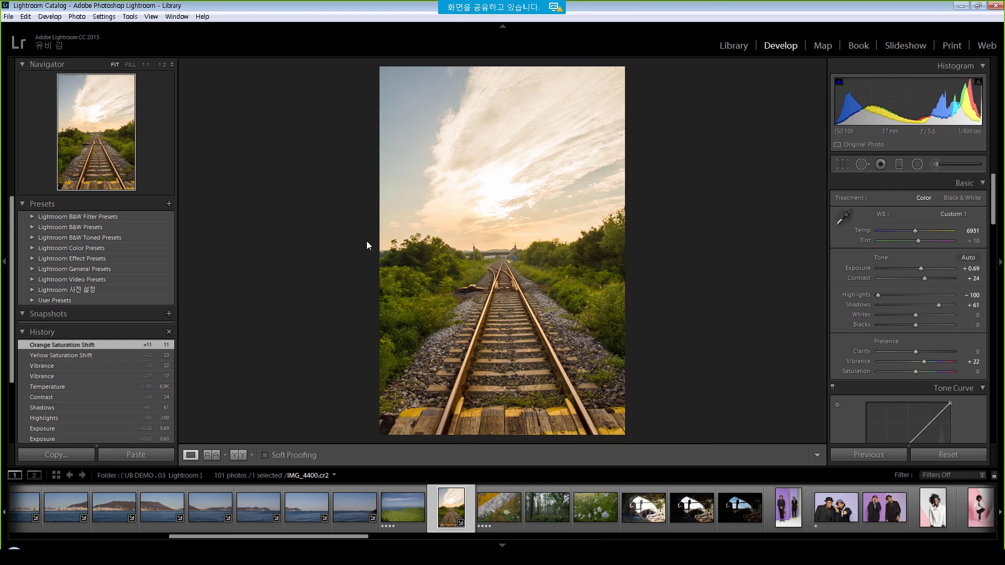
mouse_move(359, 537)
mouse_down()
mouse_move(414, 538)
mouse_move(307, 538)
mouse_move(358, 539)
mouse_up()
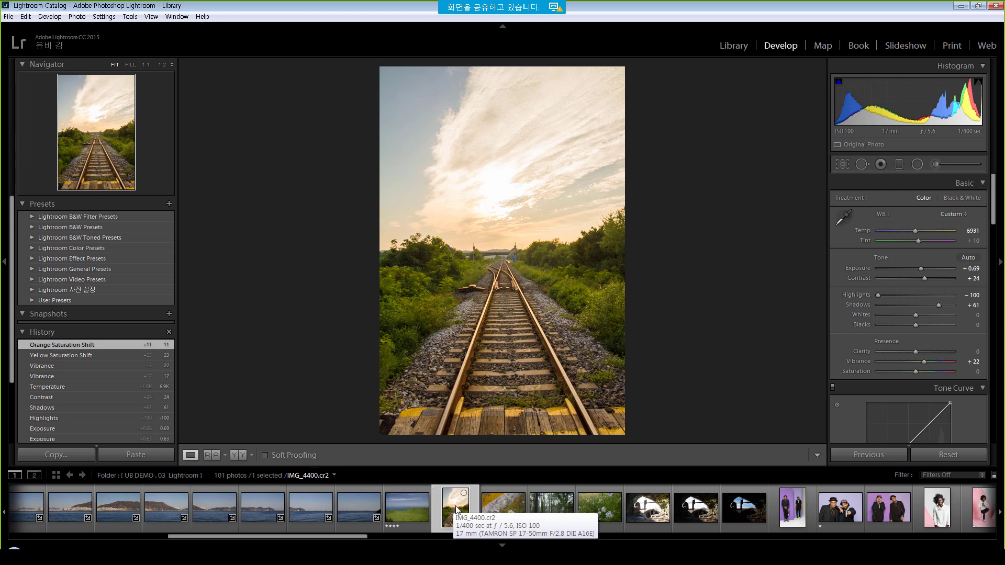
right_click(522, 240)
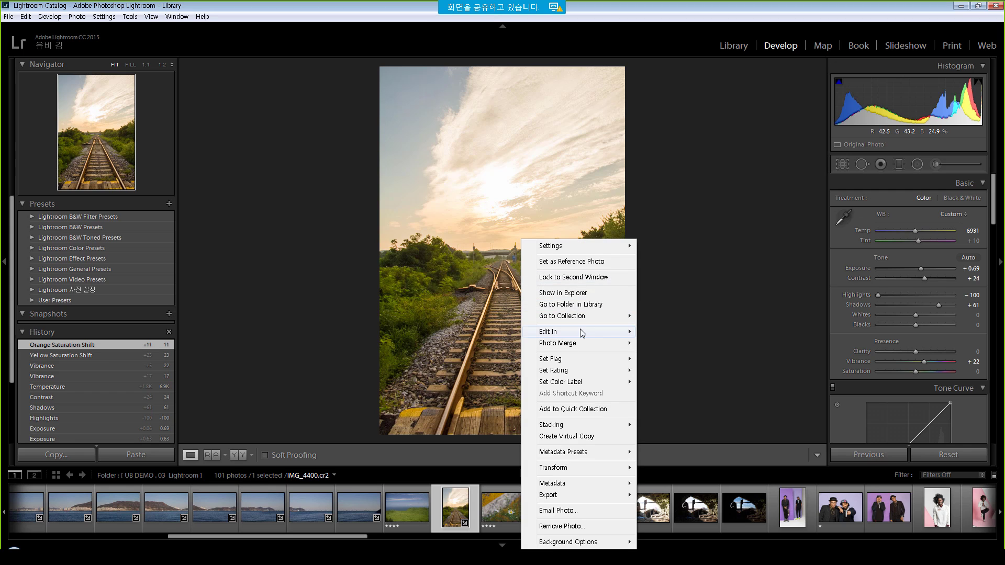
mouse_move(582, 333)
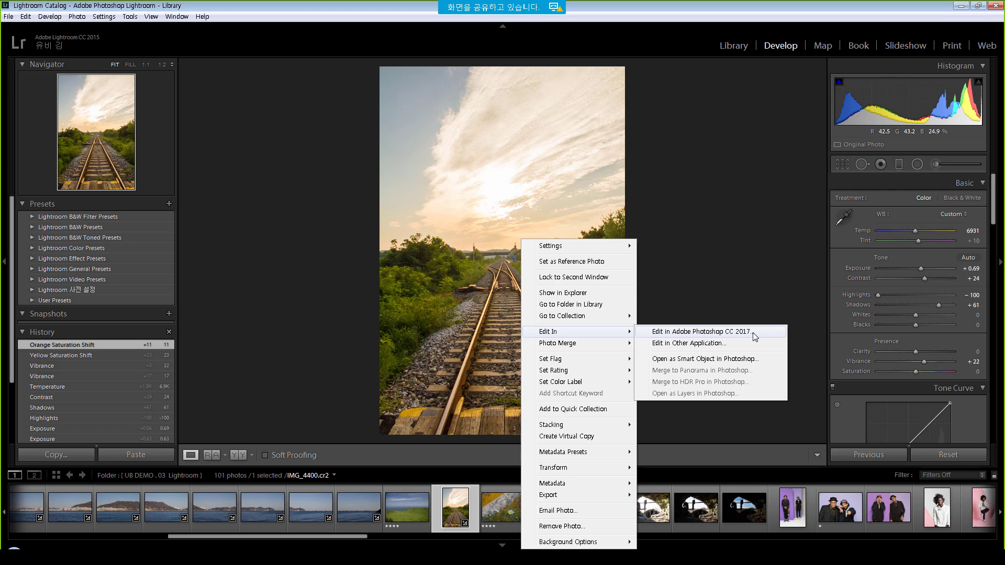
click(737, 333)
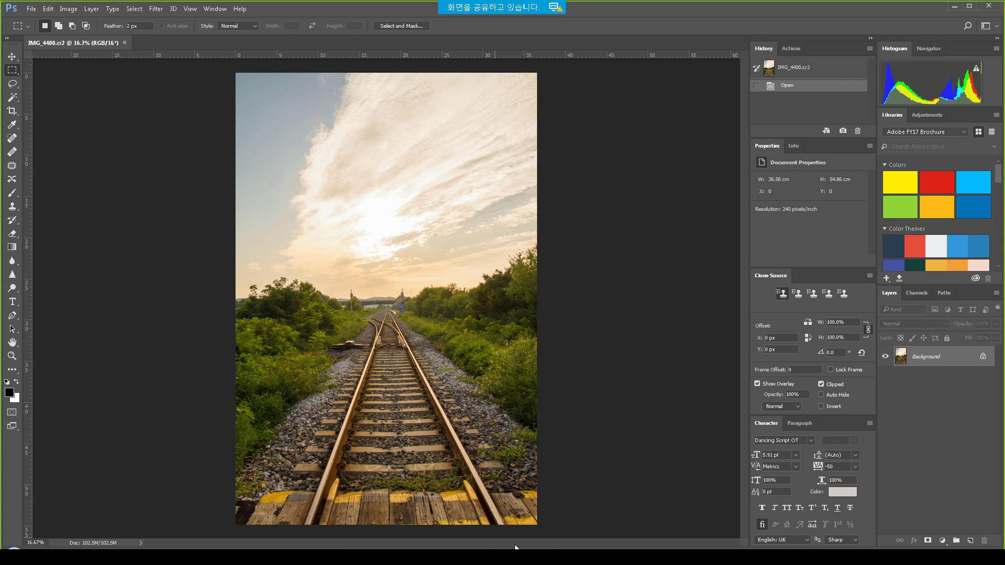
Switch back to Lightroom and select the photo of the sitting cat, img_6465.jpg.
key(alt+Tab)
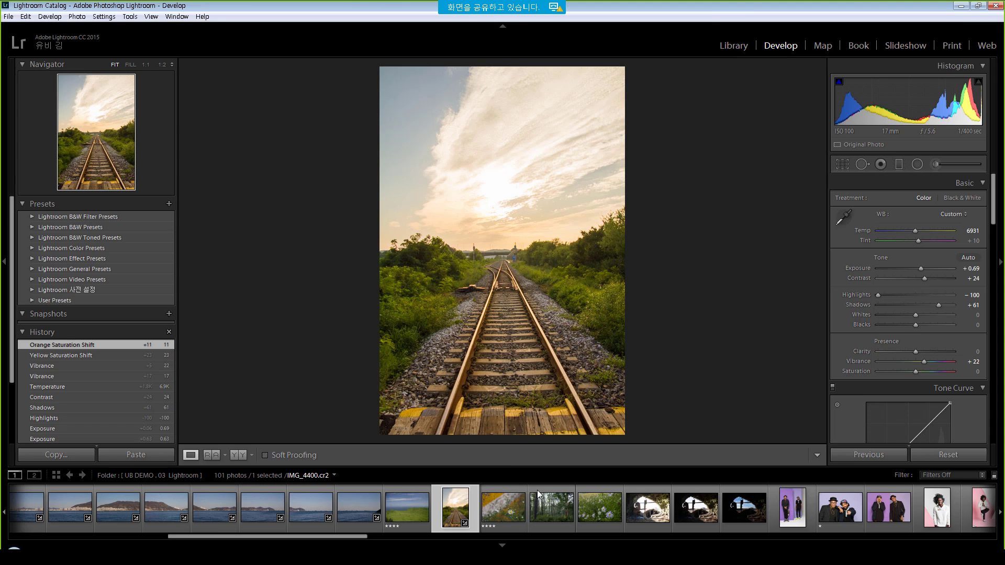
scroll(537, 495, down, 5)
scroll(488, 509, up, 5)
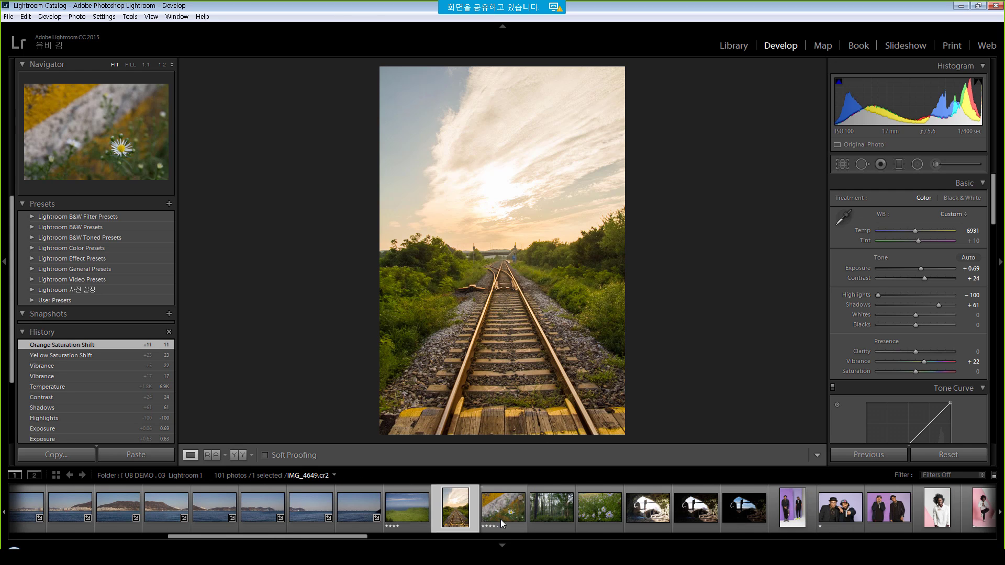
drag(311, 536, 125, 530)
click(207, 518)
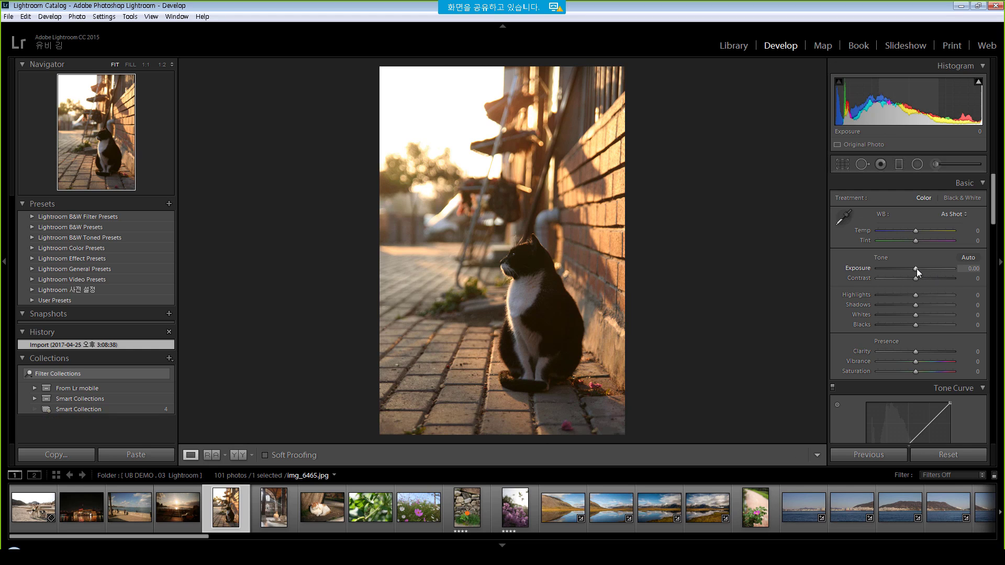
Set the cat photo's exposure to +0.42, contrast to +31, highlights to -79, shadows to +39, temperature to +14 and vibrance to +11.
mouse_move(916, 268)
mouse_down()
mouse_move(886, 296)
mouse_move(931, 306)
mouse_move(927, 278)
mouse_up()
drag(916, 232, 916, 241)
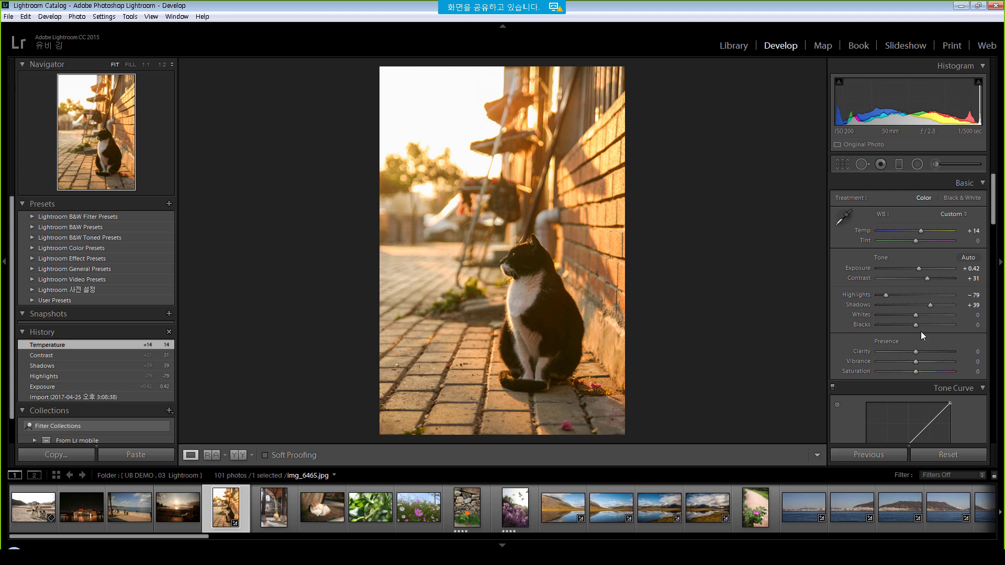
scroll(998, 217, down, 2)
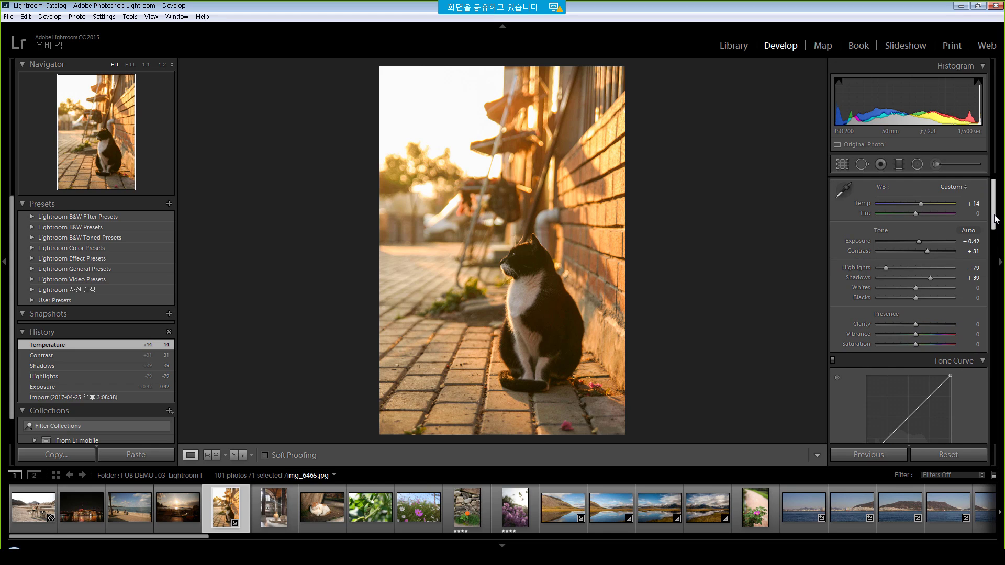
click(920, 334)
Set the cat photo's HSL saturation to +21 for yellow and +4 for orange.
scroll(903, 325, down, 8)
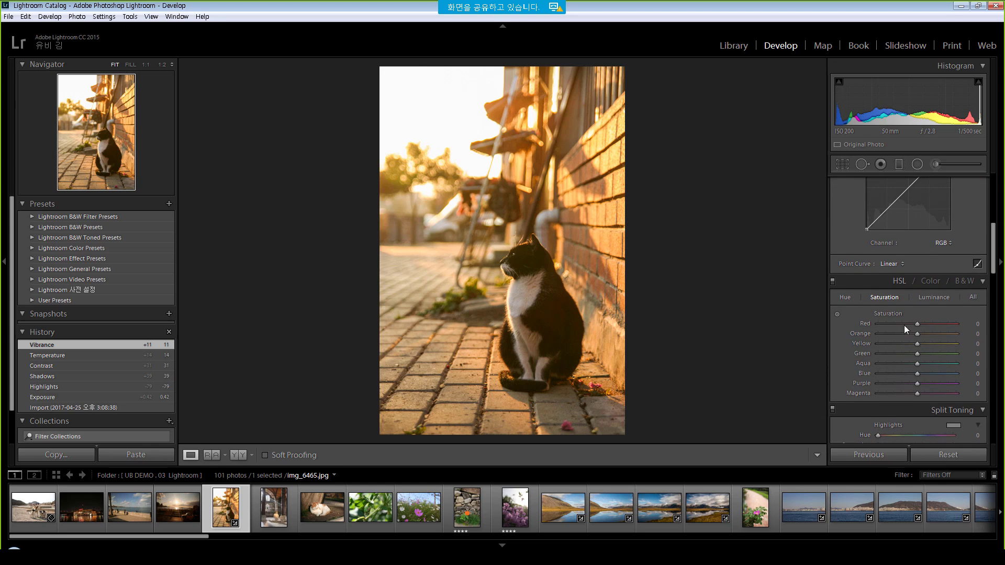
click(920, 334)
mouse_move(922, 334)
mouse_down()
mouse_move(931, 344)
mouse_move(919, 335)
mouse_up()
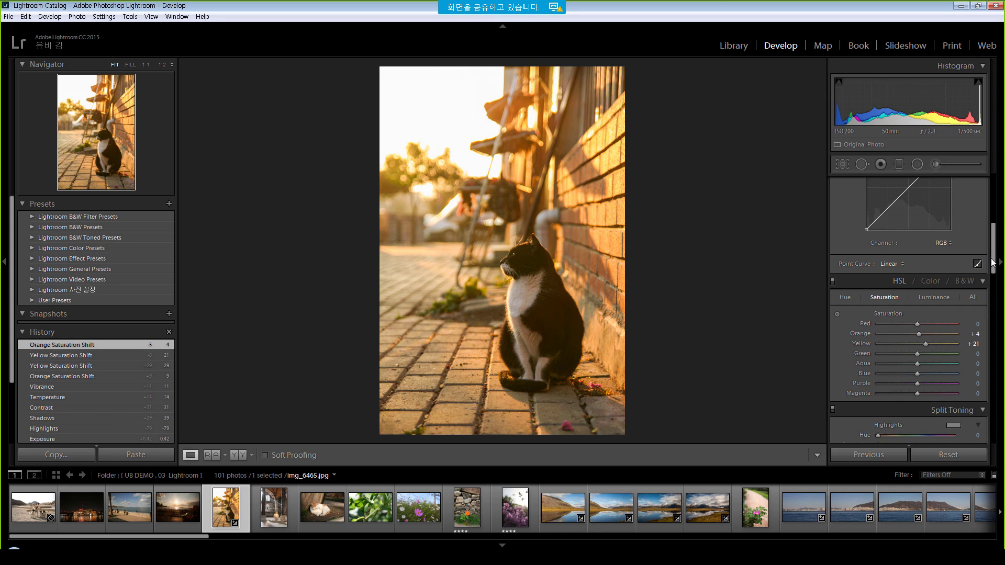
Enable chromatic aberration removal and profile corrections in the cat photo's lens corrections.
drag(993, 259, 997, 351)
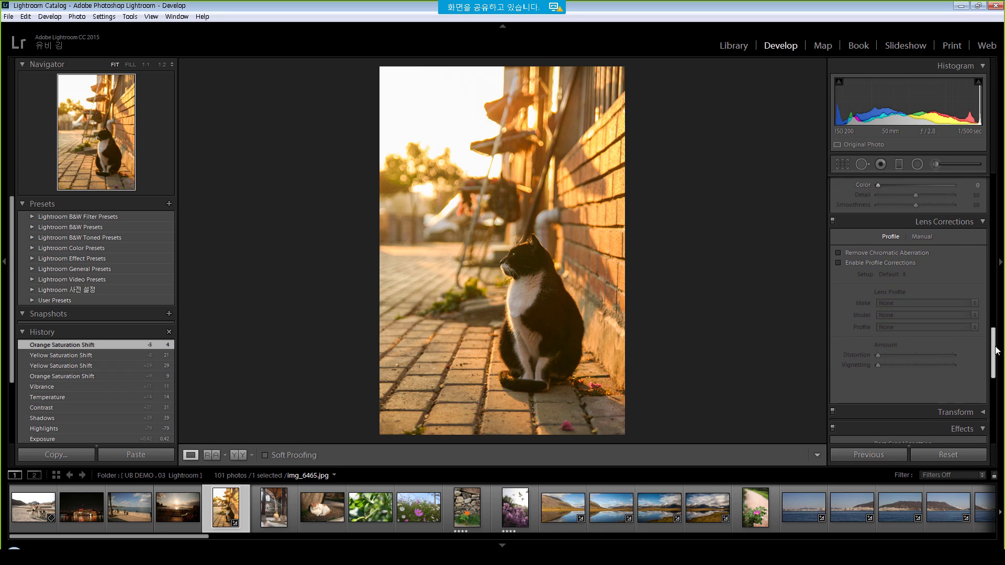
click(861, 253)
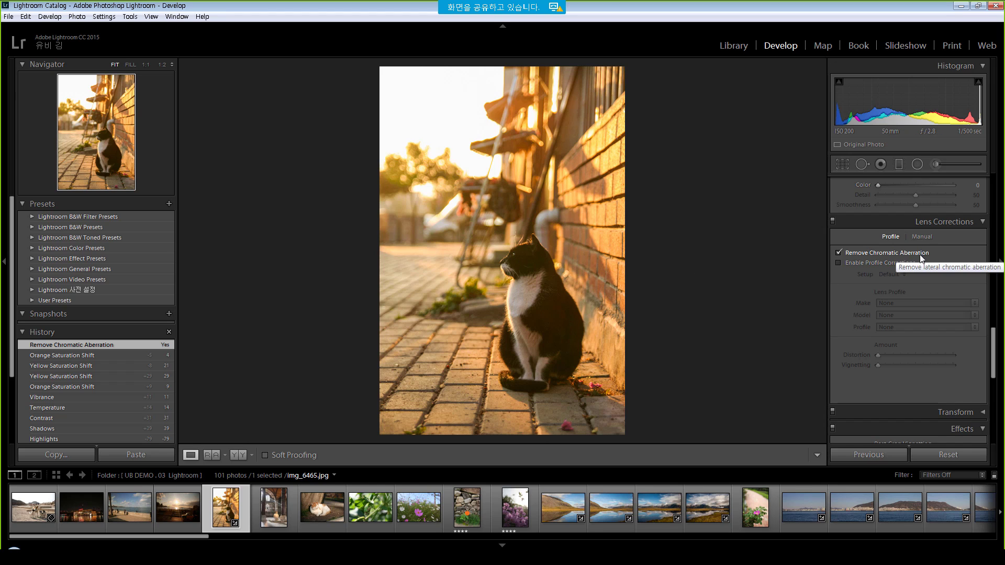
click(877, 262)
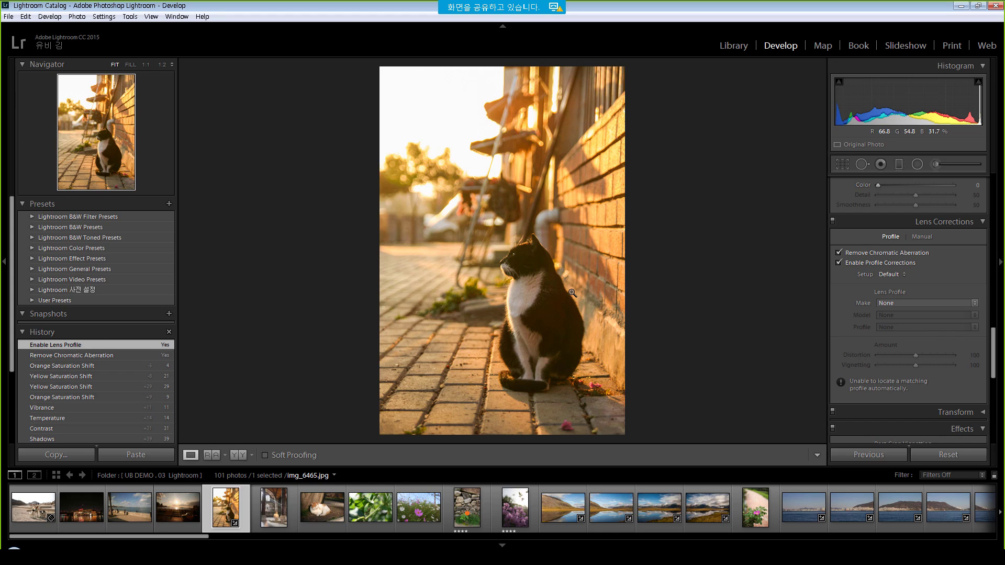
Choose Tamron as the lens profile make, with the Tamron Di 28-75mm f/2.8 SP XR LD IF model and its Adobe profile.
click(913, 304)
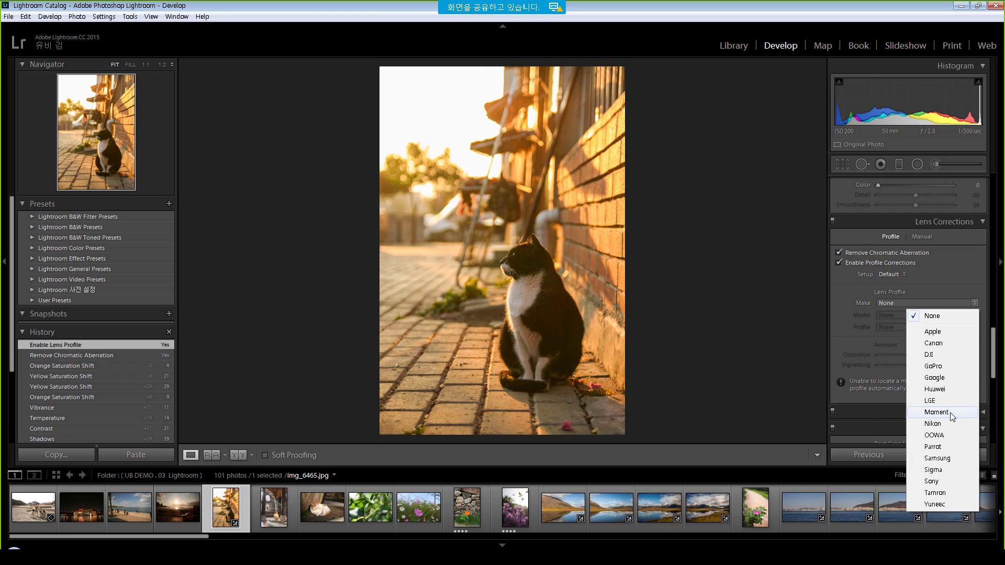
click(934, 492)
click(925, 316)
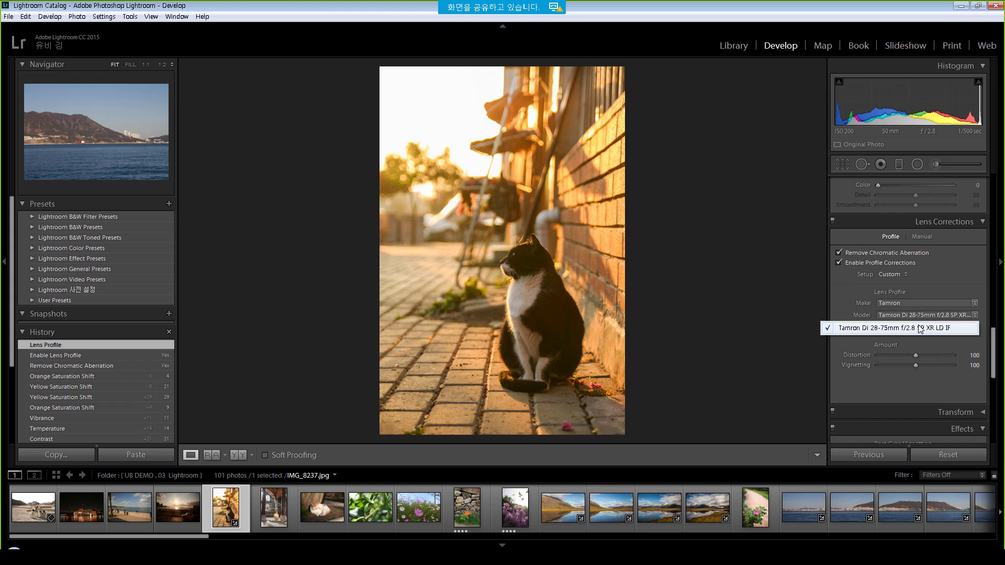
click(912, 316)
click(912, 316)
click(910, 328)
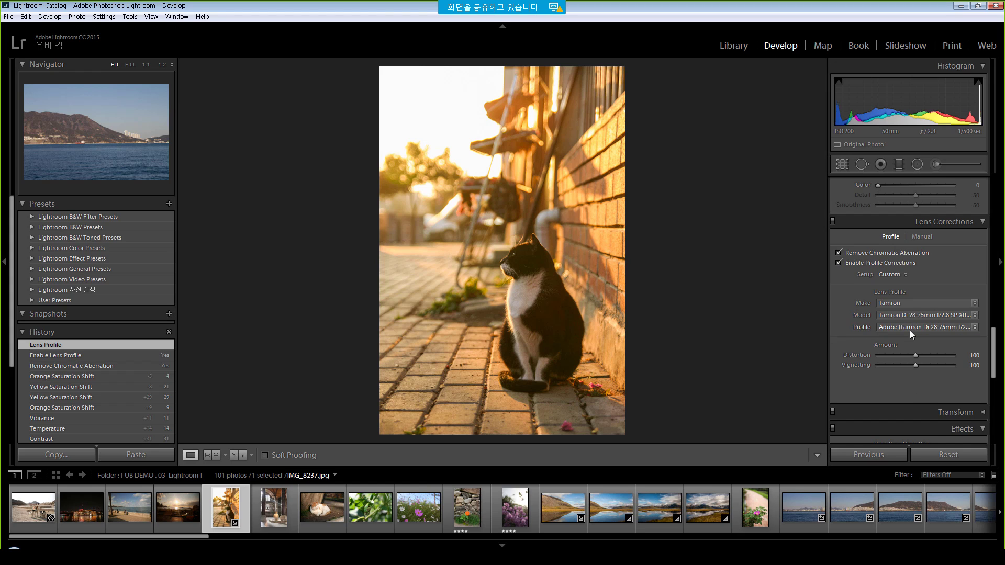
click(914, 328)
Reduce the vignetting amount of the cat photo's lens profile correction to 82.
click(921, 317)
click(912, 278)
click(919, 302)
click(903, 270)
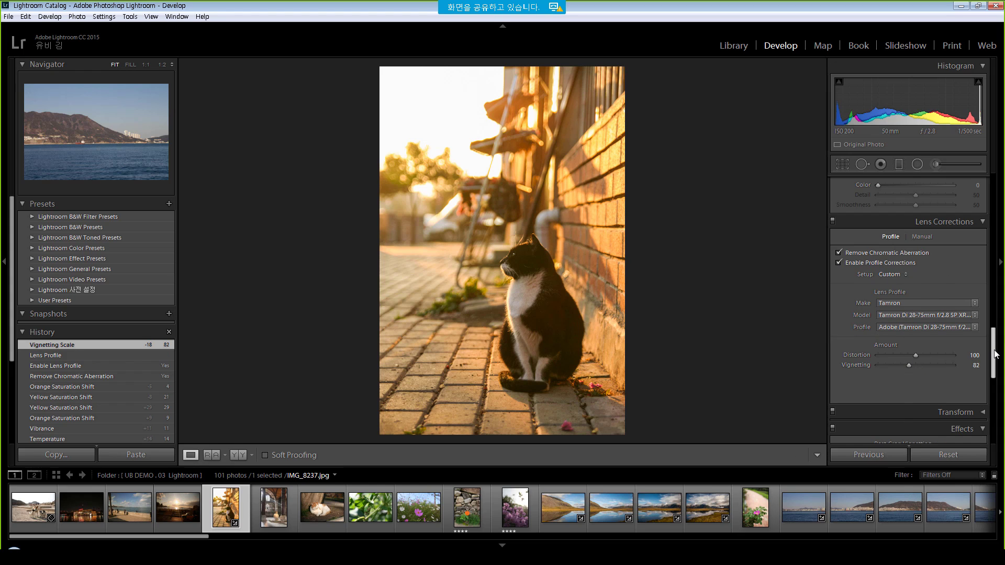
scroll(912, 362, up, 1)
click(914, 332)
click(930, 316)
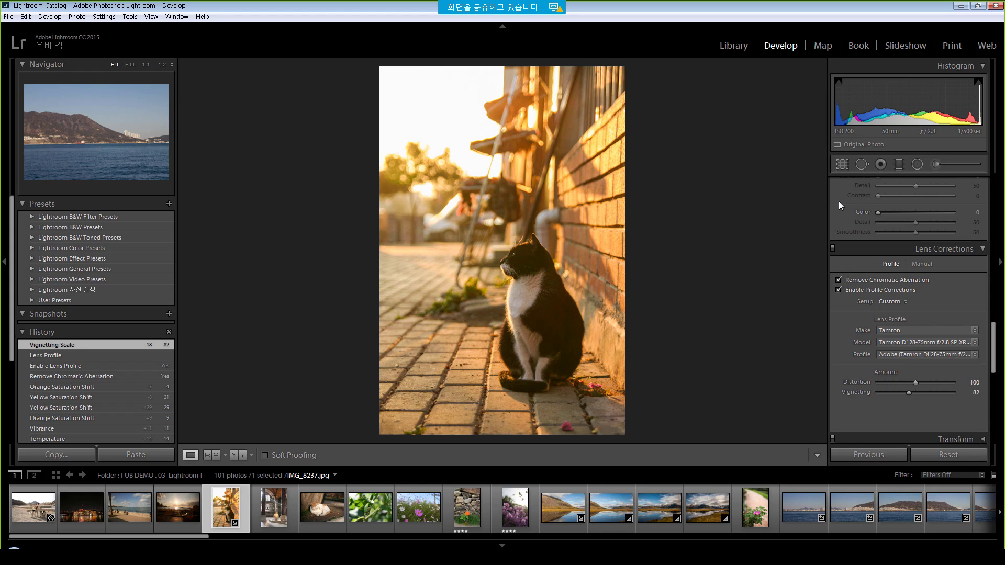
Send the cat photo img_6465.jpg to Adobe Photoshop CC 2017, using the Edit a Copy option.
drag(994, 346, 995, 201)
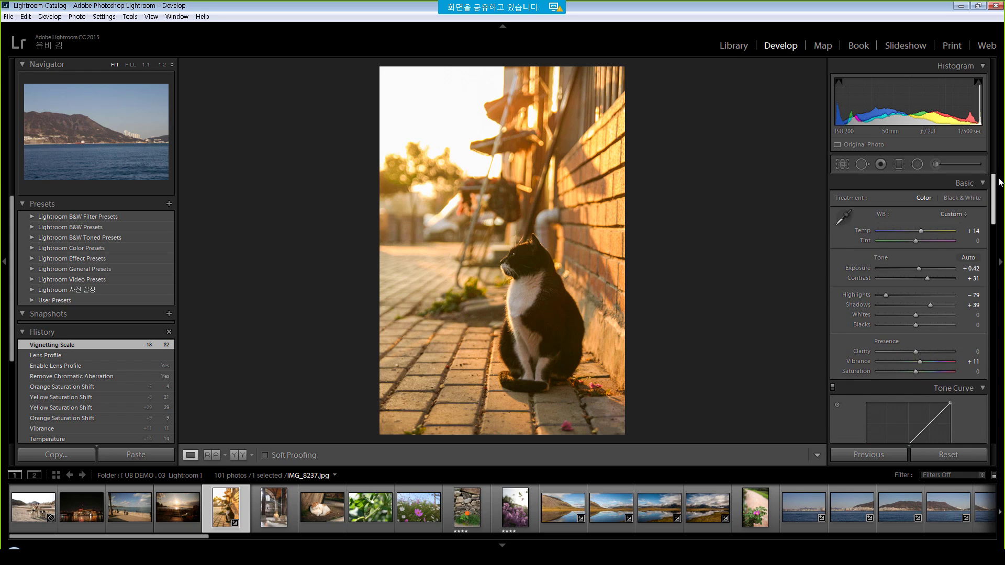
right_click(231, 502)
mouse_move(273, 259)
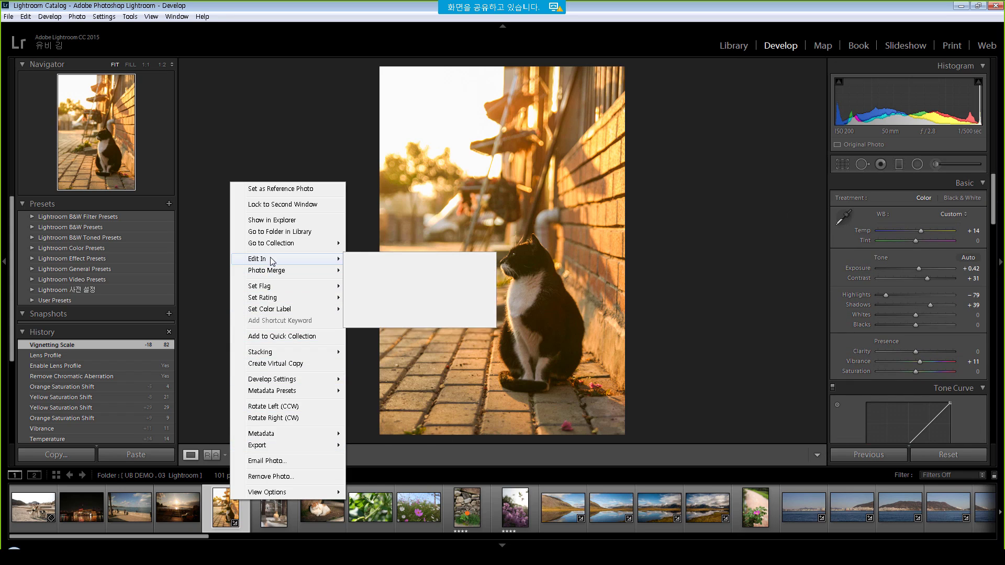
click(412, 260)
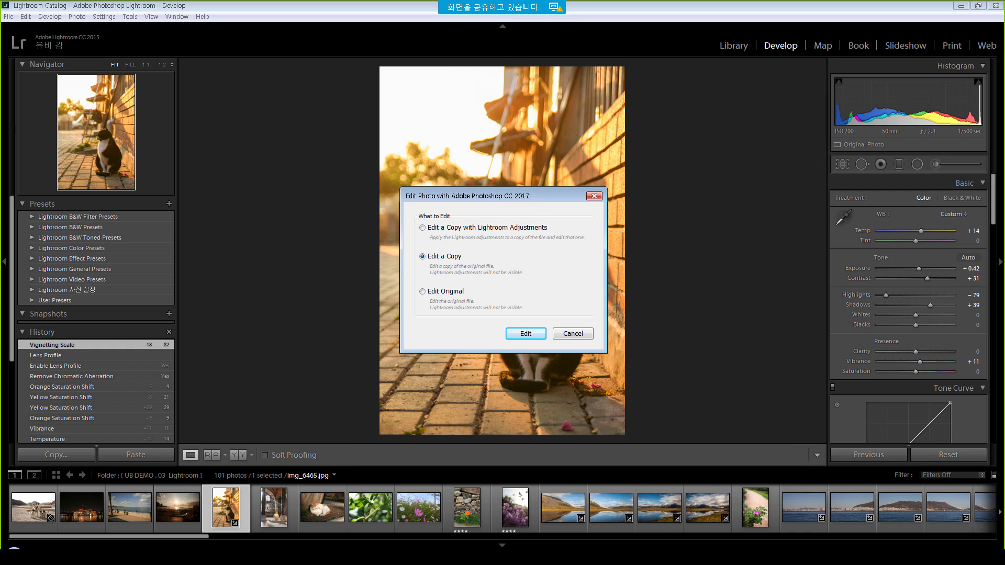
click(526, 334)
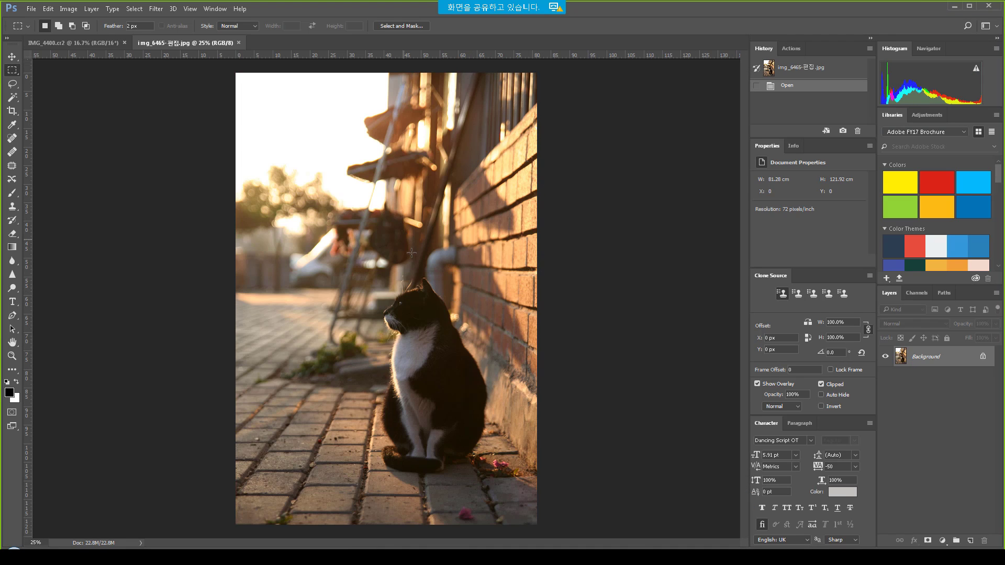
click(73, 42)
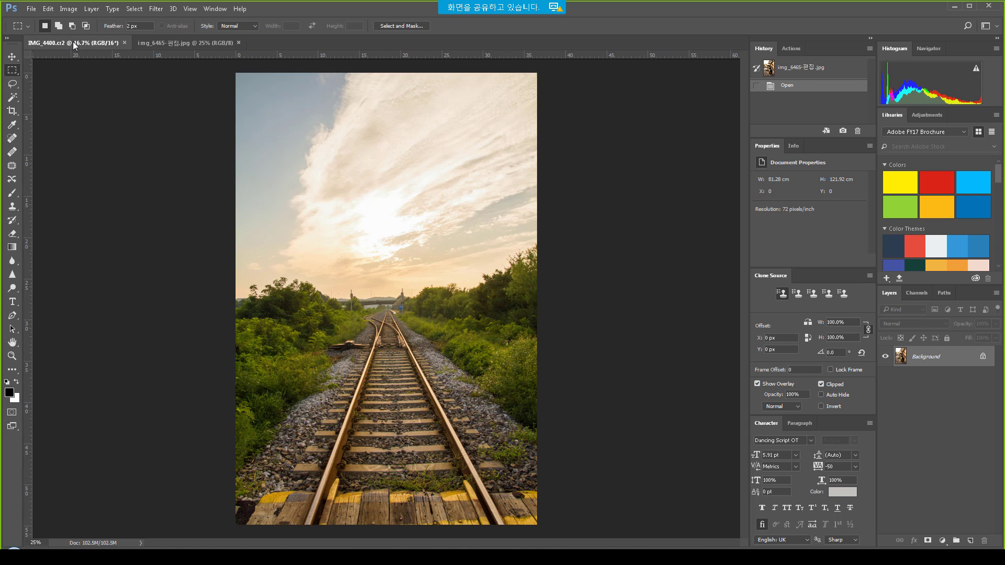
click(181, 44)
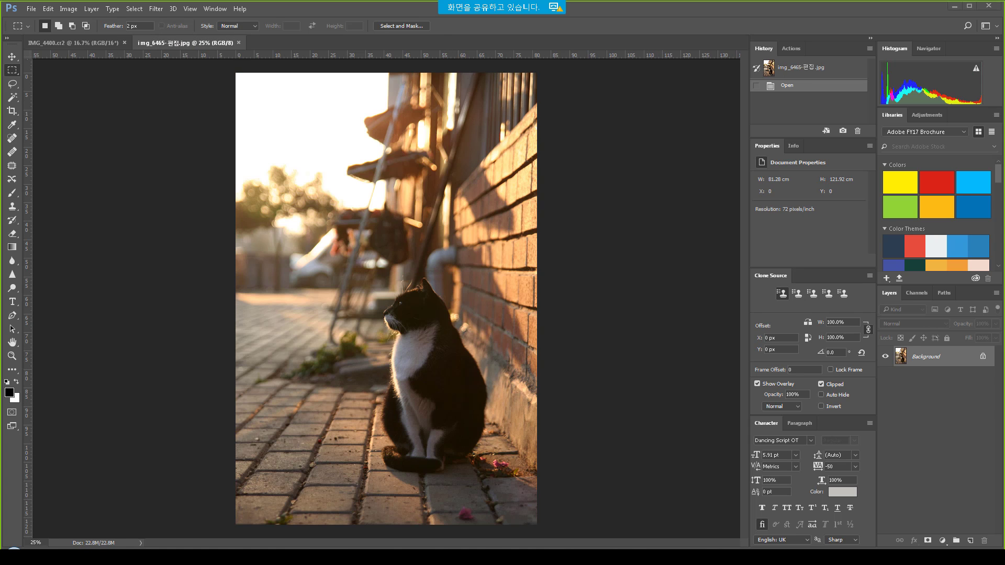
key(alt+Tab)
key(alt+Tab)
Start Select and Mask on the cat photo and quick-select the whole cat, including head, body, legs and tail.
click(414, 27)
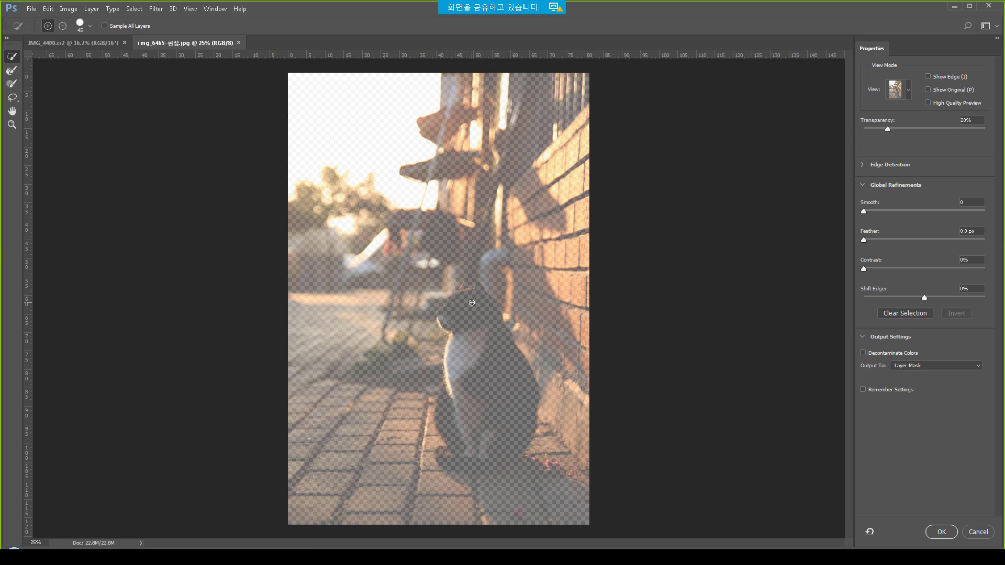
drag(472, 302, 455, 305)
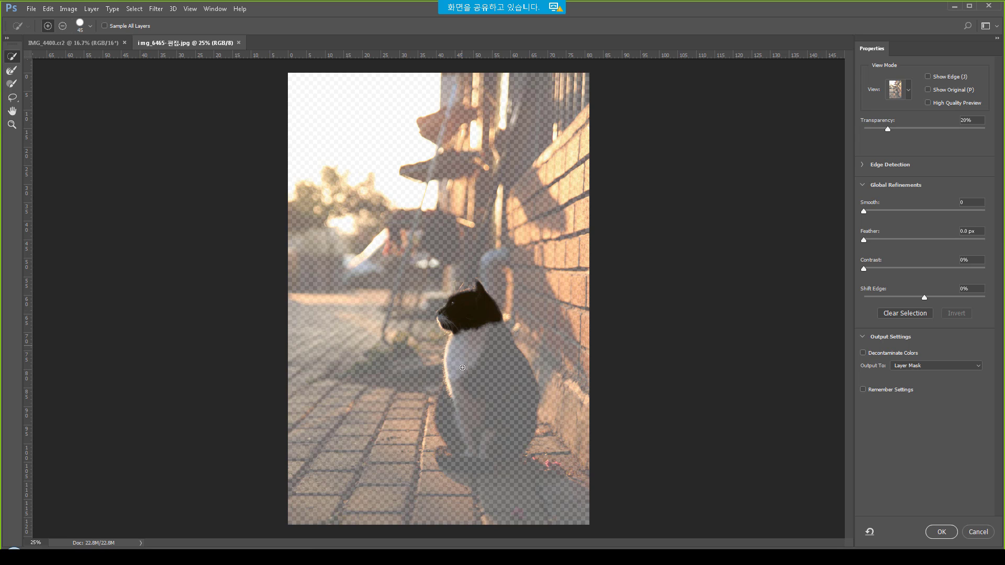
mouse_move(462, 368)
mouse_down()
mouse_move(490, 394)
mouse_move(498, 370)
mouse_up()
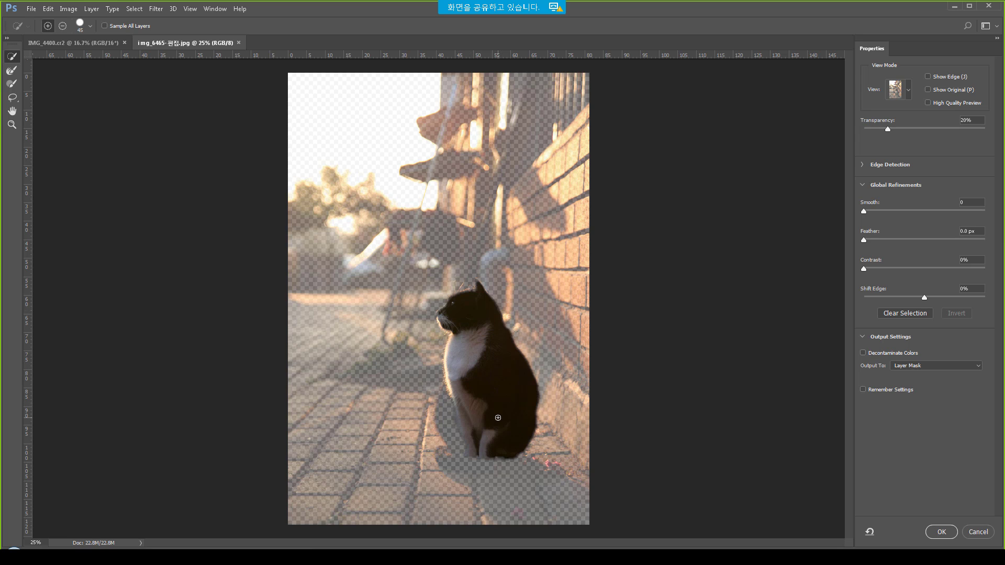
drag(494, 456, 473, 463)
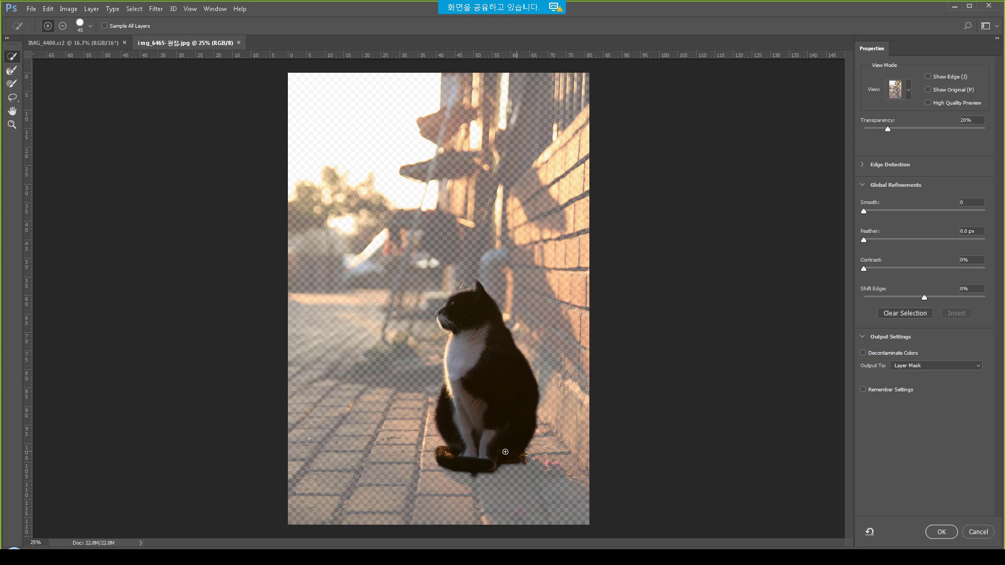
Add the backlit fur between the forehead and ear to the cat selection, and reduce the selection brush size.
drag(498, 350, 465, 331)
scroll(456, 311, up, 4)
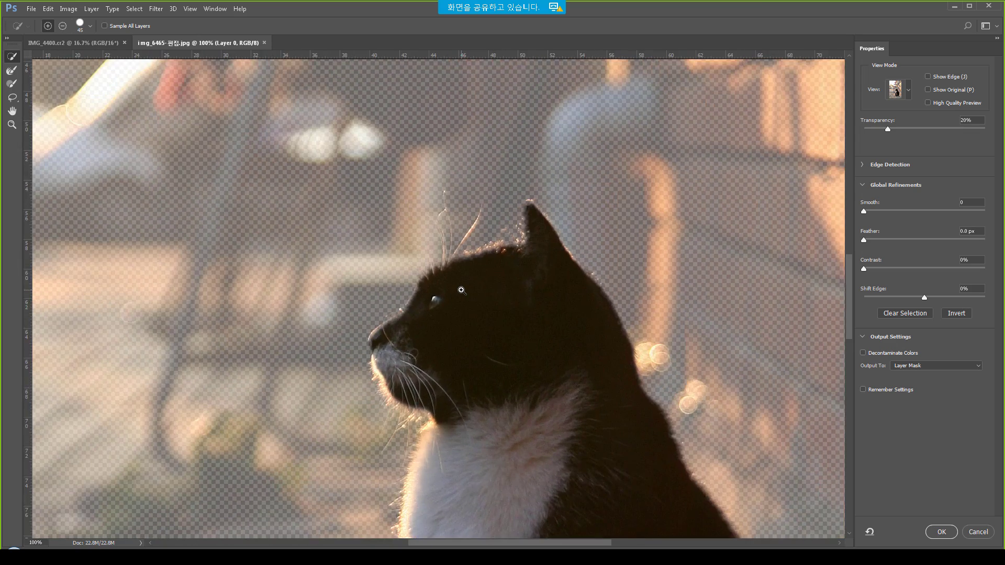
scroll(461, 290, up, 2)
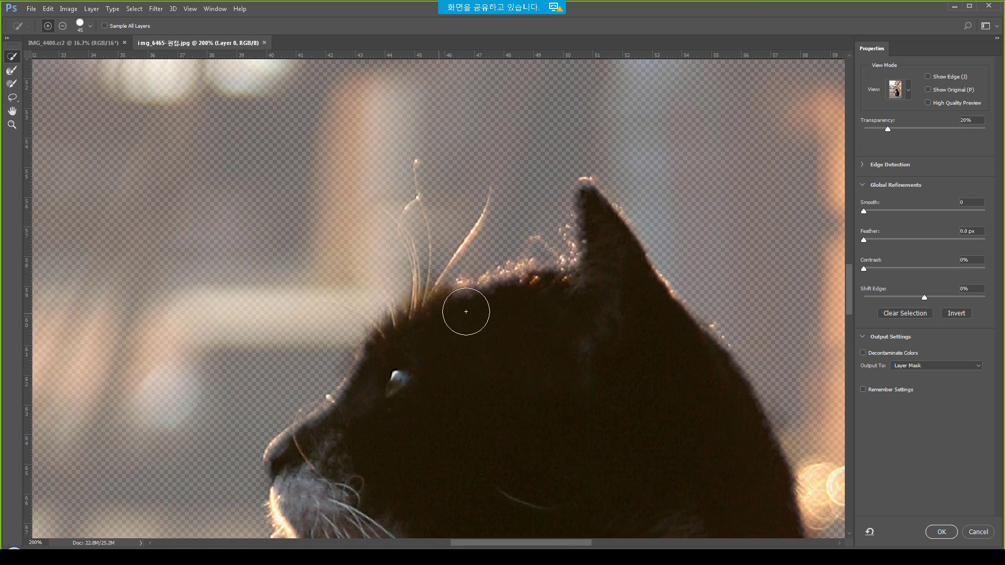
mouse_move(466, 311)
mouse_down()
mouse_move(586, 287)
mouse_move(584, 300)
mouse_move(555, 299)
mouse_move(536, 288)
mouse_up()
key(bracketleft)
key(bracketleft)
key(bracketleft)
key(bracketleft)
key(bracketleft)
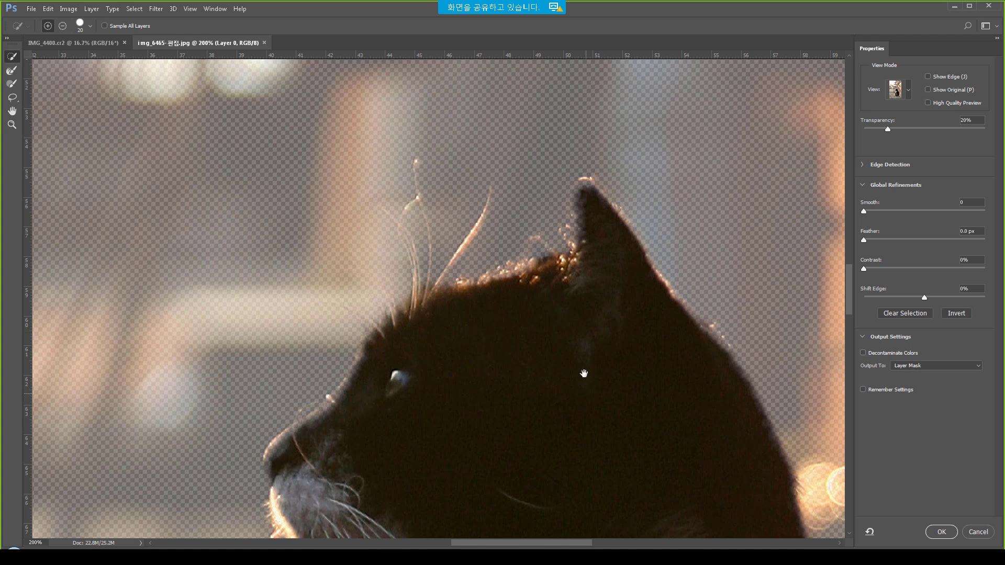
Brush over the whiskers above the cat's eye and around its muzzle with the Refine Edge Brush, and output the selection as a layer mask.
drag(584, 373, 582, 309)
scroll(578, 311, down, 2)
drag(520, 368, 477, 264)
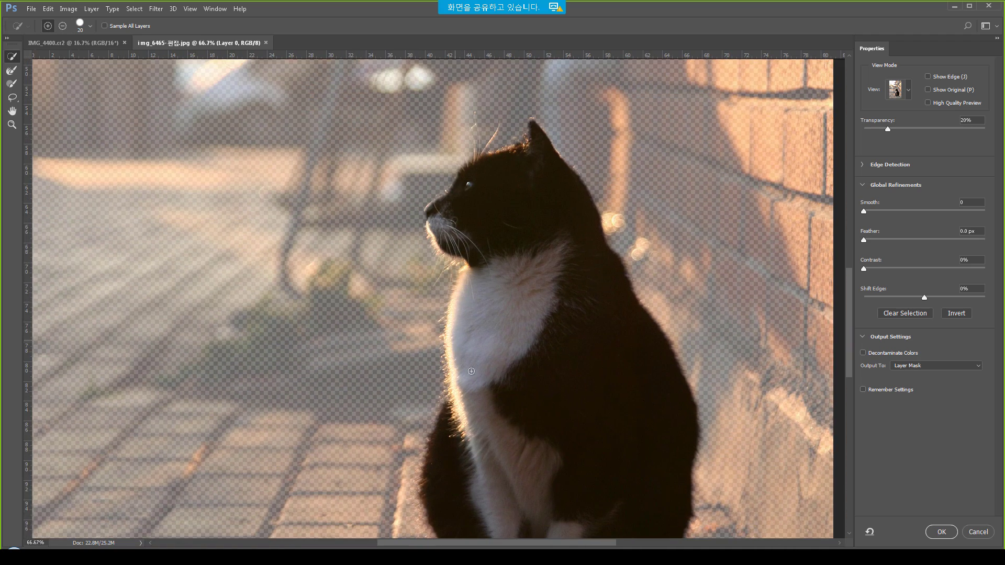
scroll(560, 209, down, 5)
drag(557, 209, 487, 313)
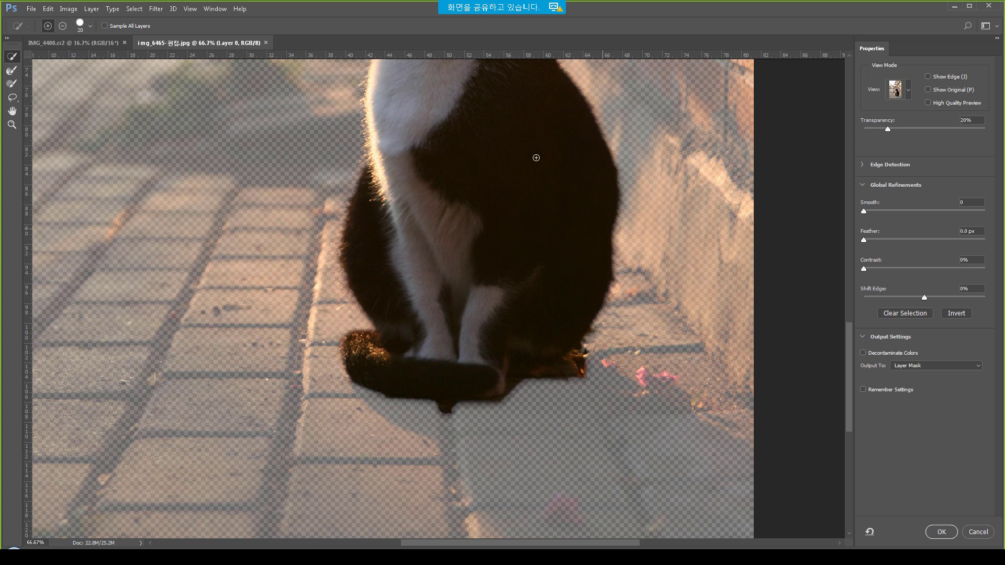
drag(472, 224, 473, 334)
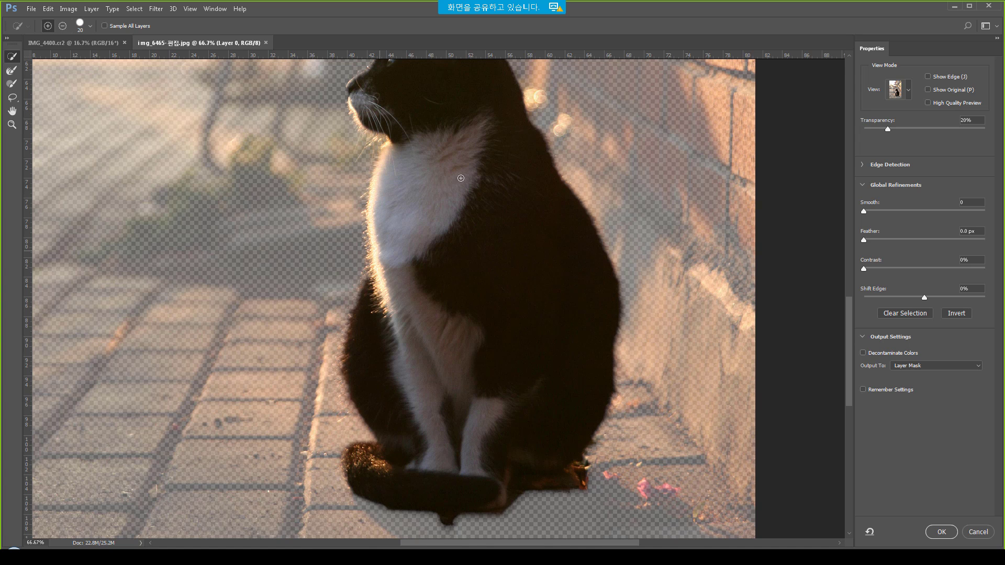
drag(461, 178, 477, 289)
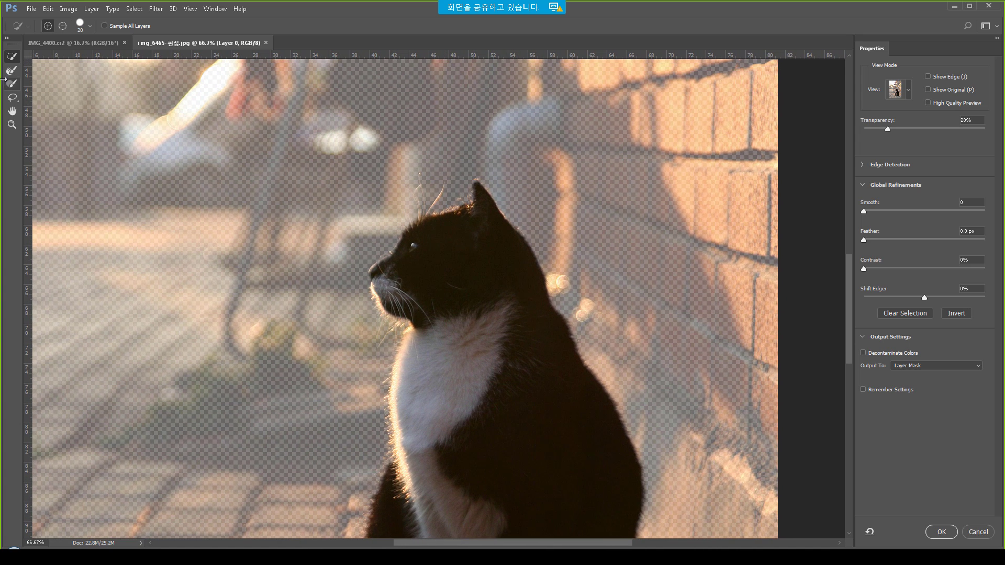
click(8, 75)
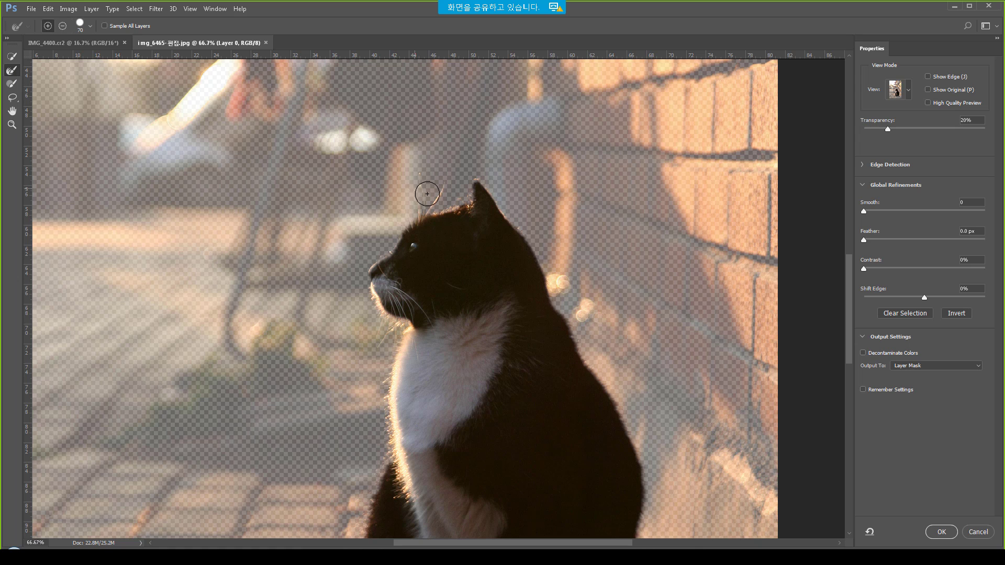
drag(418, 202, 421, 206)
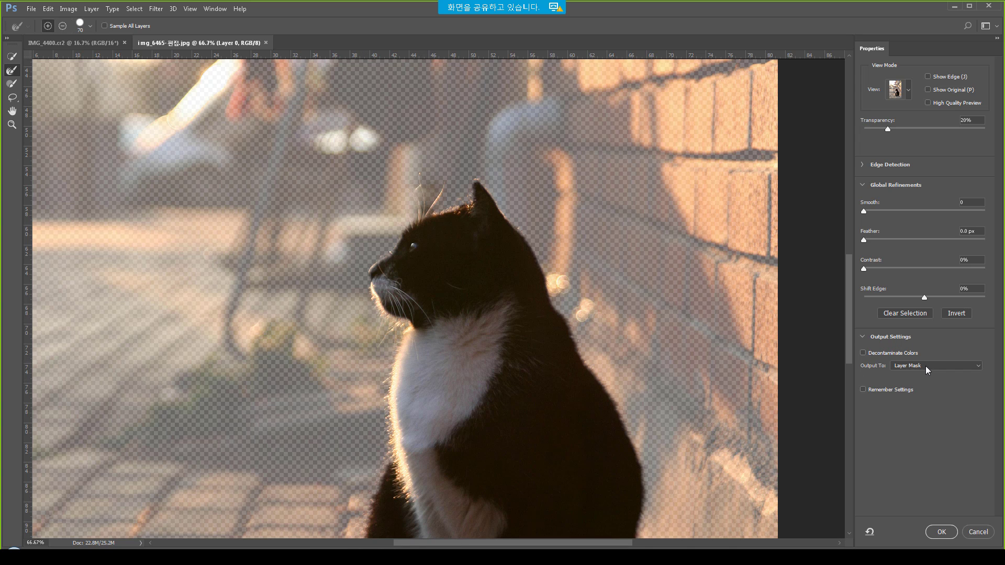
click(946, 533)
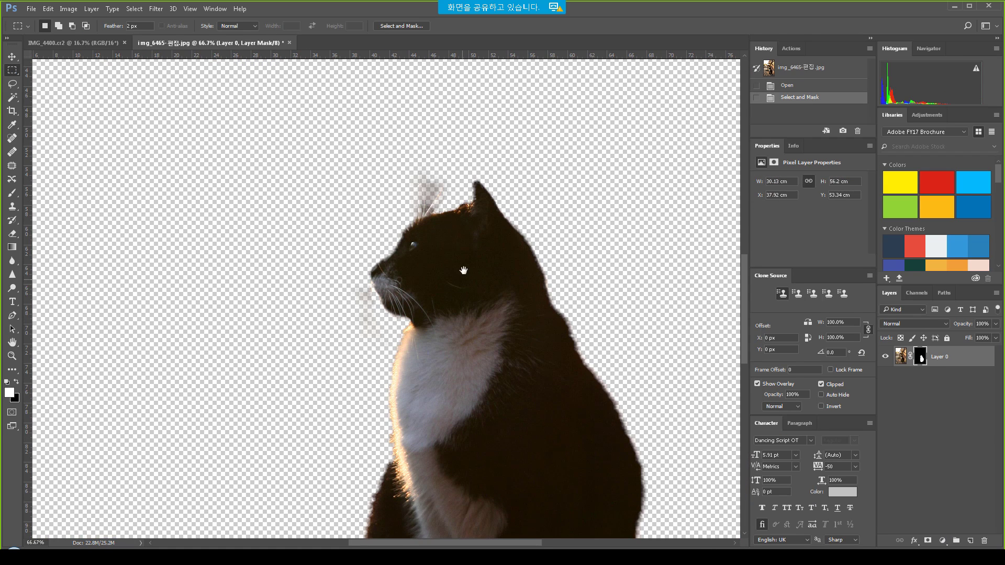
Paint black on the cat's layer mask with a small brush of about 30 px to remove the grey haze around the brow whiskers.
scroll(478, 251, down, 2)
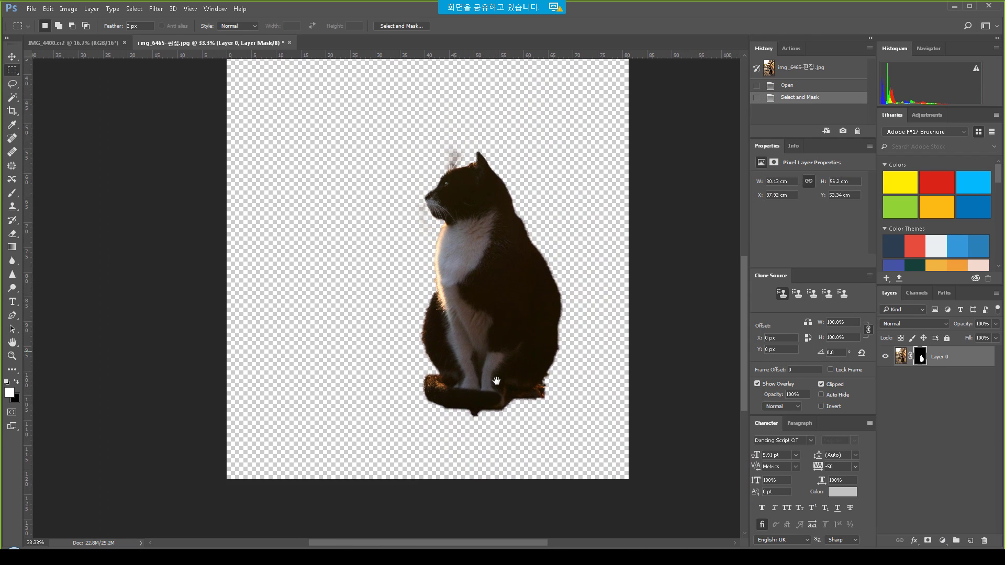
scroll(469, 258, up, 2)
scroll(469, 257, up, 2)
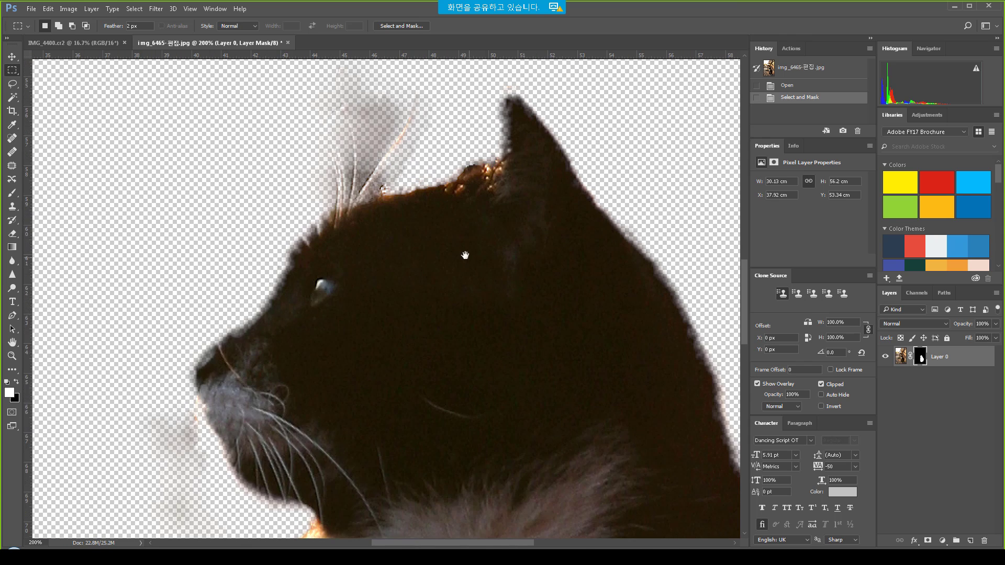
click(921, 357)
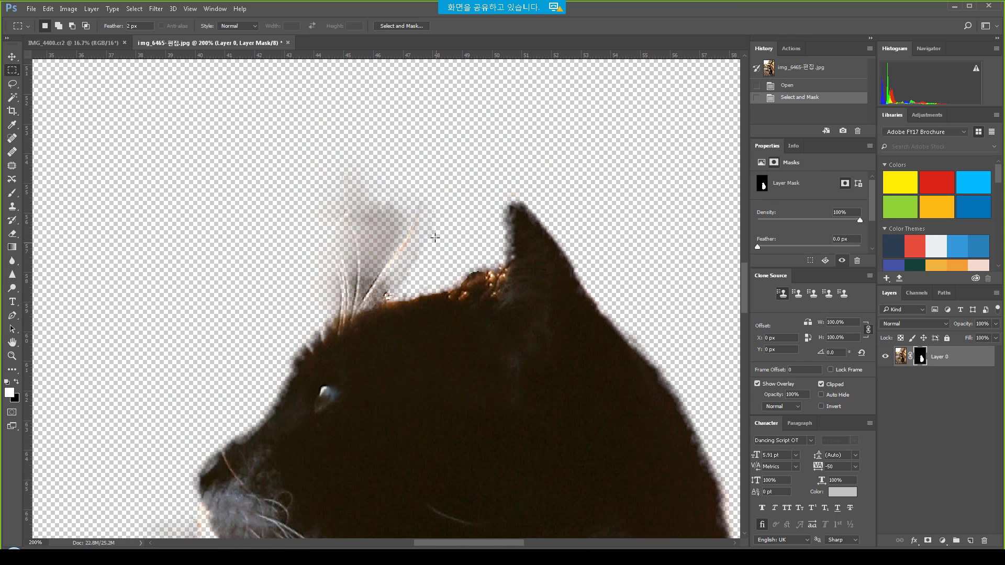
key(b)
key(x)
key(bracketleft)
key(bracketleft)
key(bracketleft)
key(bracketleft)
key(bracketleft)
mouse_move(390, 209)
mouse_down()
mouse_move(378, 241)
mouse_move(401, 217)
mouse_move(366, 284)
mouse_move(363, 229)
mouse_up()
key(bracketleft)
key(bracketleft)
key(bracketright)
key(bracketright)
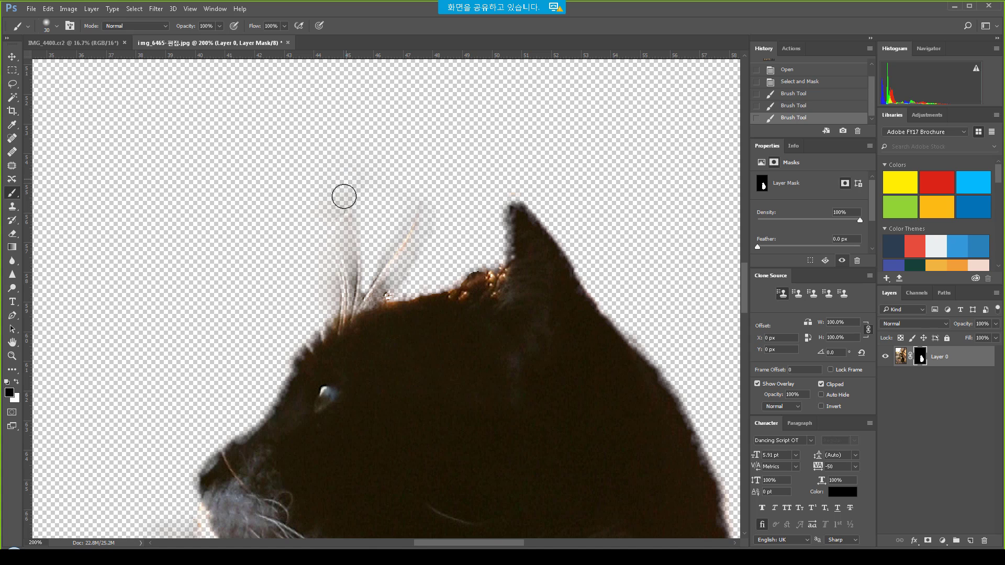
mouse_move(344, 196)
mouse_down()
mouse_move(337, 240)
mouse_move(330, 236)
mouse_up()
drag(403, 209, 404, 202)
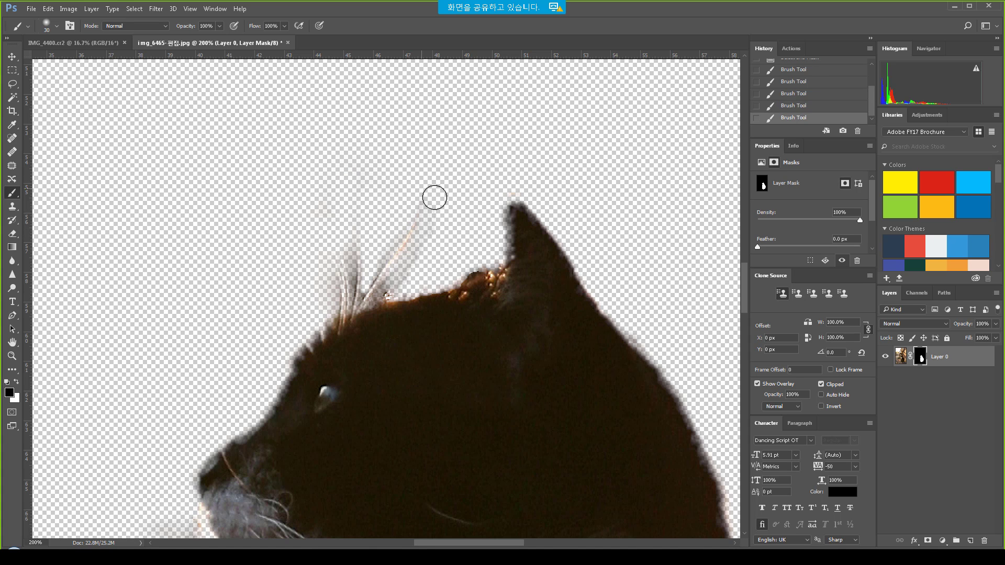
Mask out the remaining haze between the individual brow whiskers with progressively smaller brushes, down to 9 px.
drag(434, 249, 391, 291)
key(bracketleft)
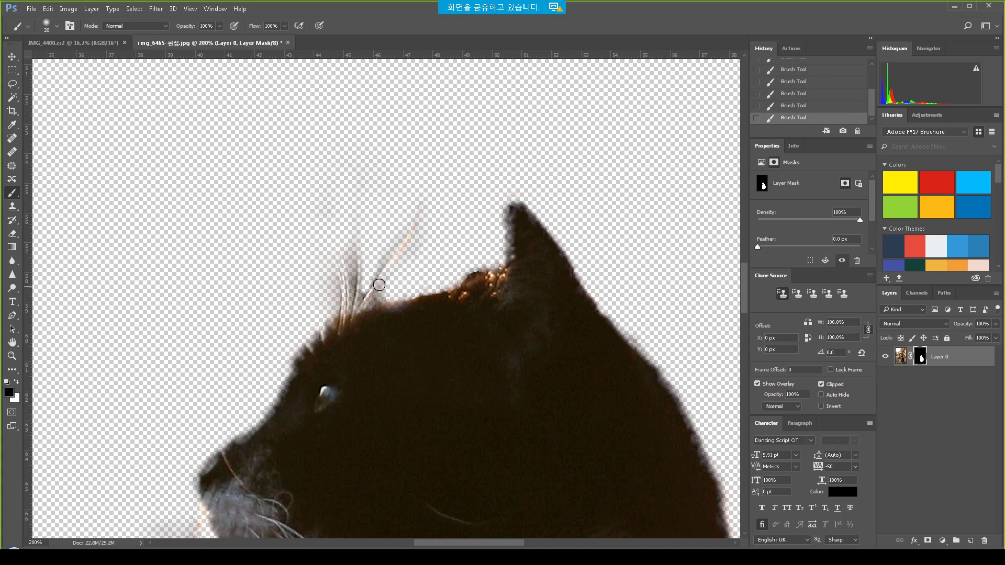
key(bracketleft)
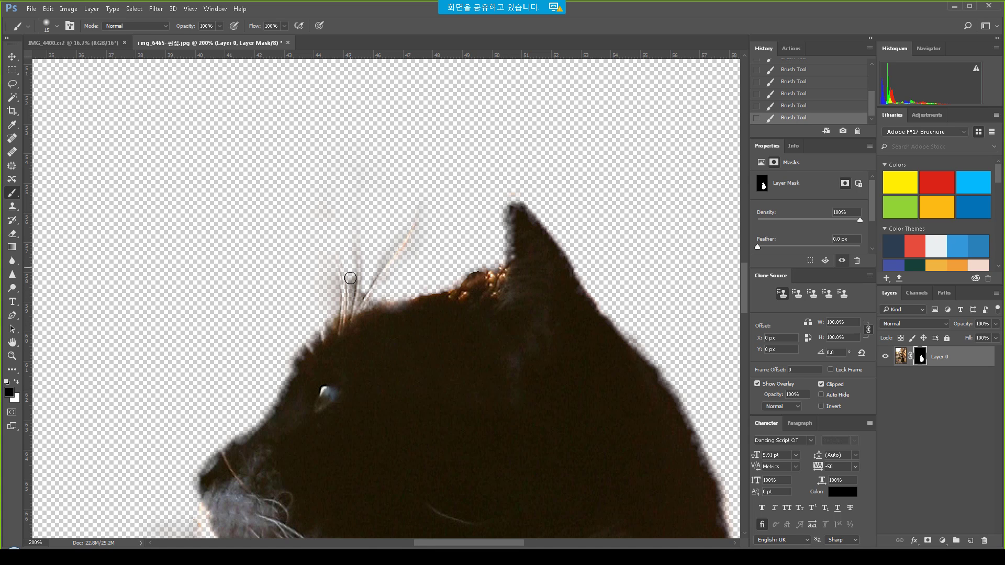
drag(351, 274, 350, 303)
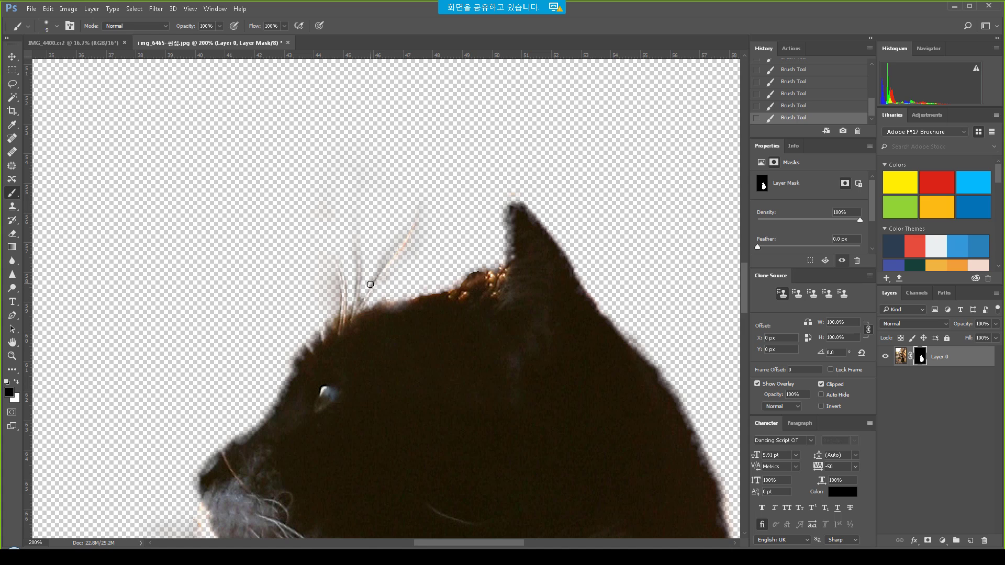
drag(388, 251, 395, 243)
Copy the masked cat layer into the railway document IMG_4400.cr2, accepting the different bit depth and the color profile conversion.
key(ctrl+minus)
key(ctrl+minus)
key(ctrl+minus)
key(ctrl+minus)
drag(430, 345, 435, 244)
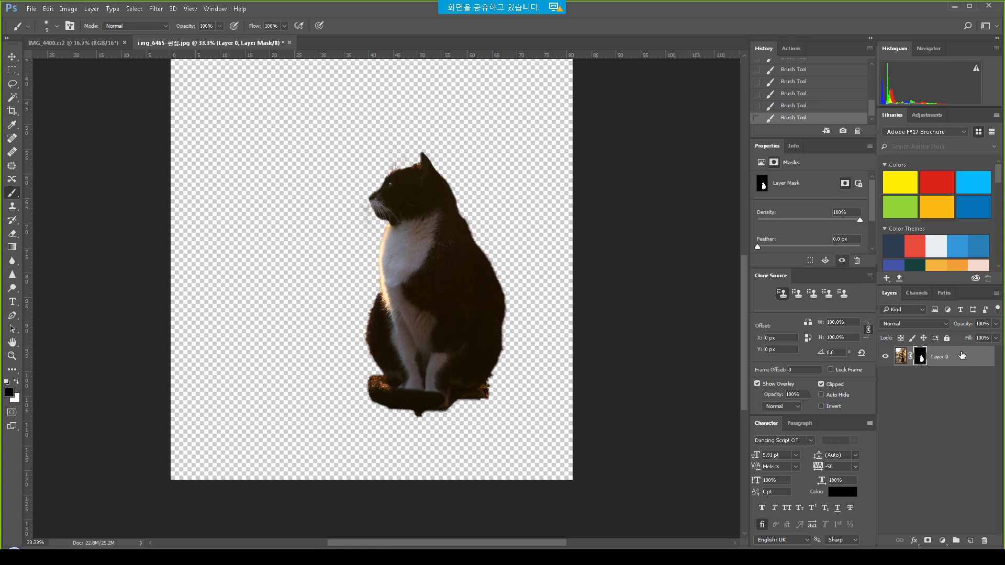
drag(962, 356, 415, 374)
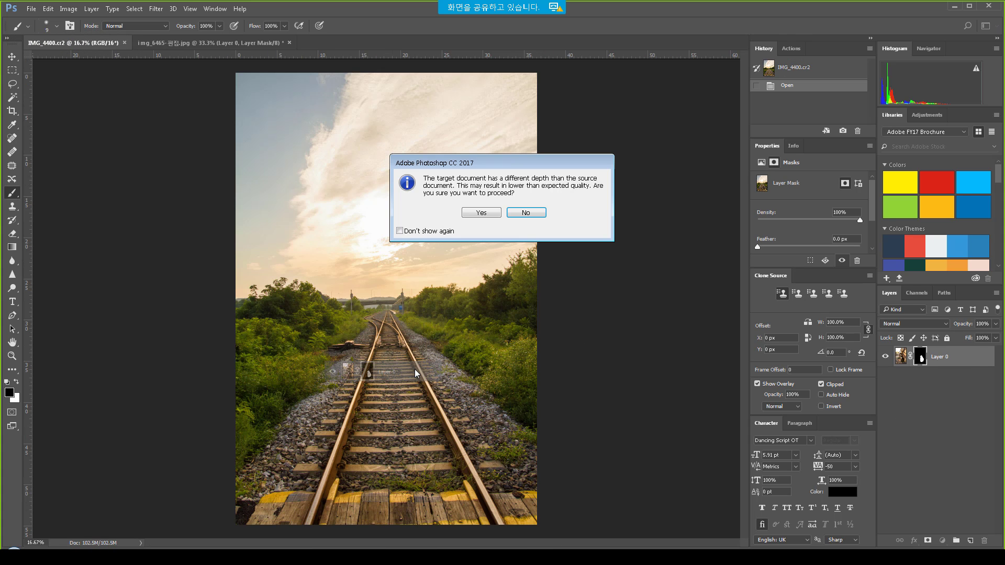
click(480, 213)
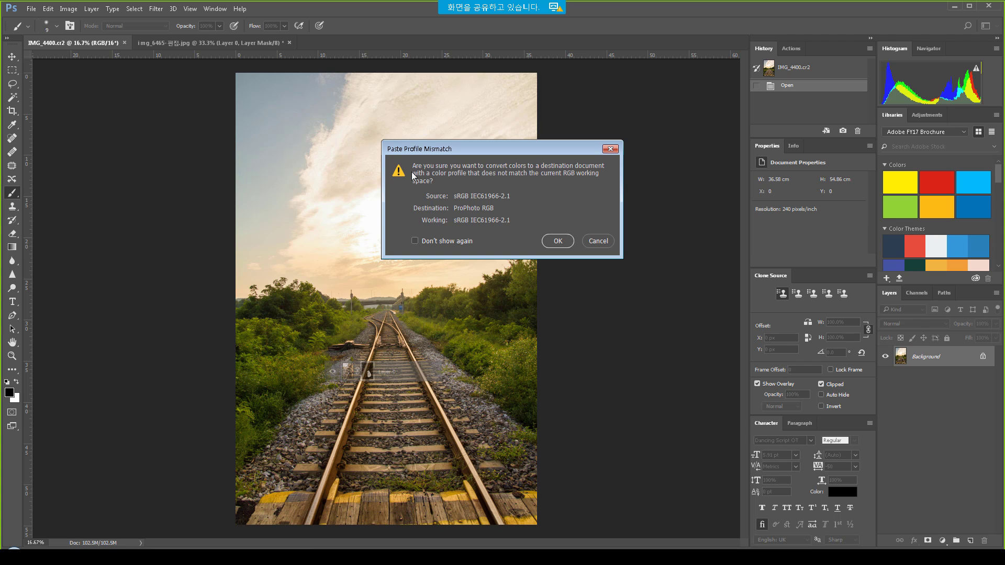
click(558, 241)
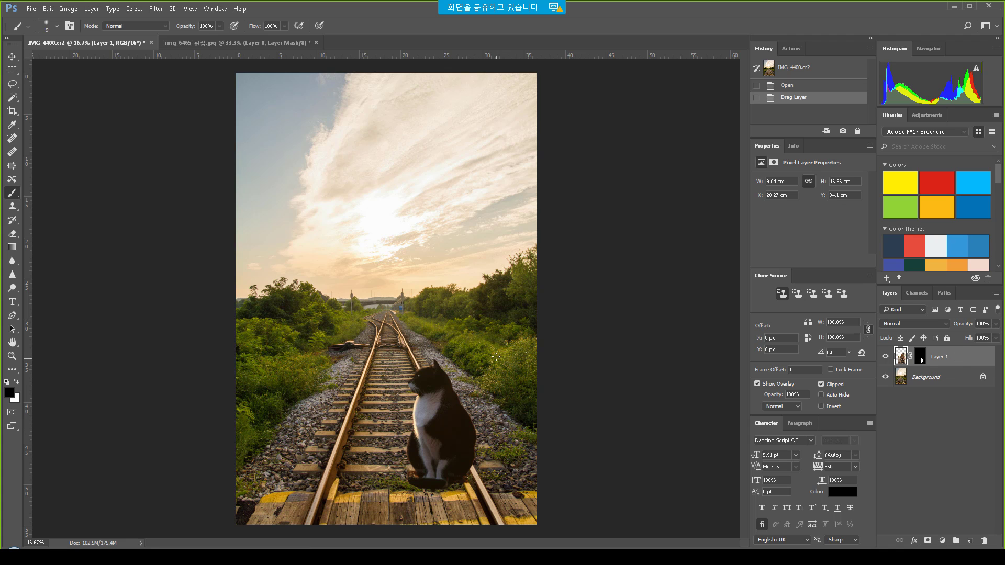
Scale the cat layer down to about 63% and place it on the gravel beside the track's right rail.
drag(448, 448, 484, 365)
key(ctrl+t)
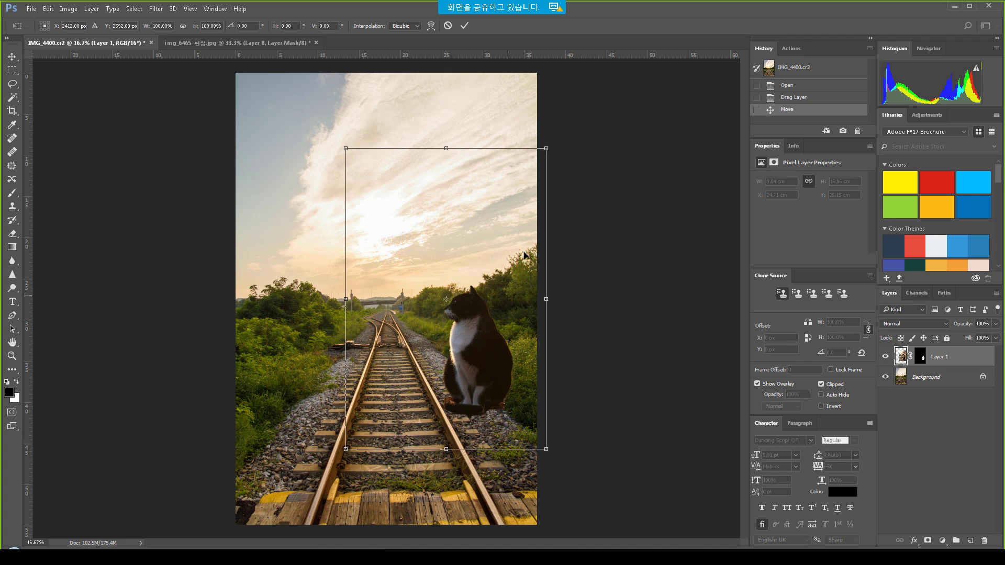
drag(547, 148, 450, 292)
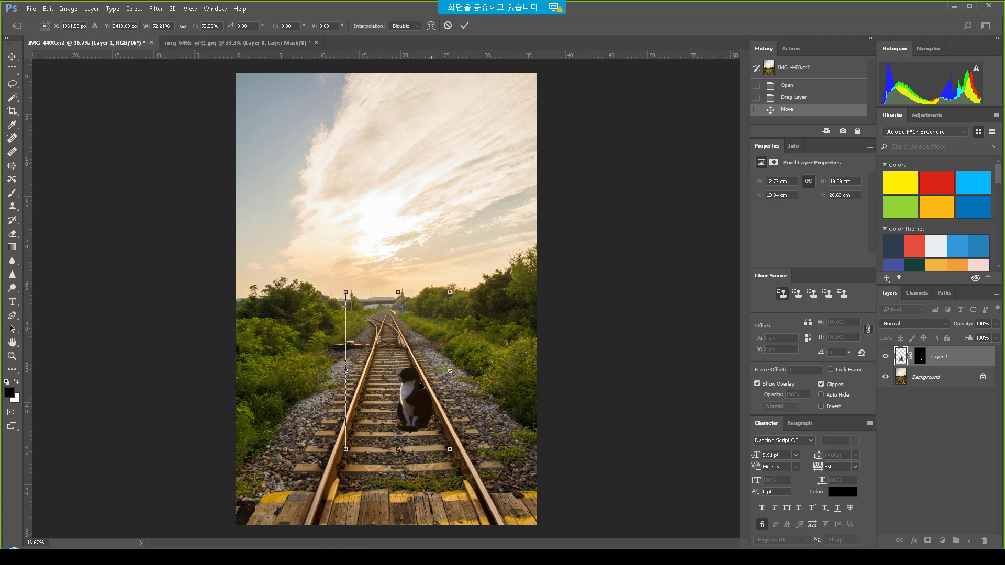
drag(424, 403, 473, 375)
drag(502, 278, 477, 323)
drag(446, 412, 443, 498)
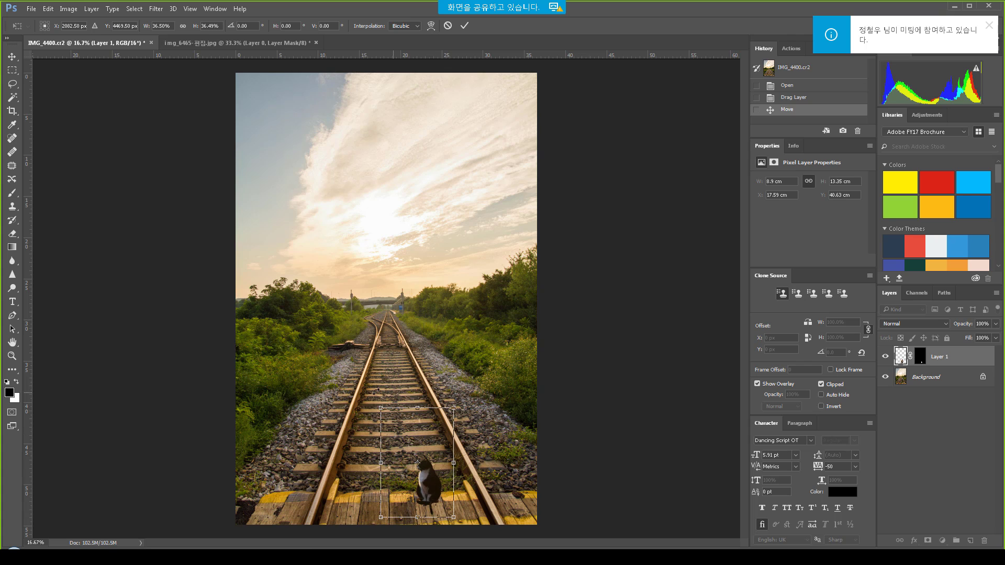
drag(388, 411, 328, 329)
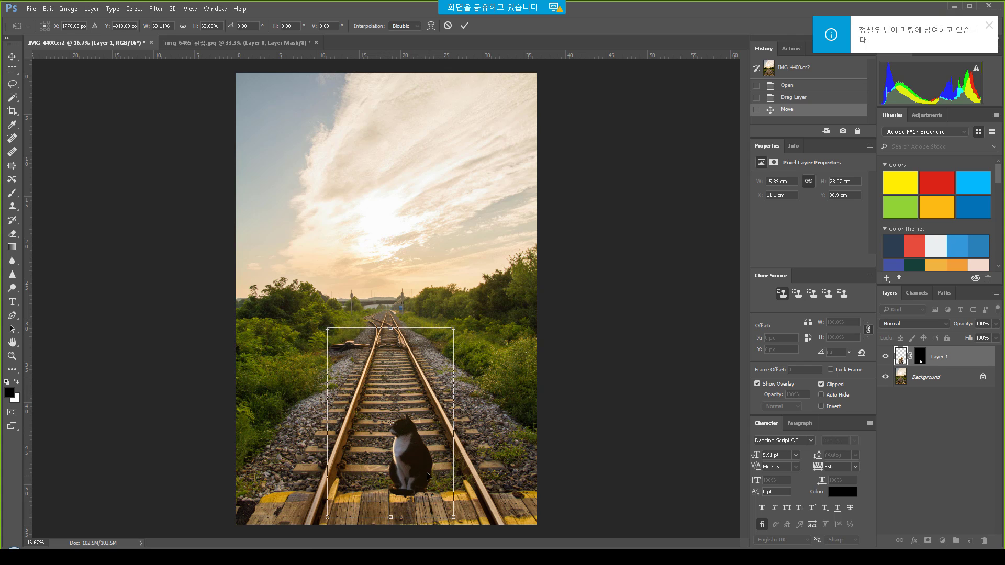
drag(429, 480, 492, 394)
key(Return)
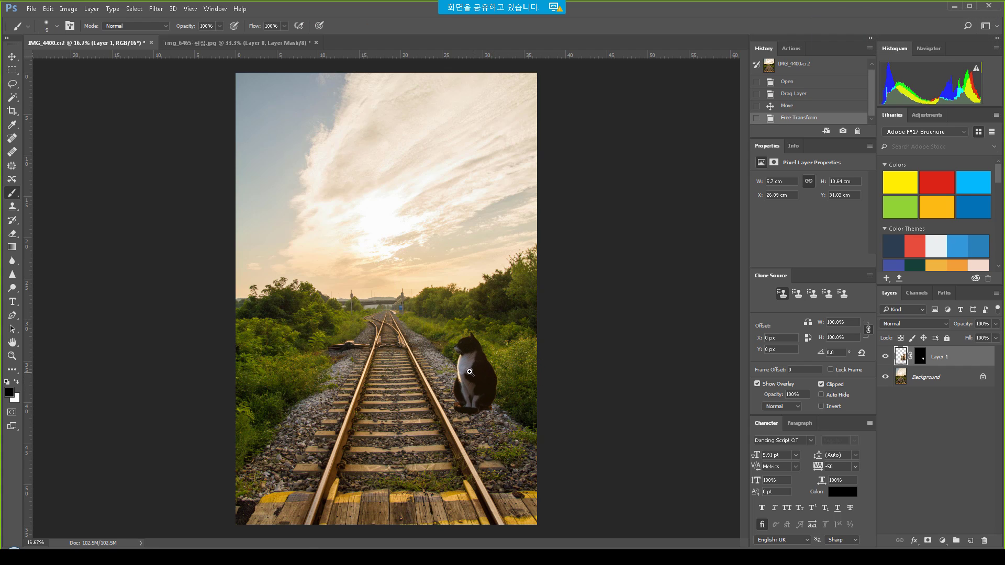
Open the Camera Raw filter on the cat layer and set Temperature +15, Exposure +0.65, Highlights -48 and Shadows +32.
ctrl+click(471, 373)
ctrl+click(480, 378)
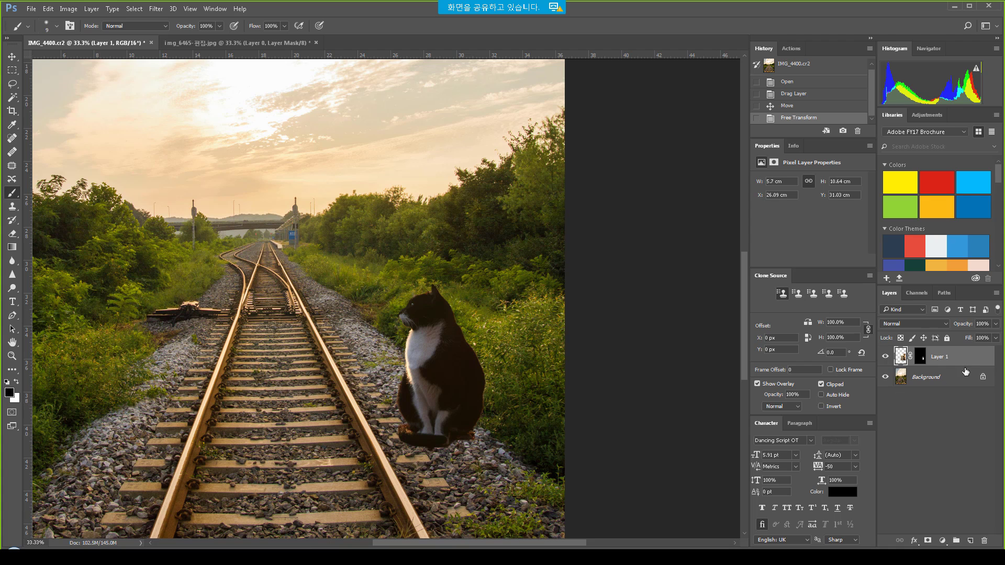
click(155, 9)
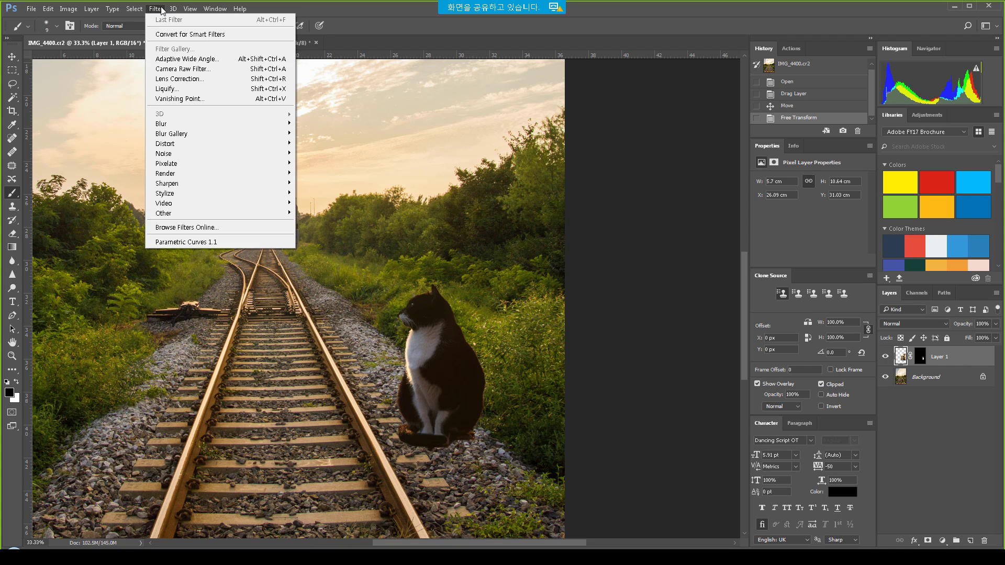
mouse_move(169, 10)
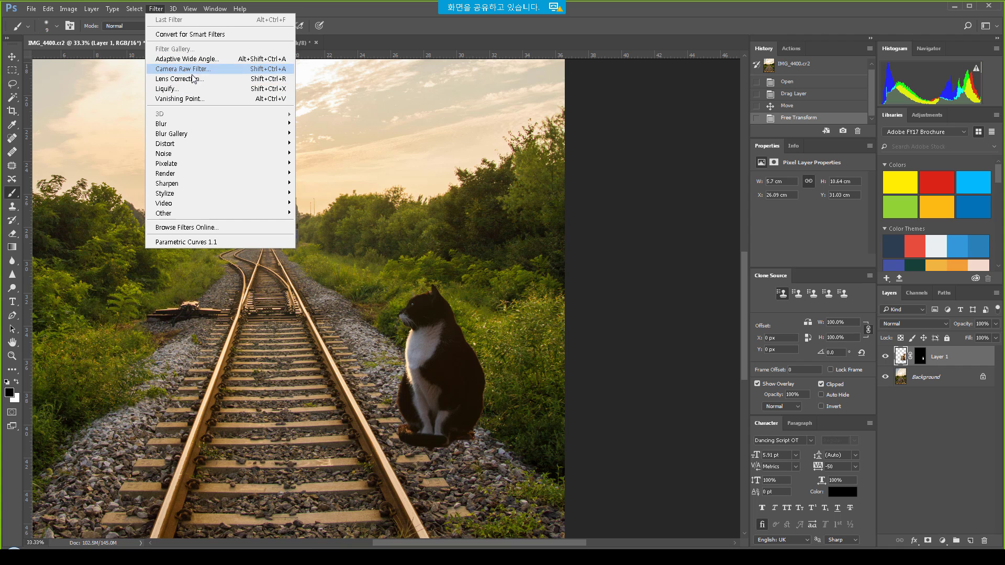
click(183, 69)
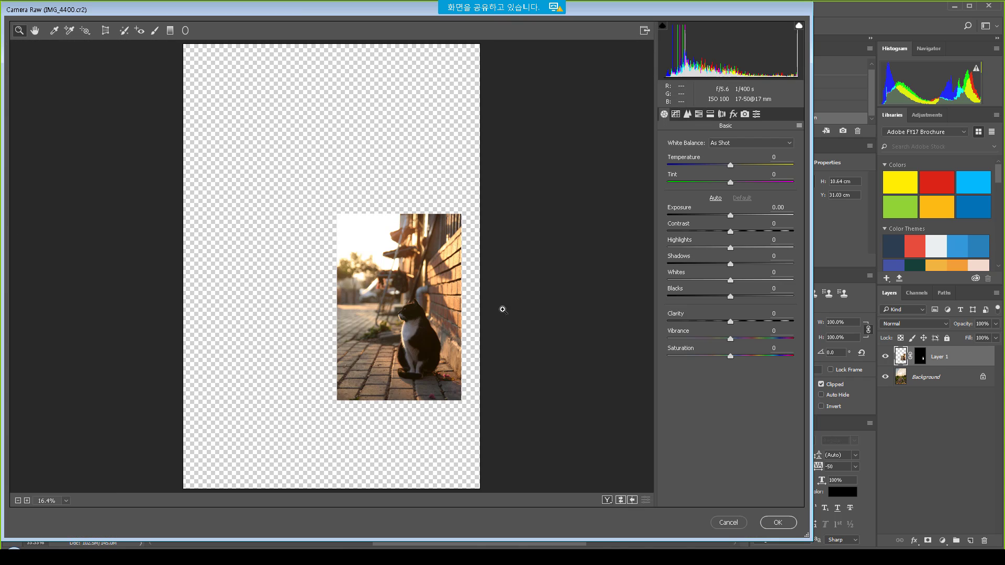
click(415, 338)
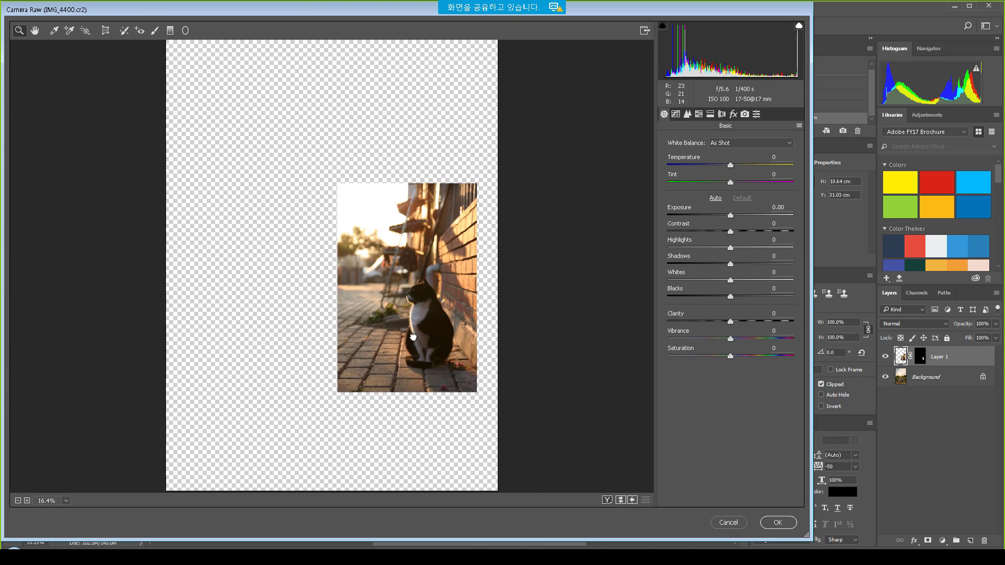
click(415, 338)
drag(514, 157, 463, 301)
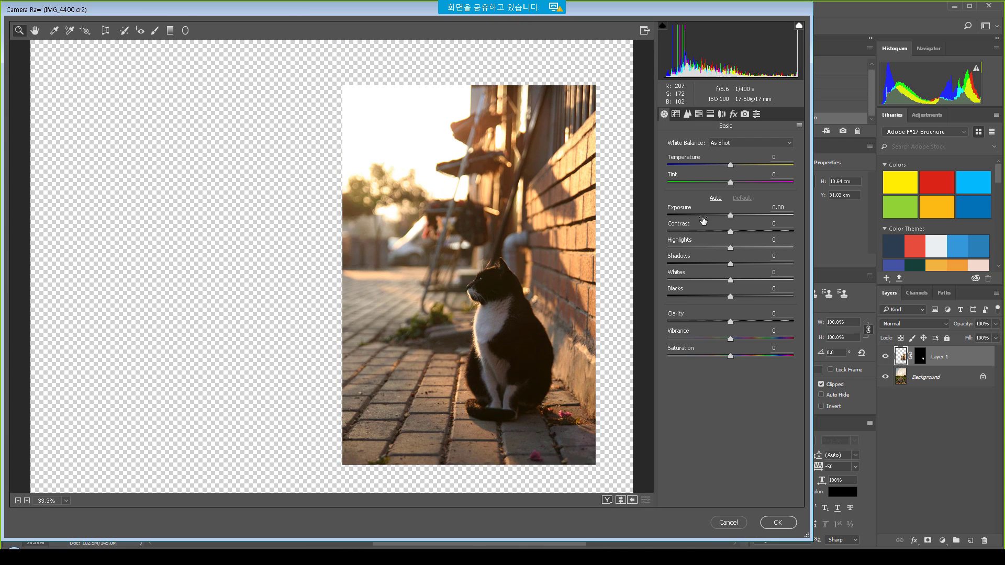
drag(730, 165, 741, 166)
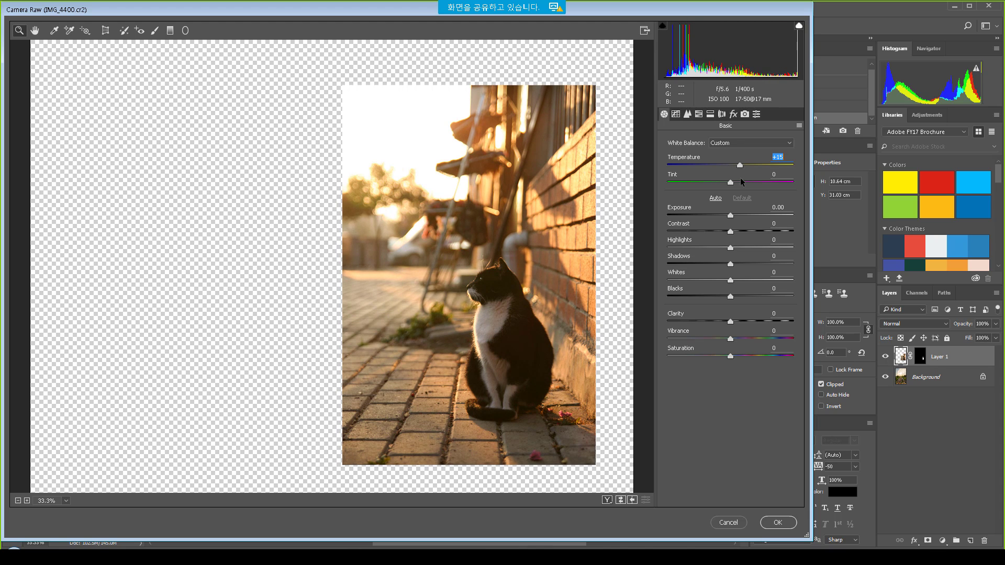
drag(731, 215, 750, 263)
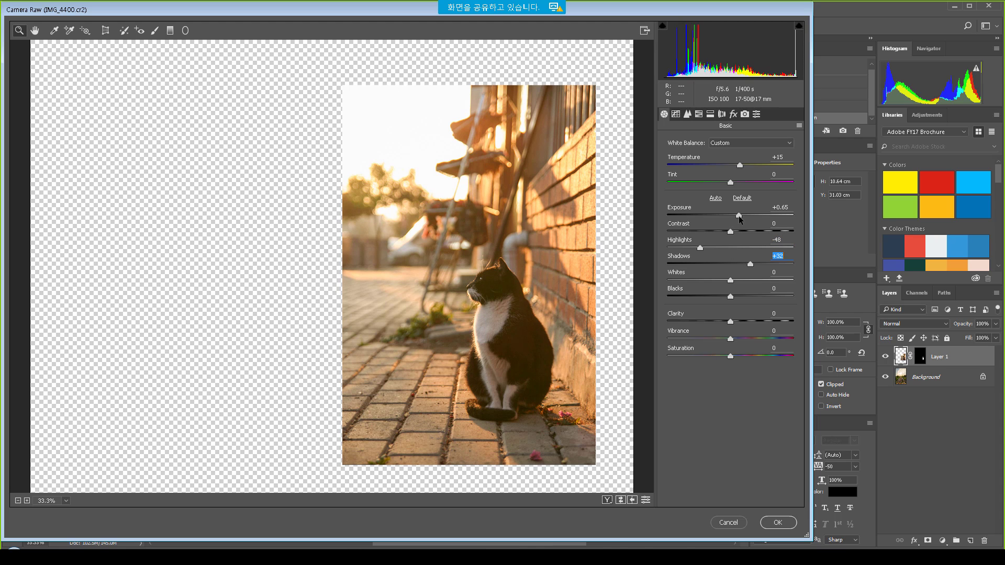
Set the cat layer's Contrast to +43, Temperature to +23 and Vibrance to +4.
click(739, 216)
drag(743, 231, 758, 232)
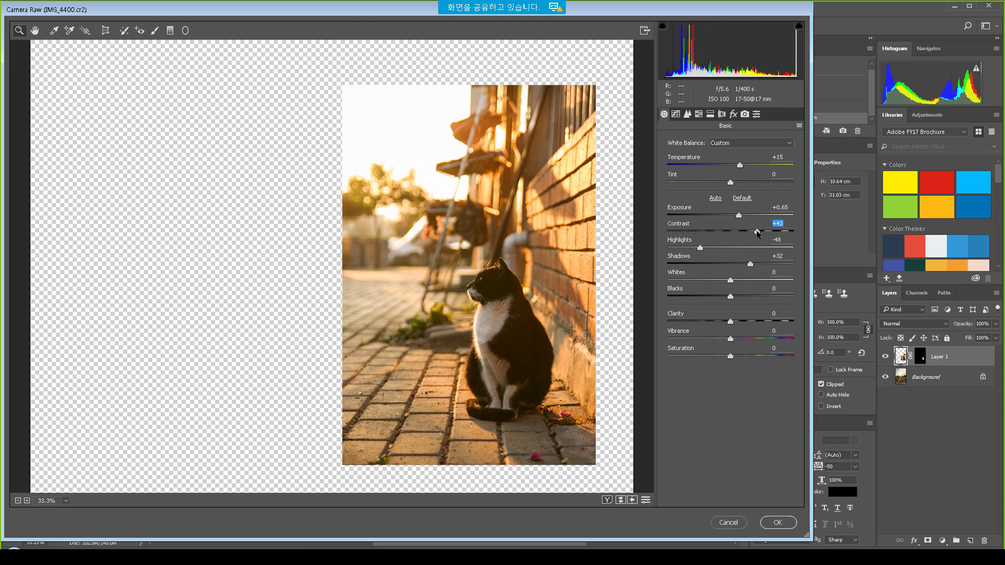
drag(738, 165, 745, 165)
drag(730, 338, 734, 339)
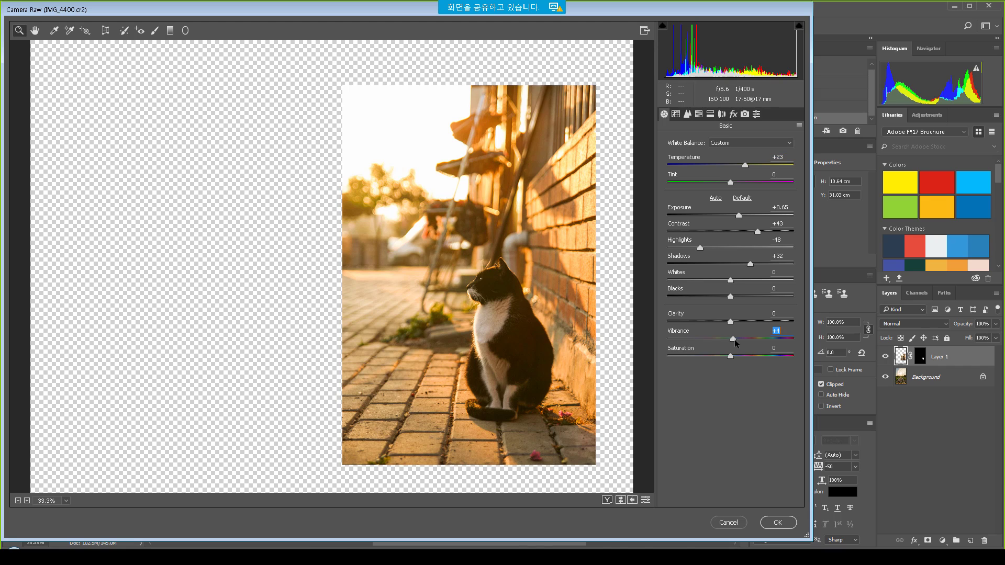
Set Luminance noise reduction to 8, look through the HSL settings, and apply the Camera Raw filter to the cat layer.
click(688, 115)
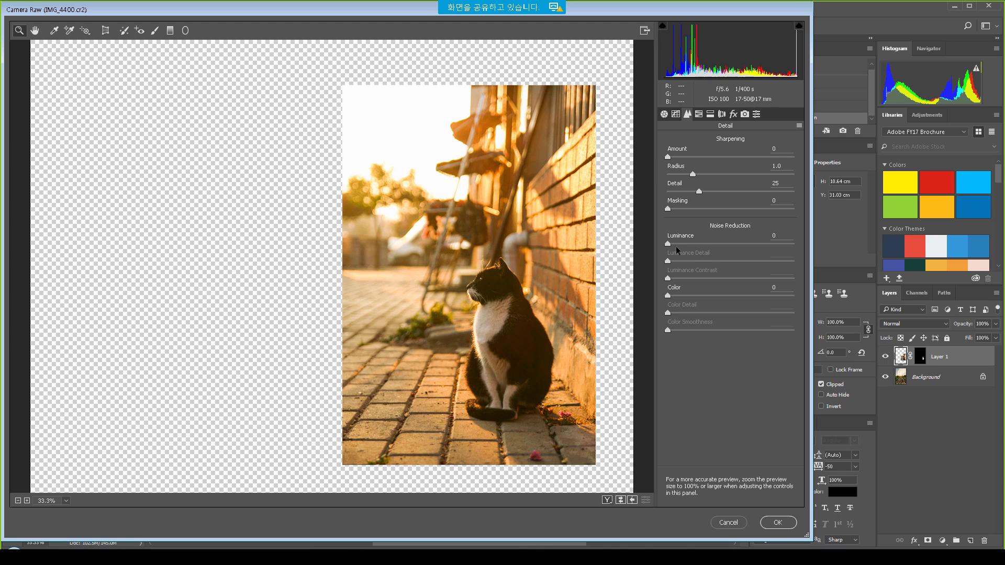
drag(670, 244, 675, 246)
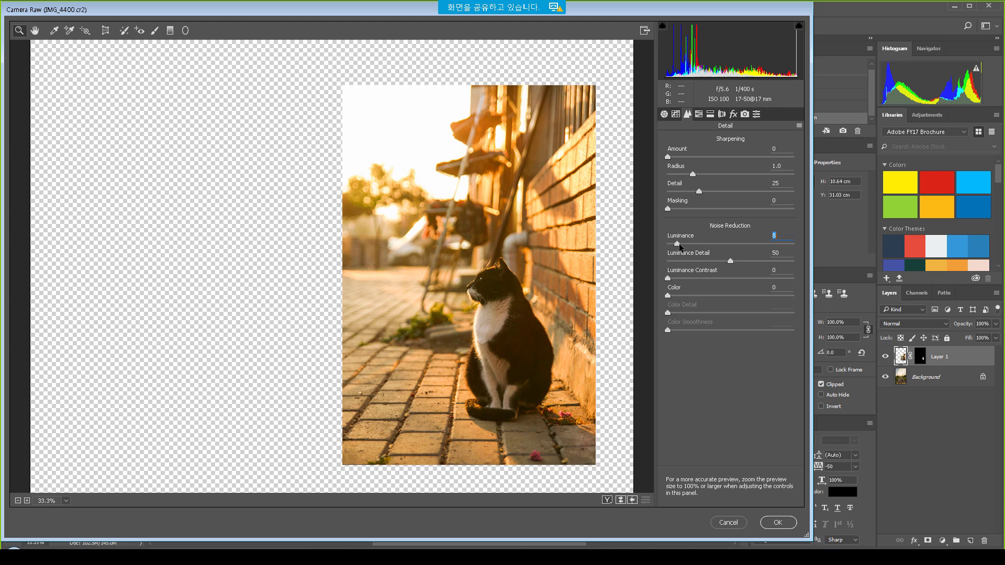
drag(677, 166, 686, 156)
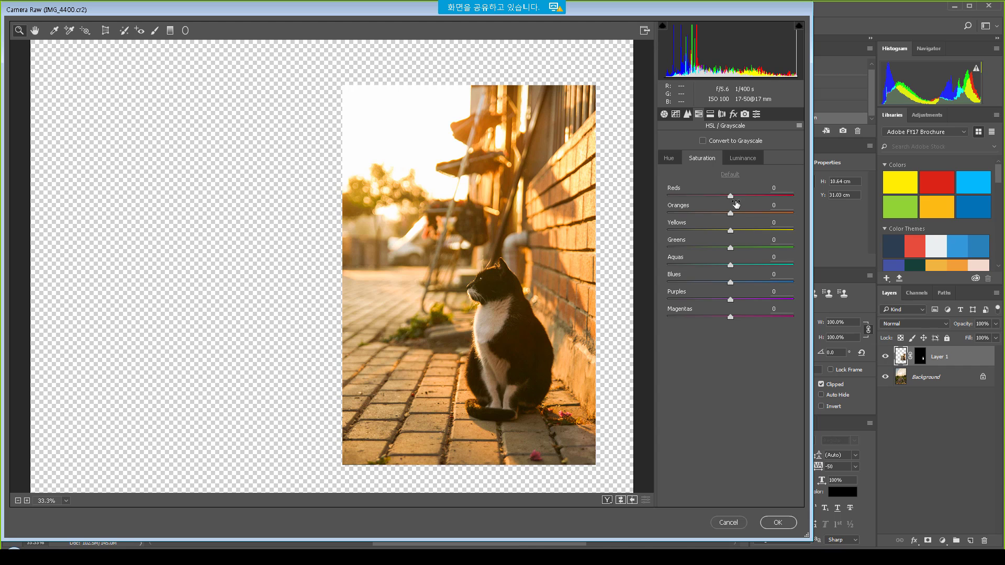
click(669, 158)
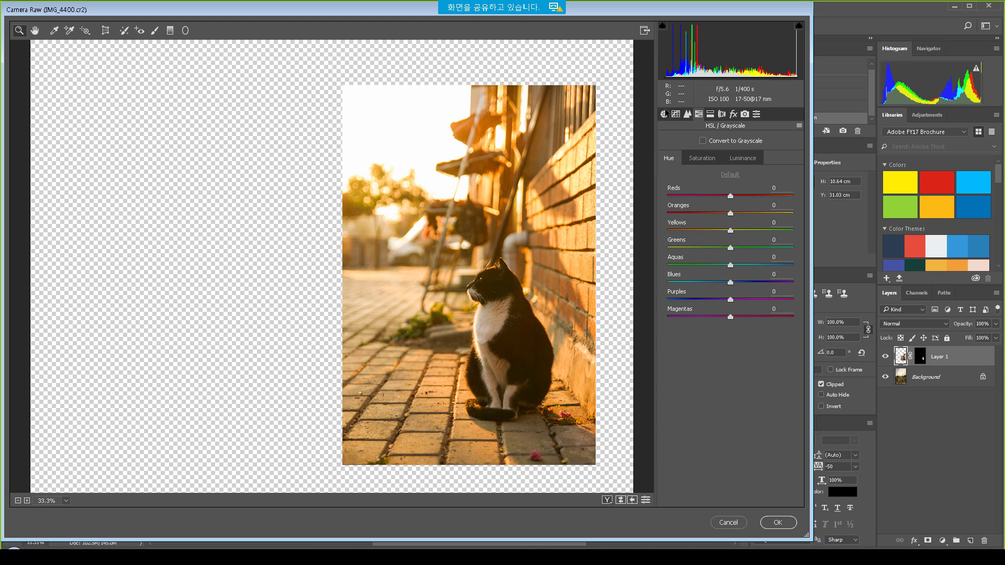
click(775, 520)
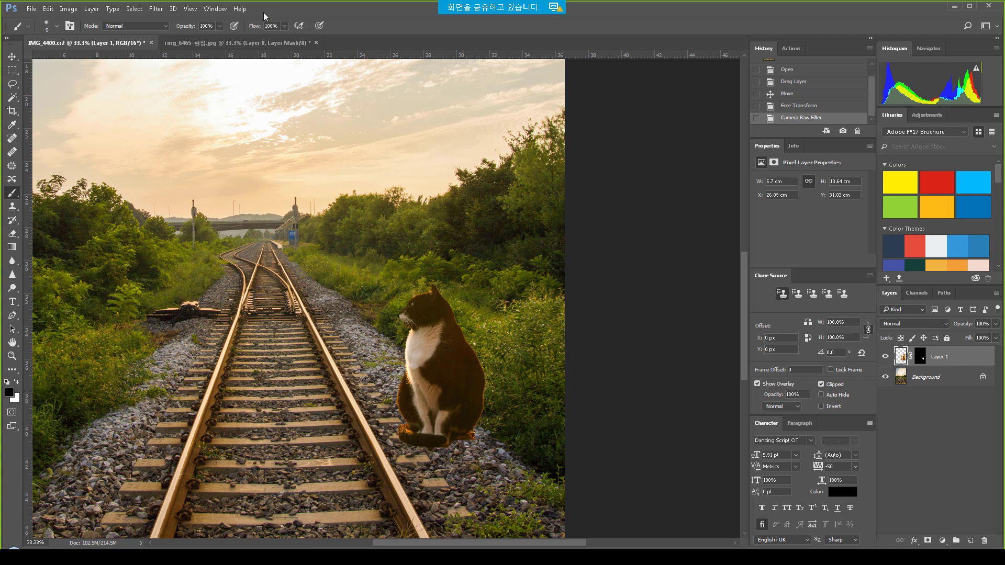
Cancel a second Camera Raw pass and revert the document to its Free Transform state, before the filter.
click(156, 9)
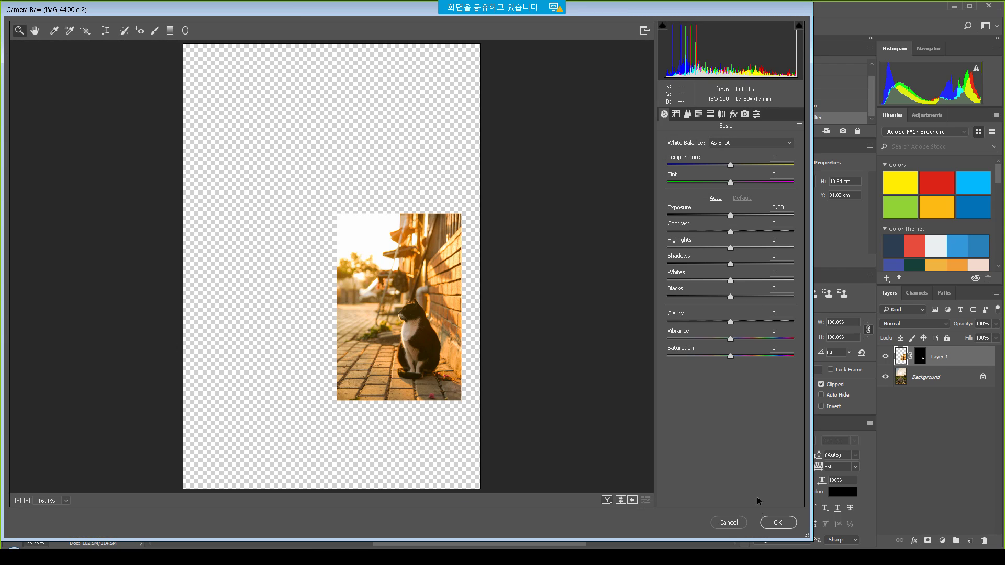
click(729, 523)
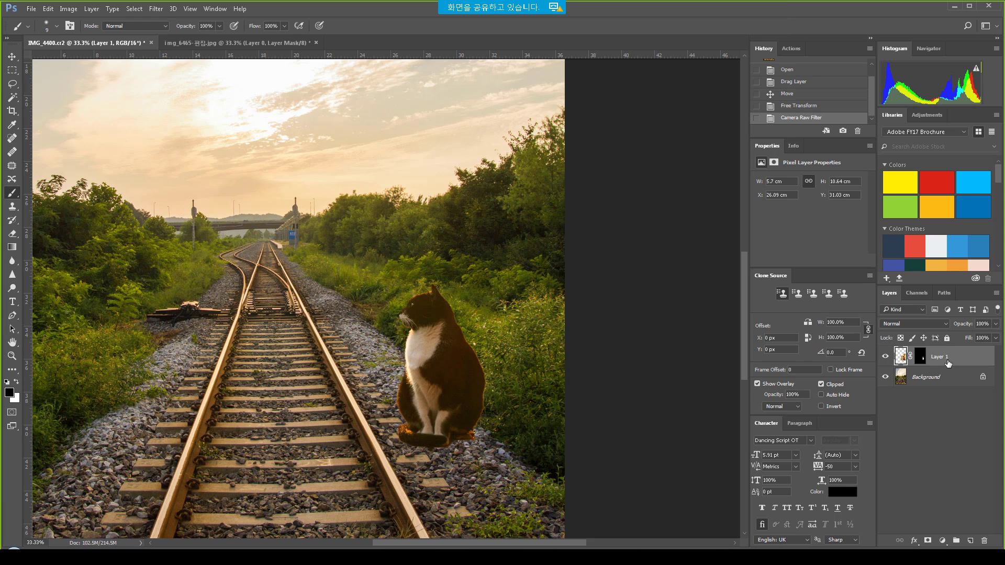
click(801, 106)
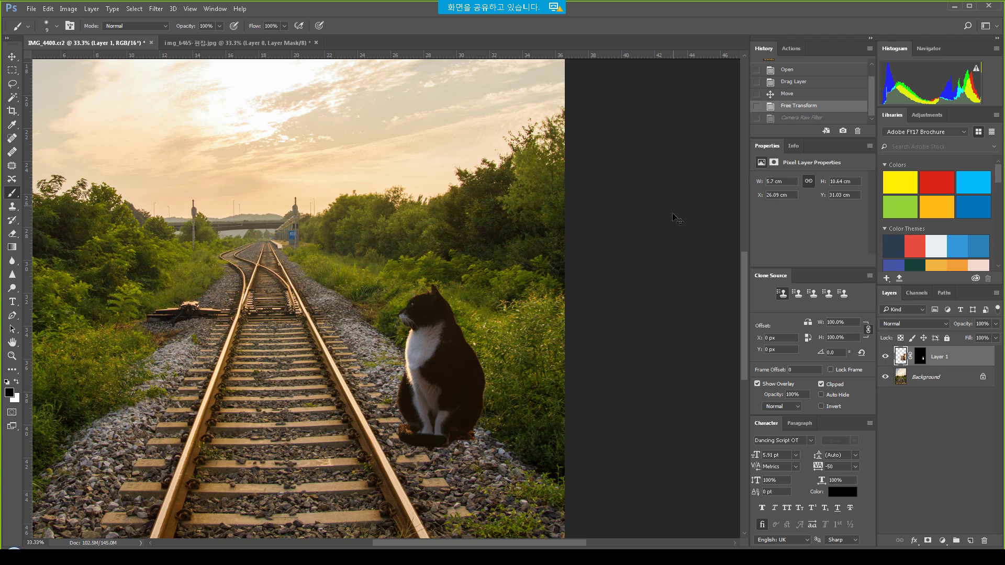
Apply the Camera Raw filter to the cat layer with Exposure +0.35 and Temperature +20.
click(156, 9)
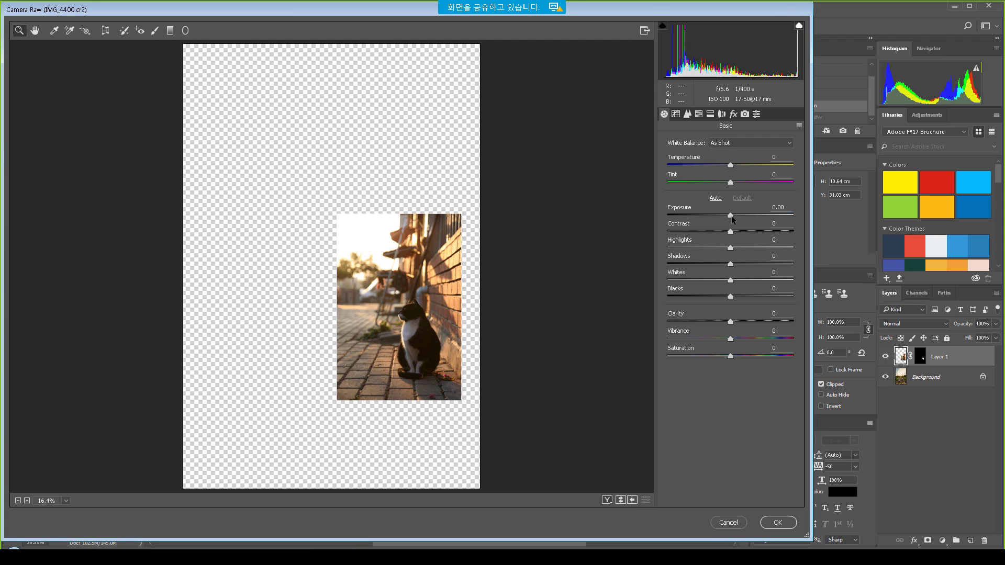
drag(731, 216, 736, 216)
drag(736, 164, 744, 166)
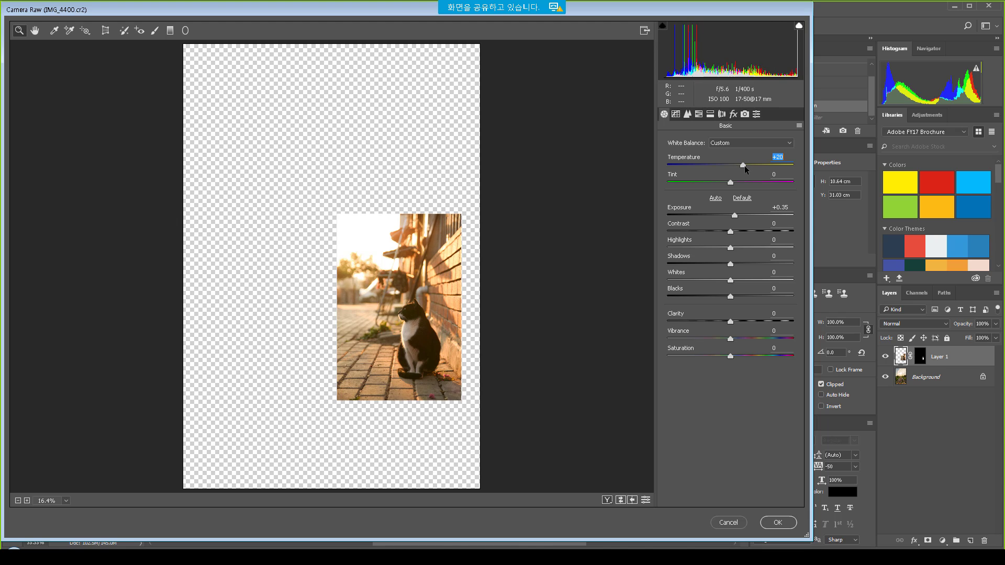
click(777, 523)
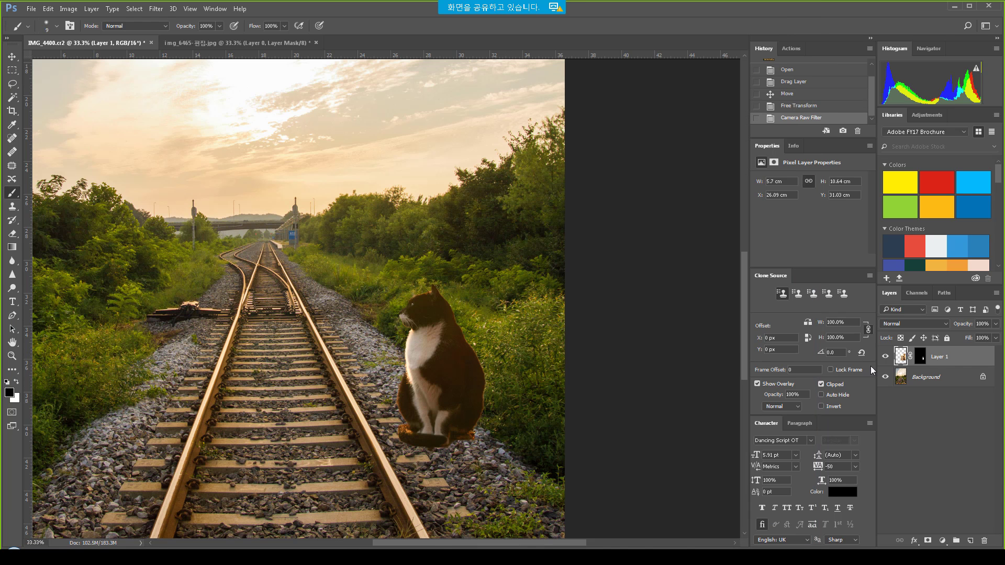
Add a new layer beneath the cat and paint a black contact shadow under it with a soft 150 px brush.
click(937, 376)
click(970, 540)
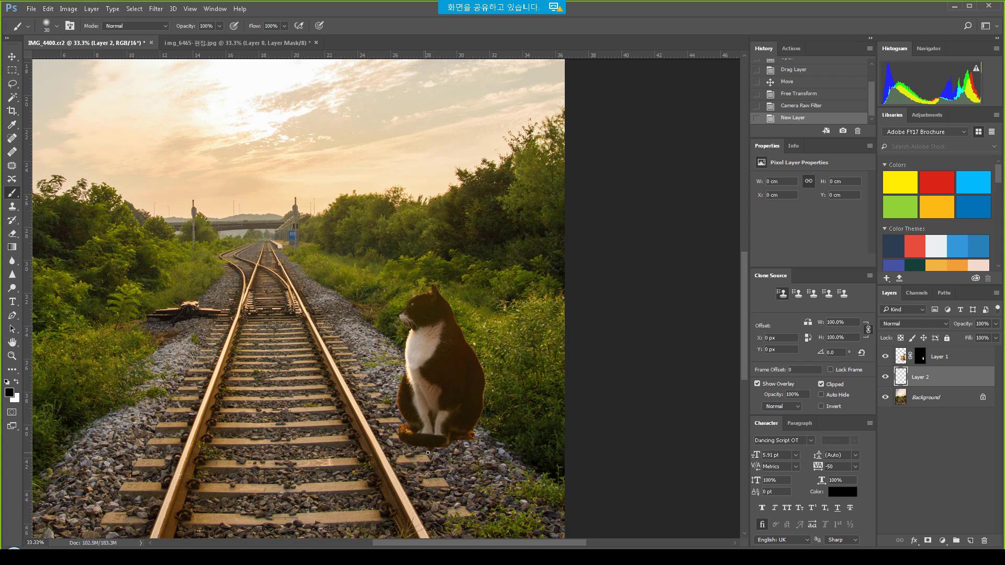
right_click(455, 450)
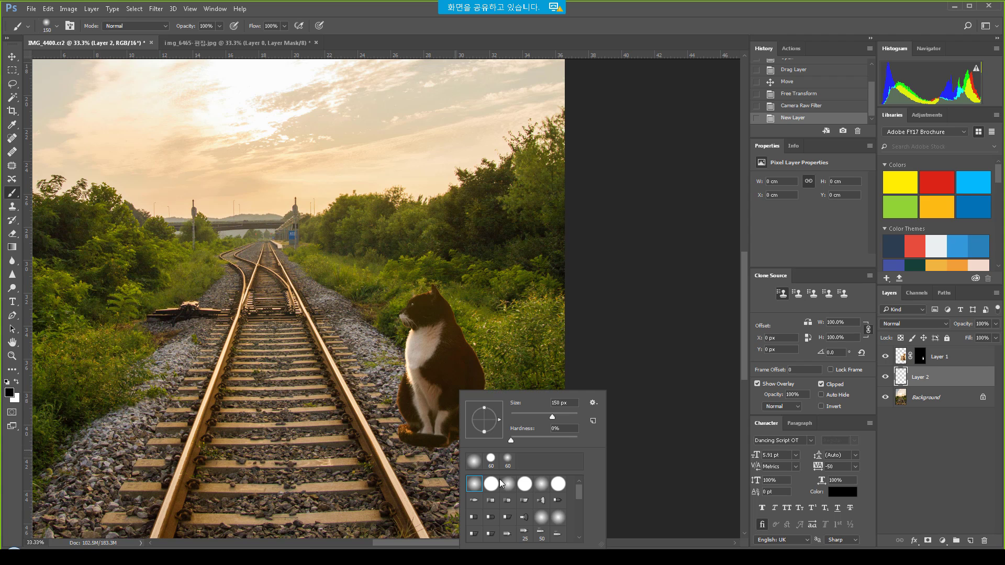
click(475, 482)
click(411, 442)
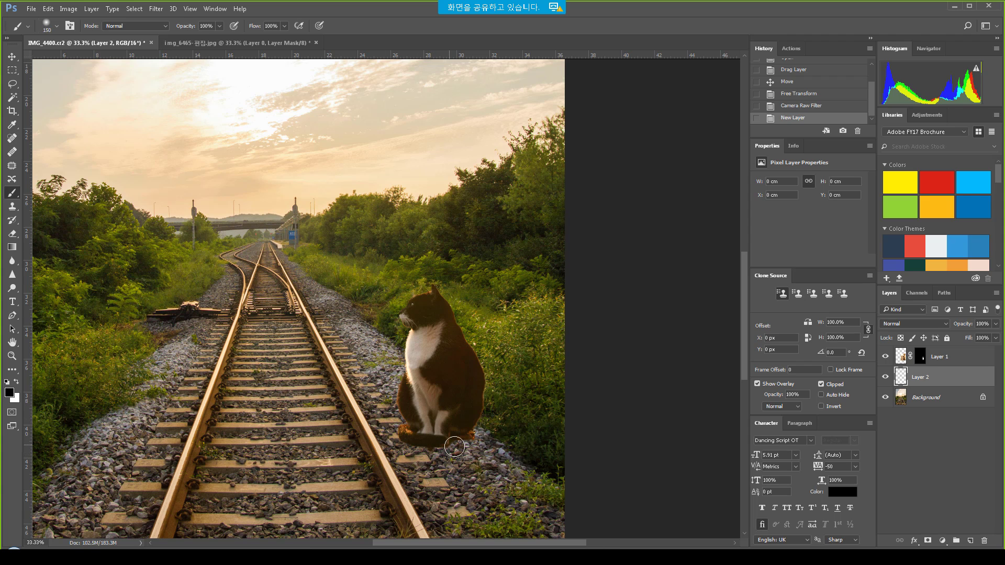
drag(414, 435, 476, 440)
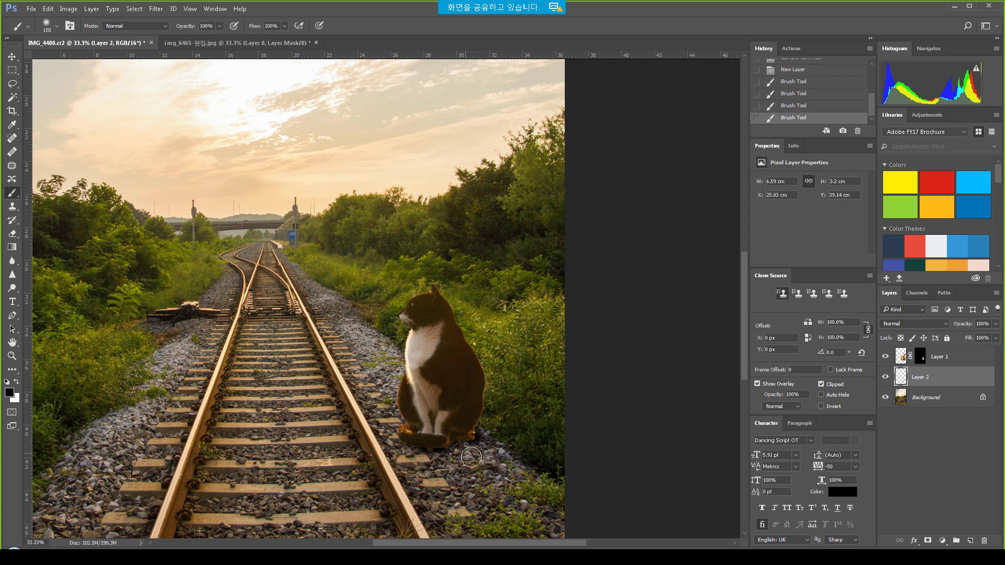
Enlarge the soft brush to 500 px and paint a broader shadow around the cat's base on the new layer.
key(bracketright)
key(bracketright)
key(bracketright)
key(bracketright)
key(bracketright)
key(bracketright)
click(453, 418)
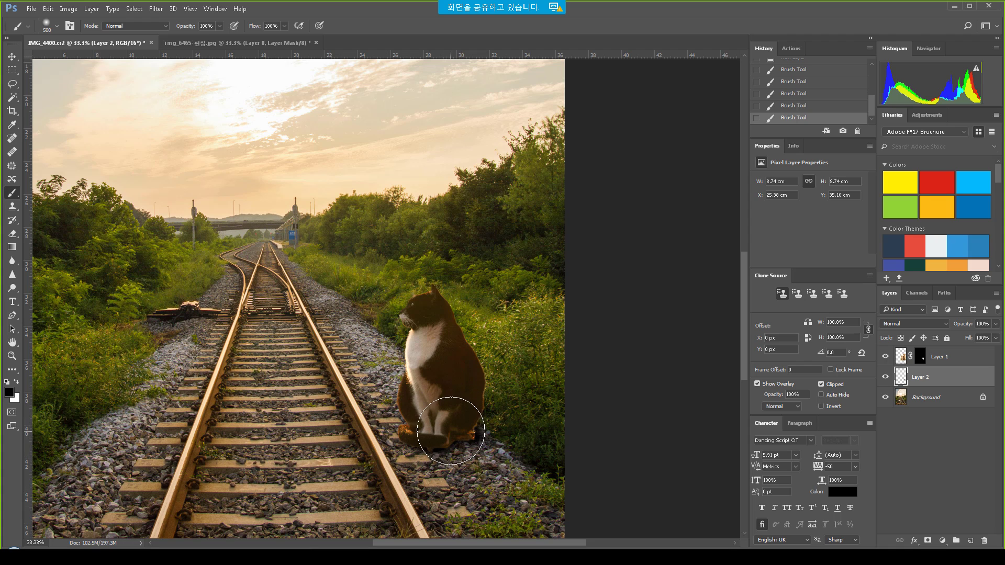
drag(446, 420, 460, 419)
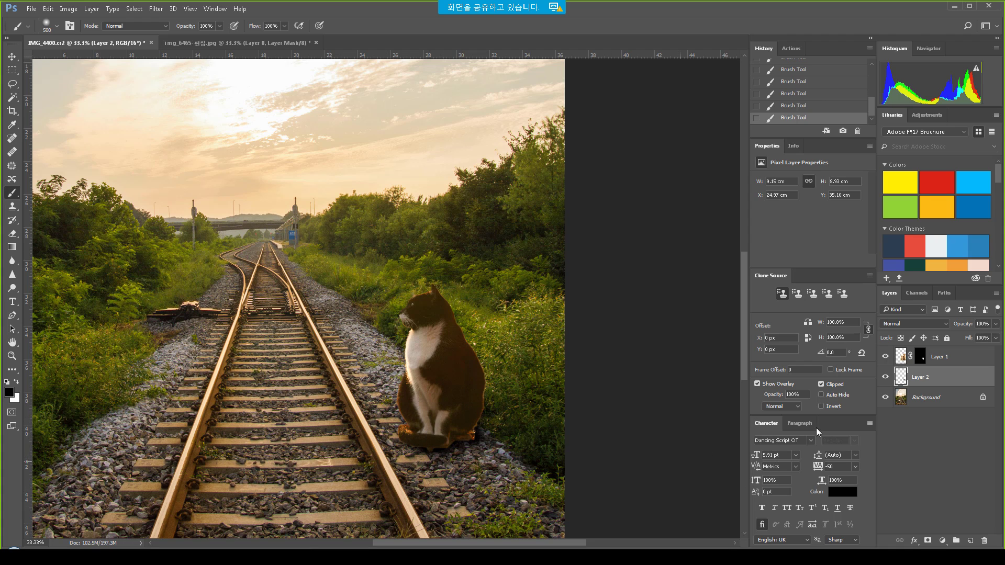
Lower the shadow layer's opacity to 68% and reselect the cat layer, viewing the whole composite.
click(996, 324)
drag(963, 338, 980, 337)
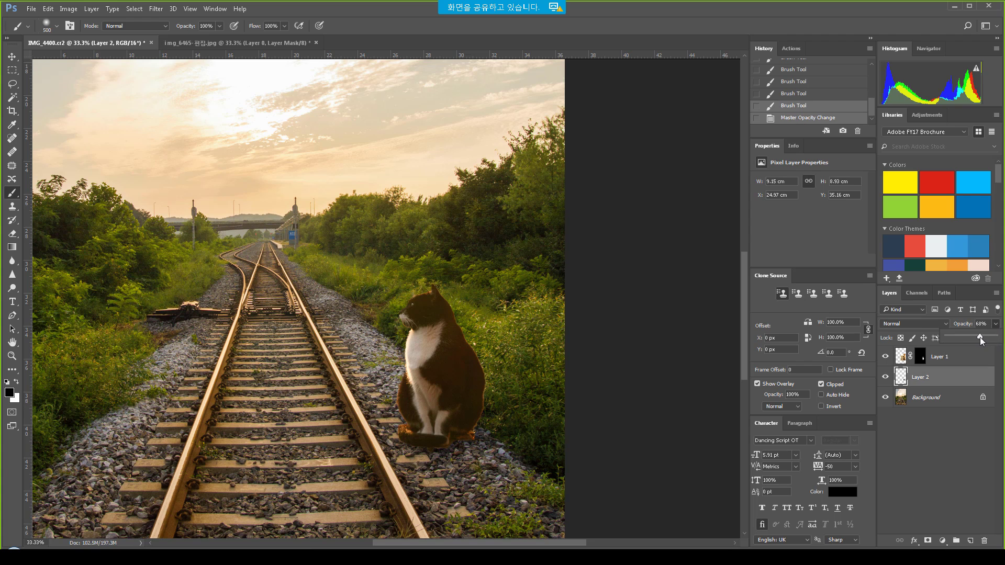
click(940, 357)
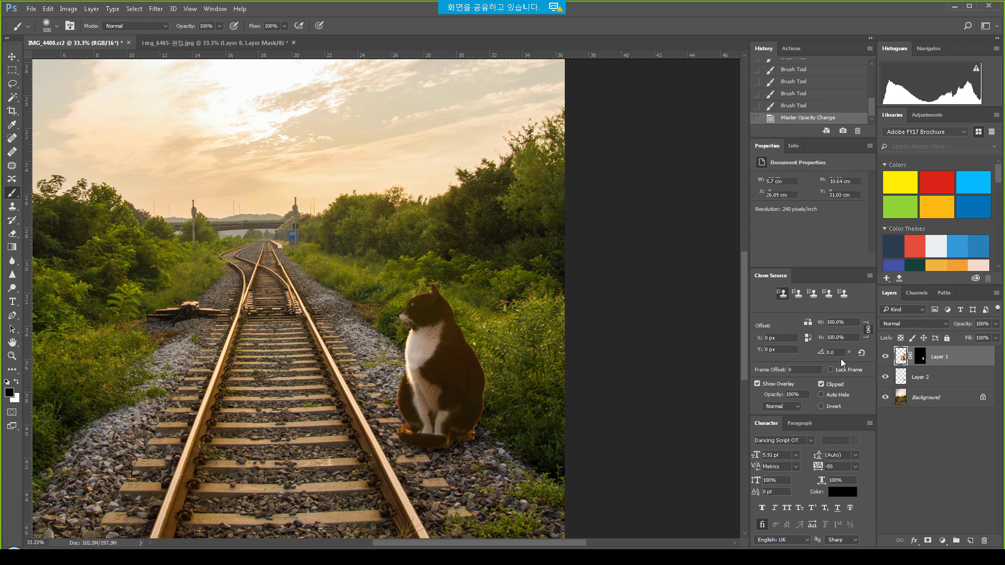
scroll(445, 390, down, 2)
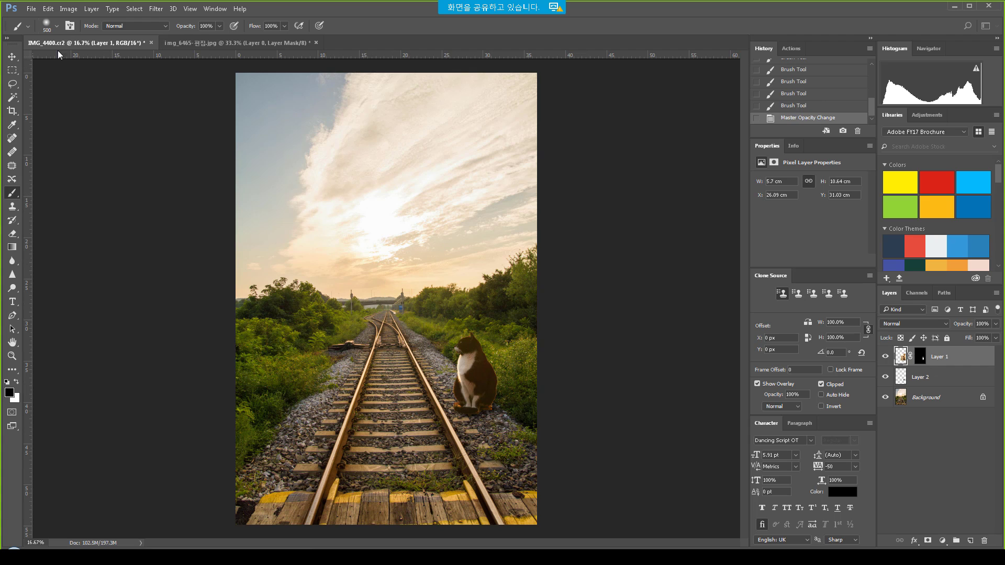
Save the layered cat and railway track composite.
click(32, 8)
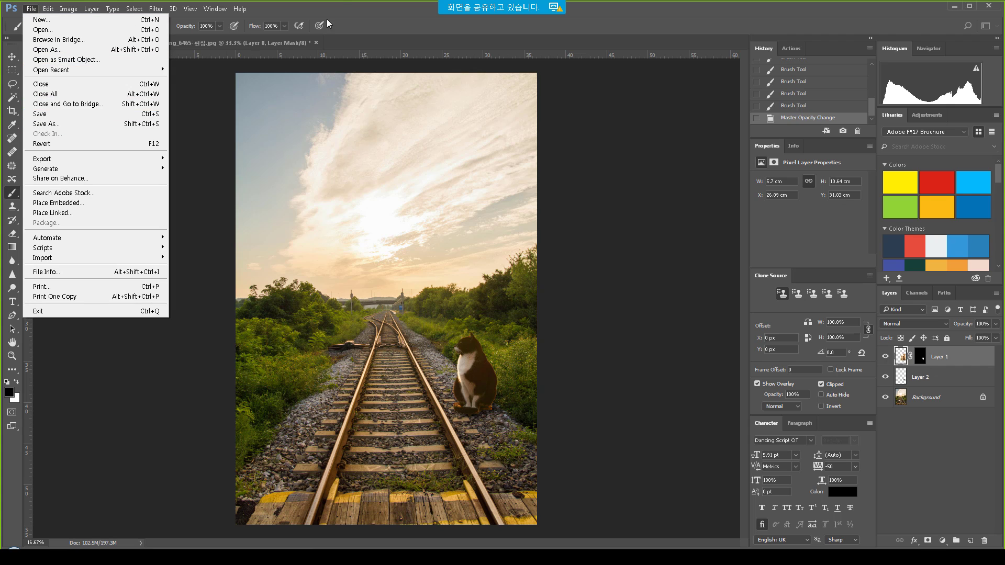
click(174, 66)
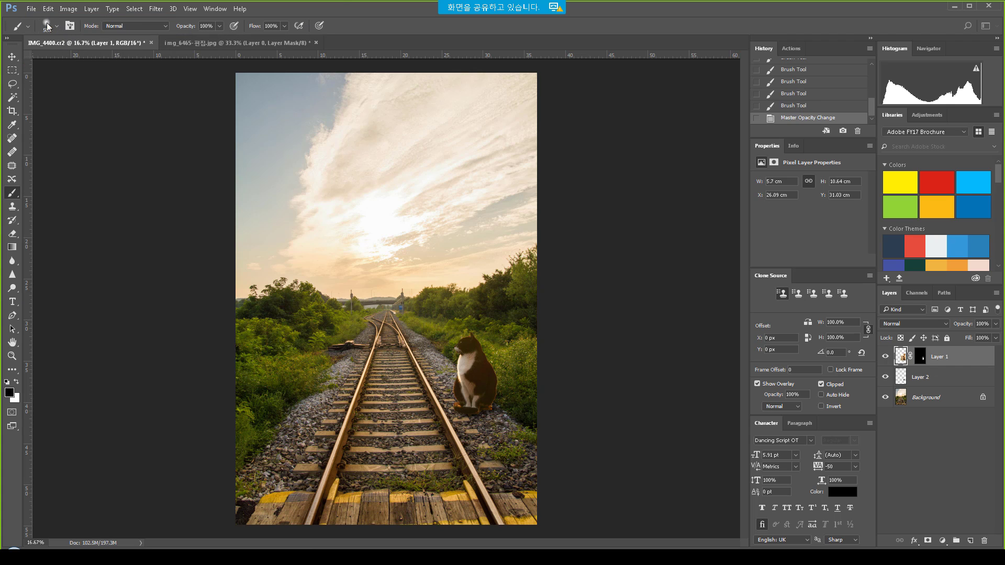
click(31, 8)
click(62, 115)
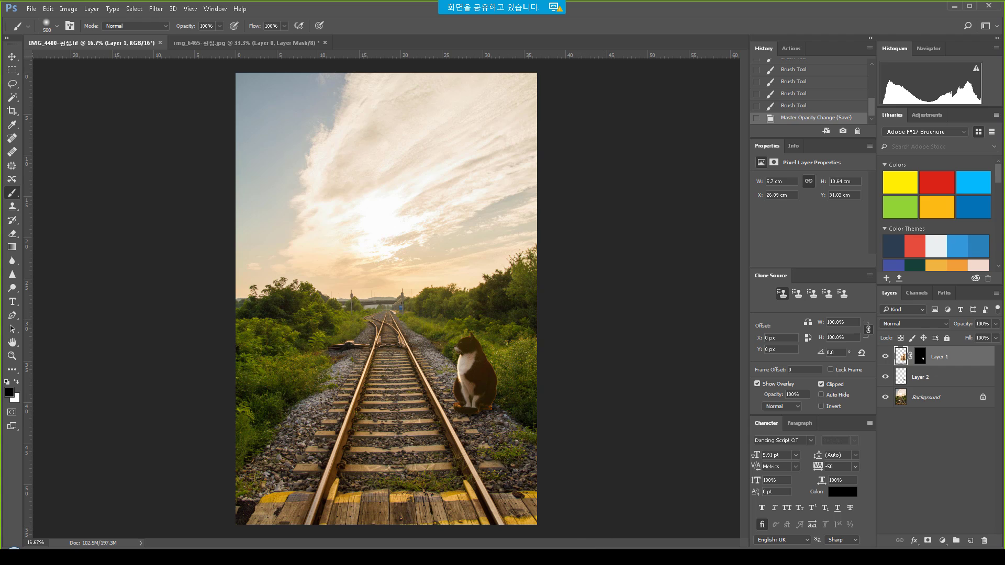
Switch to Lightroom and compare the saved railway composite TIFF with the original IMG_4400.cr2.
click(598, 557)
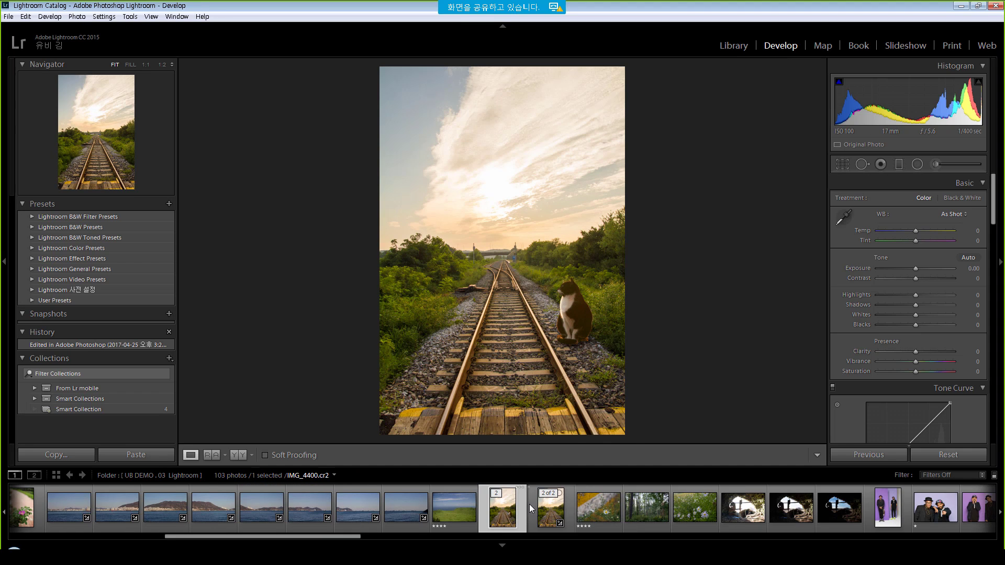
right_click(521, 506)
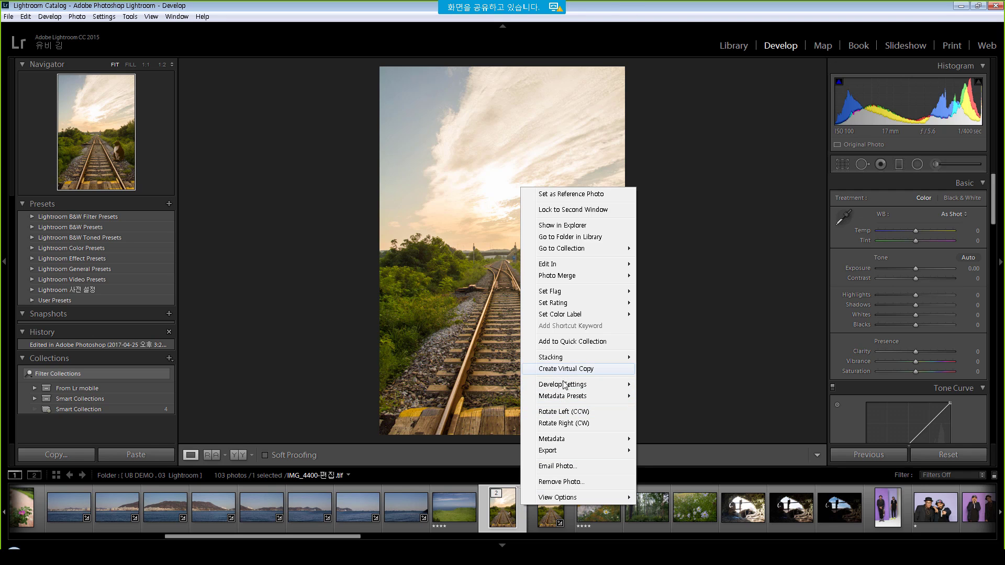
click(628, 3)
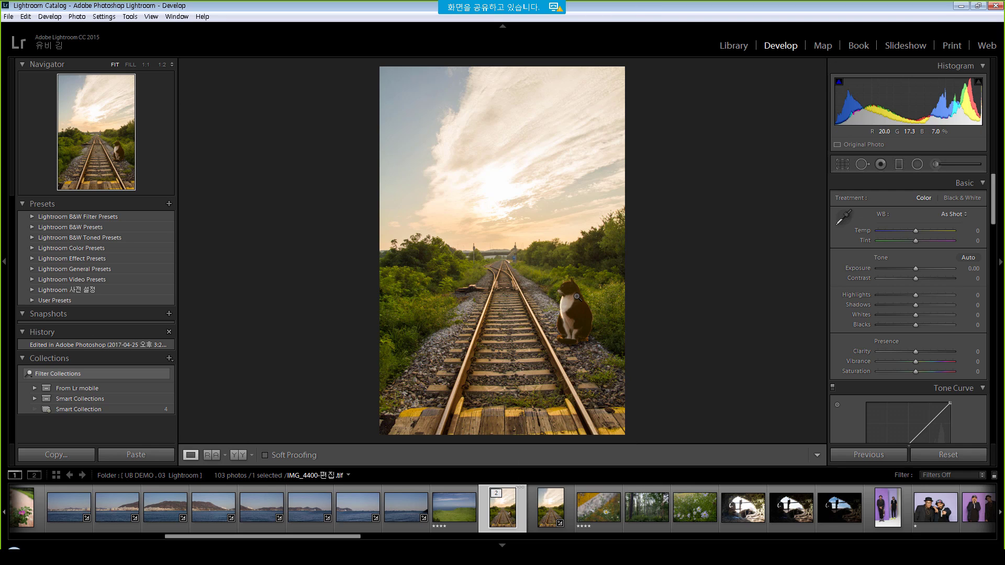
click(551, 507)
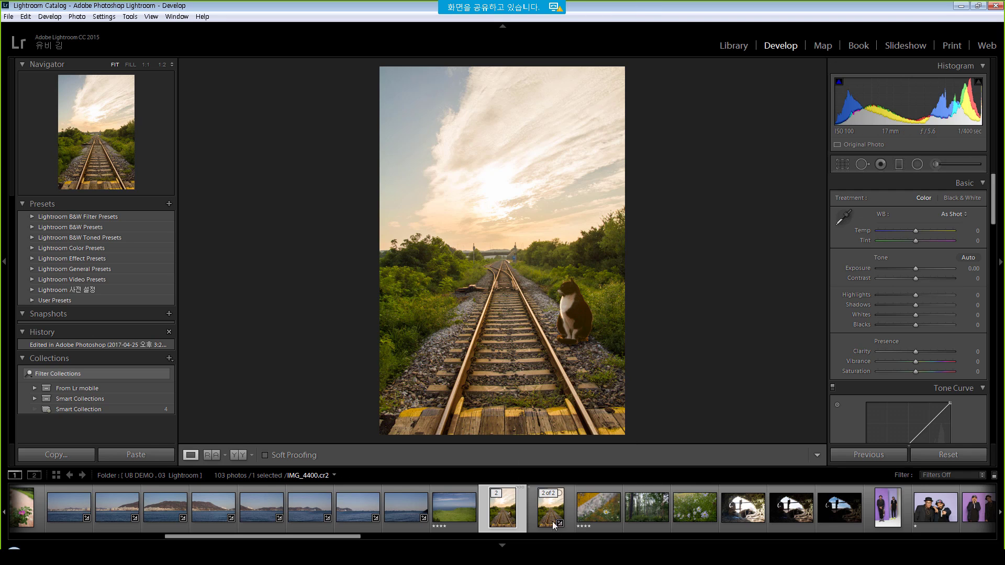
click(511, 519)
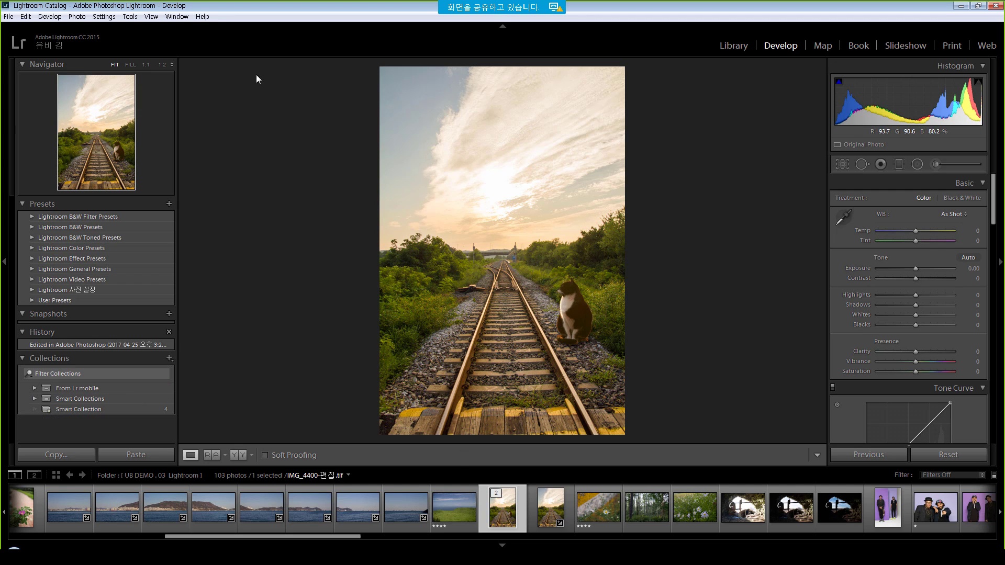
Review the external editing preferences for Photoshop, including the available file formats.
click(25, 16)
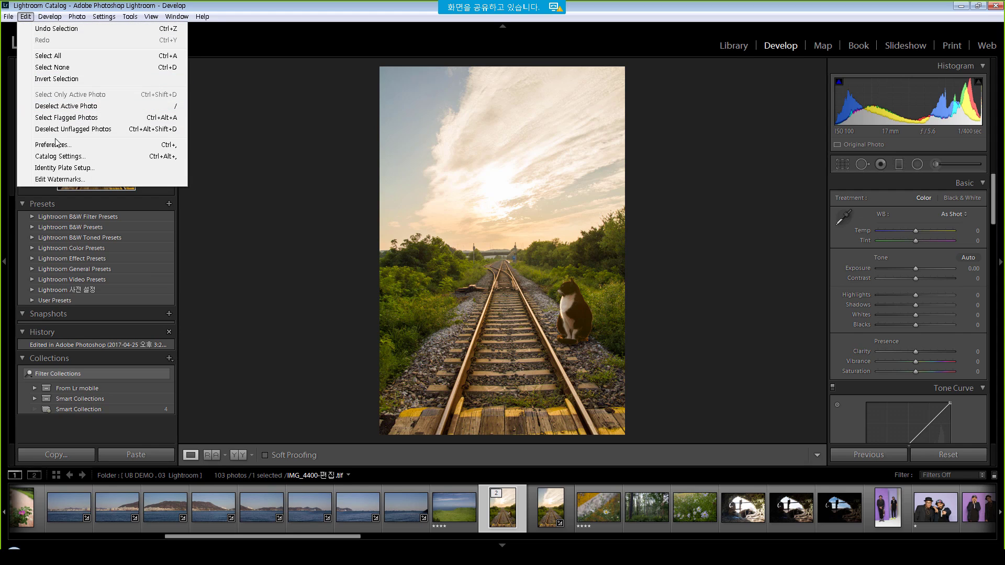
click(123, 147)
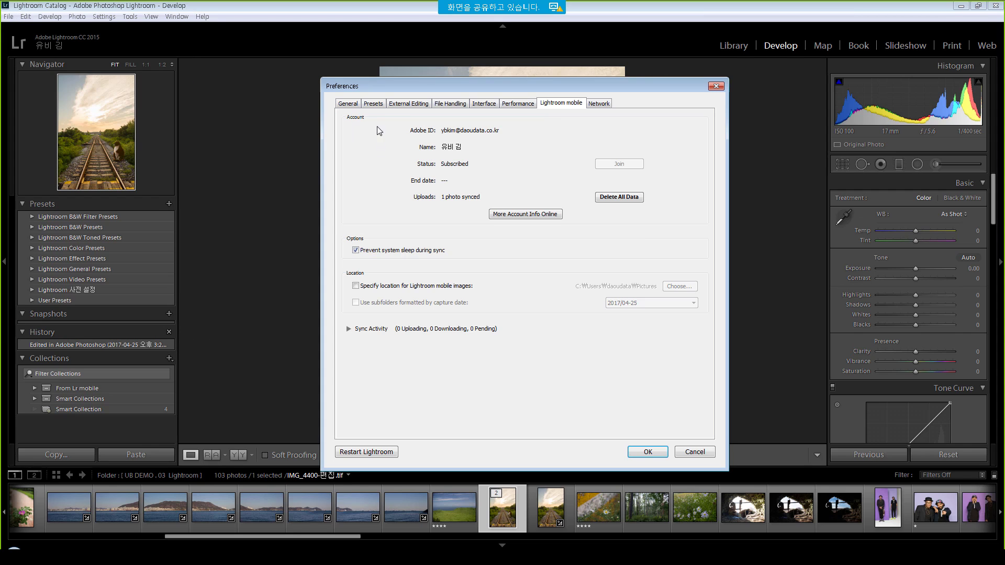
click(411, 104)
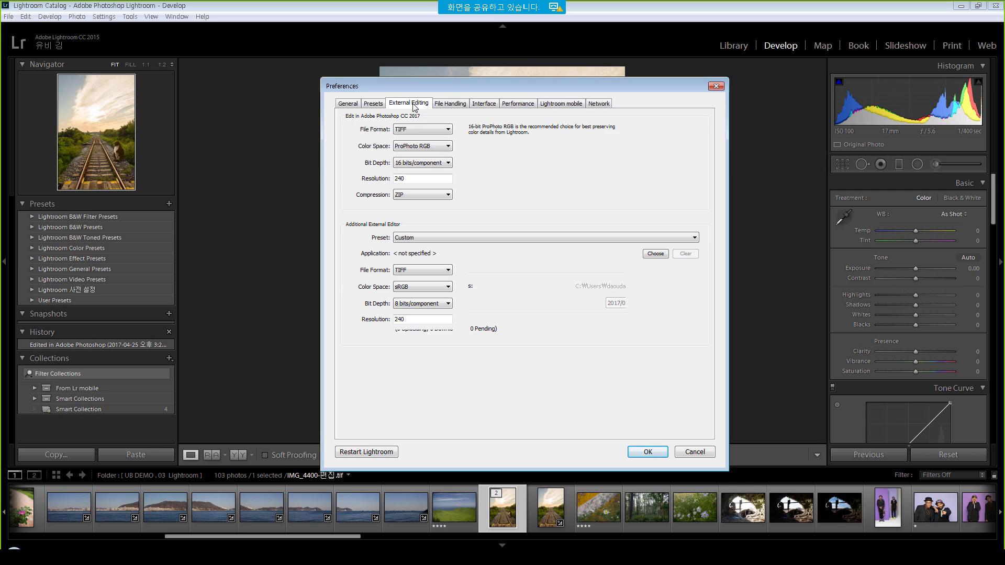
click(397, 130)
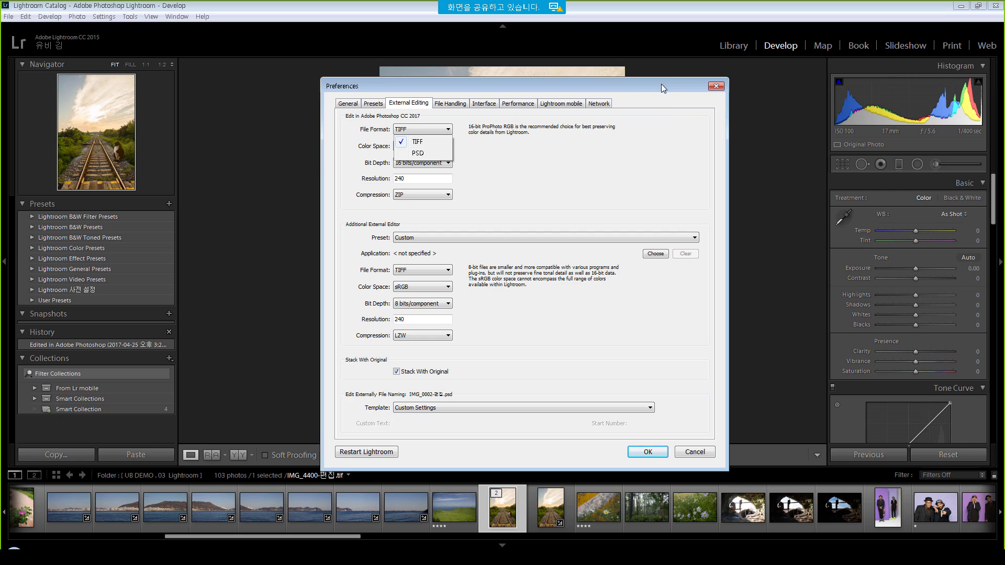
drag(661, 85, 667, 77)
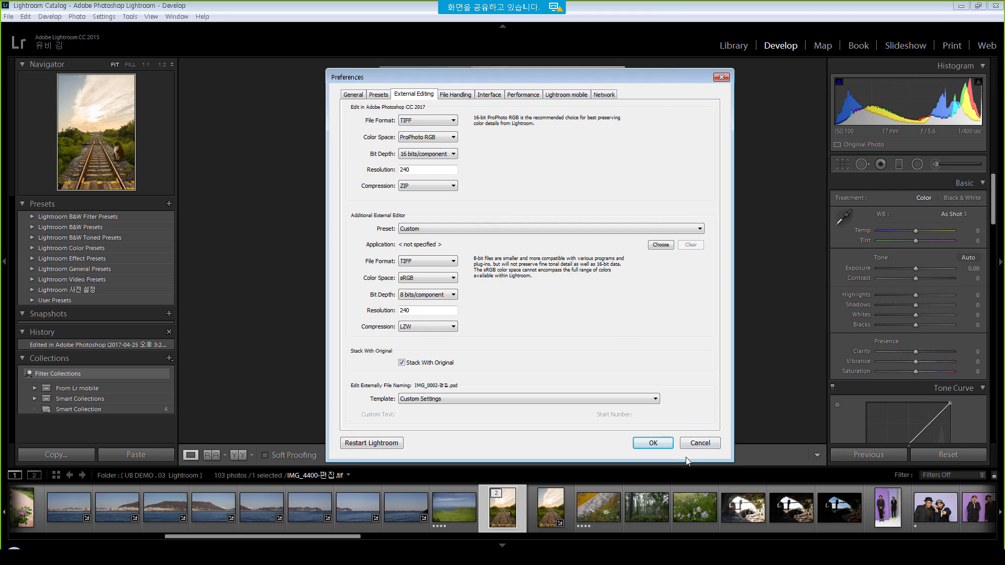
click(650, 443)
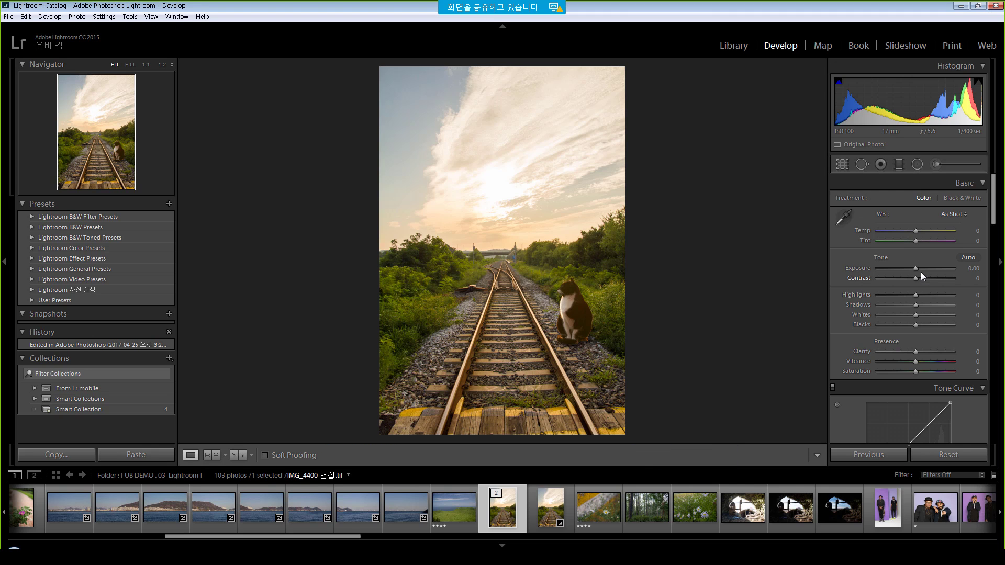
Warm and brighten the railway composite with Temp +11 and Exposure +0.21.
drag(917, 269, 922, 268)
drag(917, 231, 921, 231)
drag(919, 268, 917, 268)
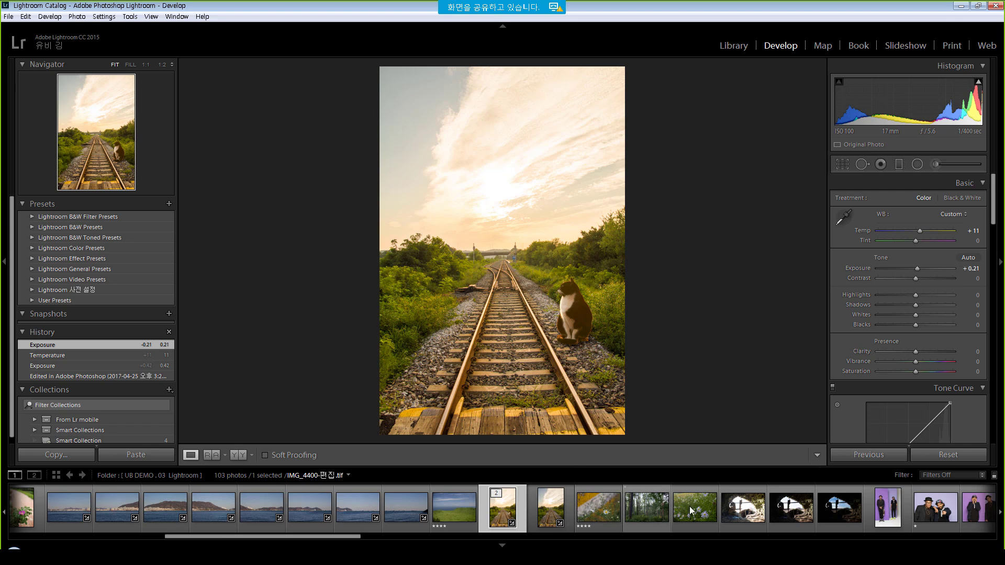
Browse the folder's photos and open the pale cloud photo IMG_0323.cr2 for developing.
scroll(700, 512, down, 3)
scroll(701, 512, down, 8)
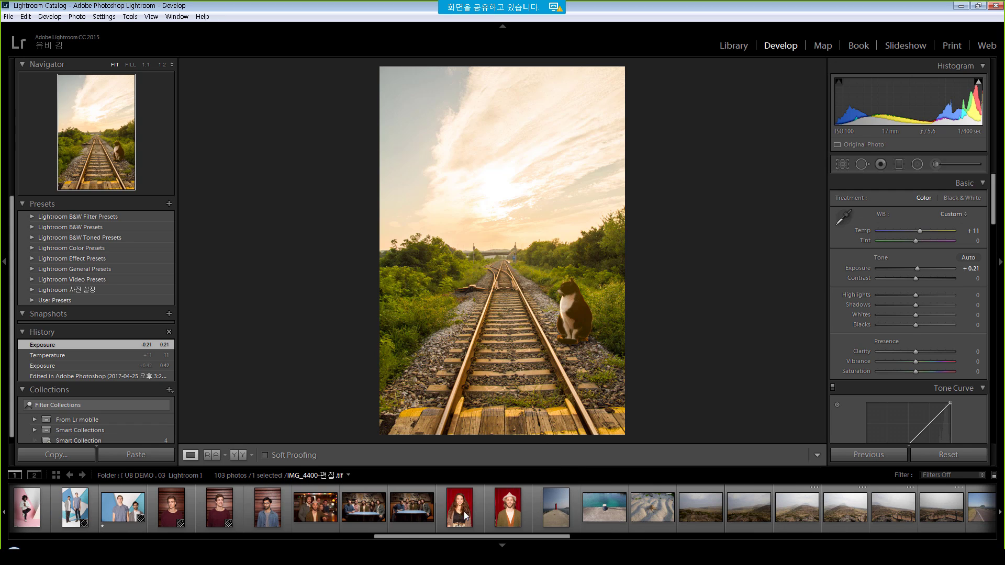
scroll(588, 520, up, 8)
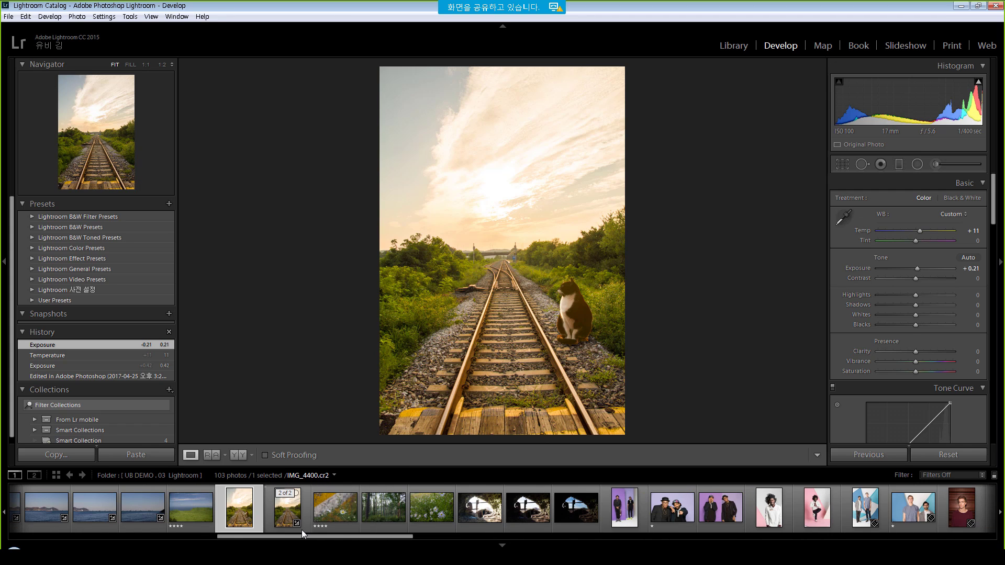
click(268, 530)
drag(343, 536, 744, 533)
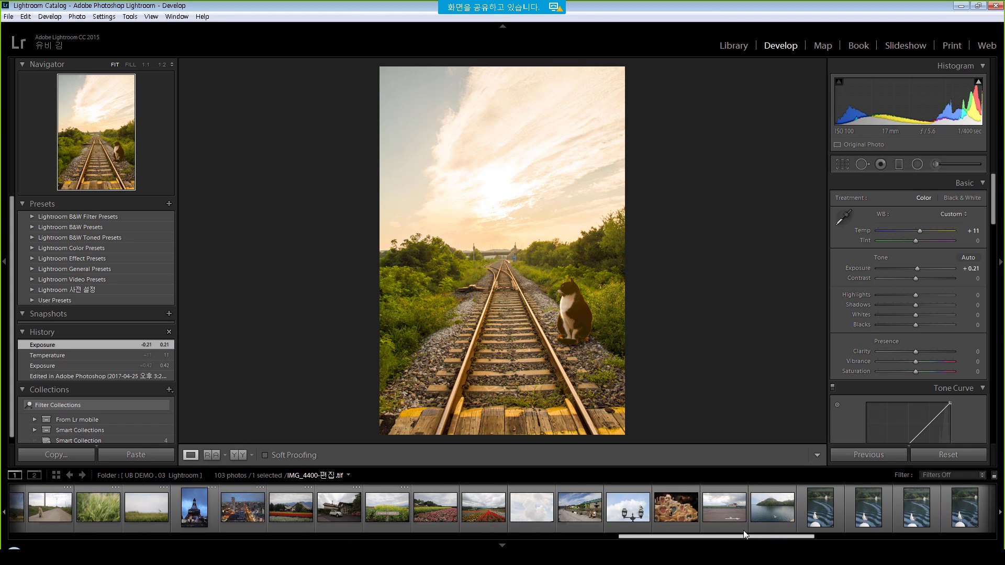
click(532, 507)
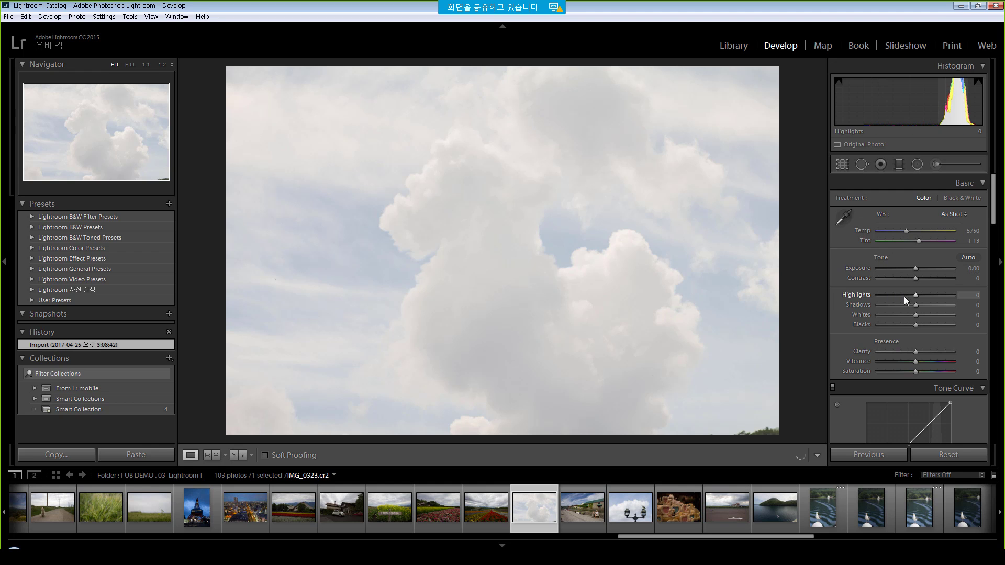
Set the cloud photo's basic tone to Exposure 0.00, Contrast +28, Highlights -60, Shadows -86, Whites -32 and Blacks -14.
drag(921, 295, 913, 269)
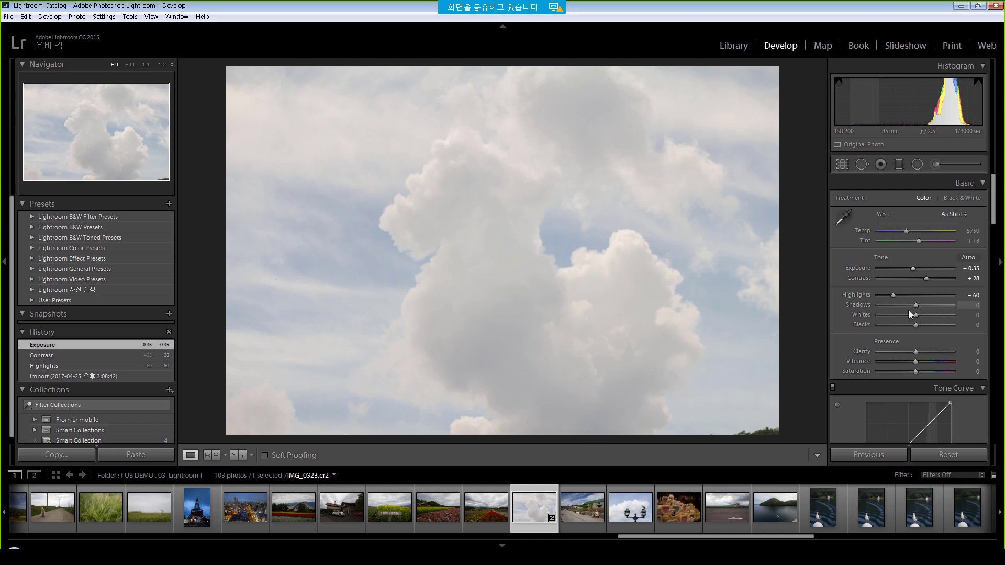
mouse_move(916, 306)
mouse_down()
mouse_move(926, 305)
mouse_move(879, 307)
mouse_move(904, 315)
mouse_up()
drag(915, 325, 911, 325)
drag(913, 268, 919, 267)
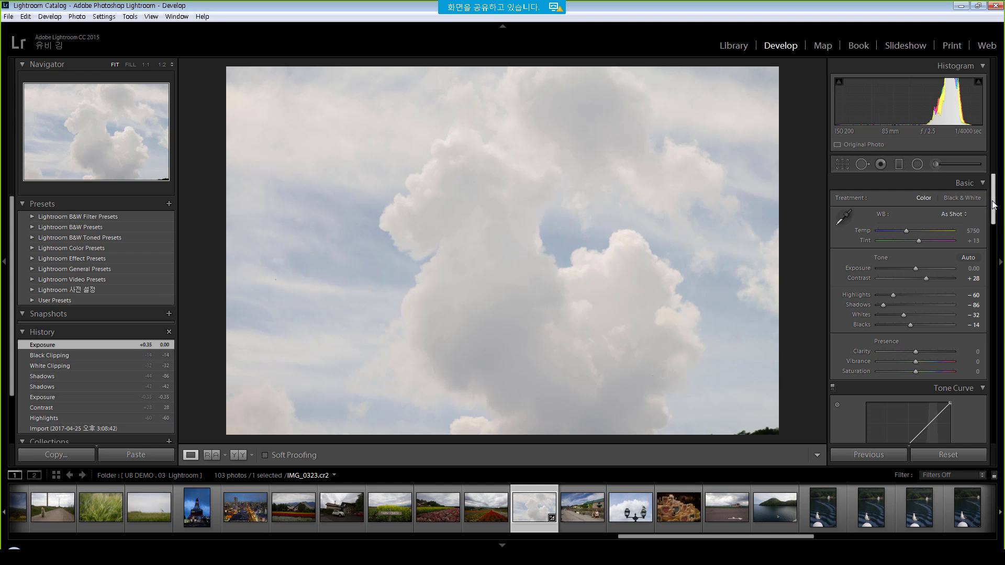
Set the cloud photo's Dehaze to +57, and raise Contrast to +68 and Exposure to +0.35.
drag(995, 211, 991, 388)
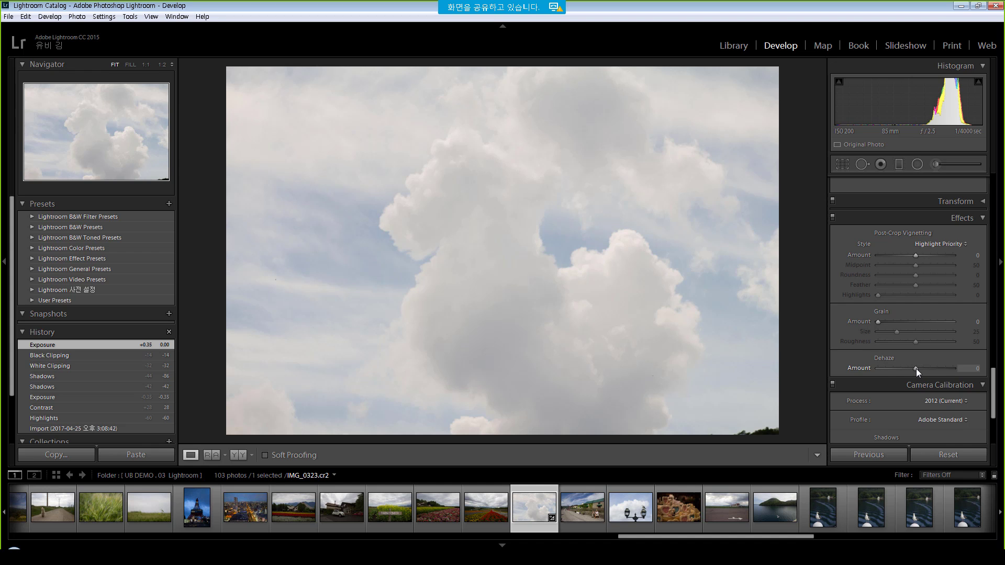
drag(916, 369, 937, 368)
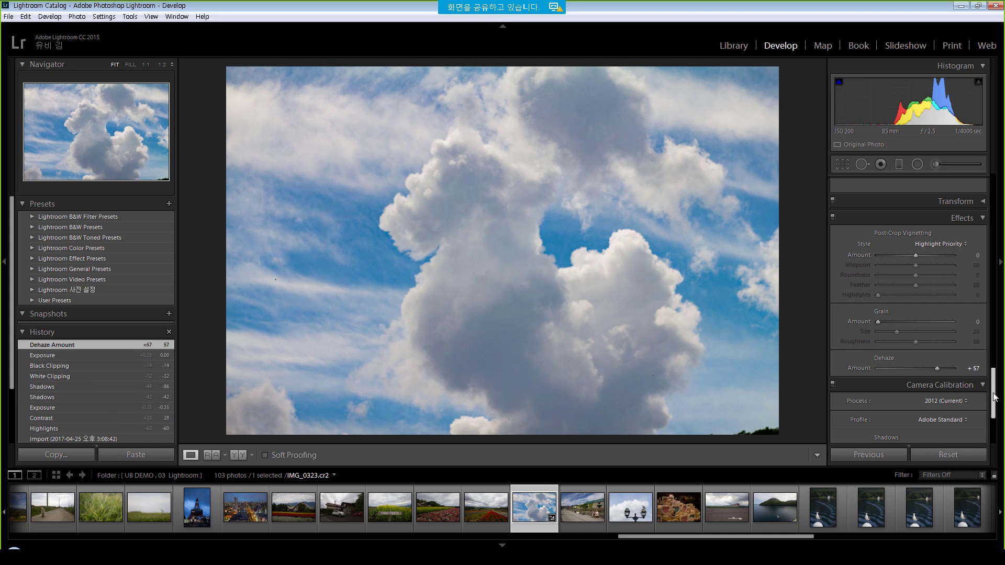
drag(993, 394, 1003, 199)
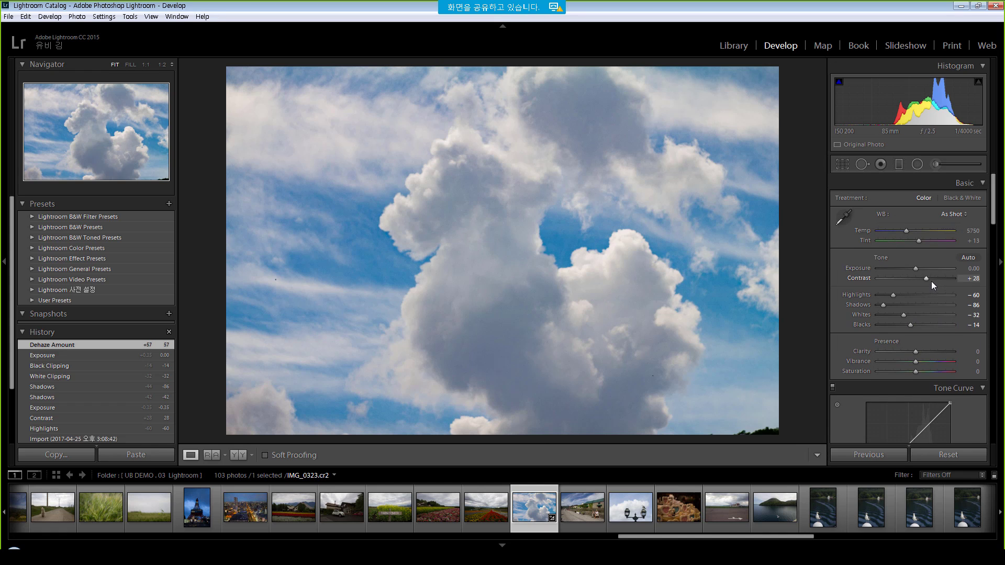
mouse_move(932, 279)
mouse_down()
mouse_move(944, 279)
mouse_move(919, 268)
mouse_up()
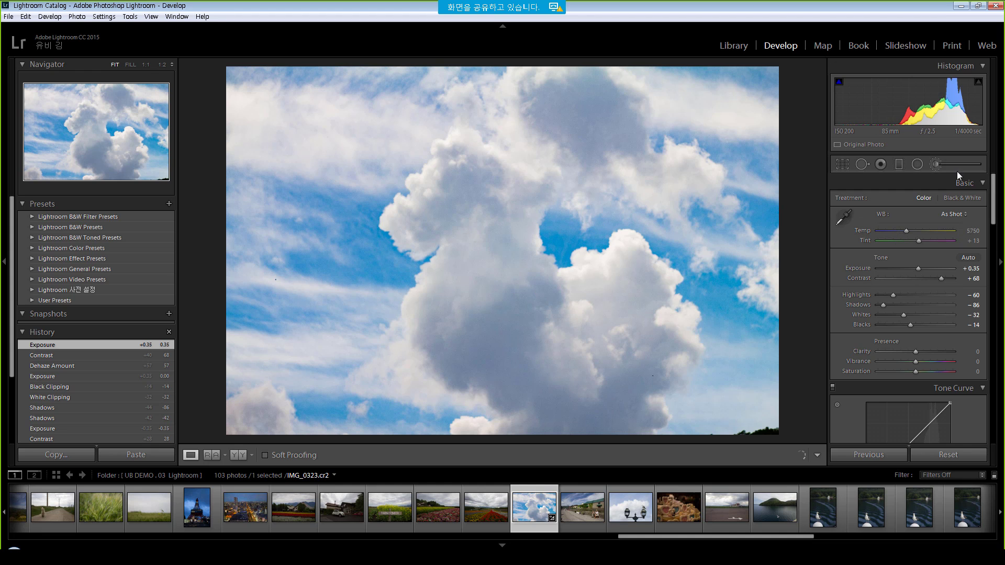
Try HSL hue shifts on the sky, setting Aqua to -1 and returning Green to 0.
scroll(994, 219, down, 1)
scroll(994, 219, down, 7)
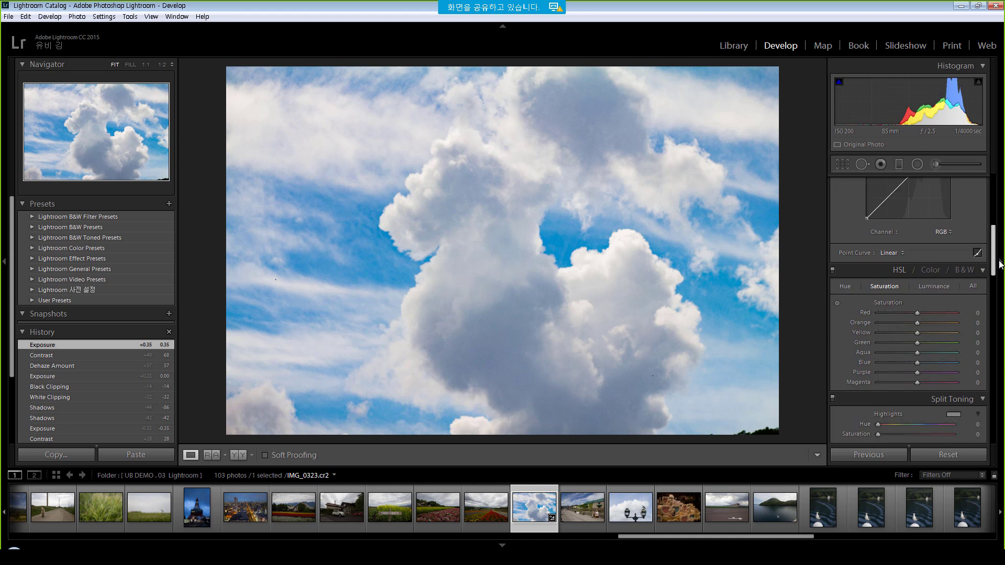
click(844, 270)
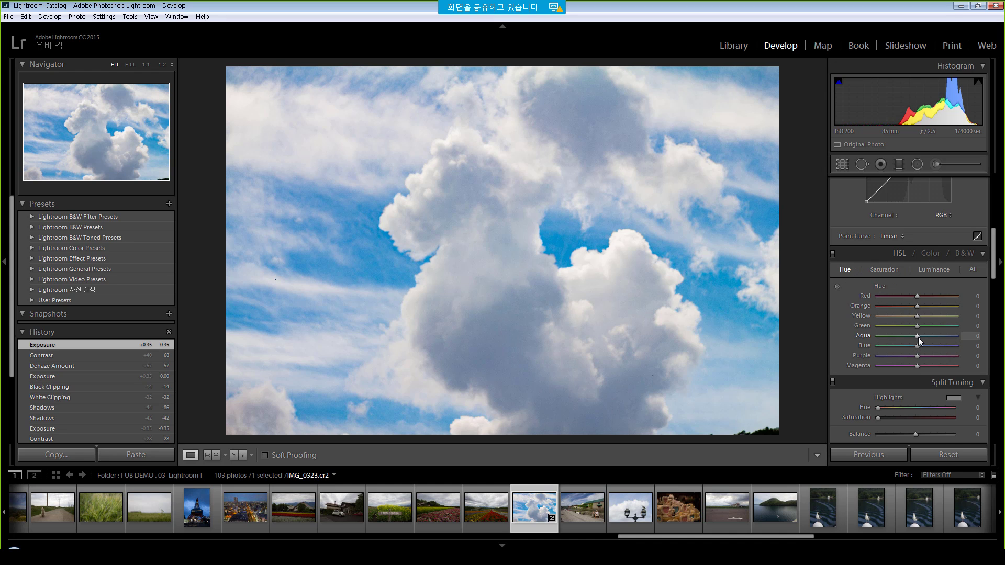
drag(922, 337, 932, 340)
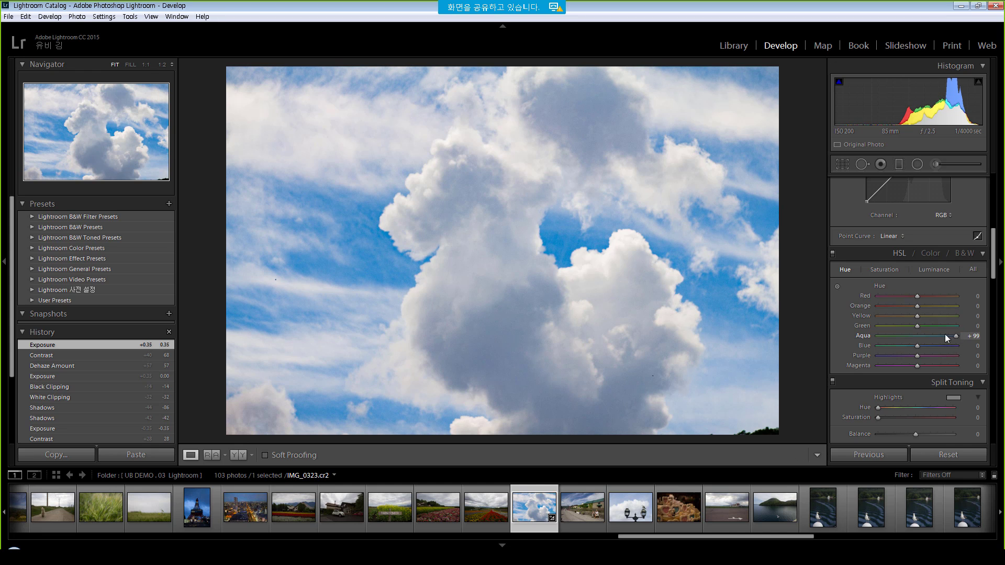
drag(944, 338, 914, 328)
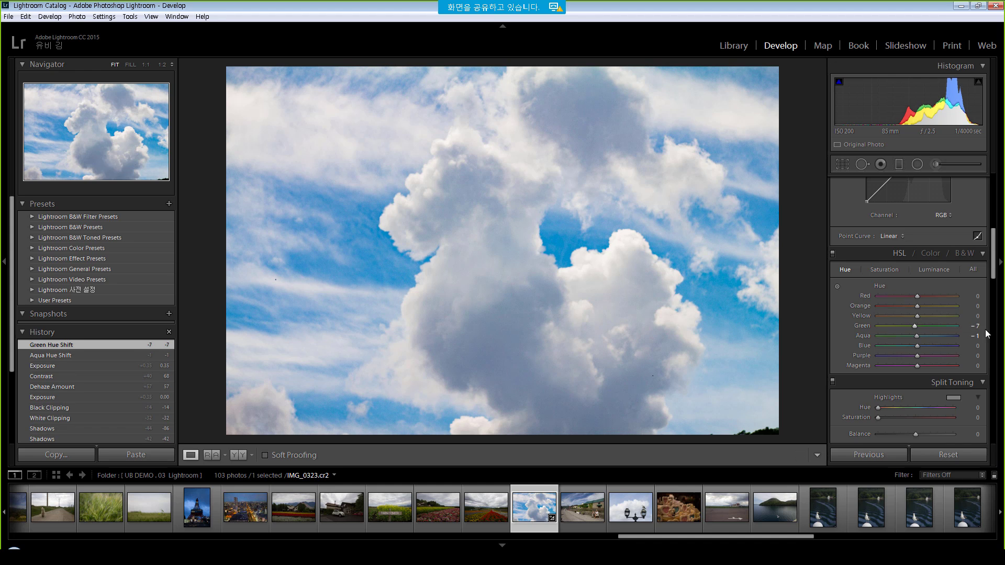
click(973, 327)
text(0)
key(Return)
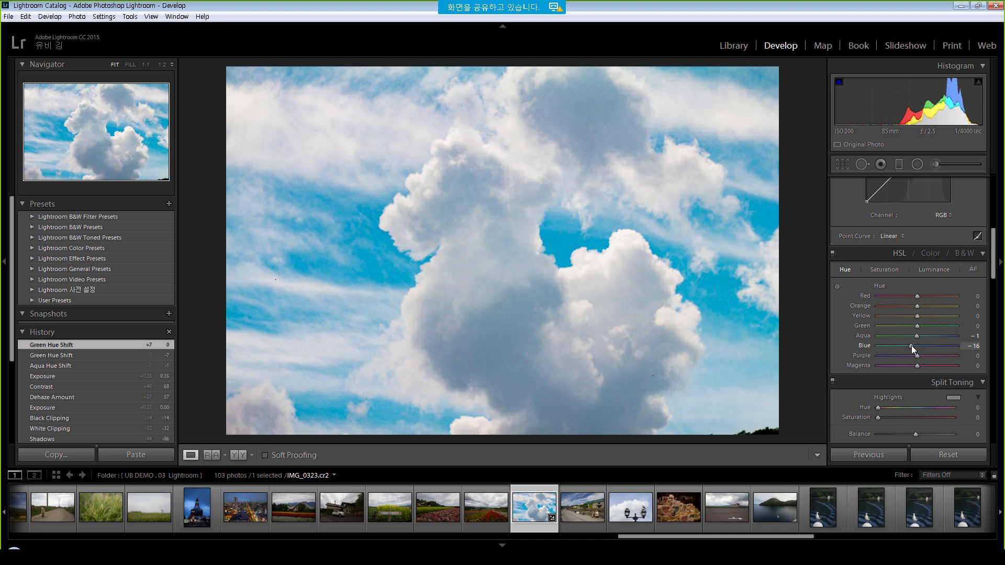
Set the sky's Blue hue to -19 and Blue saturation to +19.
drag(910, 345, 933, 344)
click(972, 269)
click(881, 270)
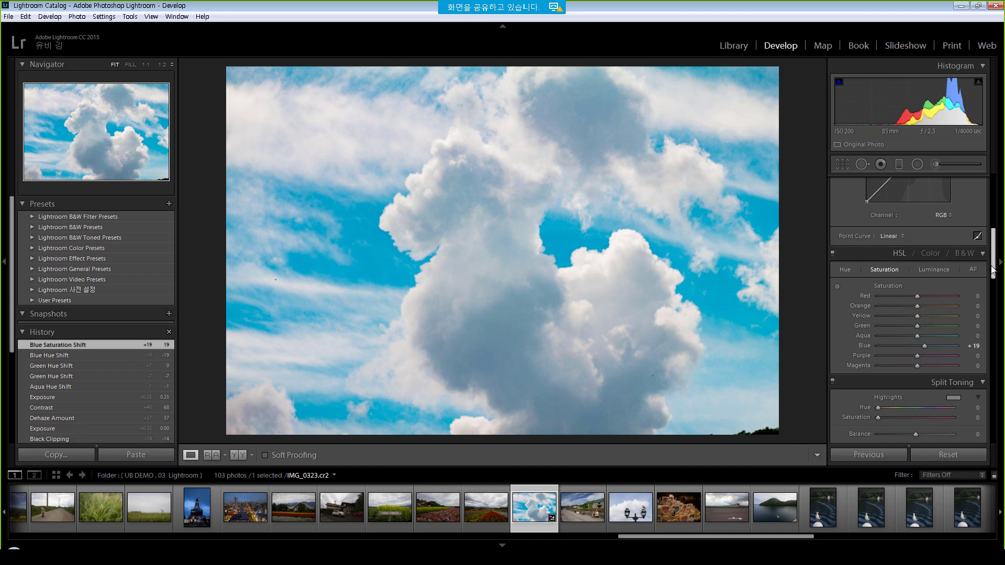
Fine-tune the cloud photo's tone with Exposure +0.42 and Highlights -89.
drag(993, 251, 995, 199)
drag(918, 269, 882, 294)
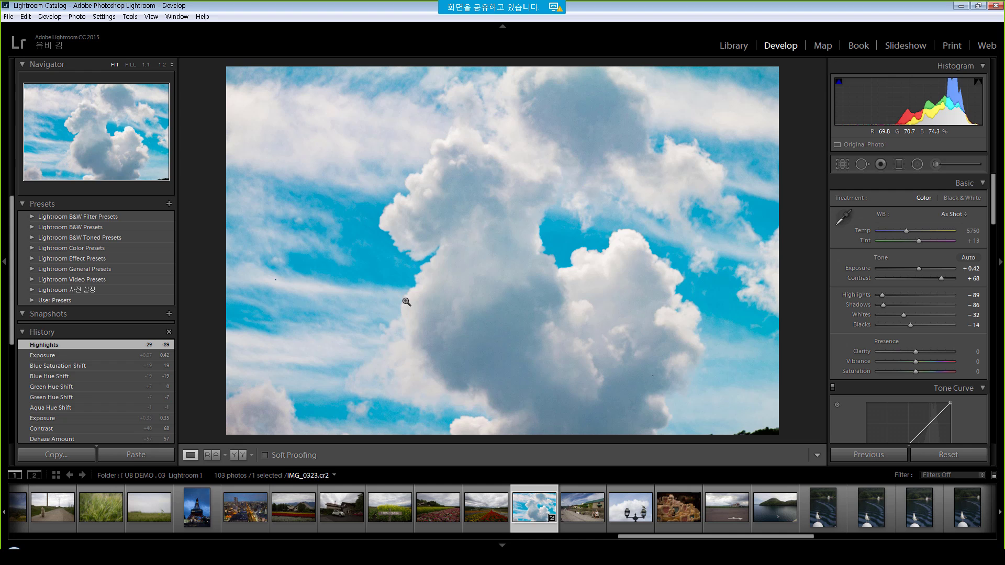
Remove the dust spot in the cloud streak near the photo's left edge with Spot Removal in Heal mode.
click(278, 282)
drag(287, 292, 400, 309)
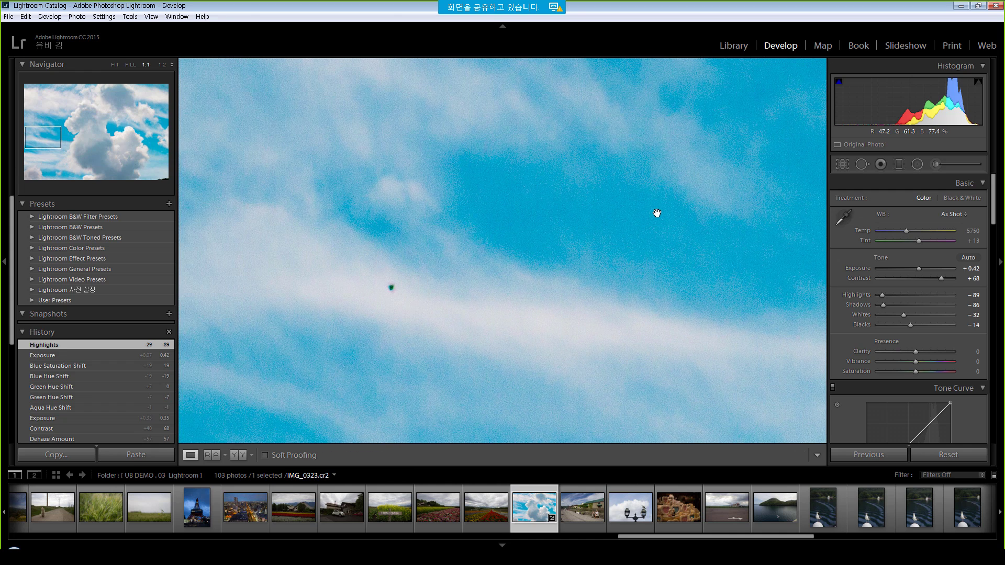
click(862, 165)
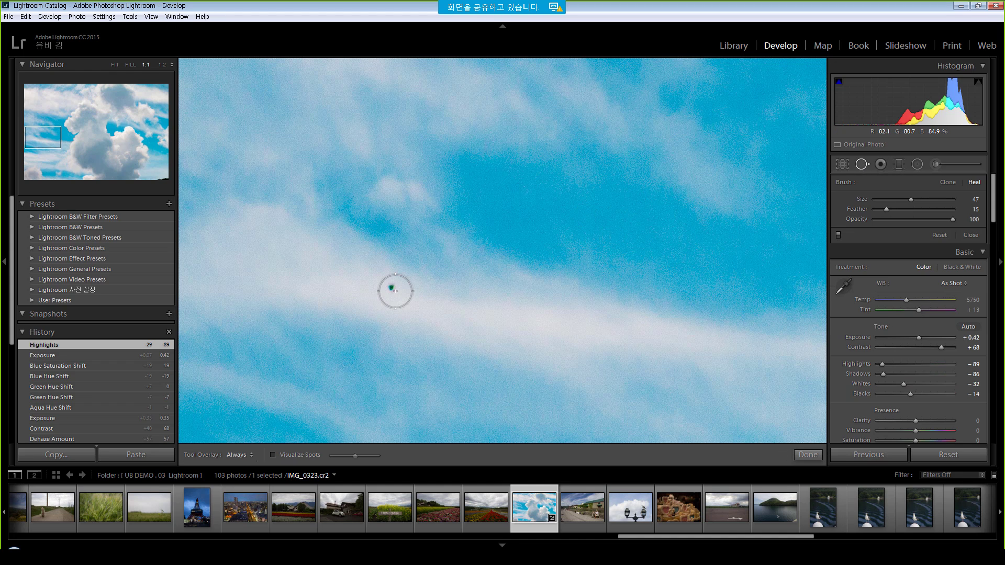
scroll(395, 291, down, 6)
scroll(325, 261, up, 1)
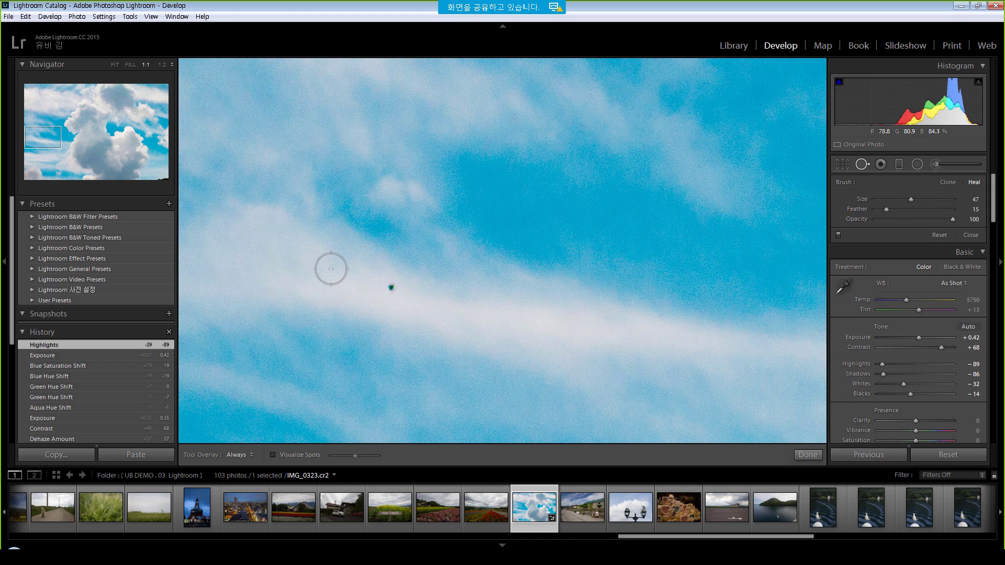
click(391, 288)
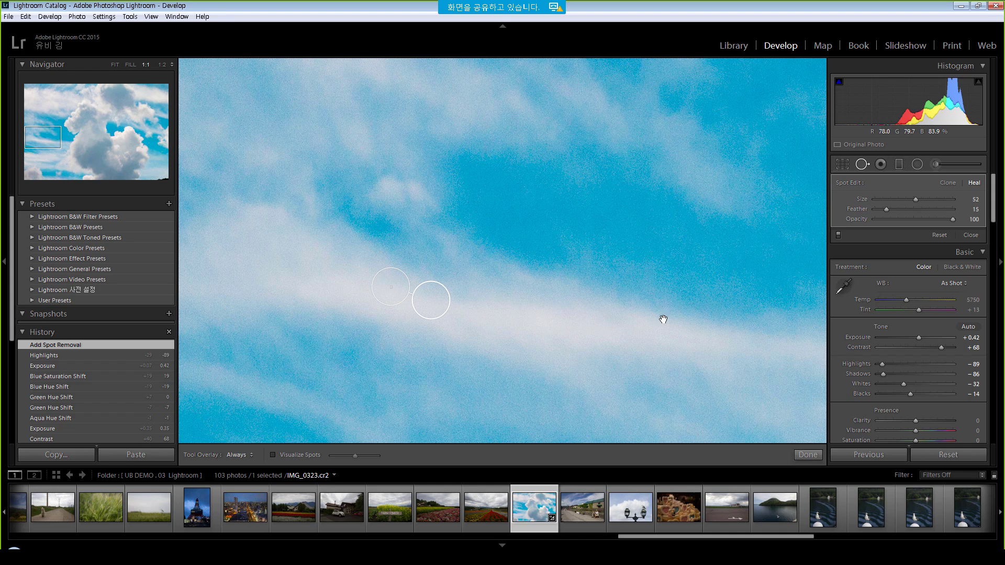
Heal the second dust spot, in the shaded lower part of the large cloud, with a size 52 spot.
drag(663, 319, 532, 222)
click(542, 256)
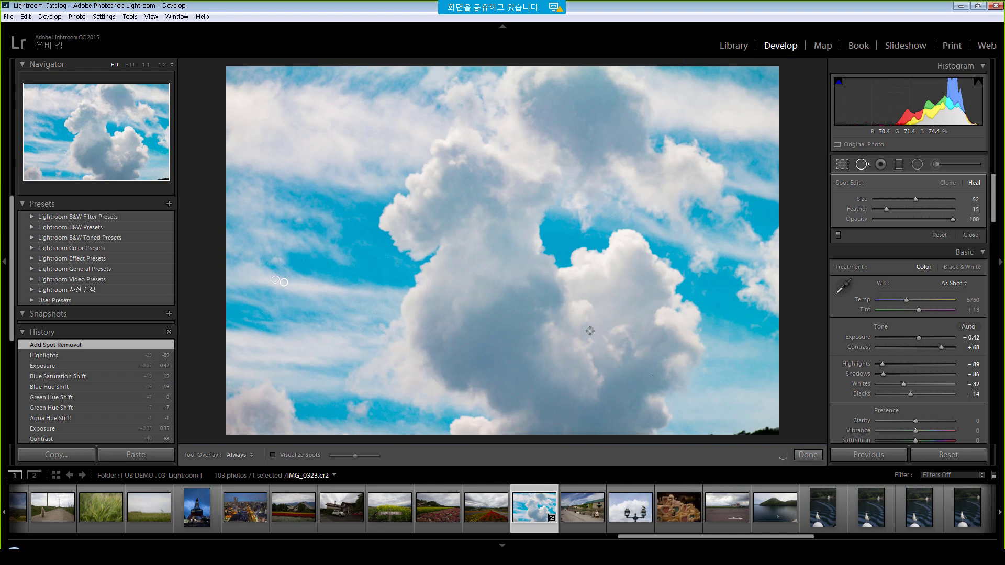
click(654, 376)
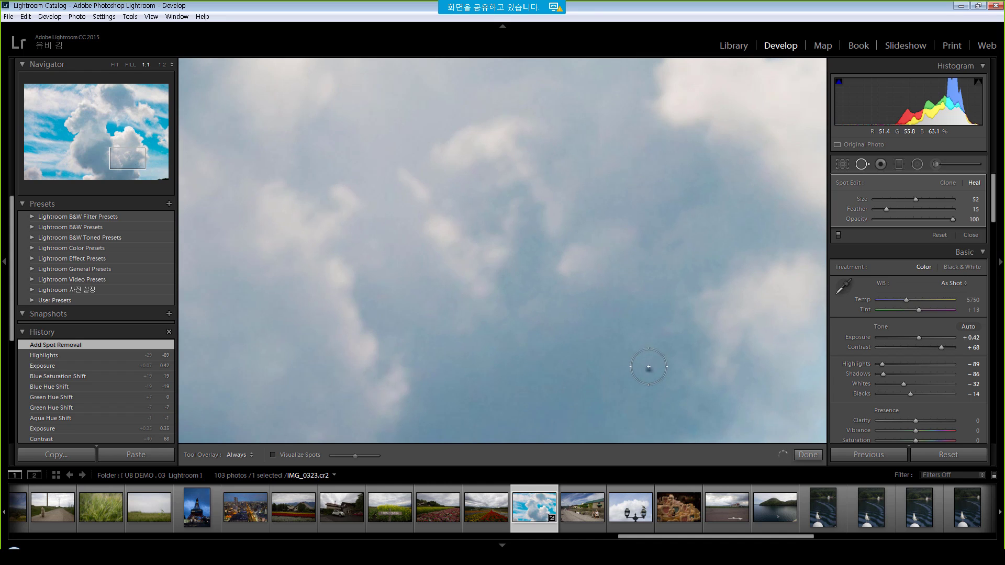
click(649, 370)
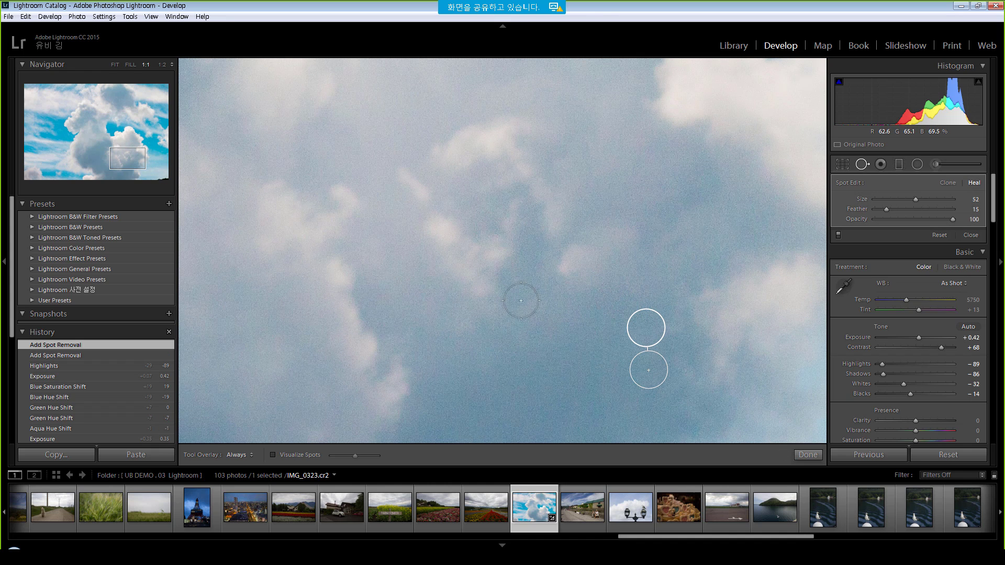
click(501, 288)
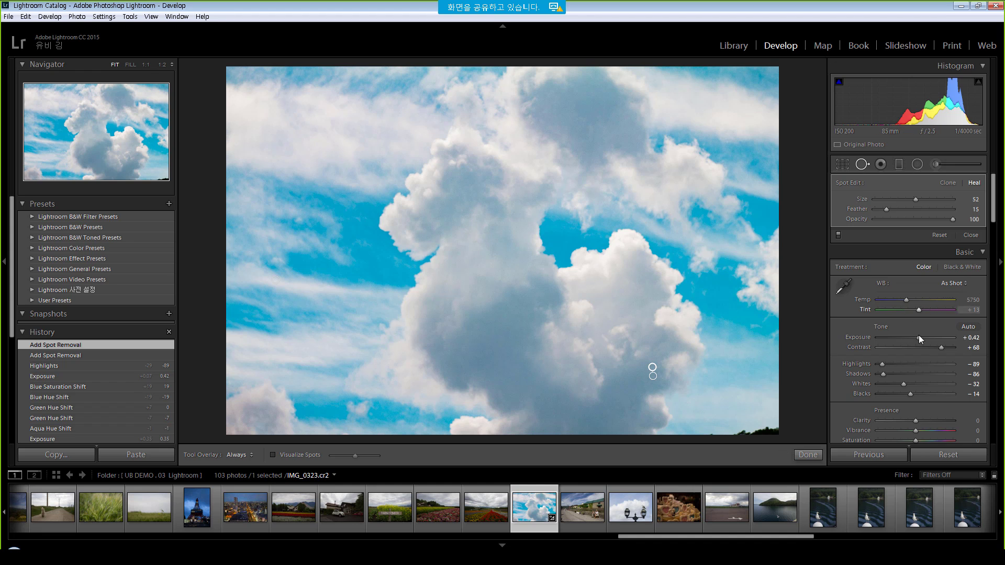
Set the cloud photo's Exposure to +0.49, finish spot removal and compare the result side by side with the original.
click(919, 338)
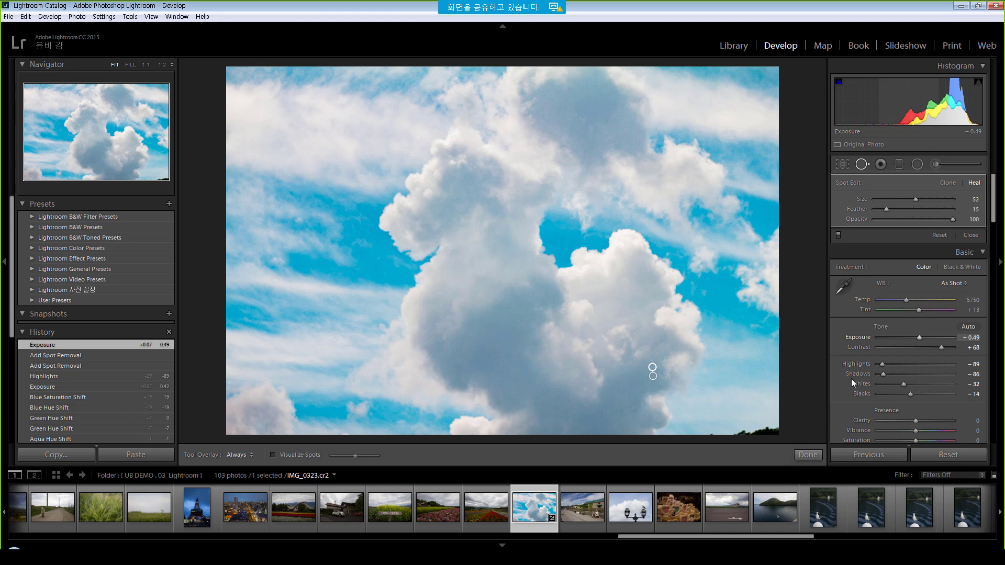
click(808, 455)
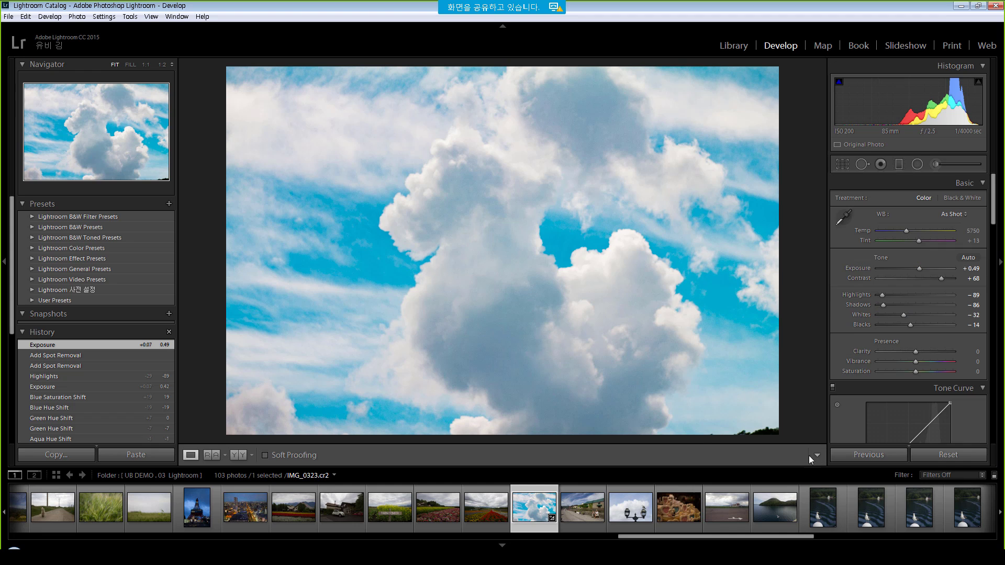
click(238, 455)
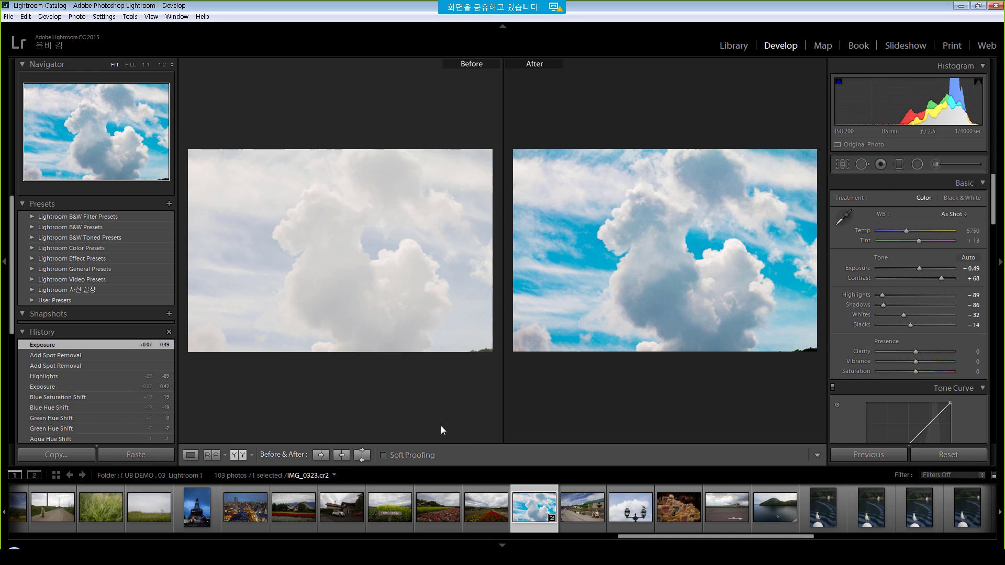
Open the roadside landscape photo with the stone monument, IMG_7301.cr2, in single-photo view.
drag(625, 537, 815, 532)
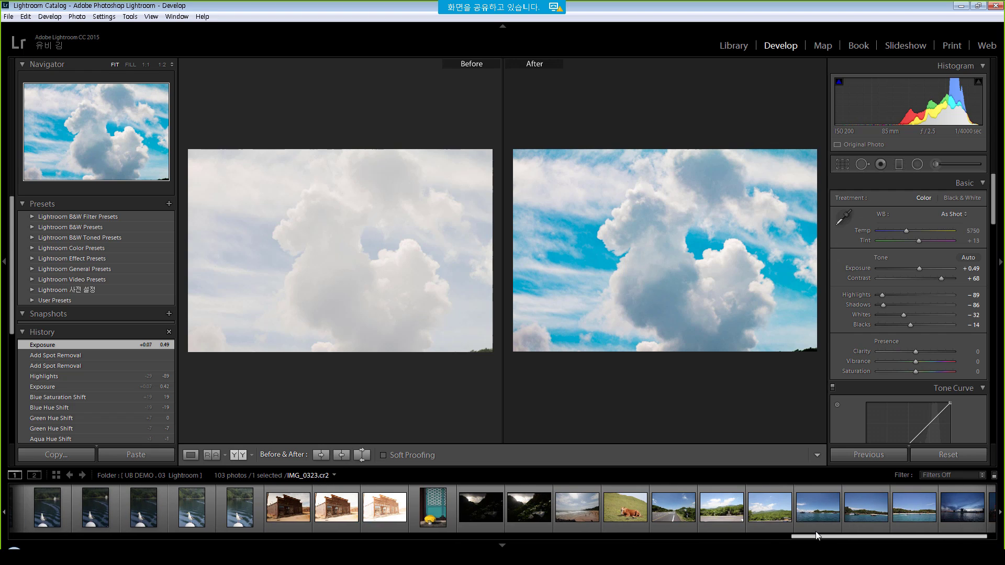
click(692, 527)
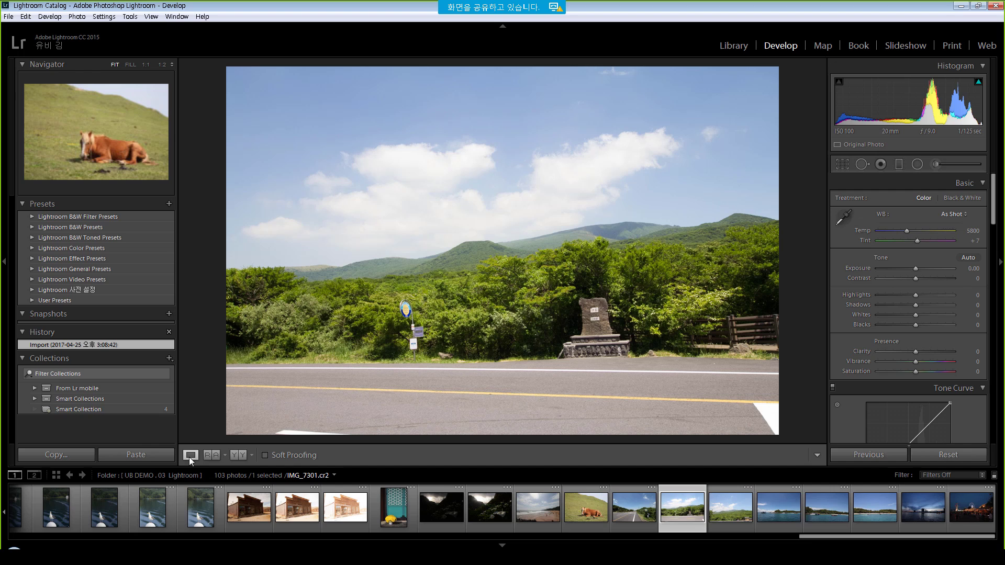
click(190, 455)
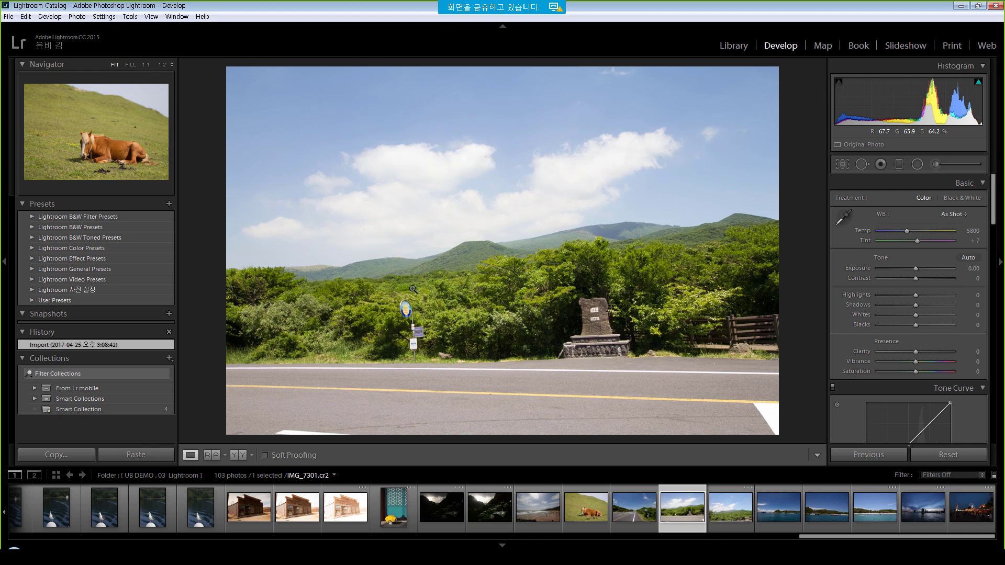
Develop the roadside photo with Exposure +0.21, Highlights -75, Shadows +51 and Vibrance +11.
click(916, 268)
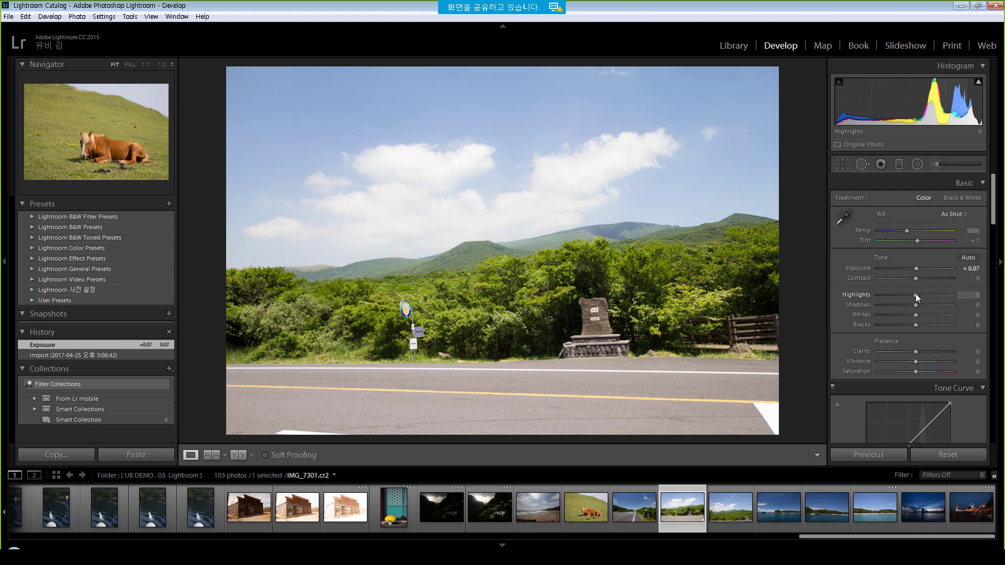
drag(915, 294, 934, 303)
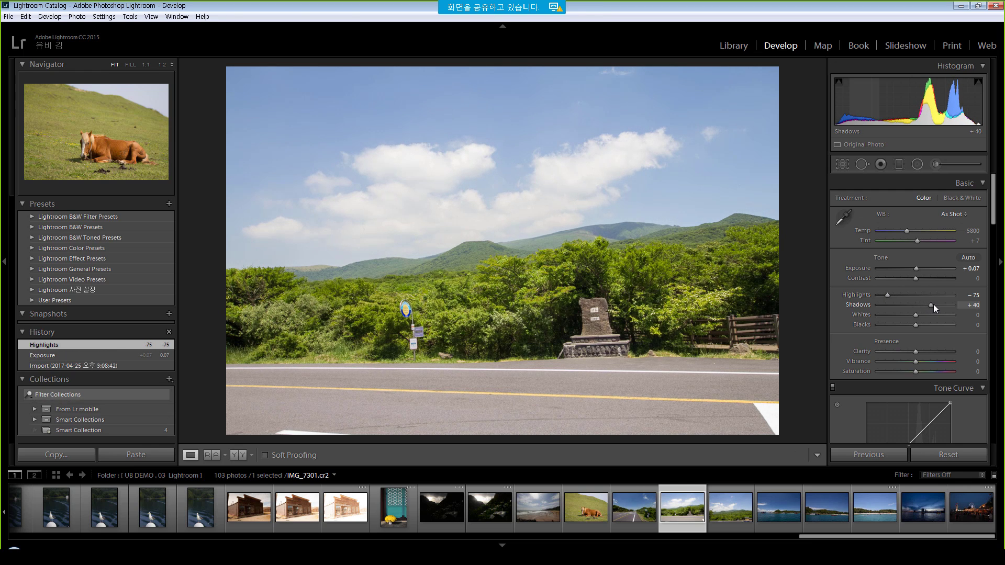
drag(915, 267, 918, 270)
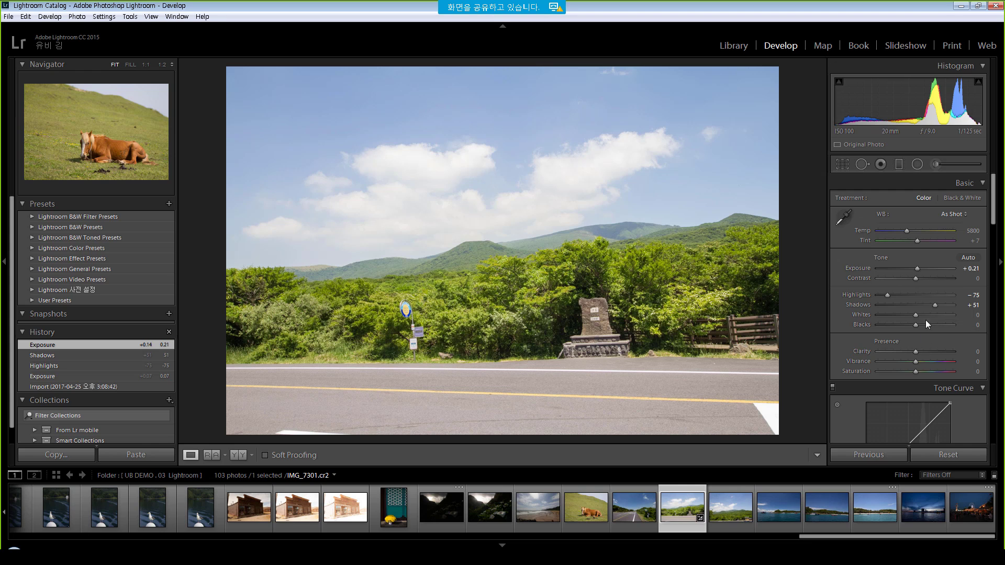
drag(923, 362, 924, 363)
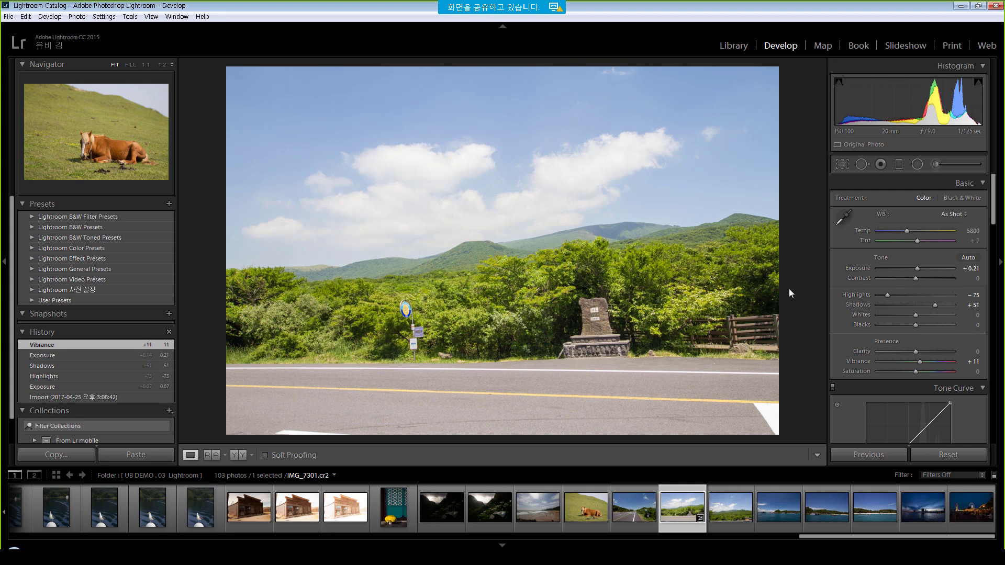
Send the developed roadside photo to Adobe Photoshop CC 2017 for editing.
right_click(489, 284)
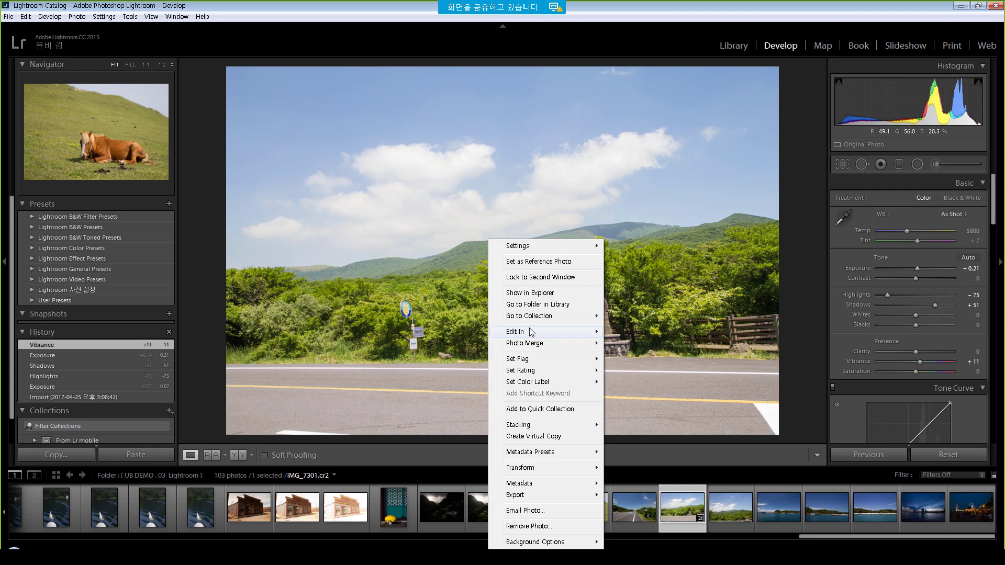
mouse_move(529, 335)
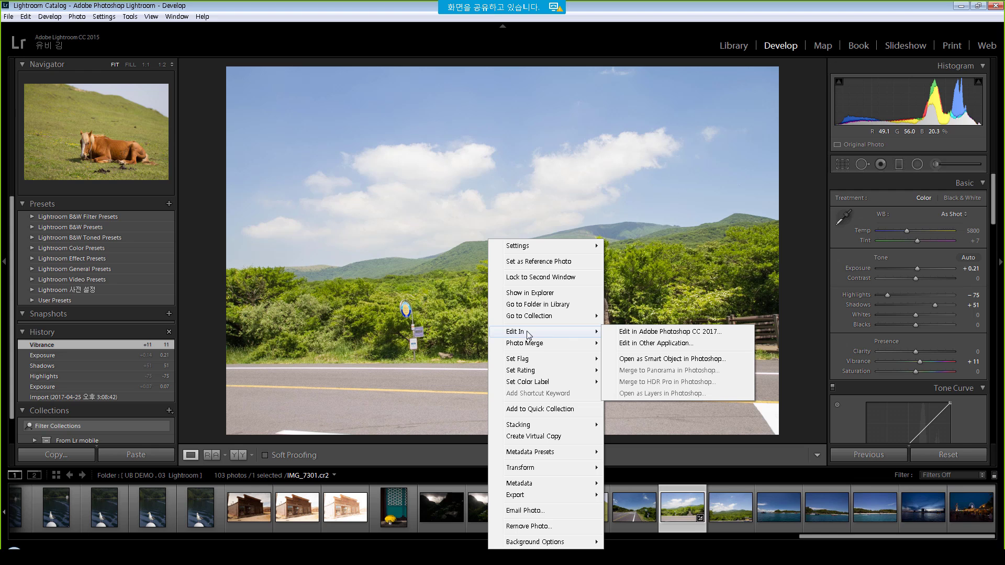
click(677, 332)
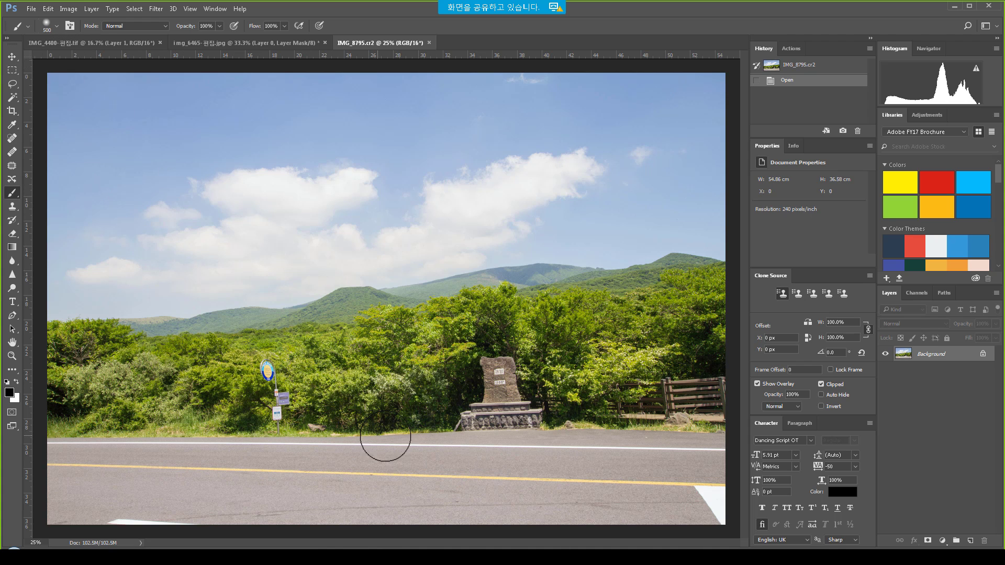
Activate the Crop tool and try rotating the roadside photo inside the crop frame, returning it to its original angle.
key(ctrl+minus)
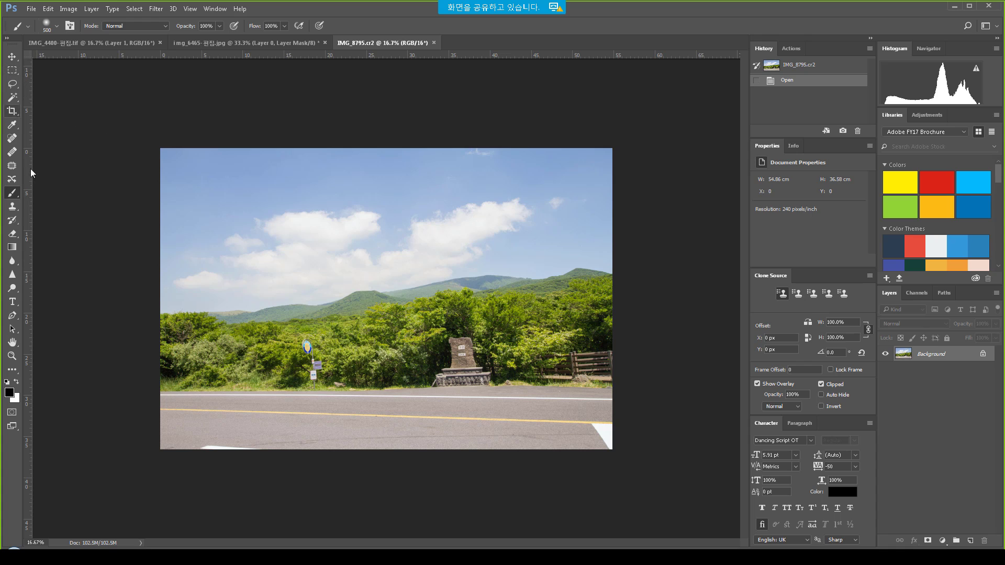
click(13, 111)
click(33, 112)
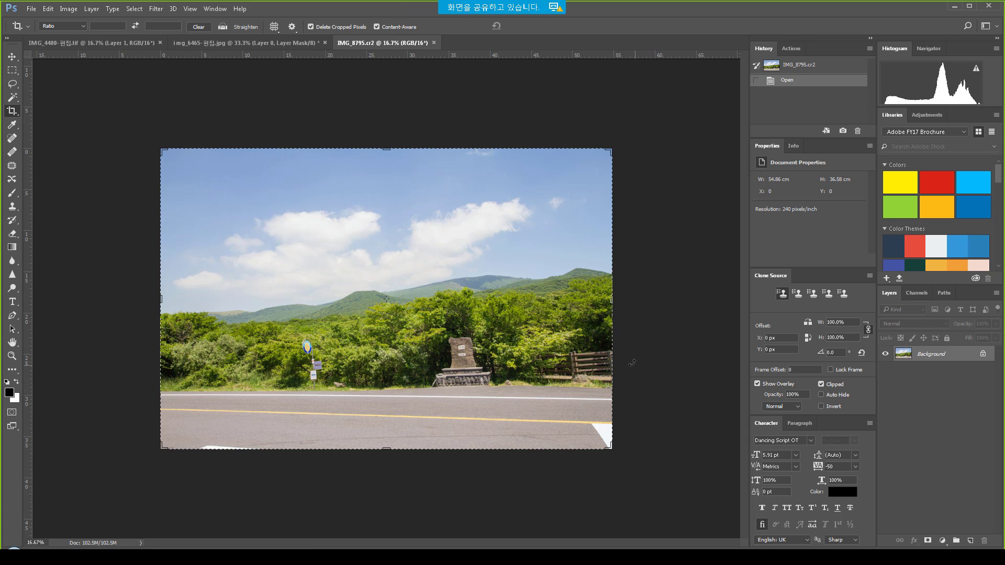
drag(631, 362, 629, 372)
drag(628, 385, 628, 384)
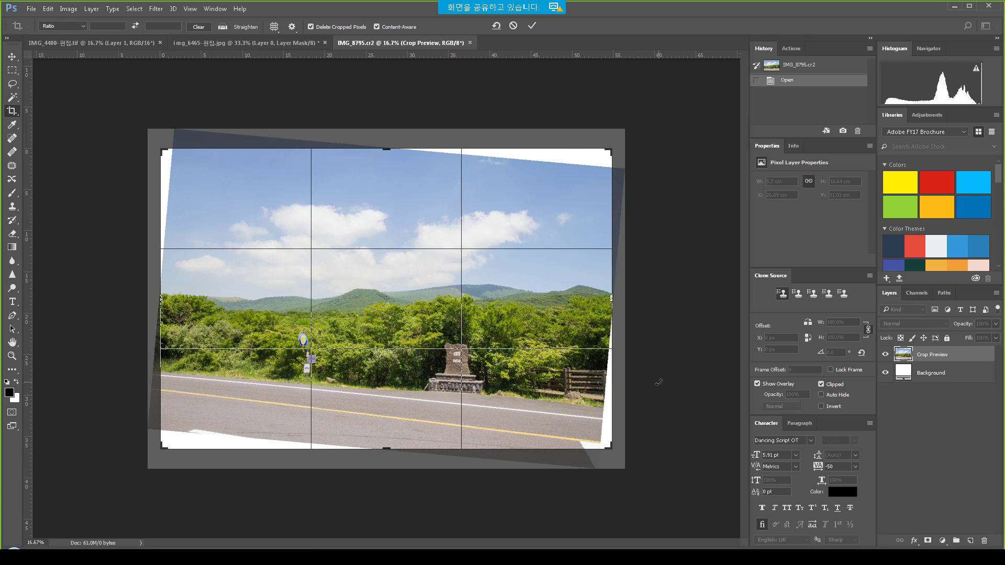
drag(659, 382, 680, 343)
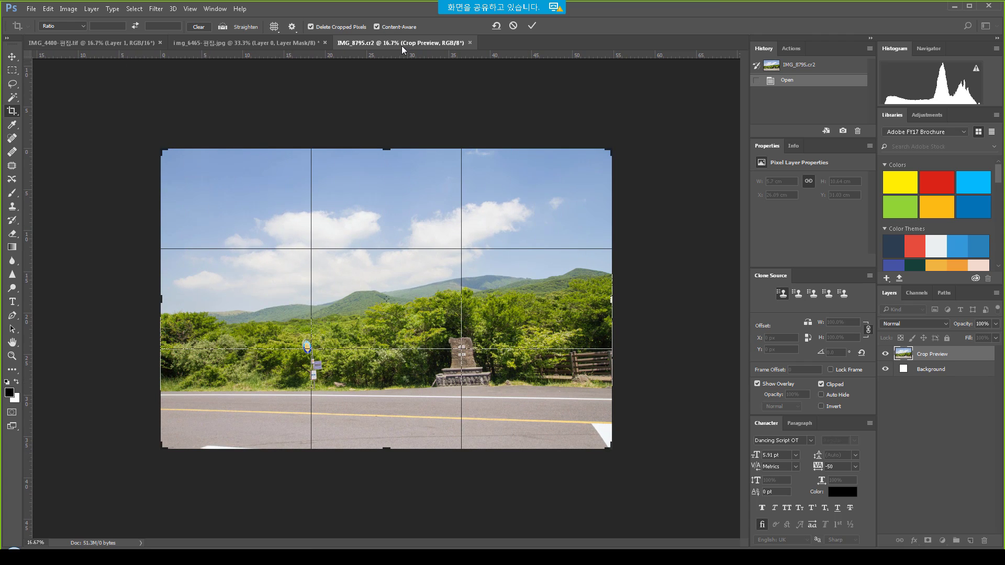
Straighten the photo along the white line on the far side of the road with the Crop tool's Straighten option.
click(223, 27)
ctrl+click(326, 413)
ctrl+click(445, 447)
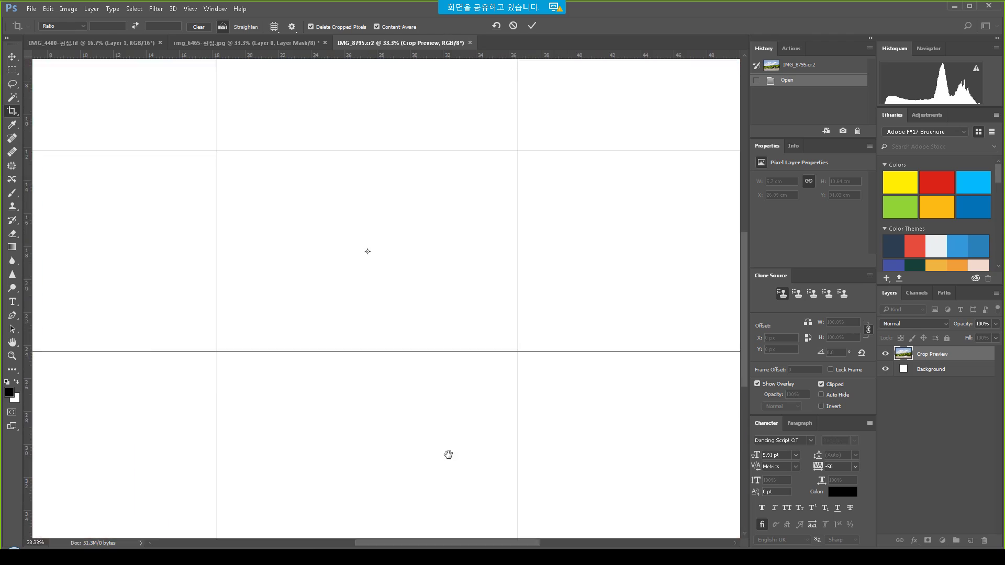
drag(422, 456, 399, 422)
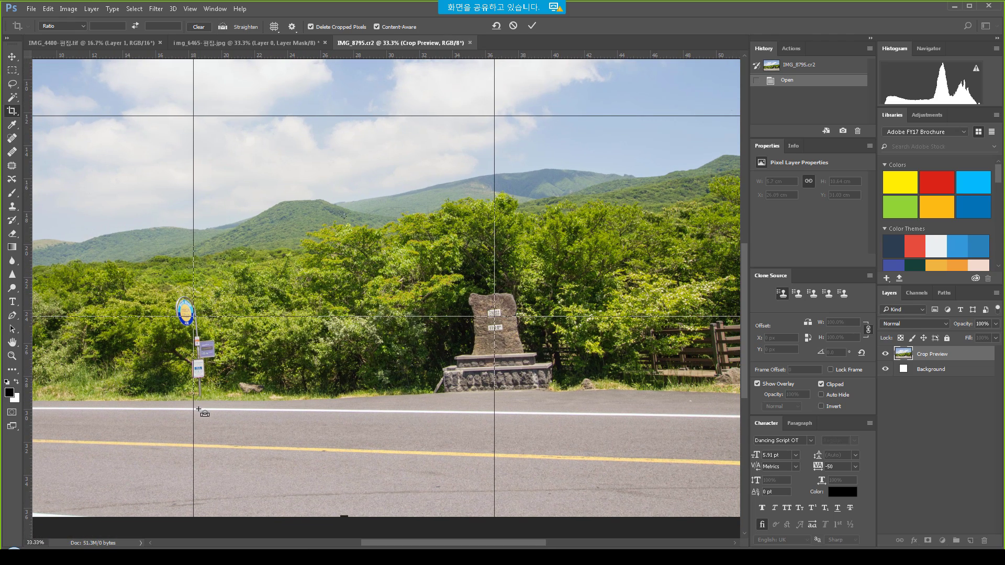
drag(199, 410, 706, 416)
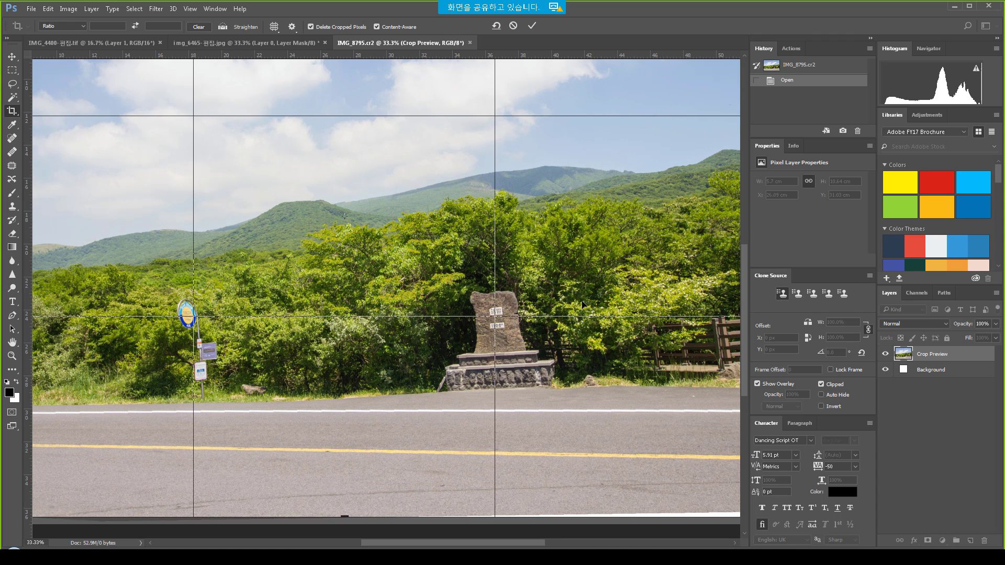
Enlarge the crop frame slightly beyond the photo on all sides and apply the crop with Content-Aware filling the edges.
key(ctrl+minus)
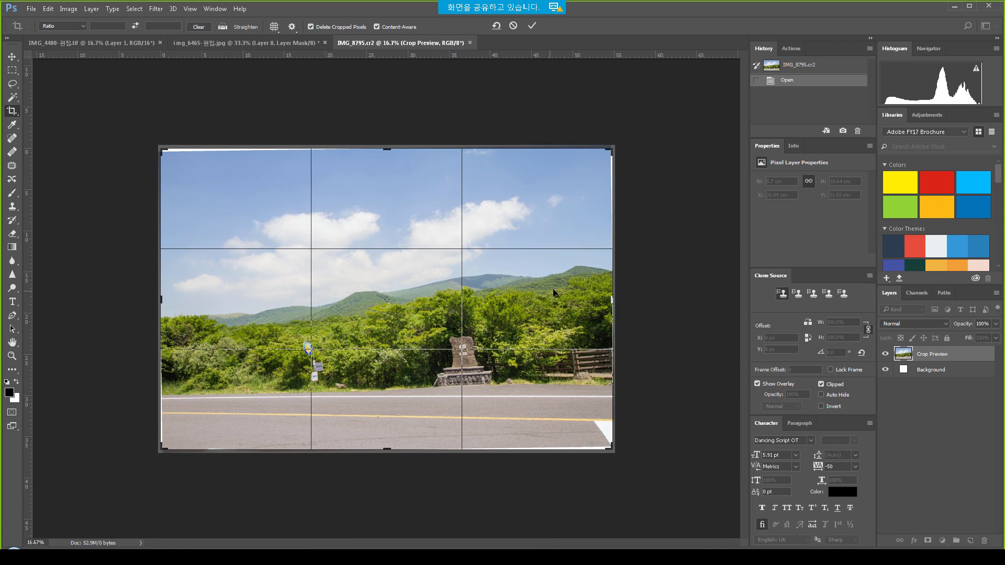
drag(617, 149, 621, 143)
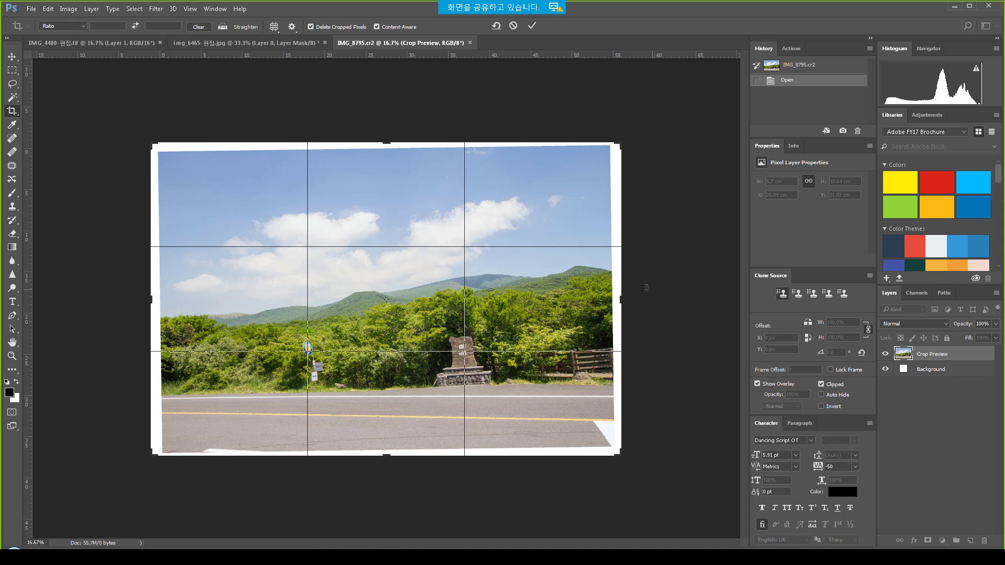
click(532, 27)
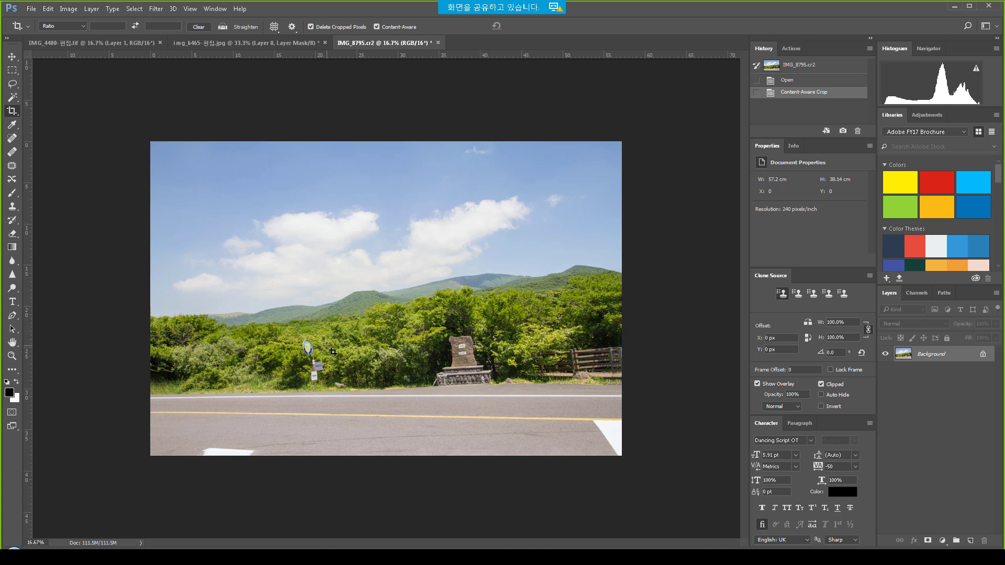
Inspect the filled edges and compare the photo before and after the content-aware crop through its history states.
key(ctrl+plus)
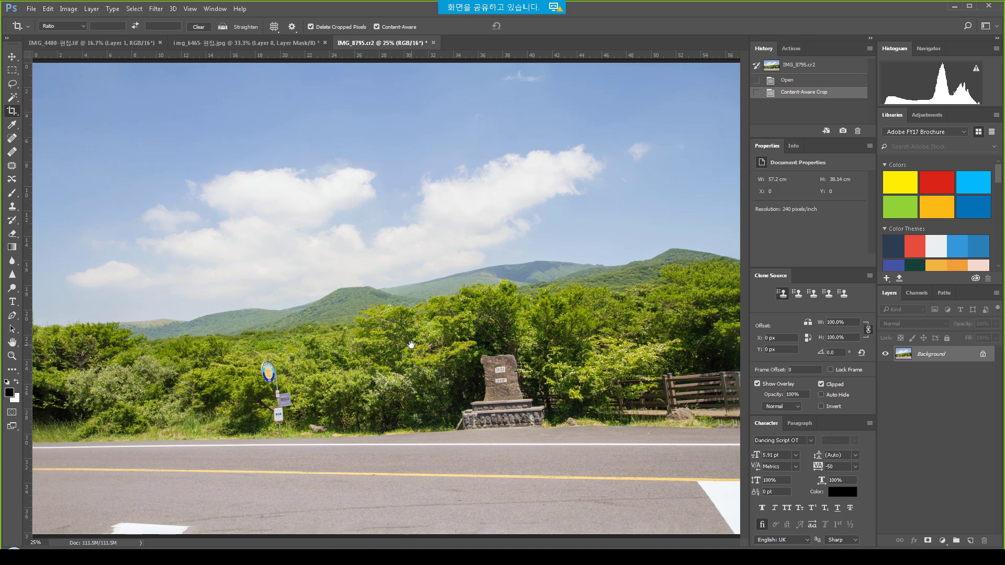
key(ctrl+minus)
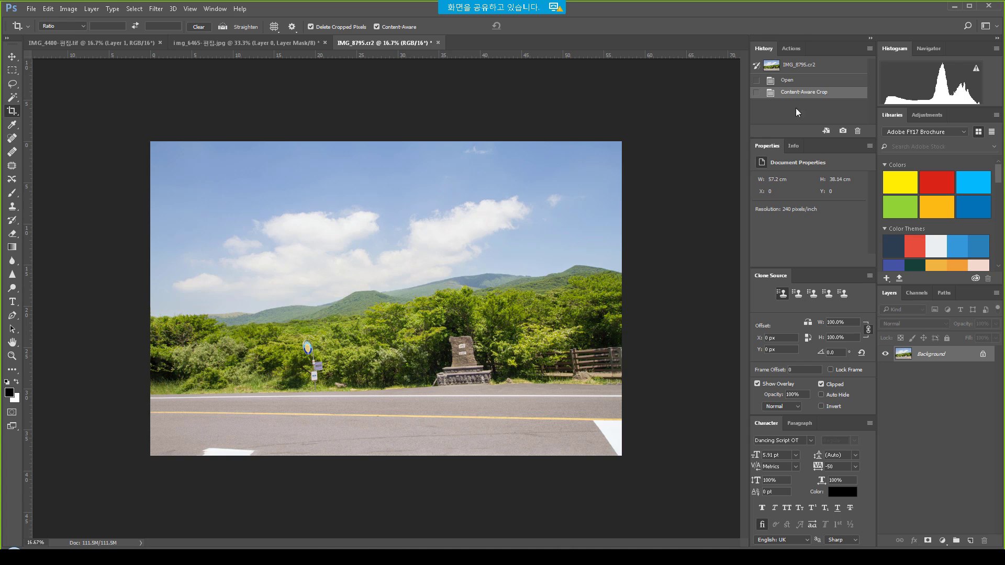
click(786, 83)
click(790, 92)
Remove the signpost by outlining it with the Lasso tool, filling it with Content-Aware at 100% opacity, and clear the selection.
click(12, 84)
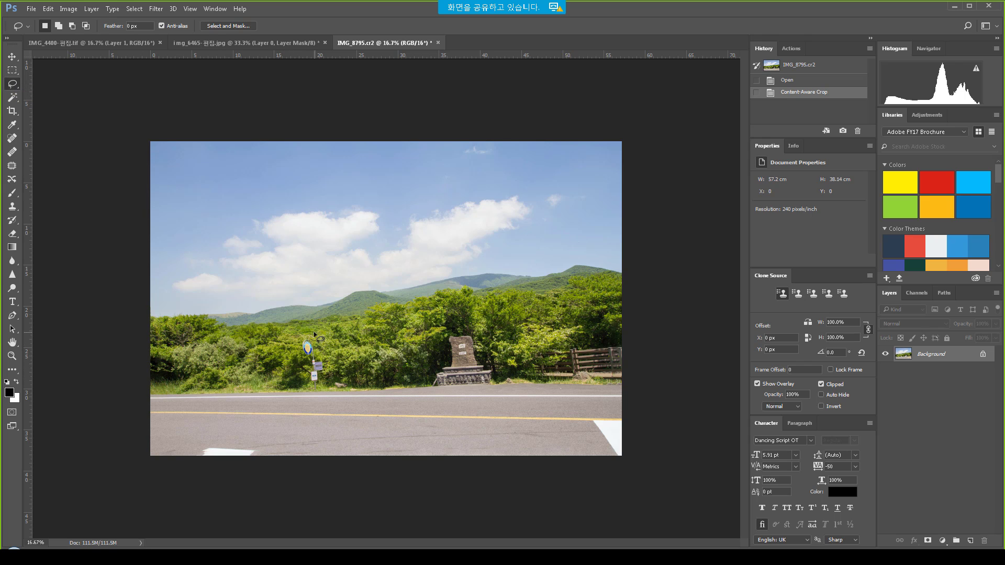
mouse_move(293, 331)
mouse_down()
mouse_move(283, 362)
mouse_move(314, 392)
mouse_move(332, 387)
mouse_move(350, 360)
mouse_move(317, 335)
mouse_up()
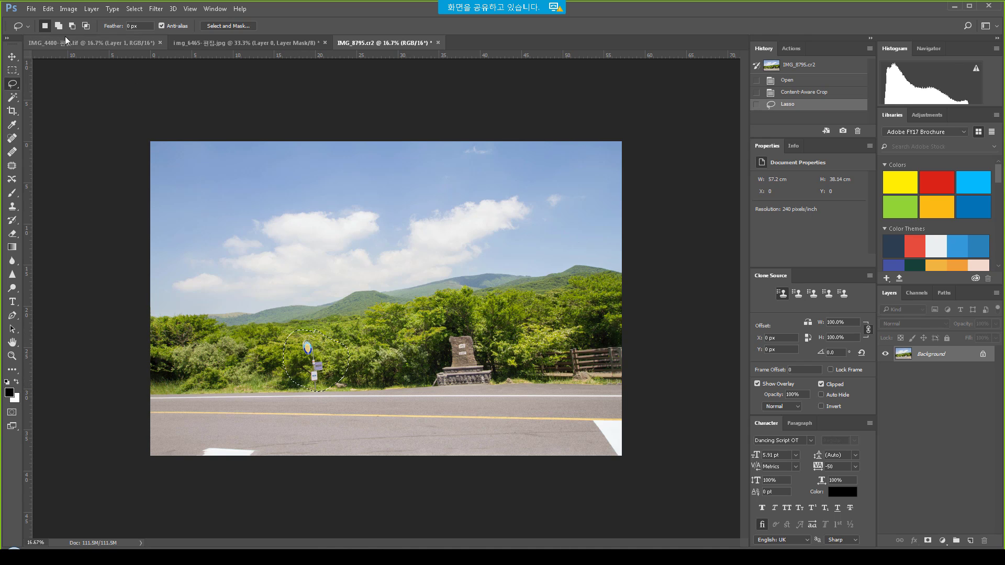
click(47, 9)
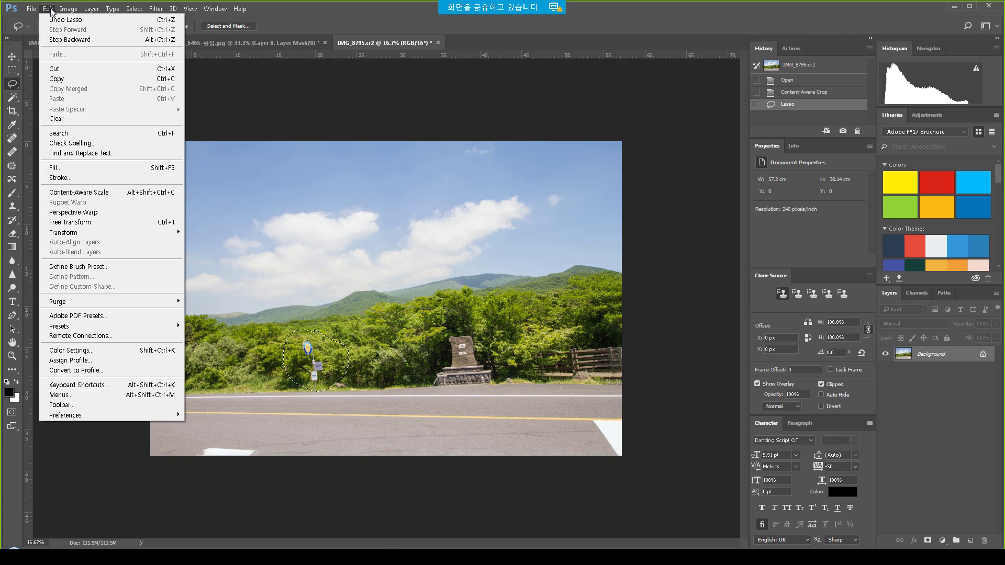
click(76, 168)
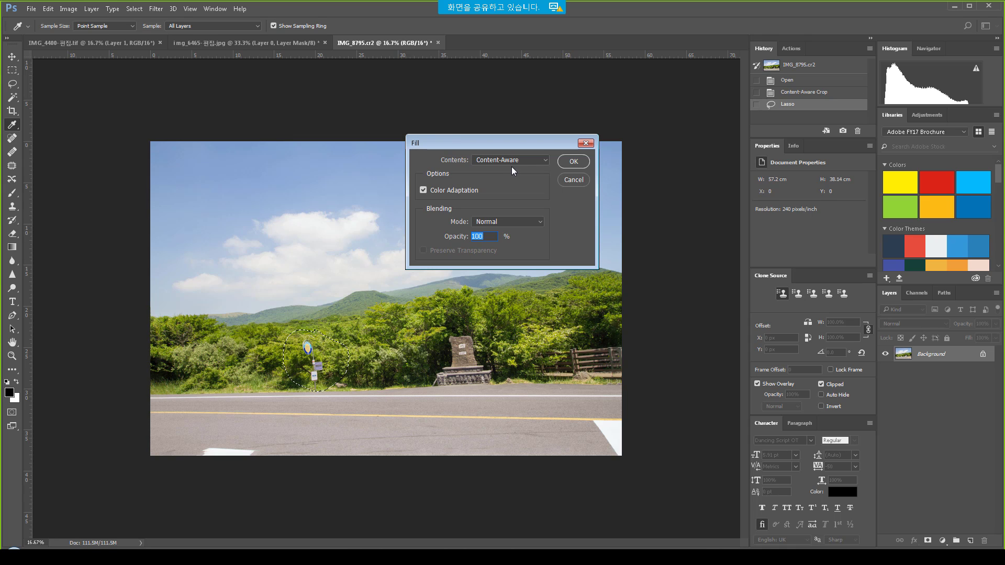
click(574, 161)
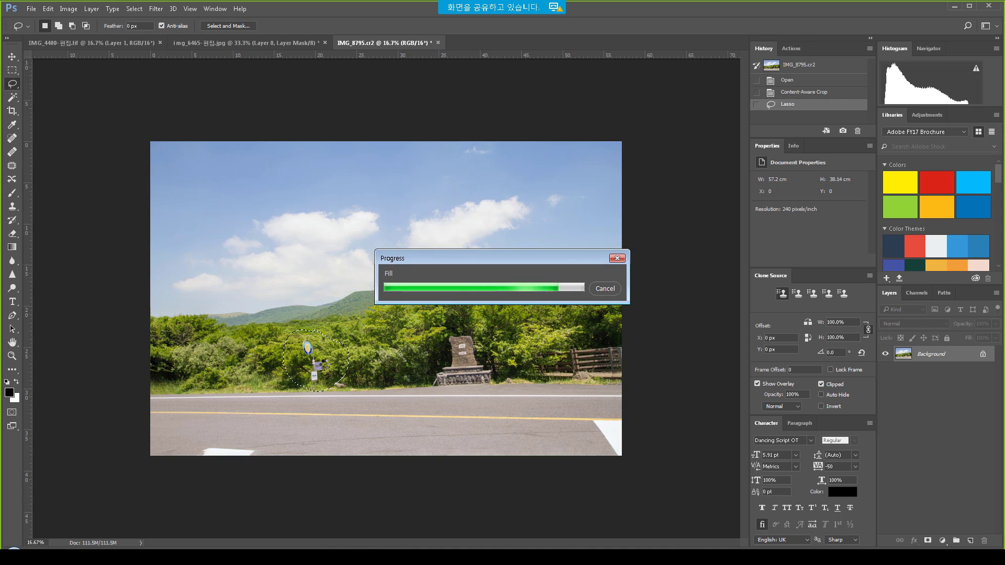
key(ctrl+d)
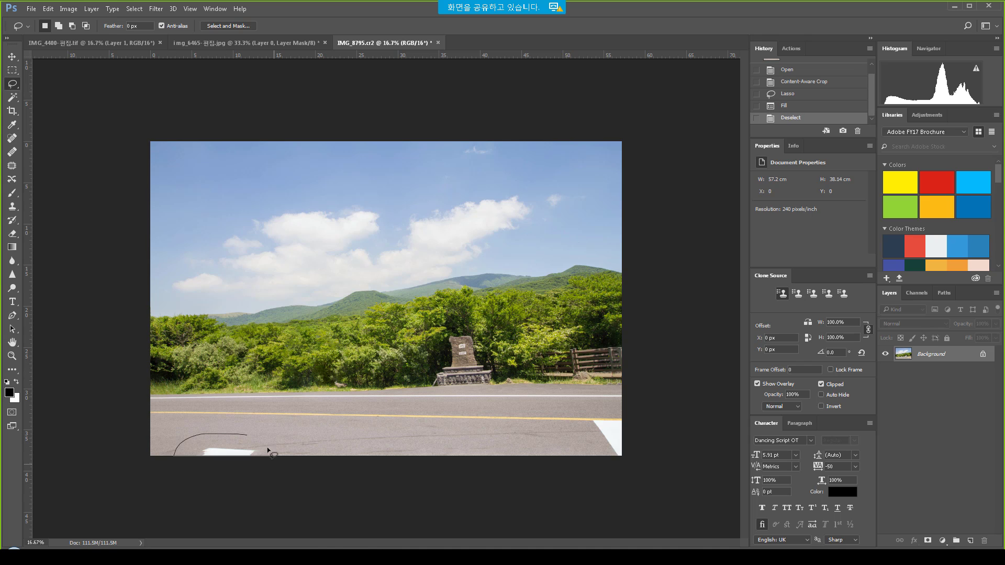
Lasso the white road marking at the photo's lower-left edge, remove it with a Content-Aware fill, and deselect.
drag(246, 437, 316, 459)
key(shift)
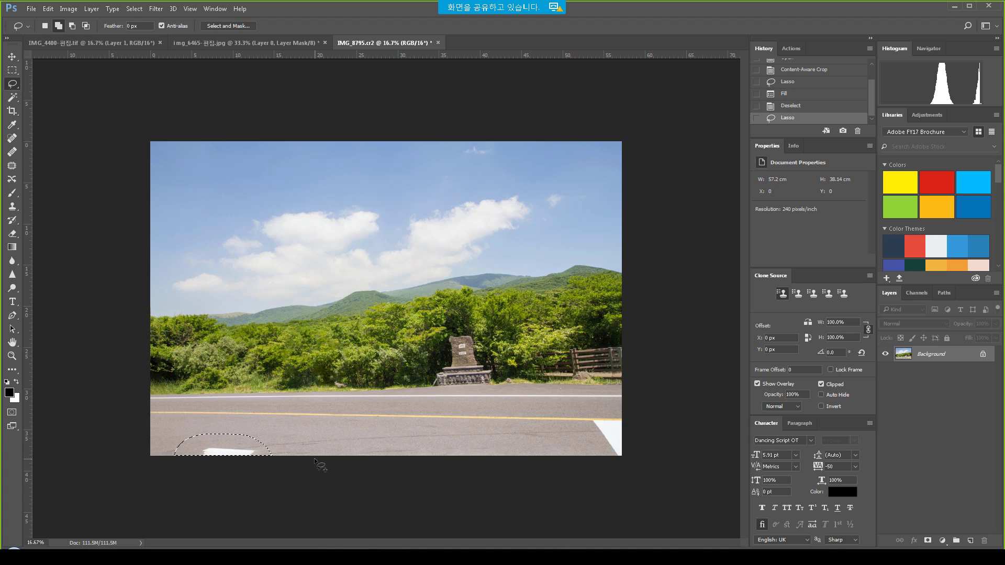
key(shift+F5)
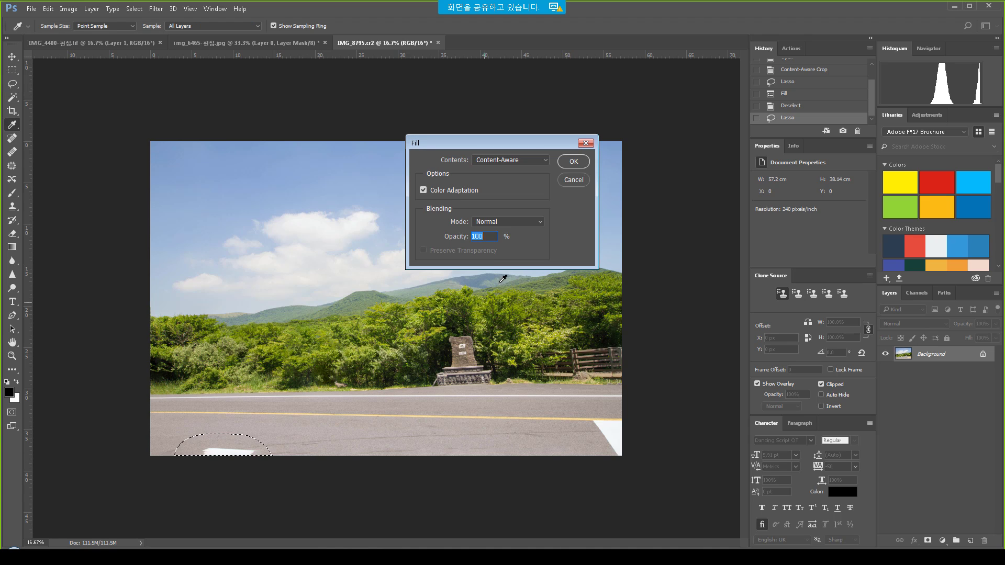
click(572, 160)
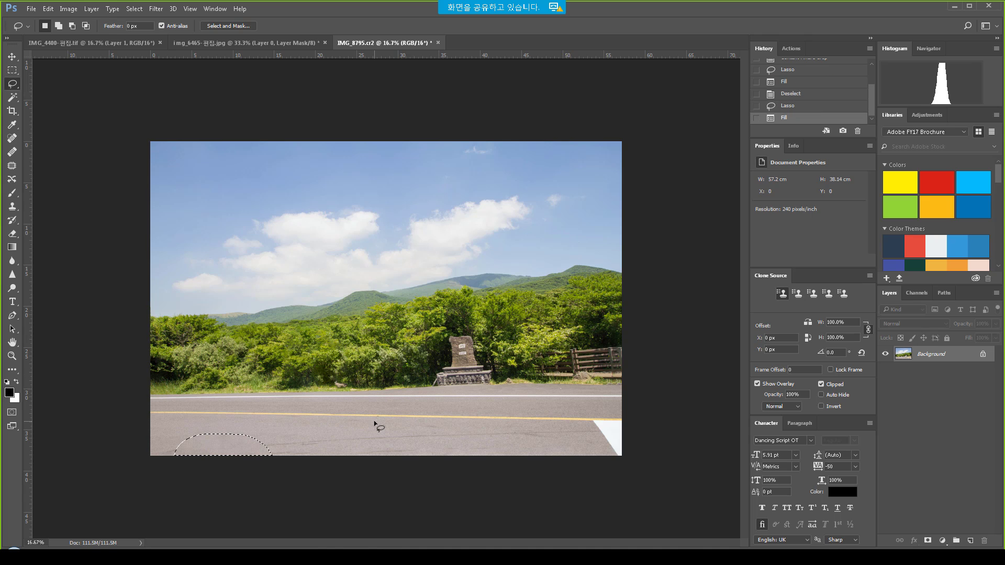
key(ctrl+d)
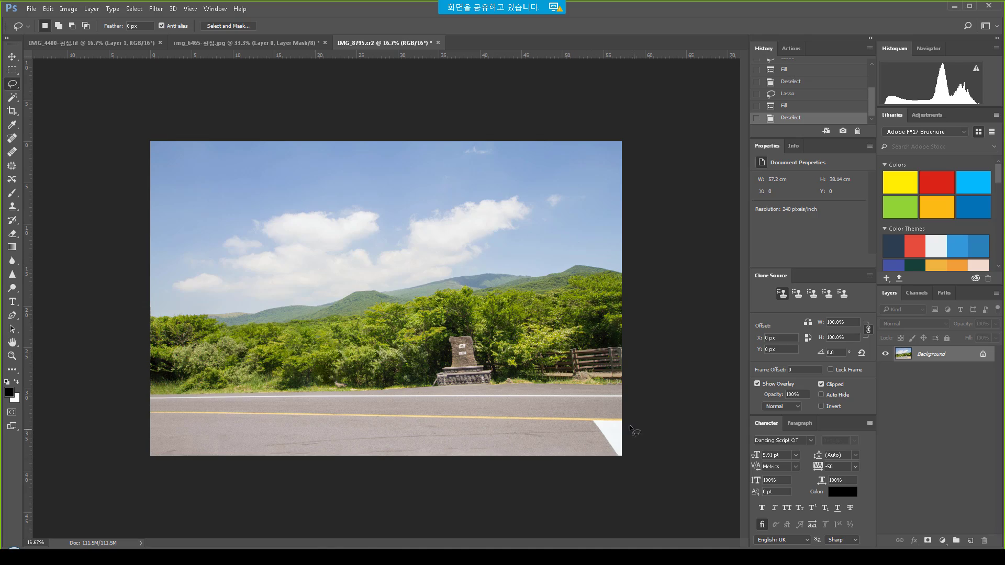
Outline the stone monument and its base with the Lasso tool, replace them using a Content-Aware fill, and deselect.
scroll(472, 363, up, 3)
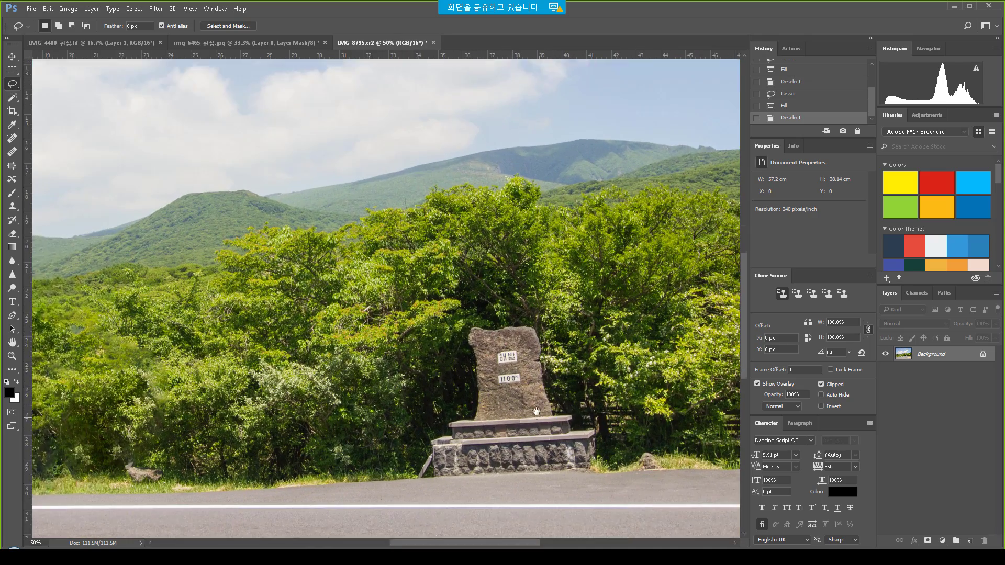
mouse_move(481, 339)
mouse_down()
mouse_move(486, 285)
mouse_move(437, 267)
mouse_move(410, 350)
mouse_move(374, 397)
mouse_move(372, 426)
mouse_move(555, 419)
mouse_move(594, 396)
mouse_move(591, 322)
mouse_move(516, 272)
mouse_move(472, 260)
mouse_up()
click(49, 9)
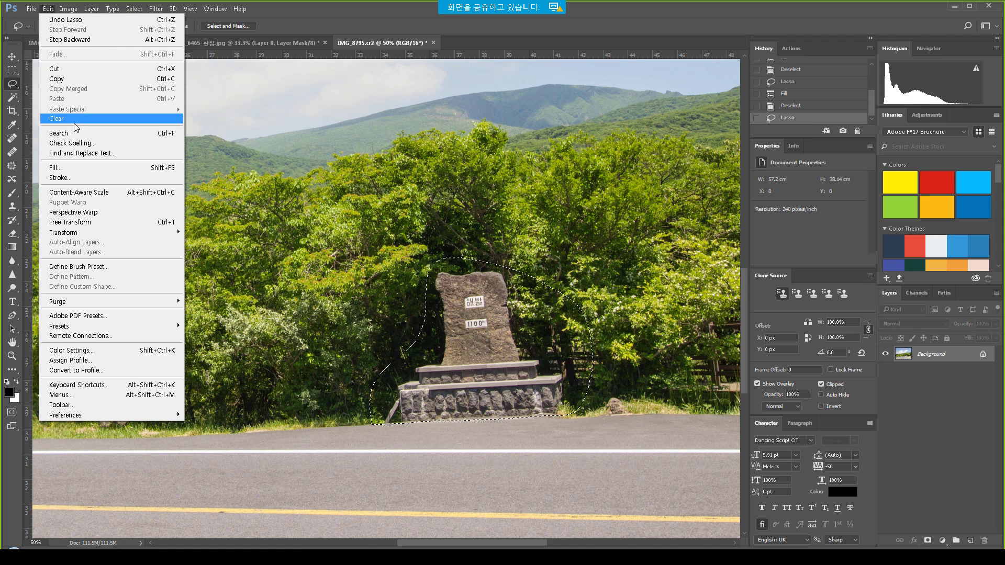
click(100, 168)
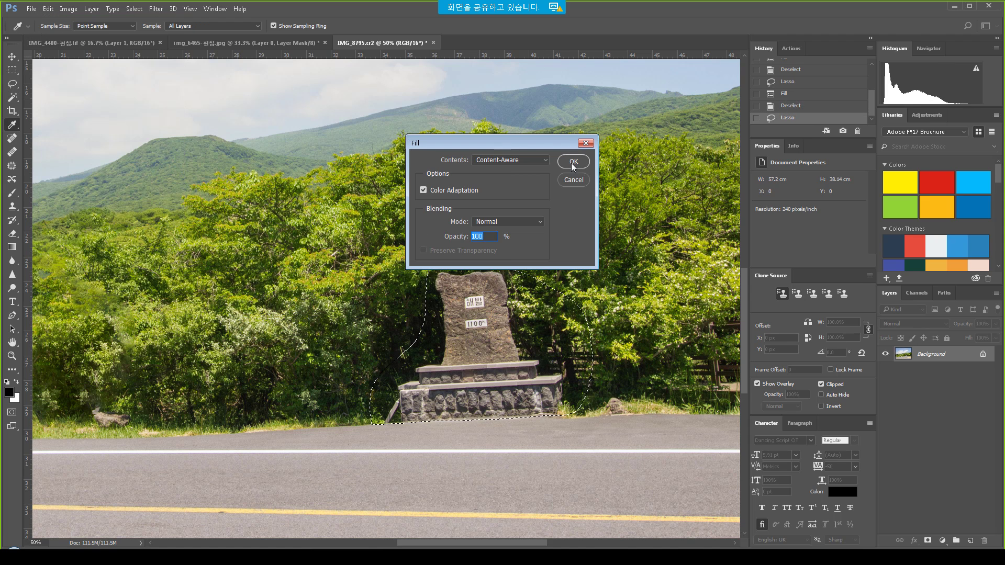
click(573, 161)
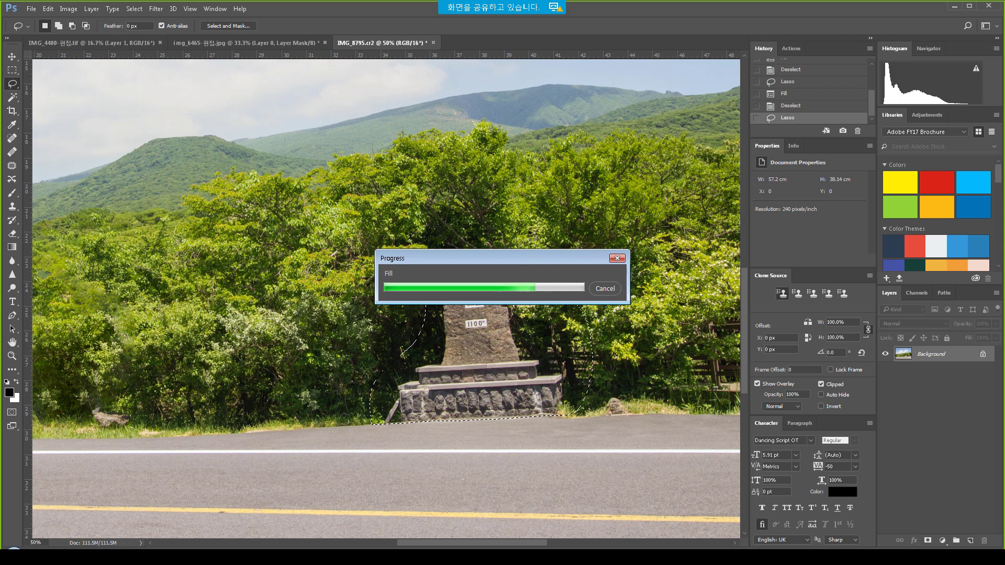
key(ctrl+d)
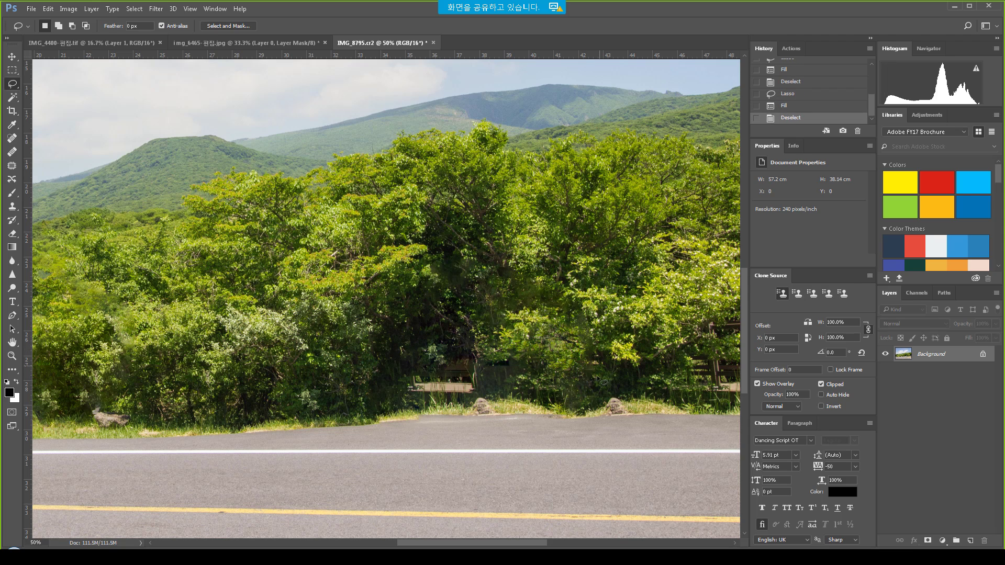
Lasso the stray fence fragment where the monument stood, replace it with a Content-Aware fill, and deselect.
drag(538, 358, 481, 337)
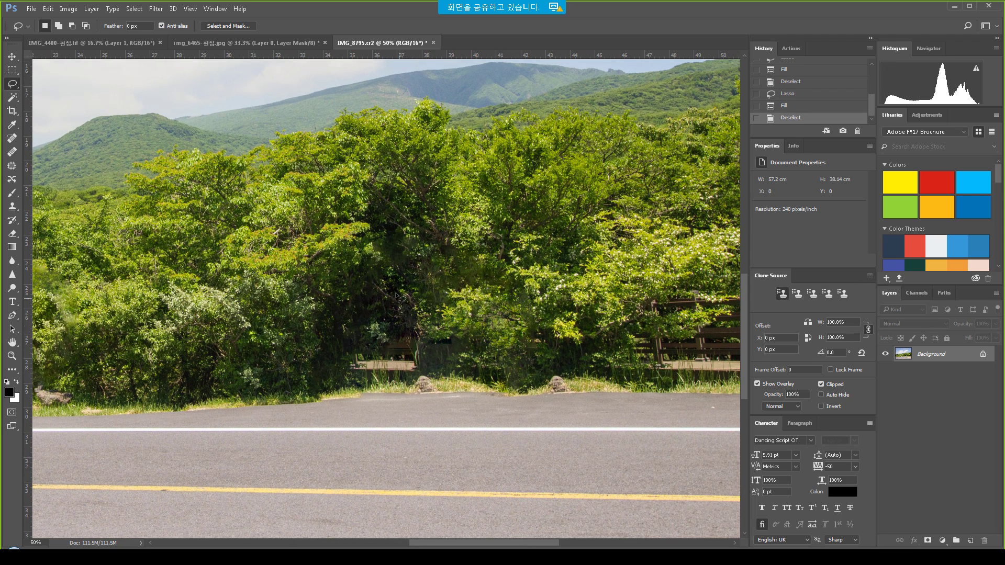
mouse_move(386, 289)
mouse_down()
mouse_move(343, 300)
mouse_move(324, 379)
mouse_move(405, 380)
mouse_move(460, 352)
mouse_move(445, 302)
mouse_move(387, 290)
mouse_up()
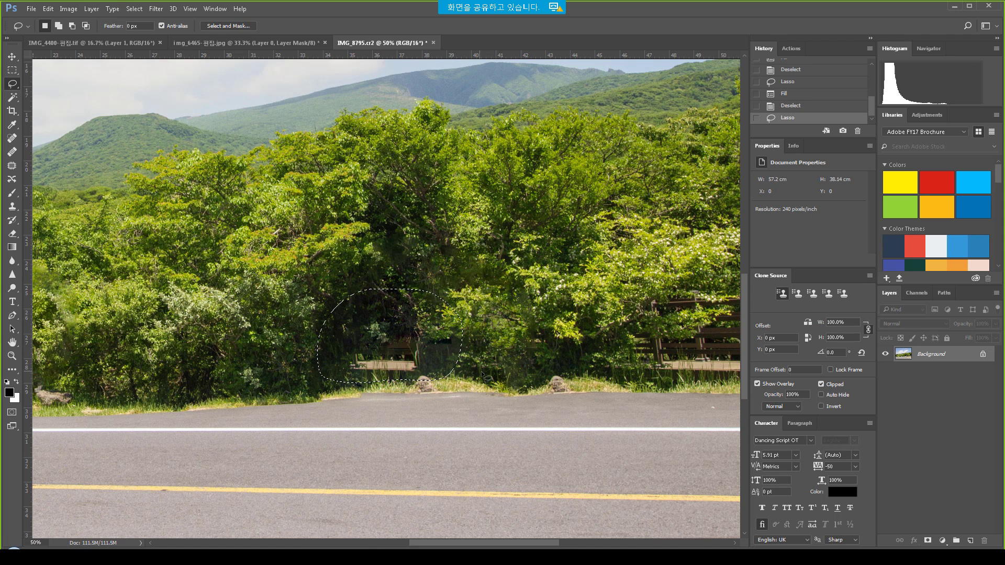
key(shift+BackSpace)
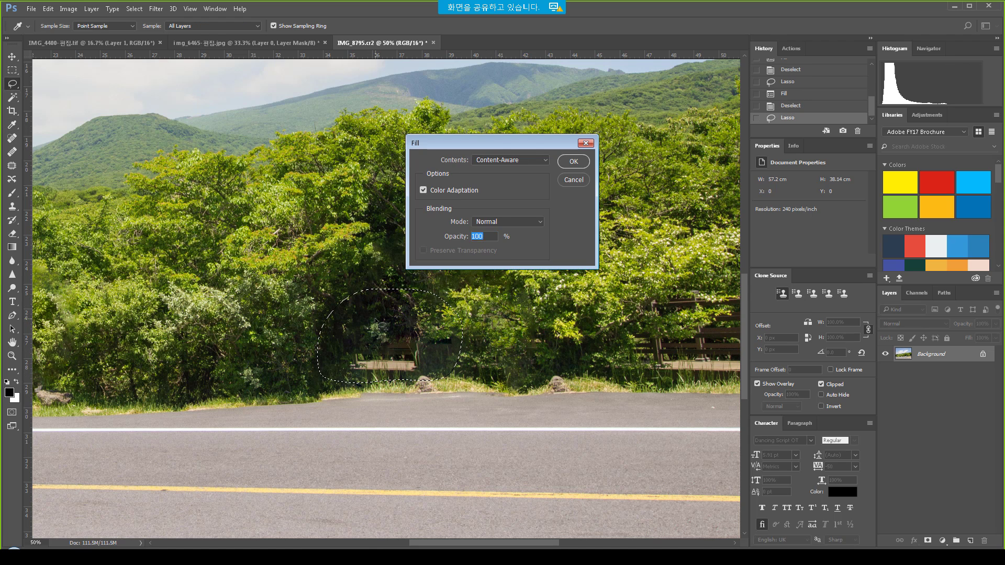
key(Return)
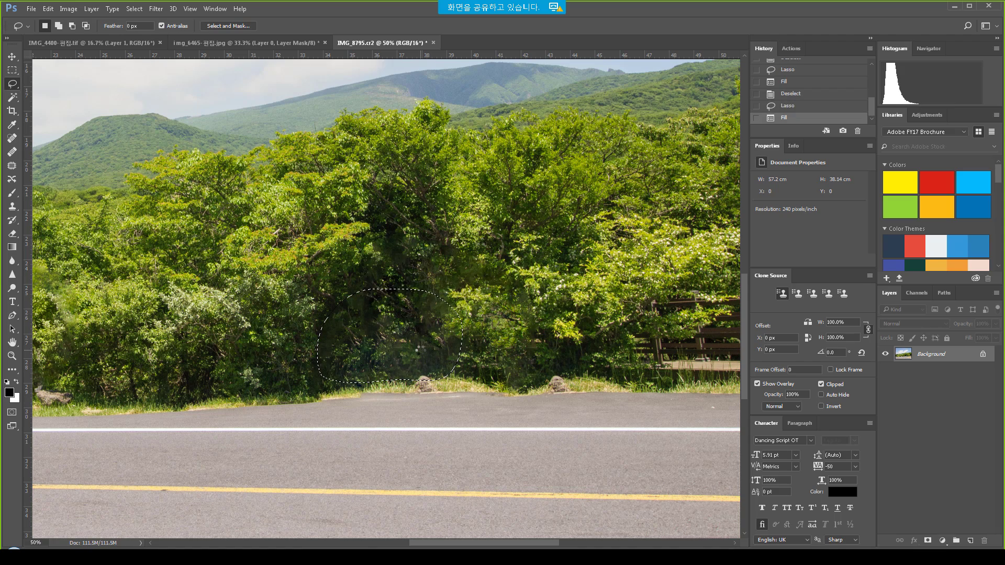
key(ctrl+d)
Check the retouched landscape as a whole and save it.
drag(504, 377, 488, 332)
alt+click(487, 333)
alt+click(487, 333)
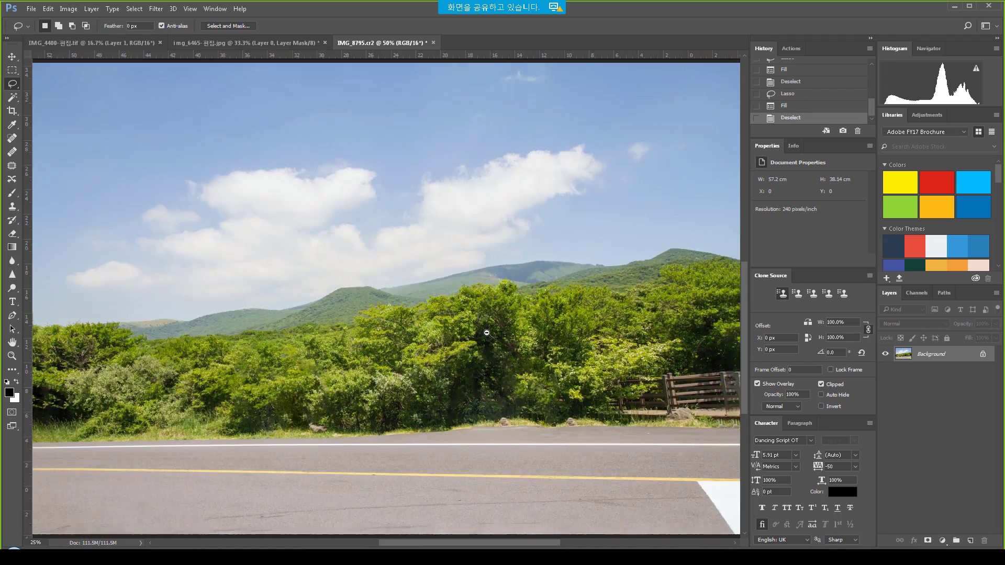
alt+click(486, 333)
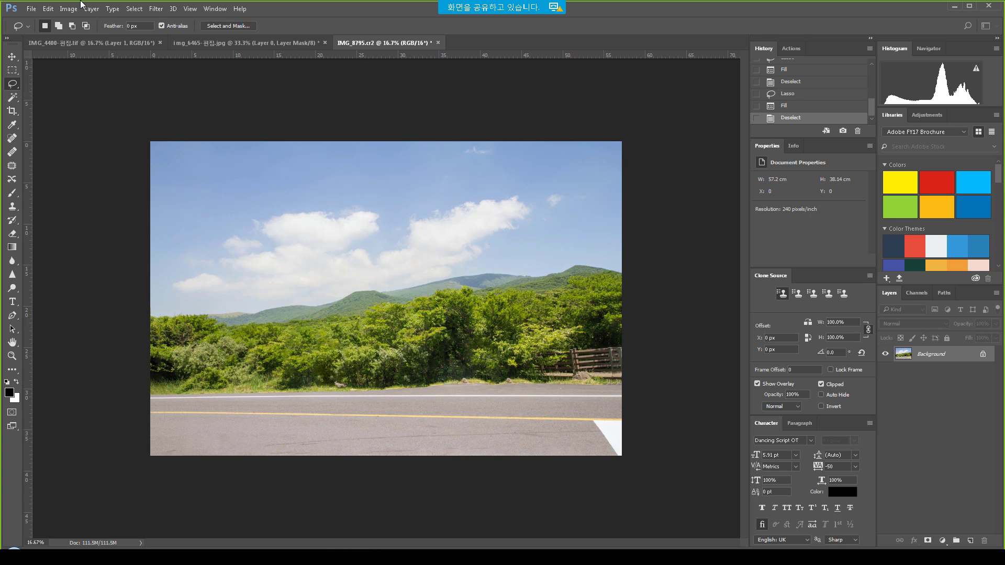
click(31, 8)
click(52, 115)
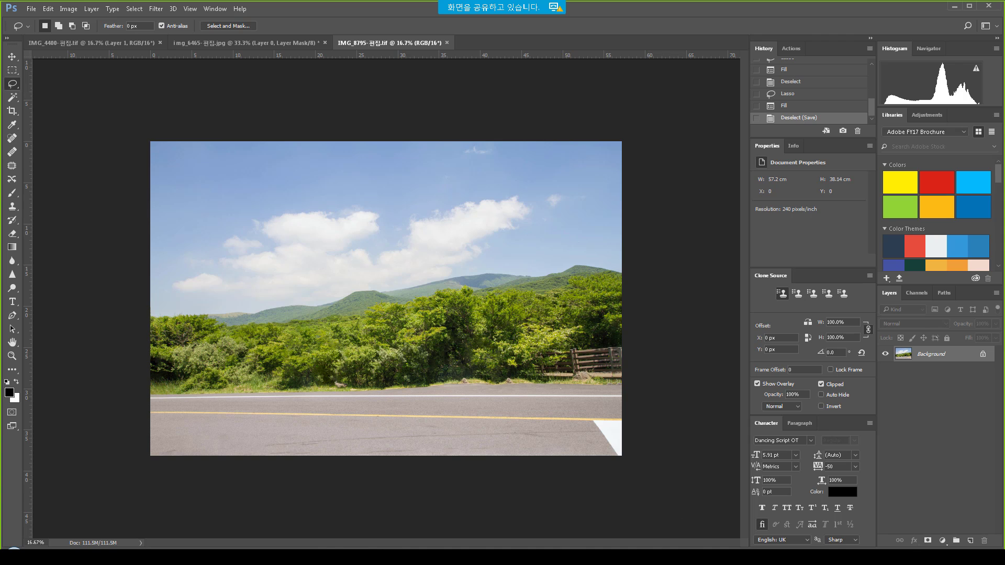
Switch to Lightroom, select the FARM TOMITA sign photo IMG_9763.cr2, and open it for editing in Adobe Photoshop CC 2017.
key(alt+Tab)
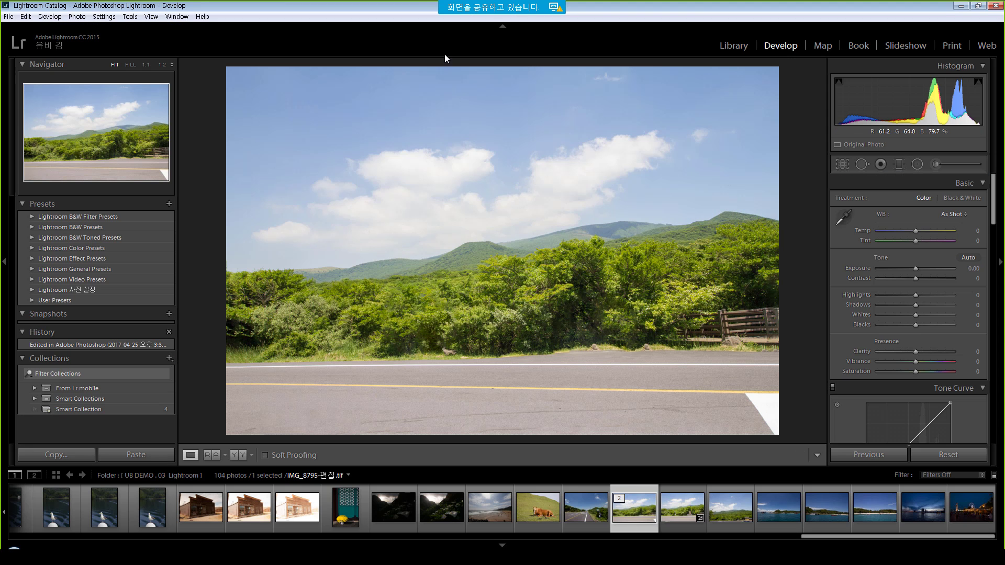
click(687, 527)
click(643, 527)
drag(872, 536, 626, 530)
click(520, 526)
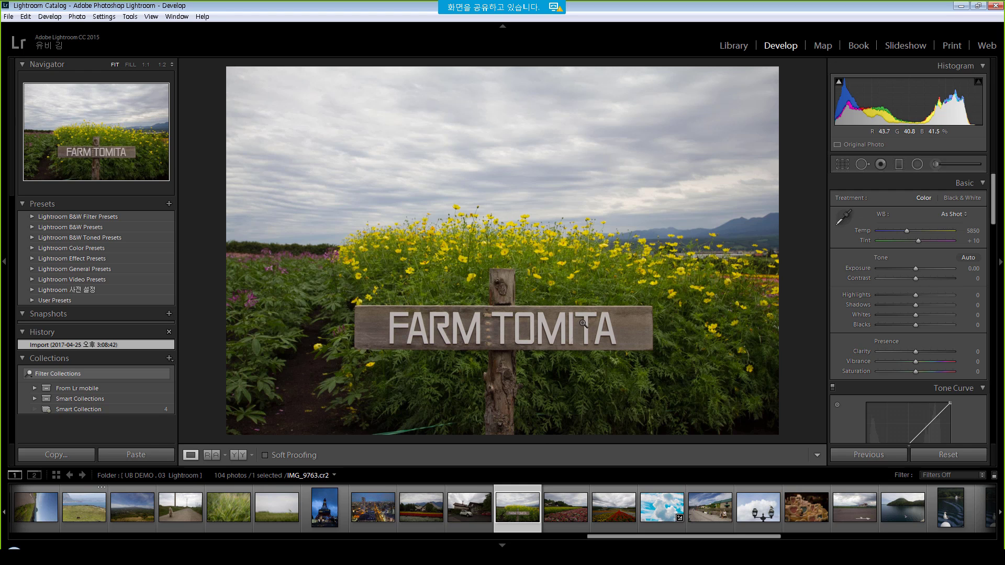
right_click(624, 232)
mouse_move(662, 325)
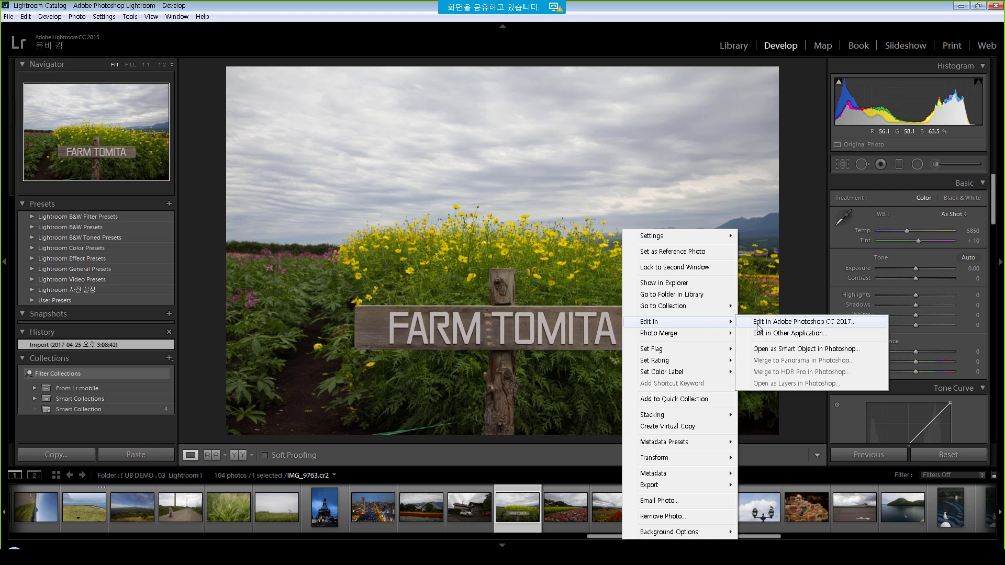
click(759, 322)
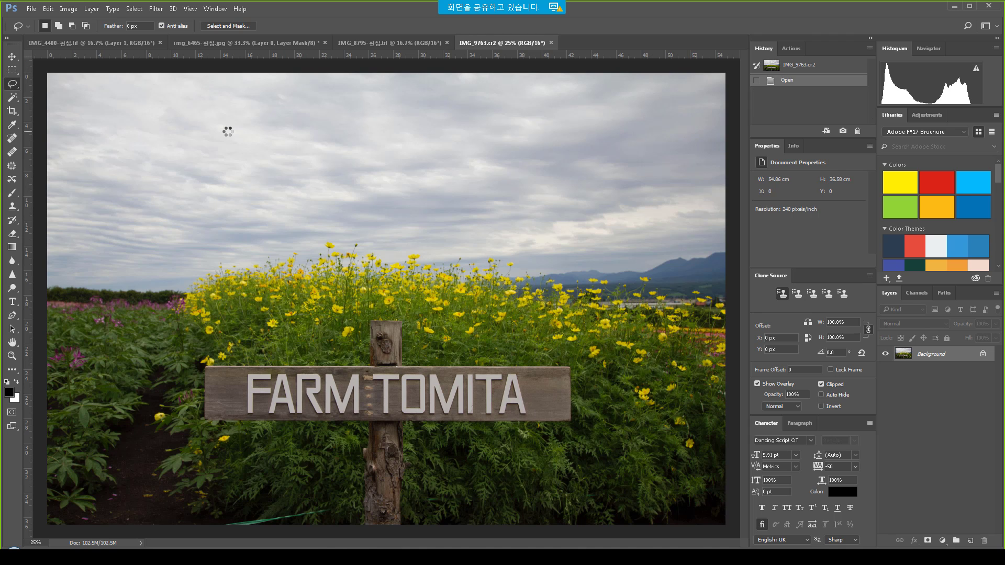
Close all documents except IMG_9763.cr2, discarding the changes to the cat cut-out.
click(160, 43)
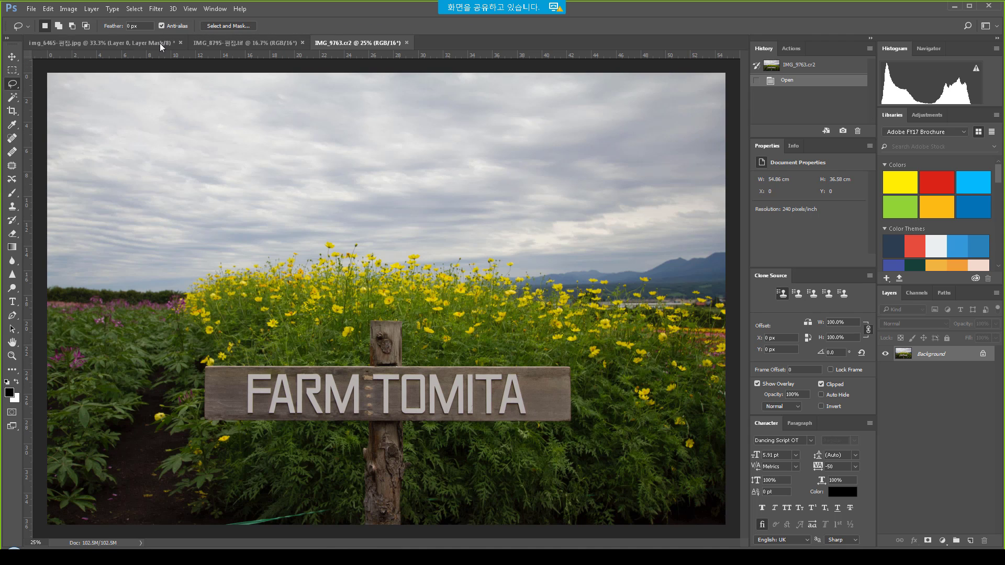
click(180, 43)
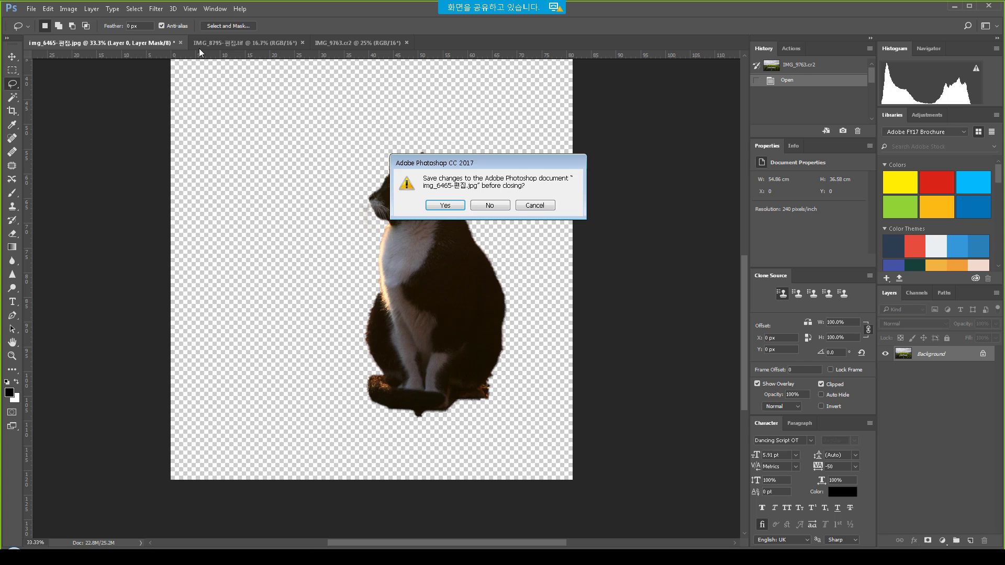
click(498, 207)
click(134, 45)
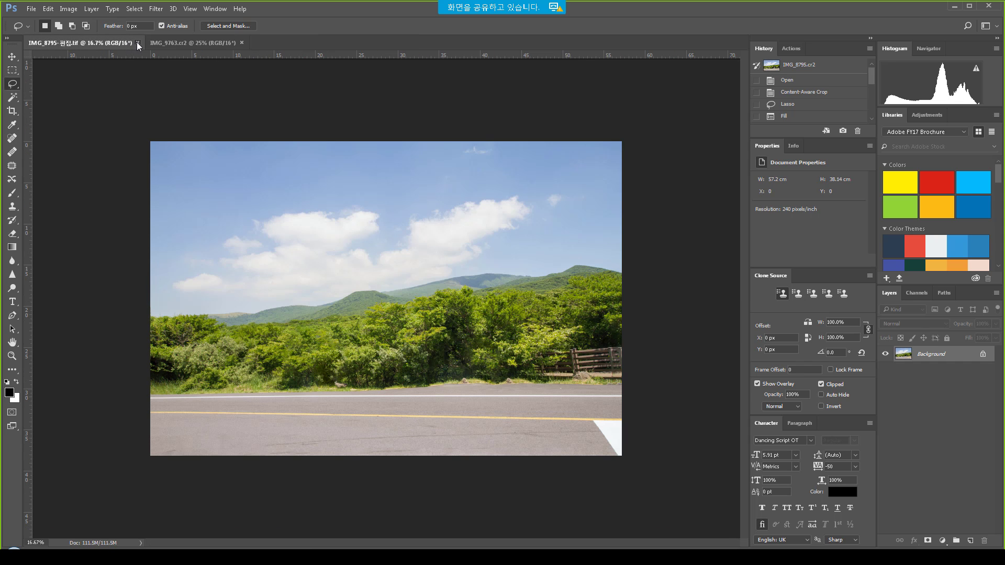
click(138, 43)
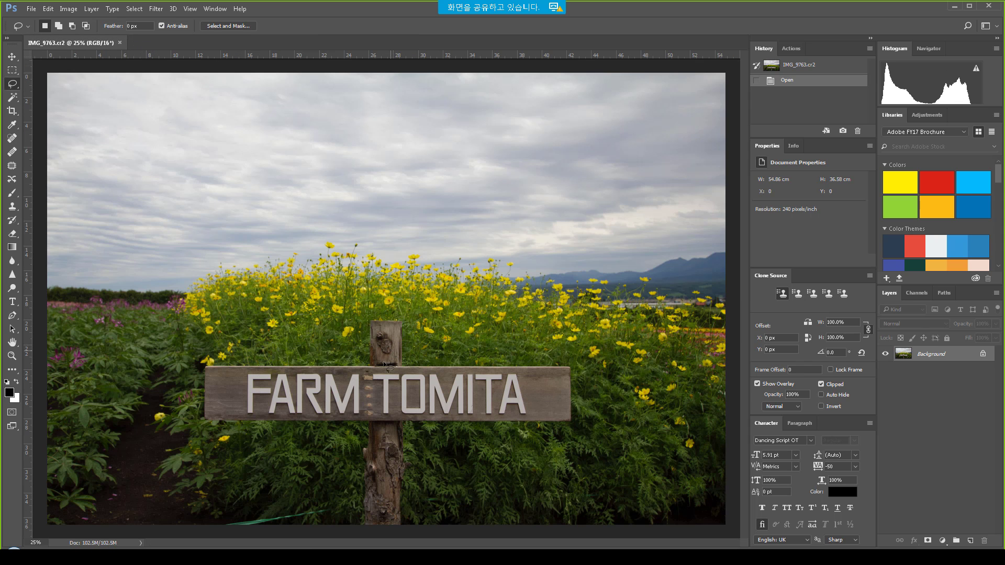
Run Match Font on the sign photo with the crop marks fitted closely around the FARM TOMITA lettering.
alt+scroll(354, 383, up, 1)
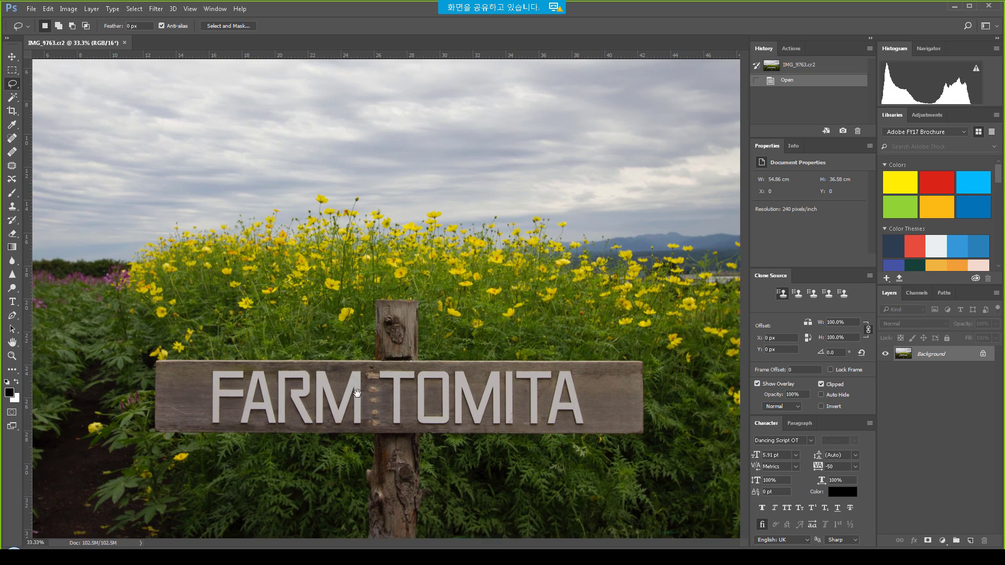
scroll(368, 373, down, 1)
alt+scroll(367, 373, down, 1)
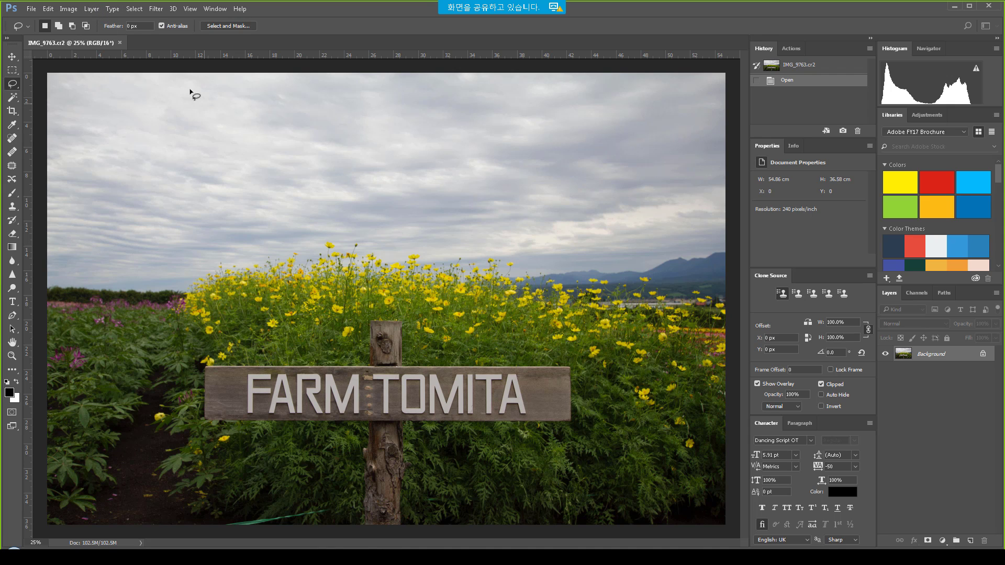
click(79, 10)
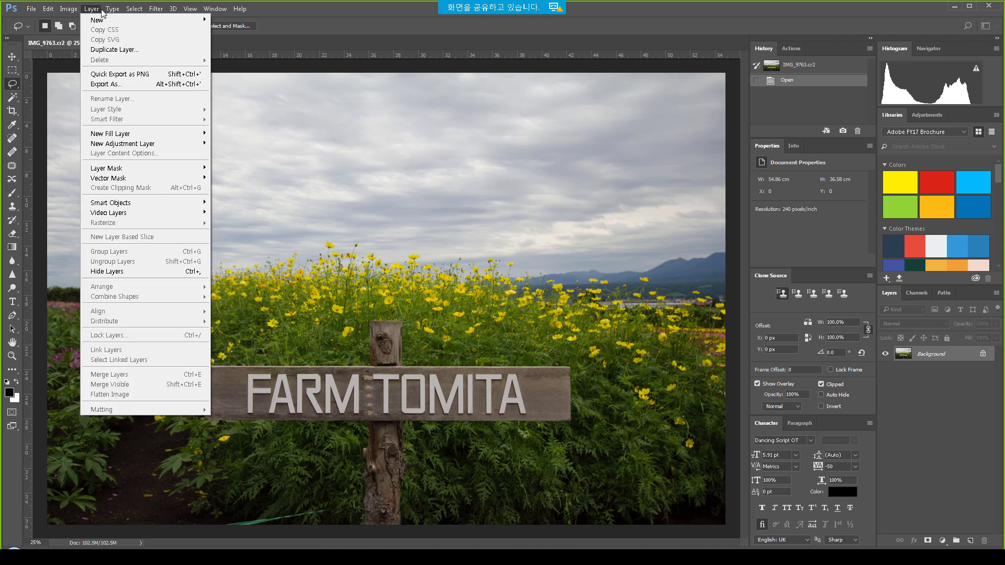
mouse_move(110, 10)
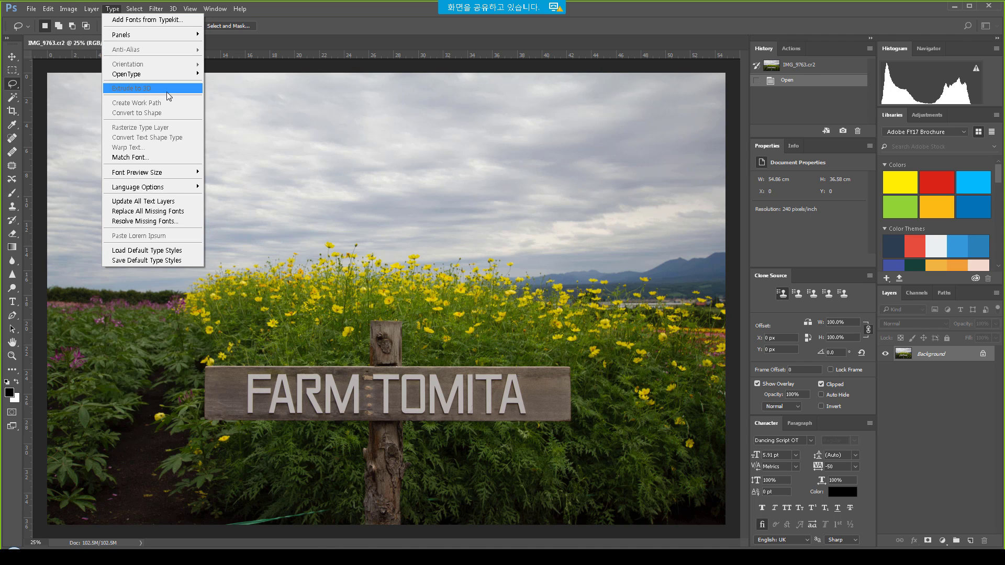
click(148, 158)
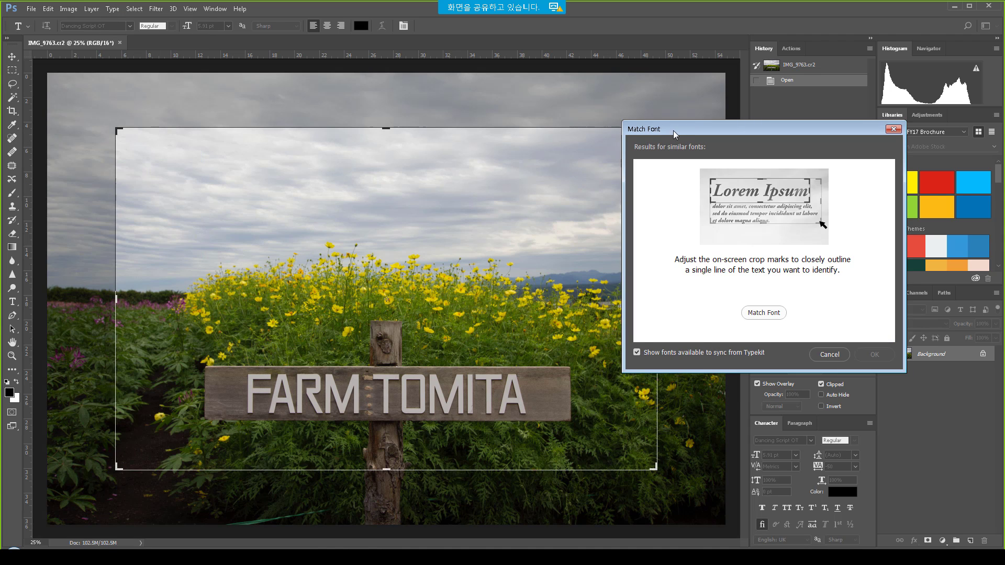
drag(676, 134, 759, 163)
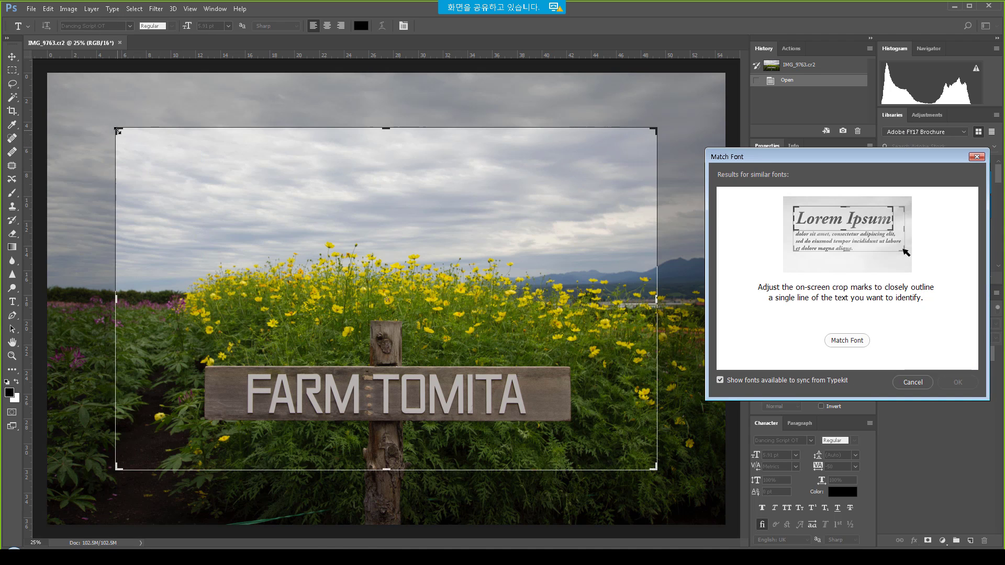
drag(116, 128, 233, 371)
drag(656, 471, 540, 421)
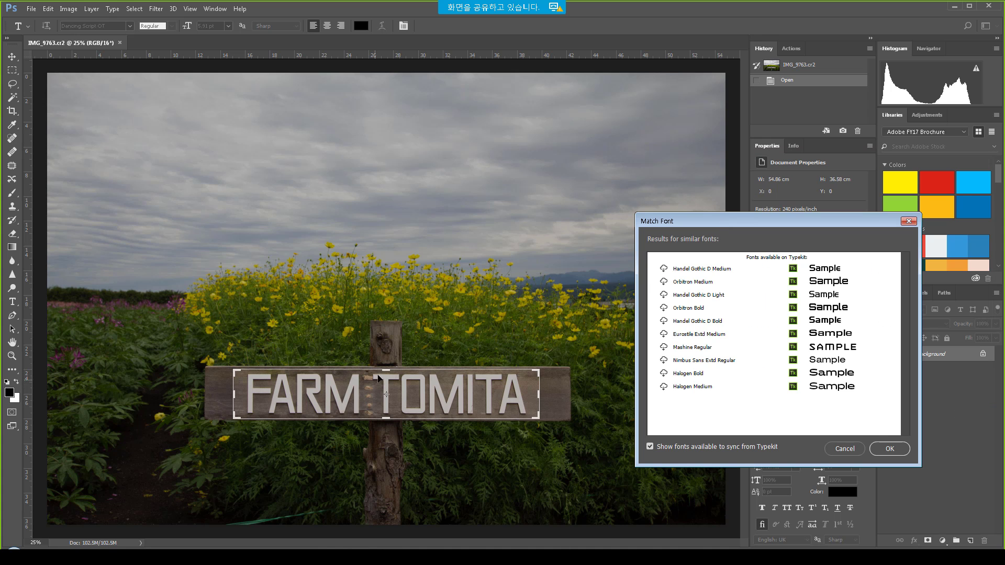
drag(387, 369, 387, 368)
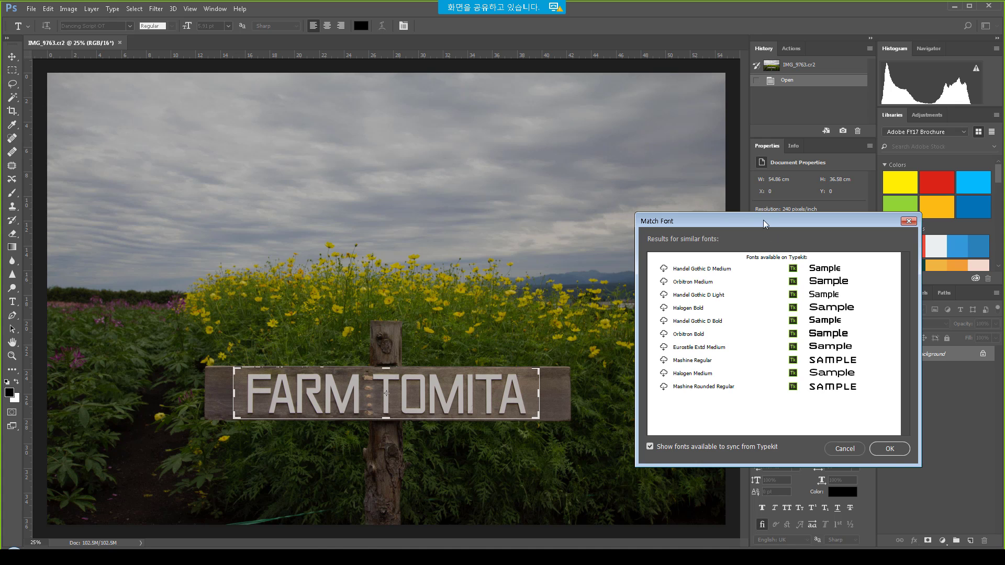
Show the synced fonts list in Creative Cloud, sync Handel Gothic D Light from the Typekit matches, and accept it.
key(alt+Tab)
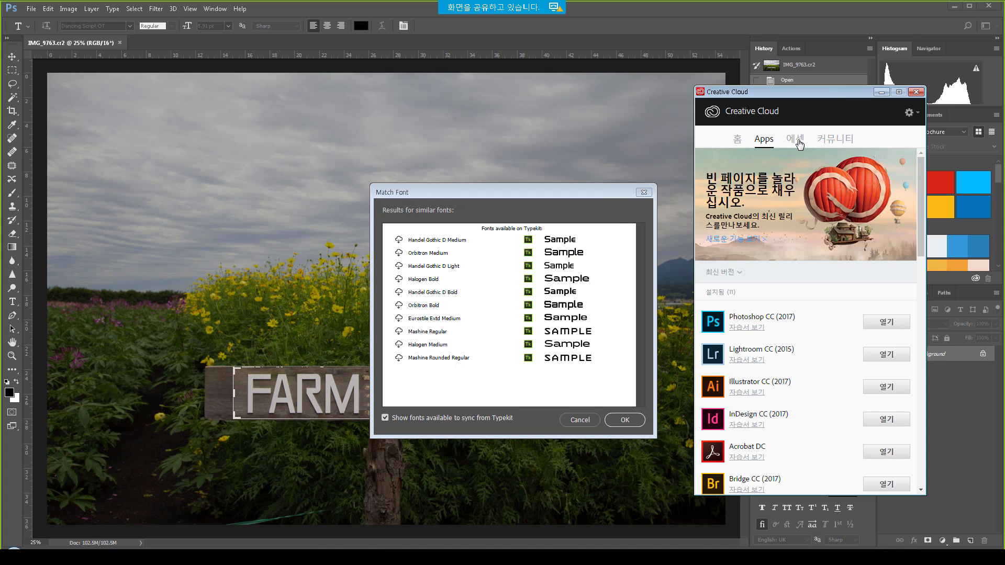
click(795, 139)
click(747, 161)
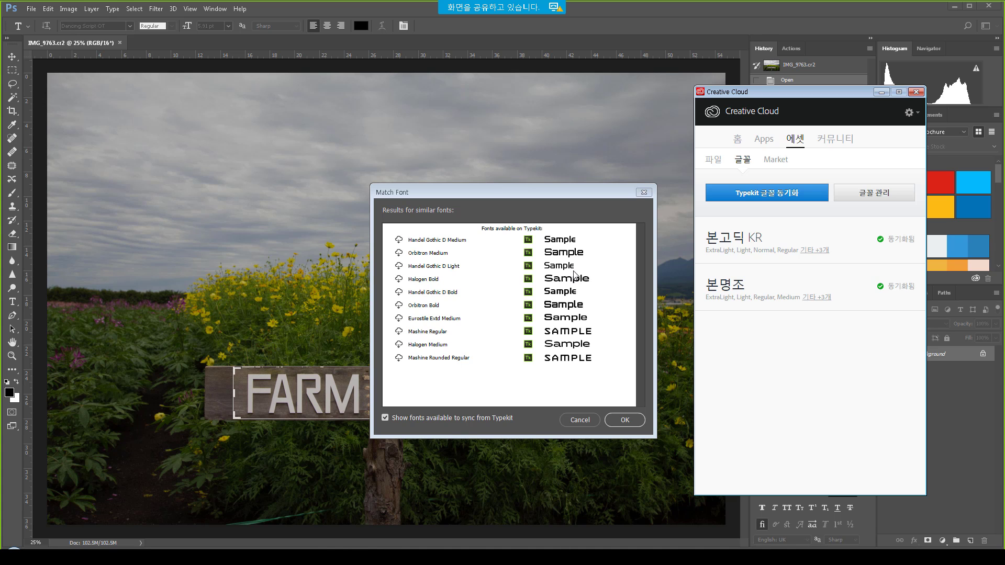
click(401, 268)
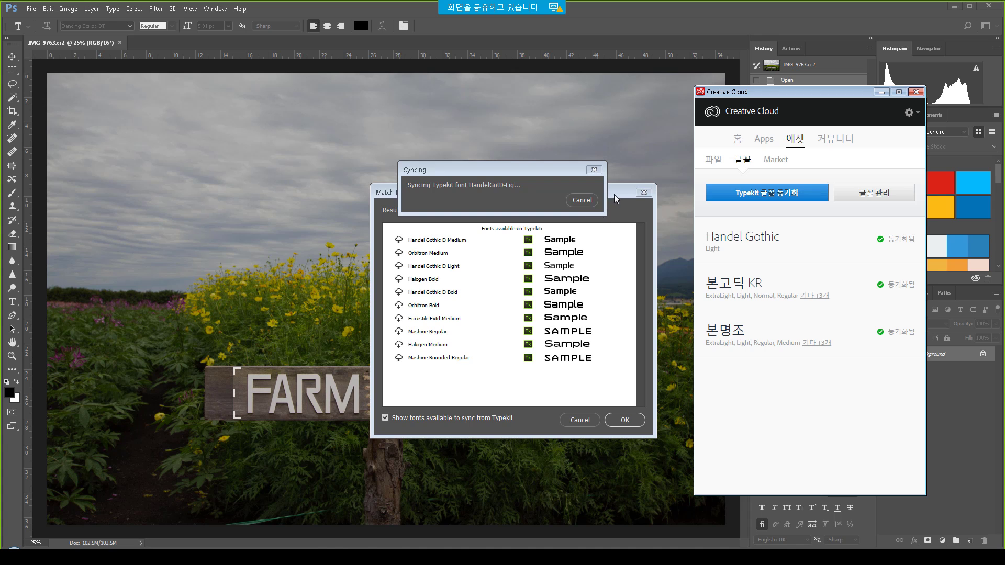
click(632, 422)
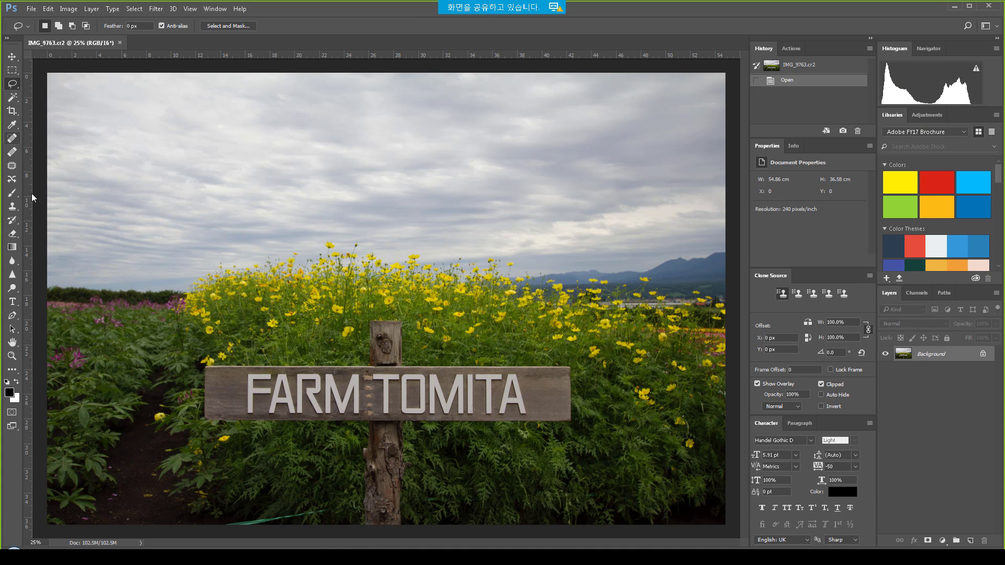
Add the text FARM in Handel Gothic D above the sign's lettering and scale it to about 10.4 cm wide.
click(12, 302)
click(249, 335)
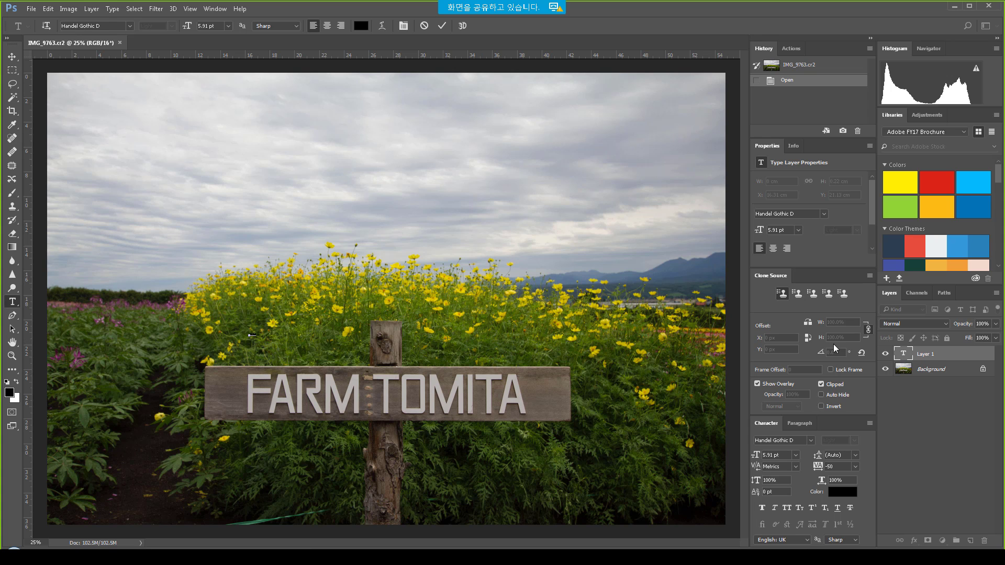
click(927, 355)
key(ctrl+t)
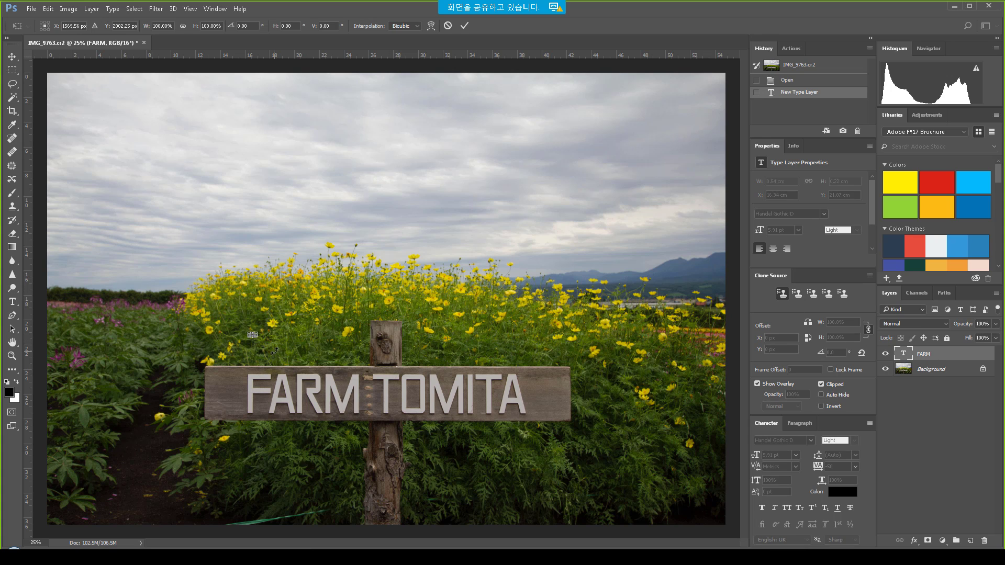
drag(259, 331, 398, 247)
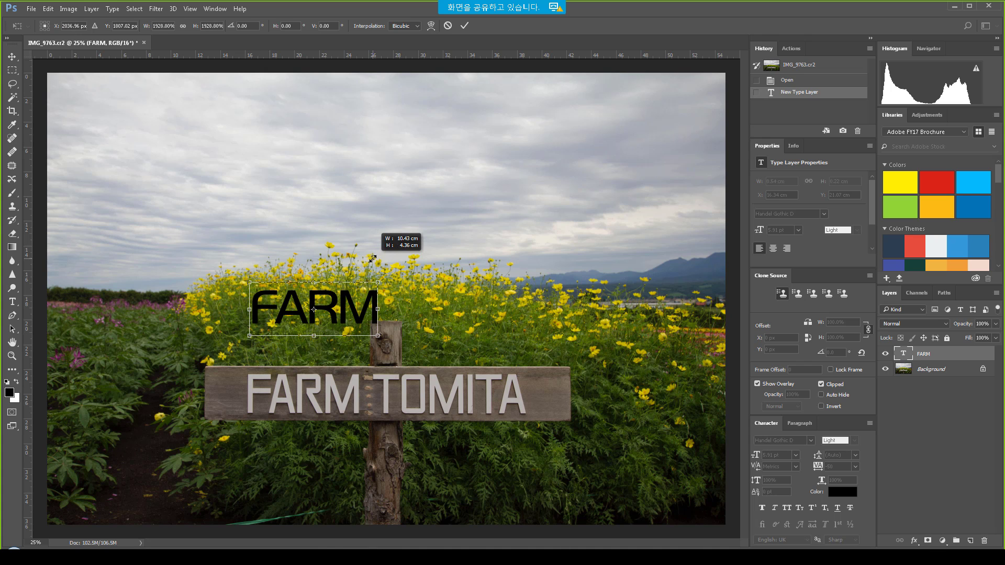
drag(354, 327, 352, 345)
key(Return)
Replace the FARM text with DAOUDATA and nudge it slightly down toward the sign.
key(t)
click(334, 343)
key(ctrl+a)
text(DA)
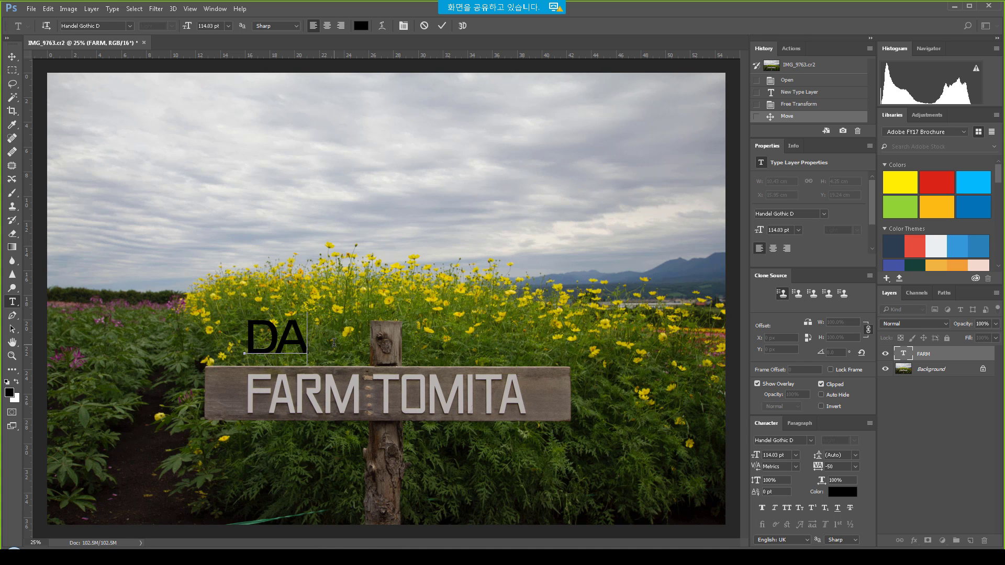
text(OUDATA)
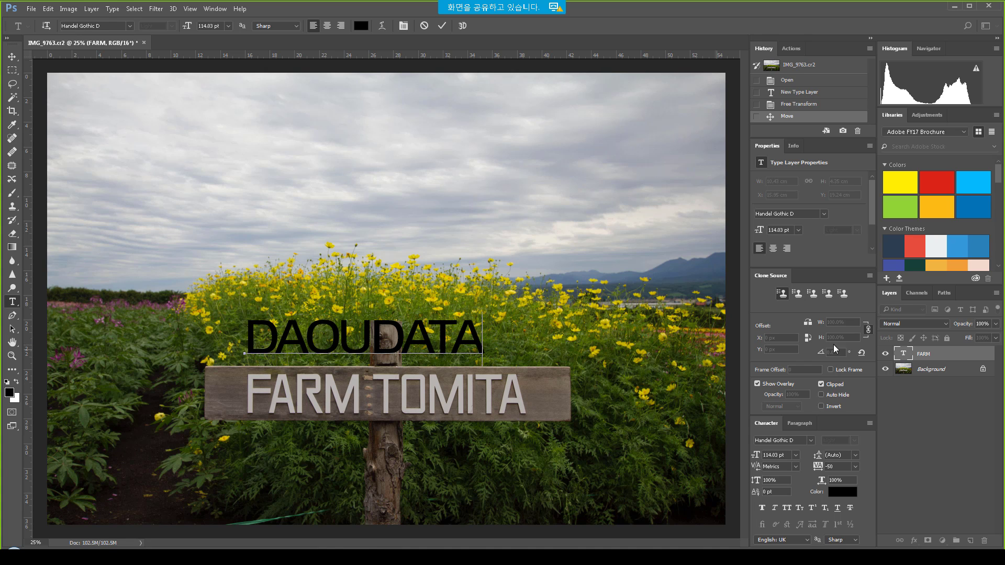
click(938, 357)
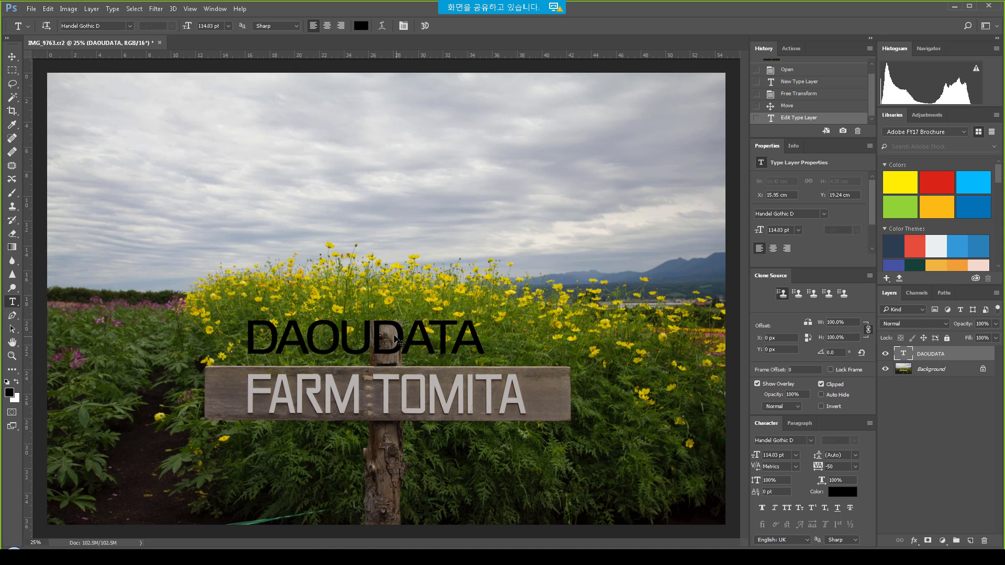
drag(395, 336, 397, 341)
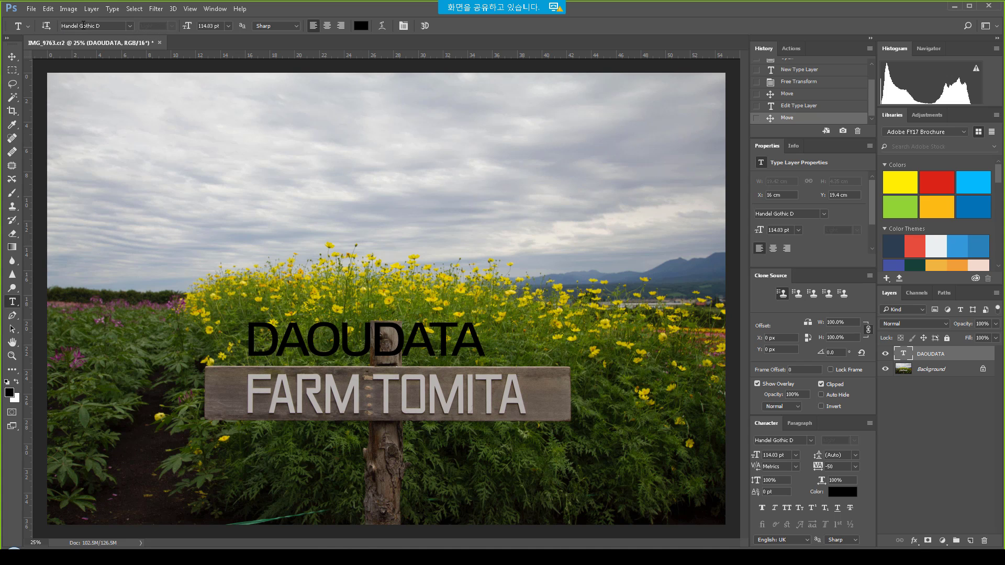
Filter the font list to Typekit fonts and mark Handel Gothic D, Source Han Sans KR and Source Han Serif K as favourites.
click(128, 27)
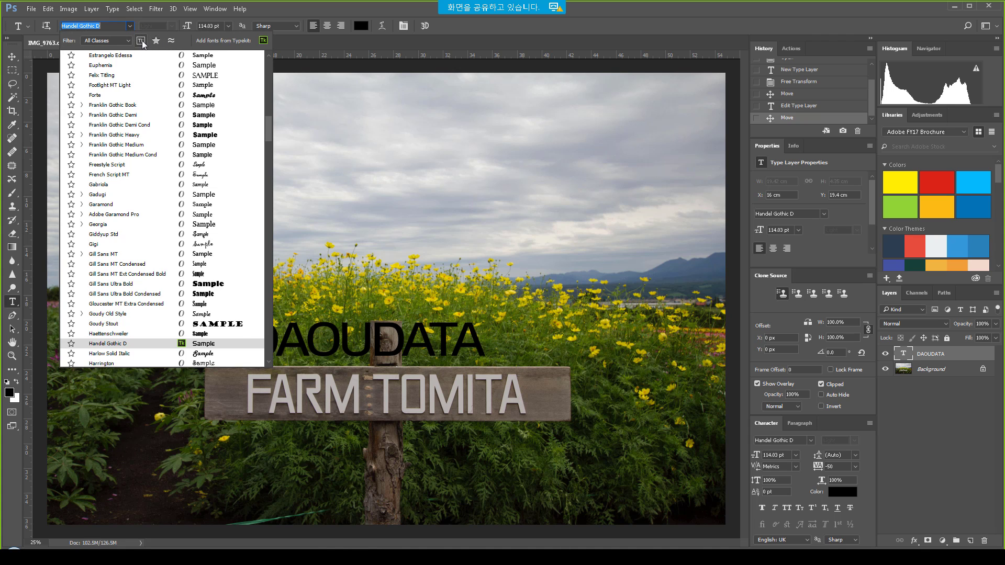
click(140, 41)
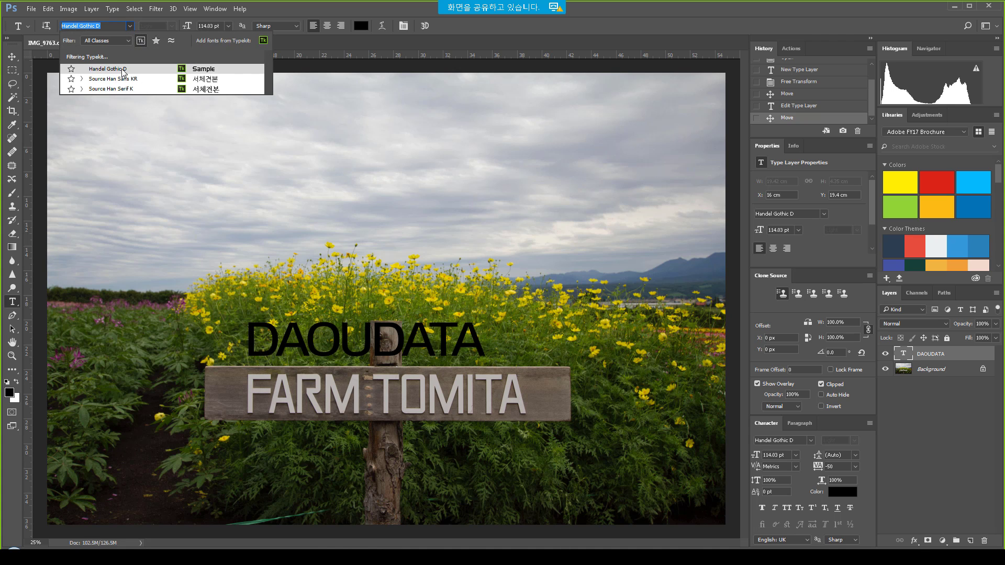
click(71, 69)
click(71, 78)
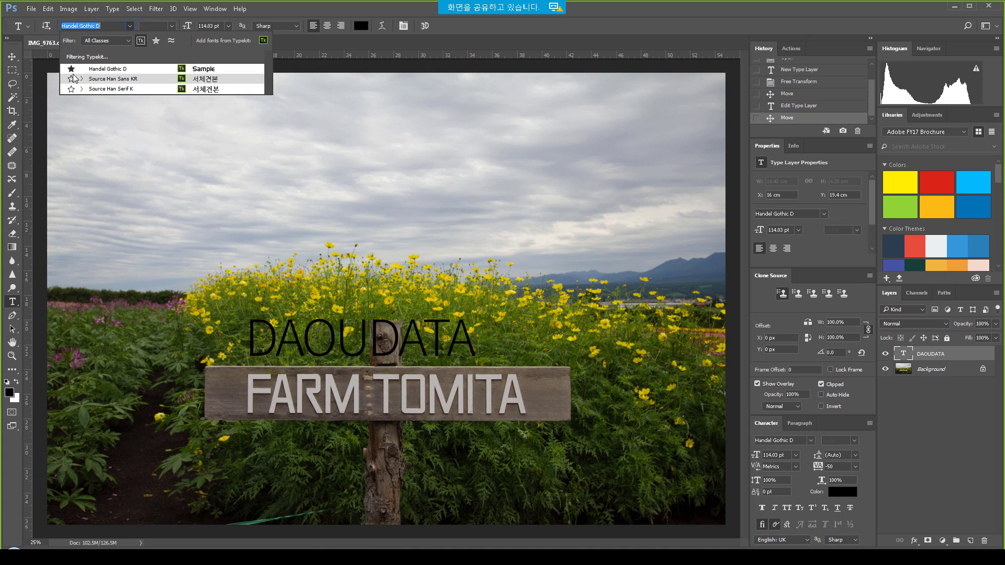
click(71, 89)
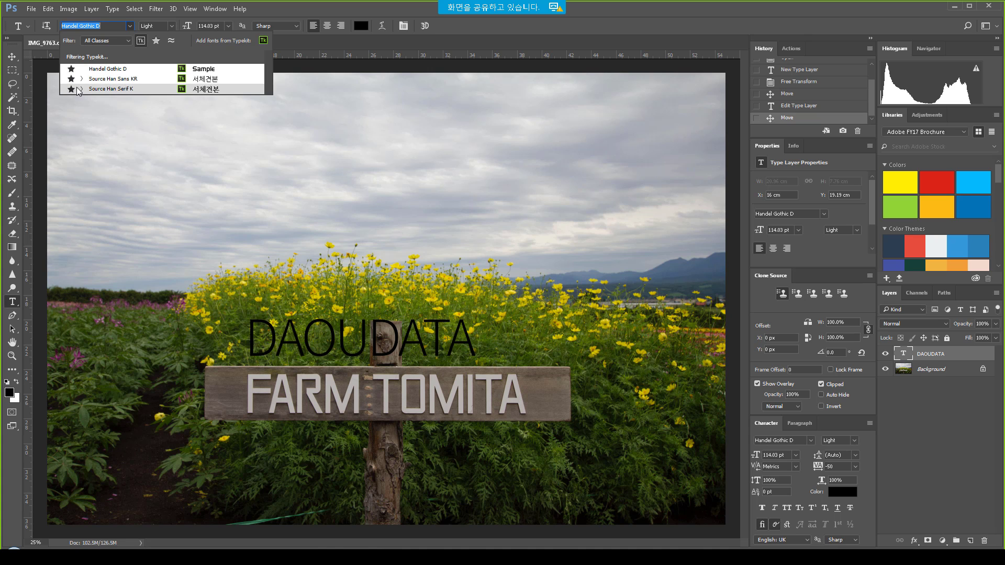
click(406, 39)
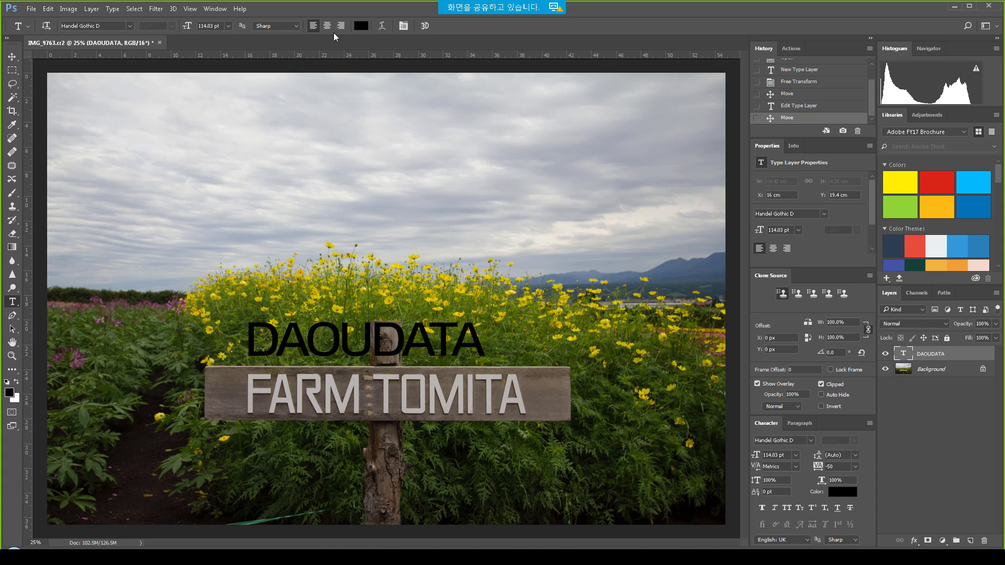
Recolor the DAOUDATA text with the light grey sampled from the sign's FARM lettering.
click(360, 26)
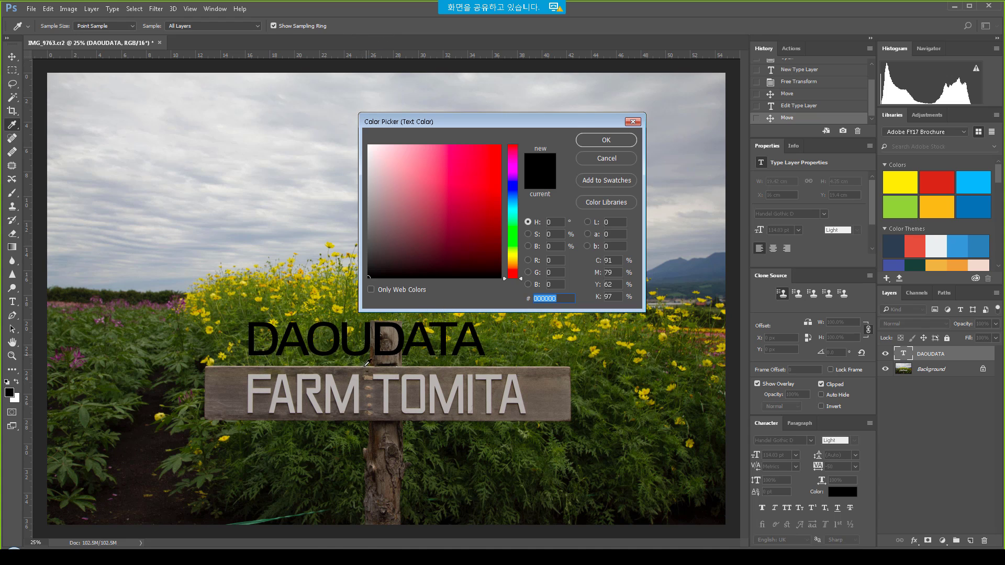
click(358, 381)
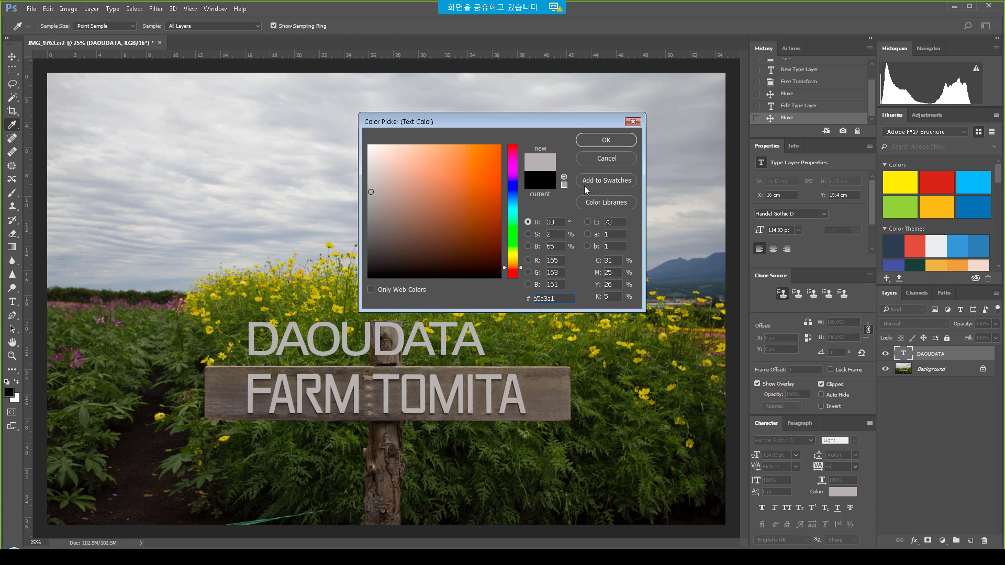
click(605, 141)
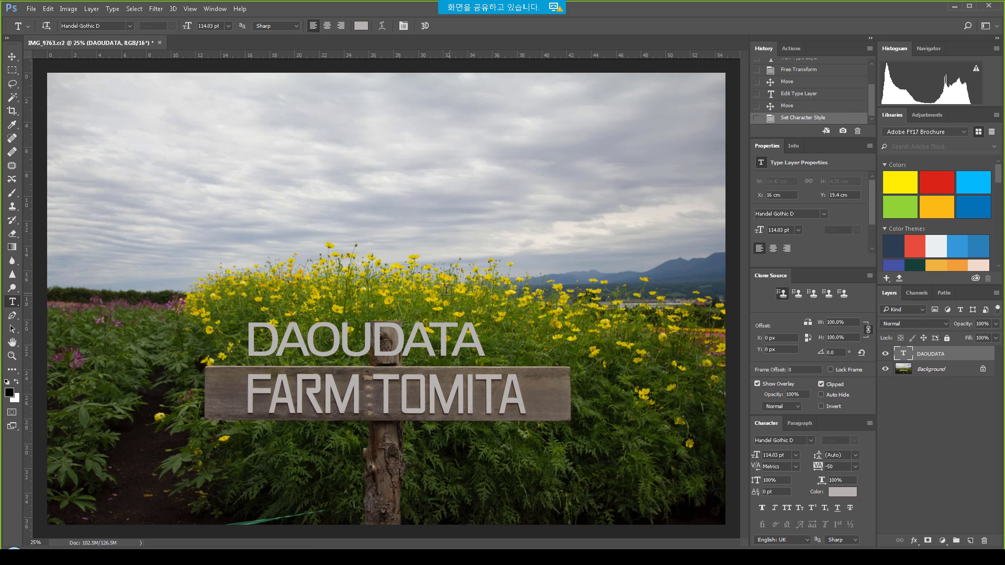
Move the DAOUDATA text down over the board's upper edge, just above the sign's lettering, and open its layer options.
scroll(308, 375, up, 4)
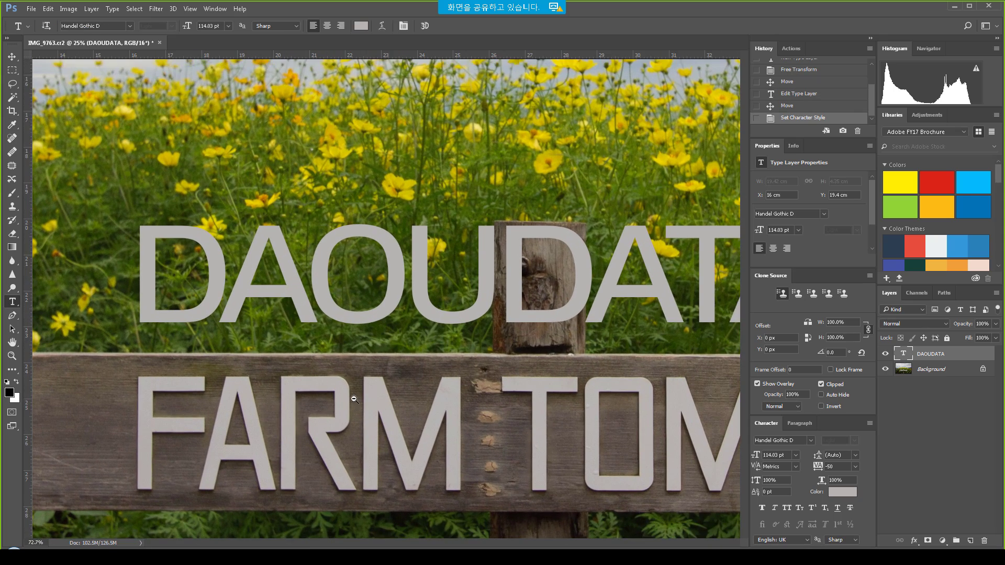
drag(267, 321, 301, 299)
drag(262, 259, 262, 303)
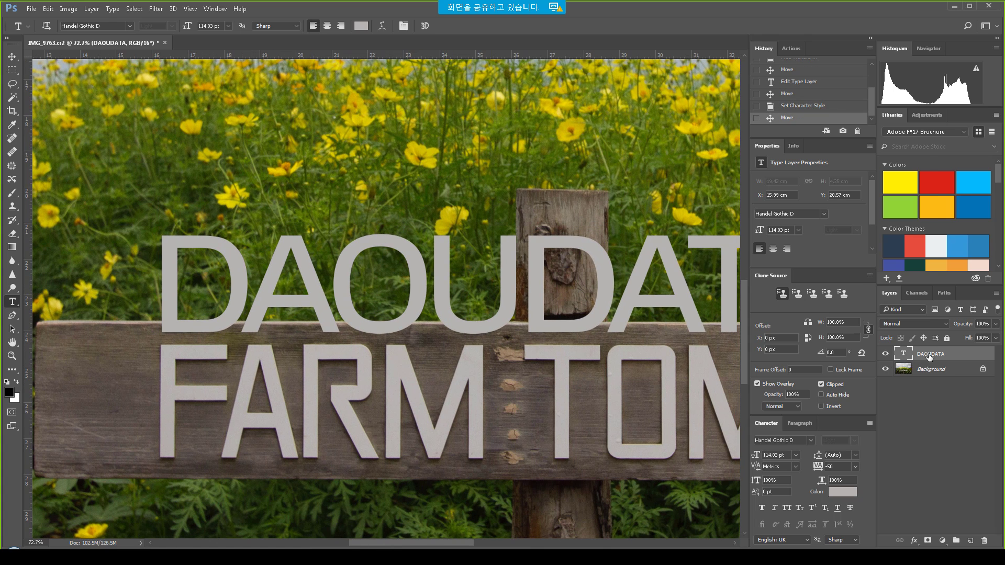
right_click(927, 357)
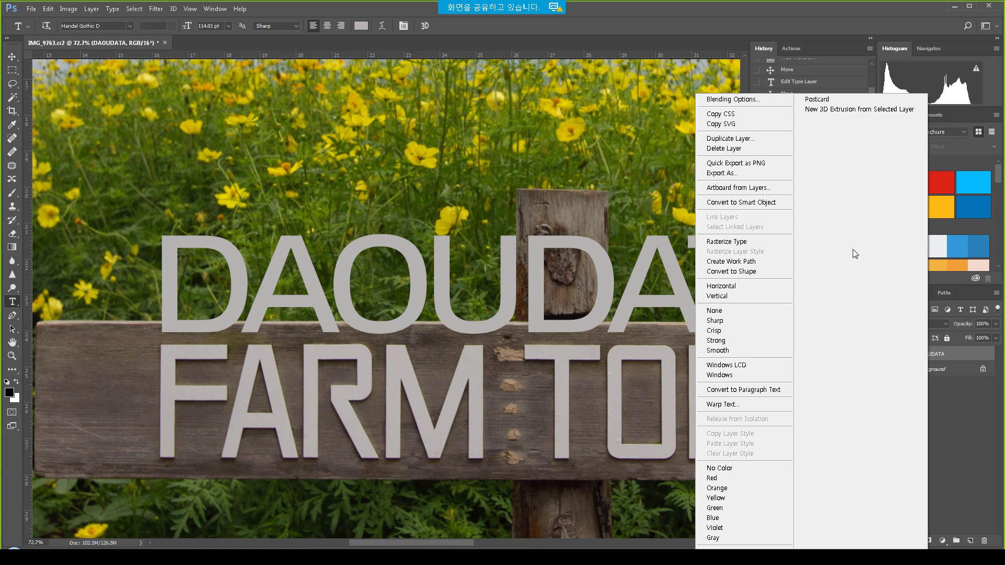
Add a drop shadow to the DAOUDATA text layer with 82% opacity and slightly adjusted distance and size.
click(733, 99)
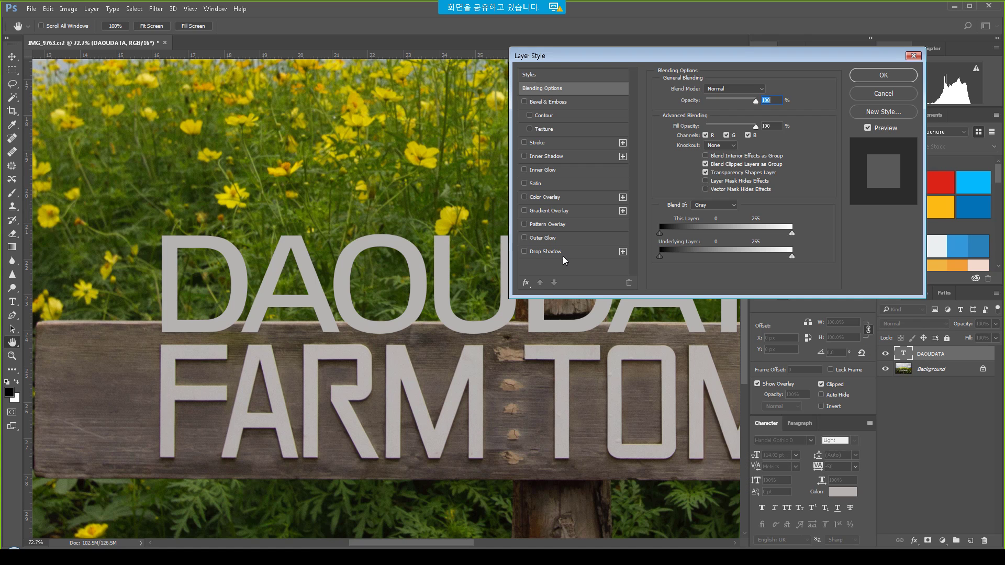
click(564, 251)
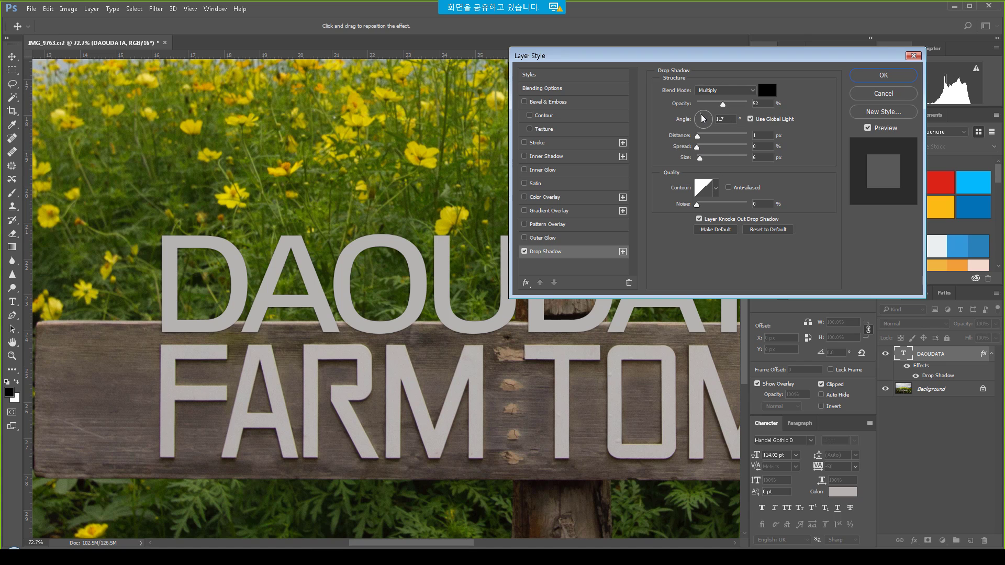
drag(700, 158, 702, 160)
mouse_move(722, 105)
mouse_down()
mouse_move(747, 106)
mouse_move(725, 106)
mouse_move(738, 106)
mouse_up()
mouse_move(702, 158)
mouse_down()
mouse_move(700, 137)
mouse_move(701, 161)
mouse_up()
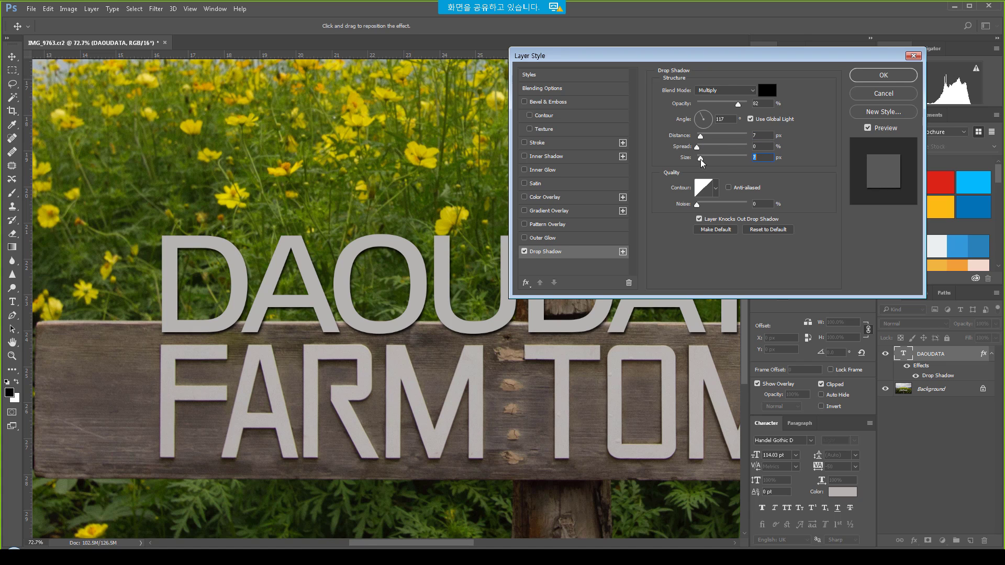
drag(701, 138, 699, 139)
click(884, 75)
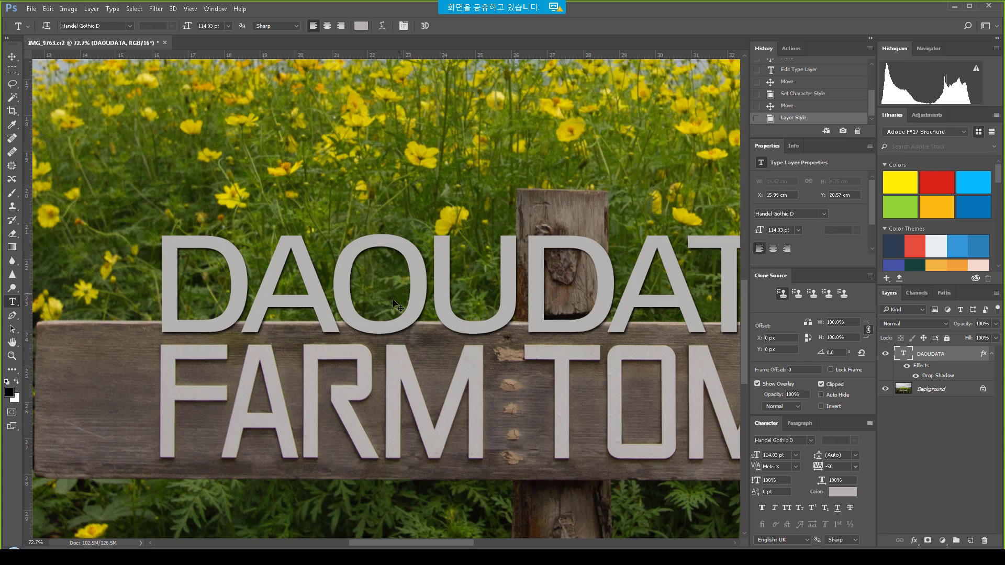
Move the DAOUDATA text down onto the wooden sign board, centred over the FARM TOMITA lettering.
drag(390, 374, 380, 370)
alt+click(391, 370)
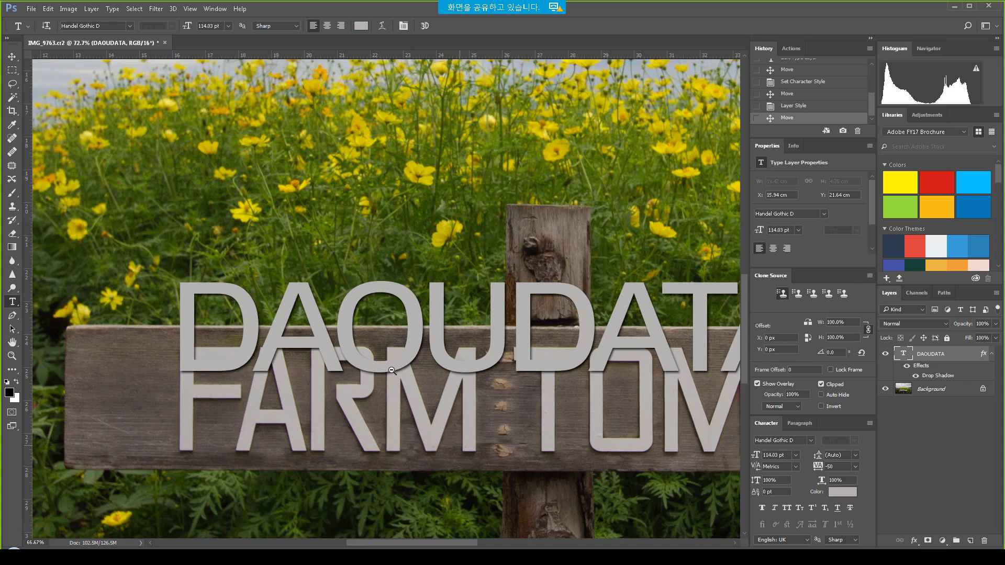
alt+click(391, 370)
drag(470, 385, 472, 358)
drag(471, 355, 471, 350)
Scale the DAOUDATA text proportionally to about 109.38% and hide its layer.
key(ctrl+t)
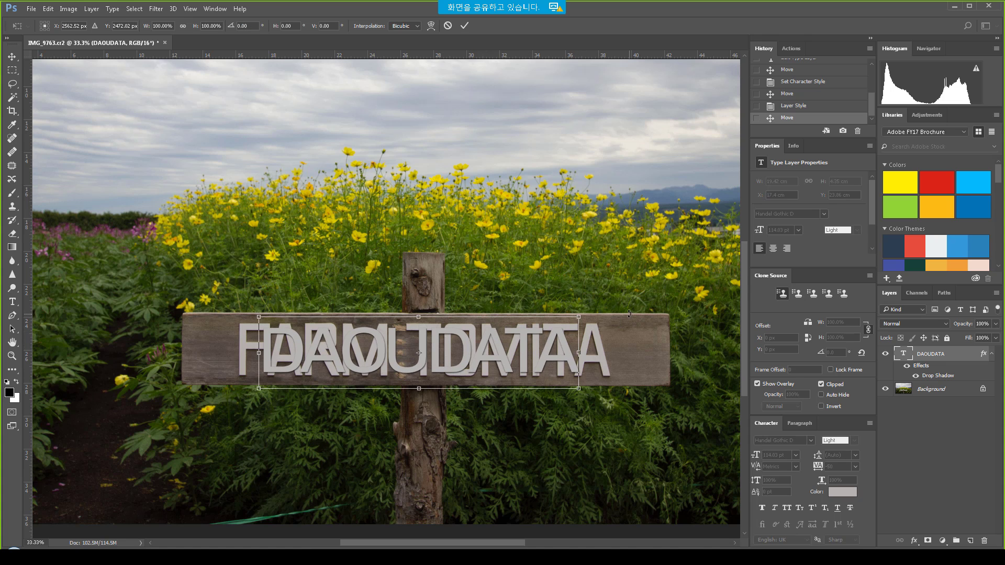
drag(578, 316, 594, 307)
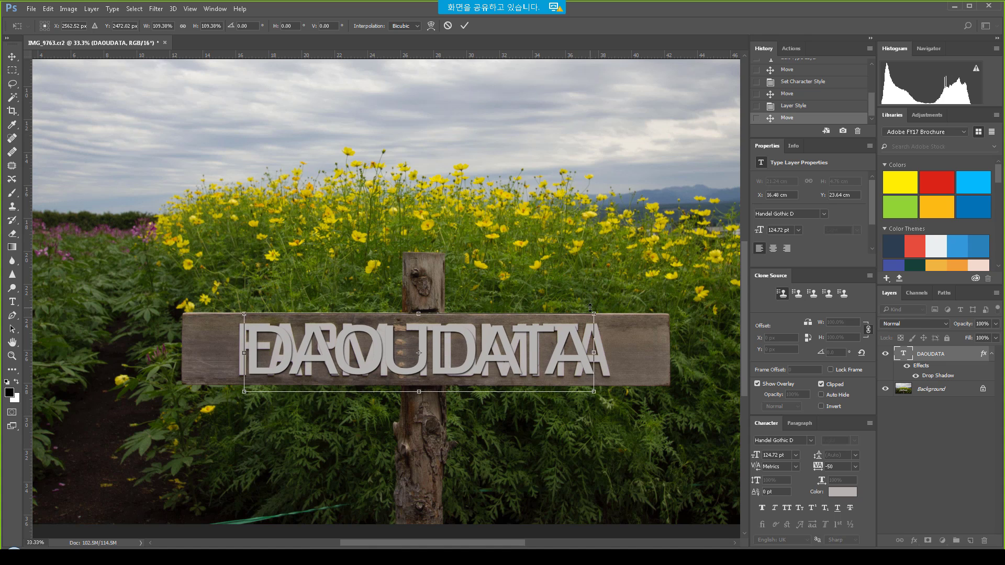
key(Return)
click(886, 355)
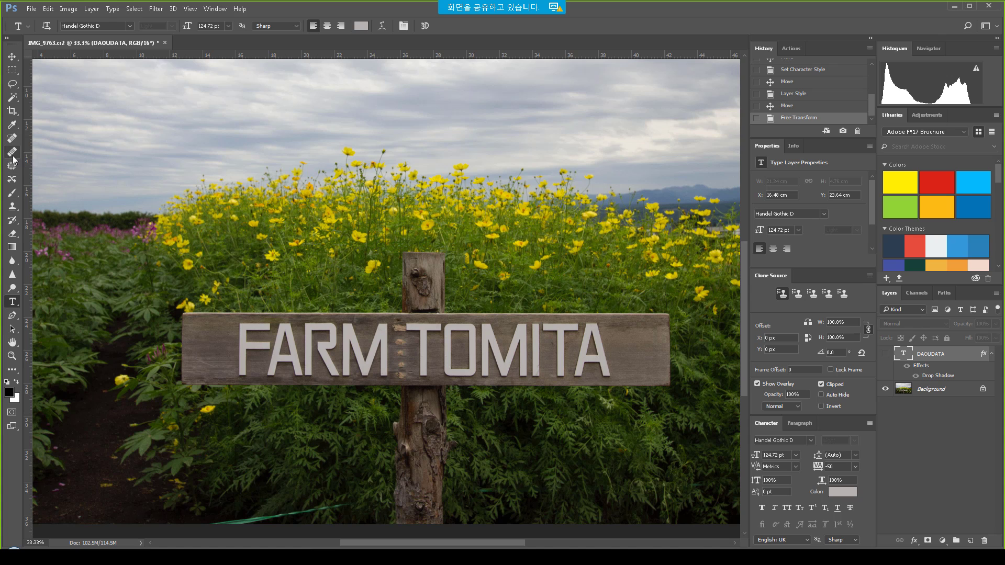
Select the letters FAR on the sign with a rectangular marquee, fill them Content-Aware on the Background layer, and deselect.
click(12, 70)
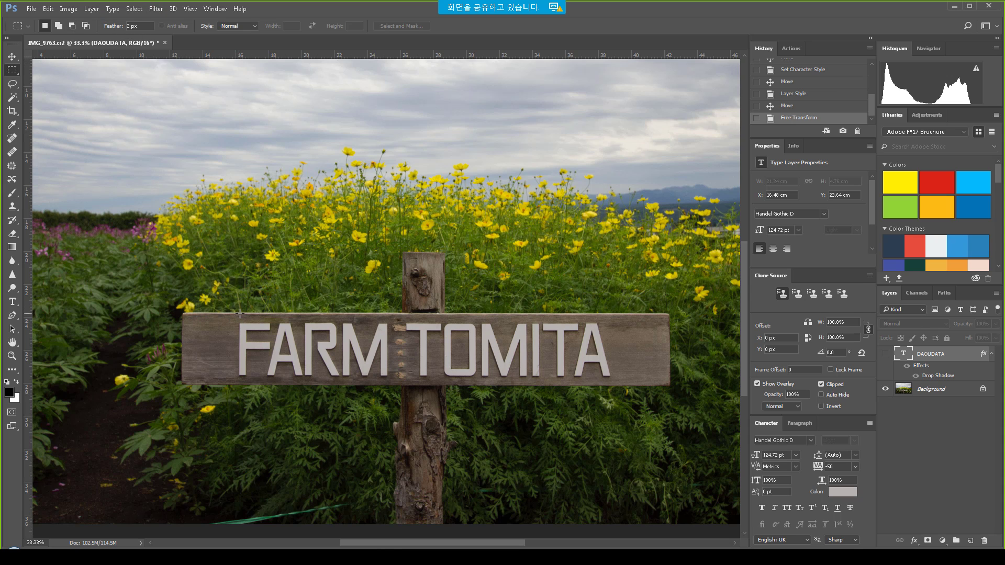
drag(231, 317, 341, 381)
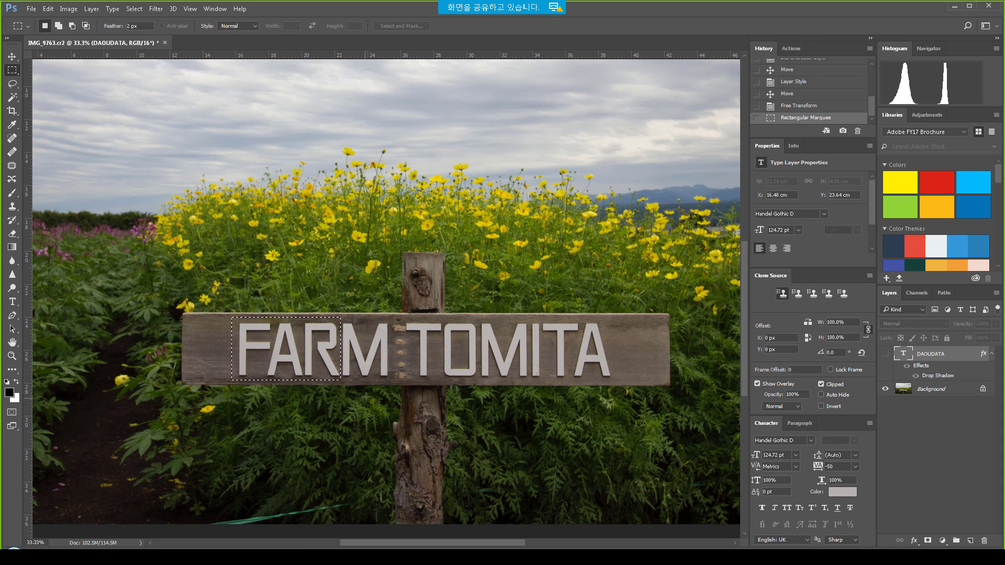
key(shift+5)
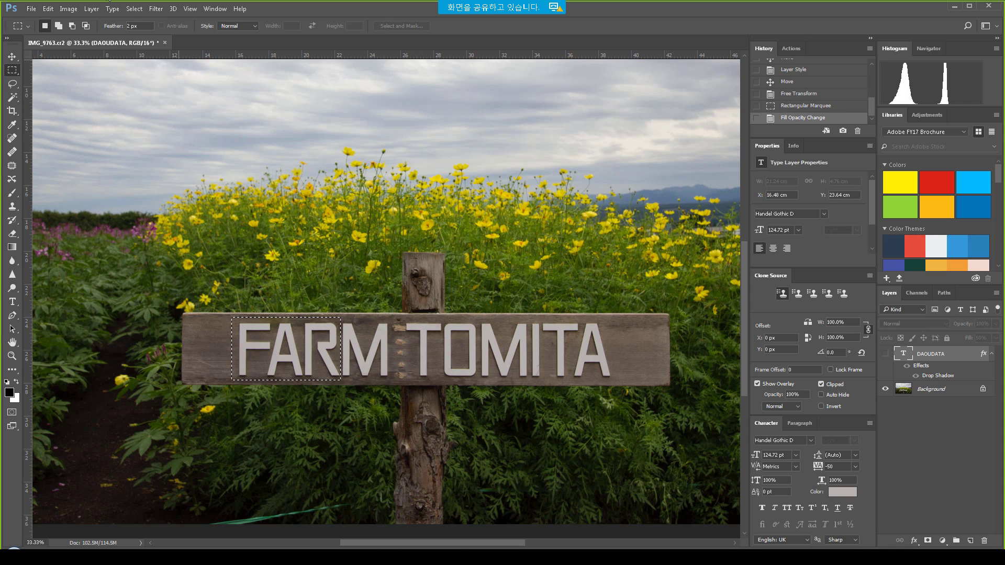
click(68, 9)
mouse_move(48, 9)
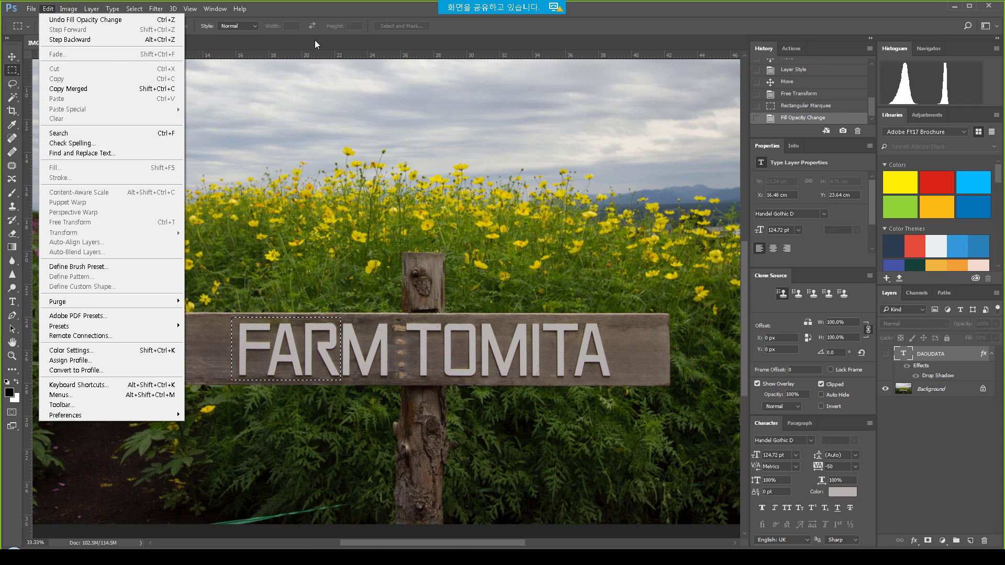
click(471, 77)
click(932, 390)
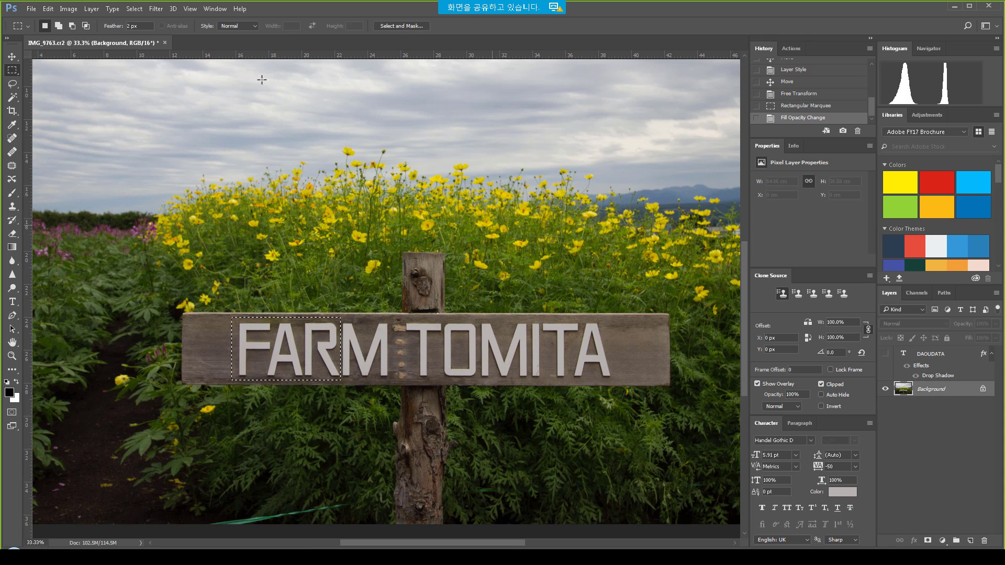
key(shift+F5)
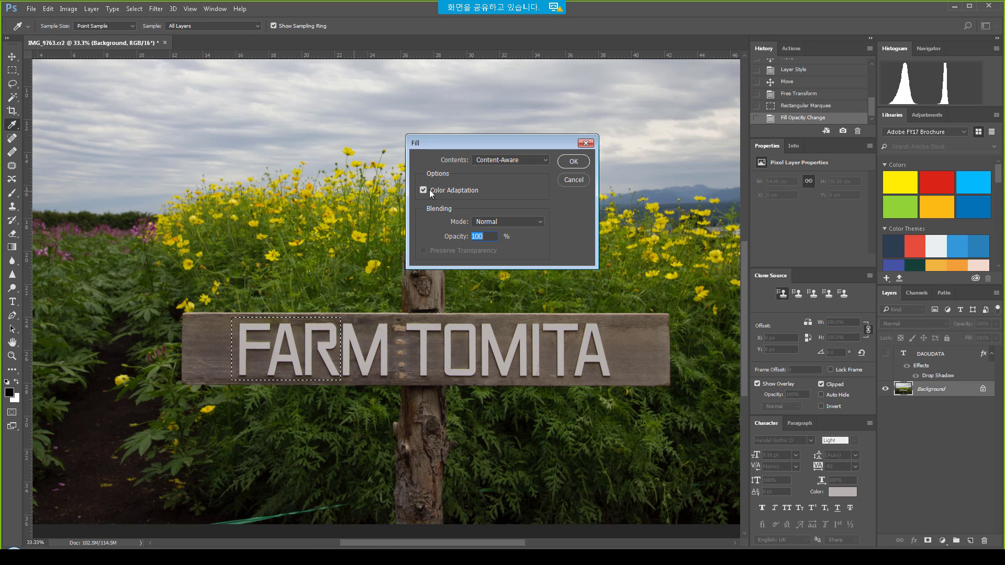
click(572, 159)
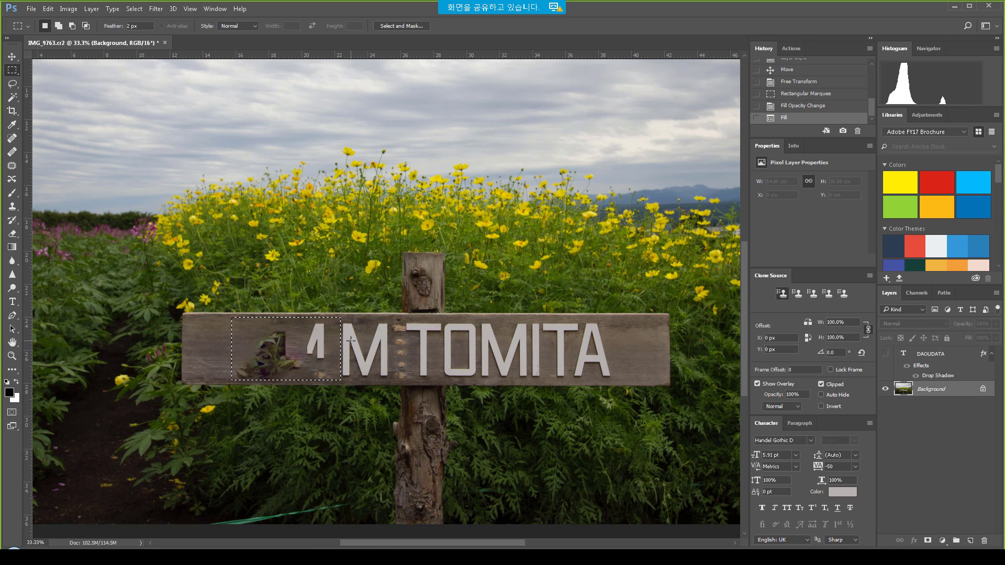
key(ctrl+d)
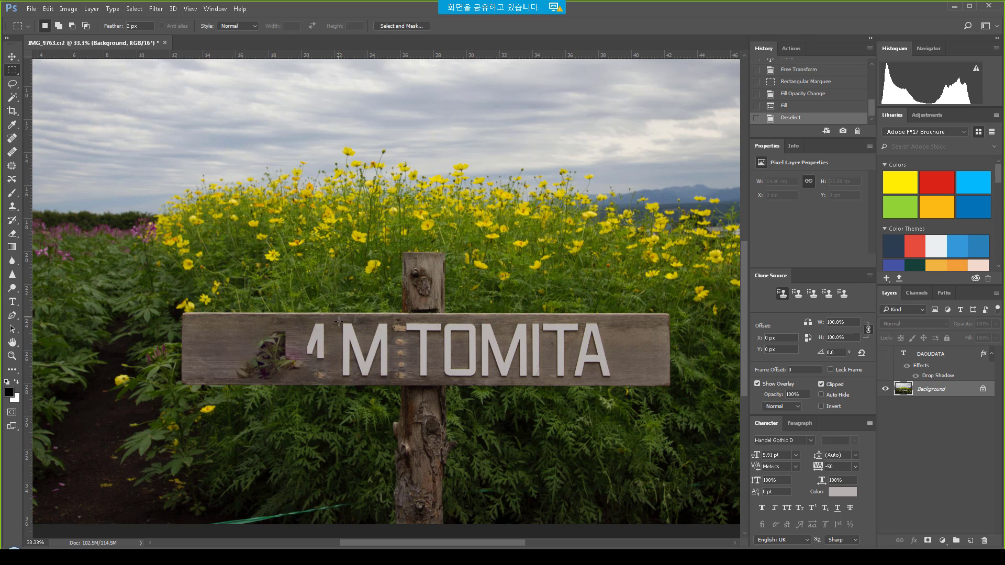
Select the letter M of FARM with a rectangular marquee, replace it with a Content-Aware fill, and deselect.
drag(339, 316, 391, 381)
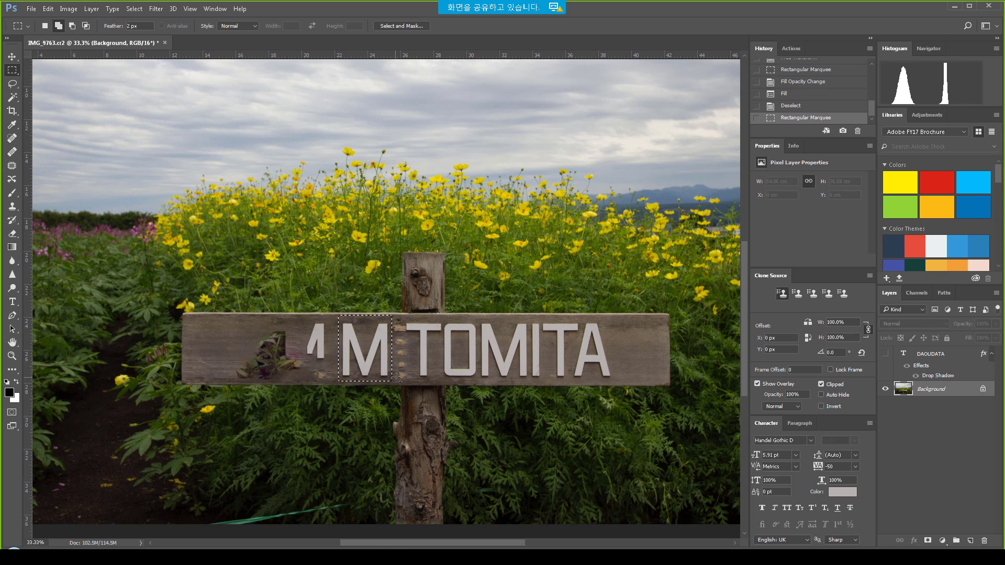
key(shift+F5)
click(577, 166)
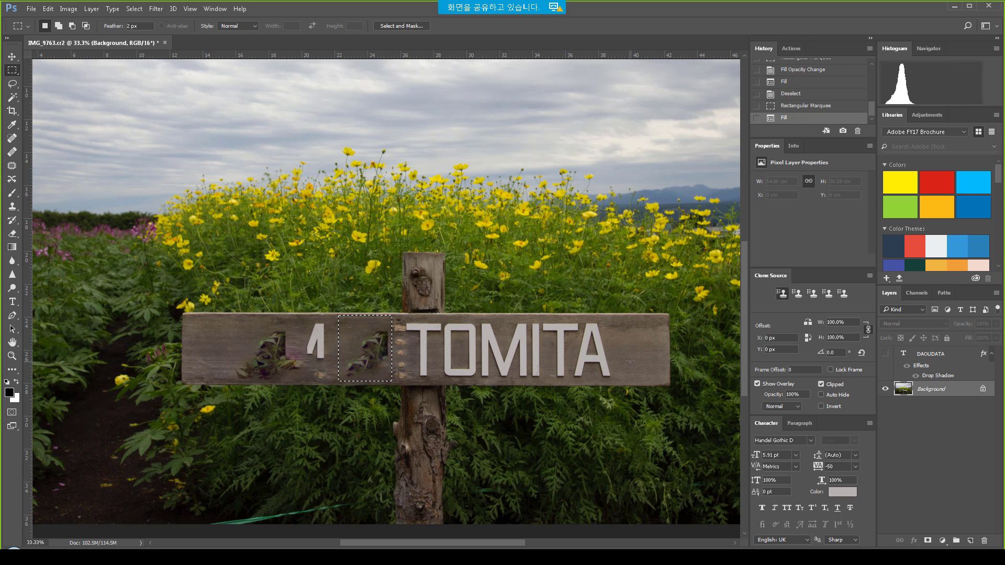
key(ctrl+d)
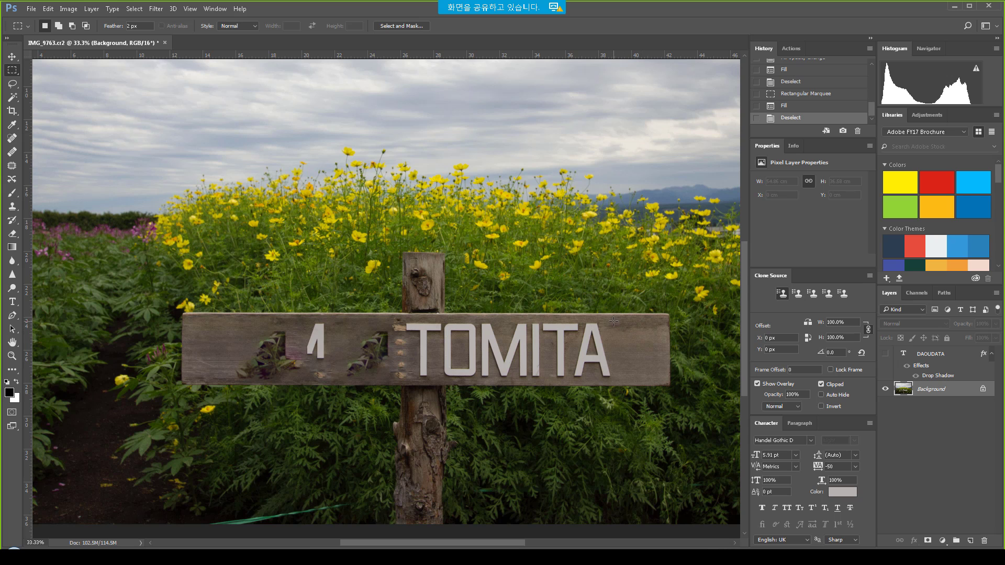
Copy the blank wood area beside TOMITA to a new layer and move it over the leftover patch where the M was.
drag(613, 317, 663, 378)
right_click(645, 350)
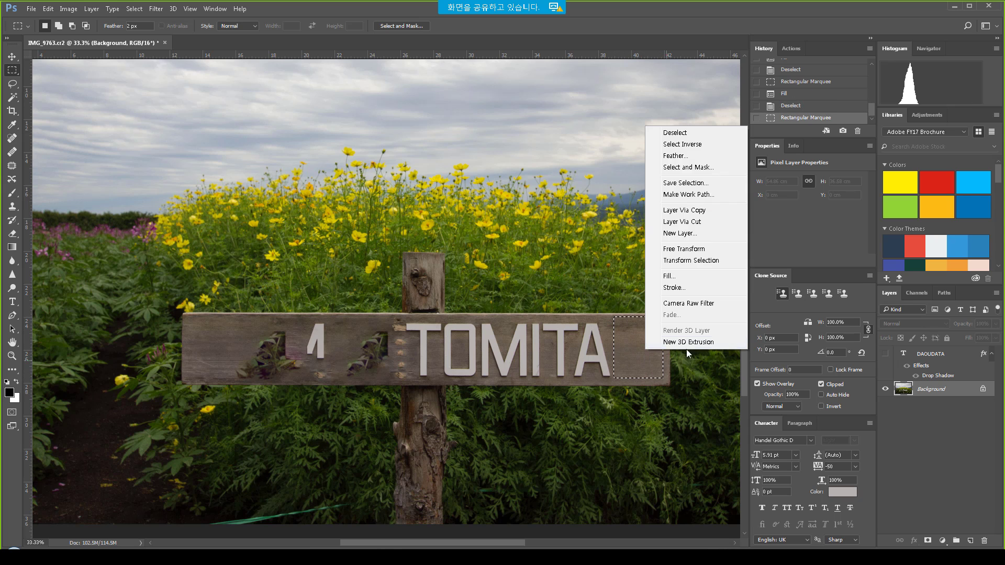
click(706, 214)
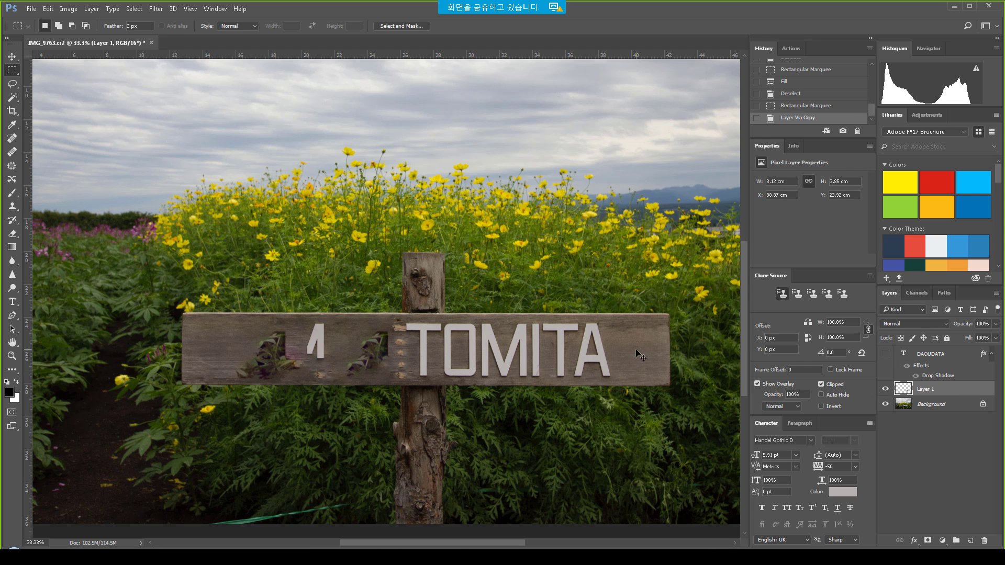
drag(635, 349, 377, 365)
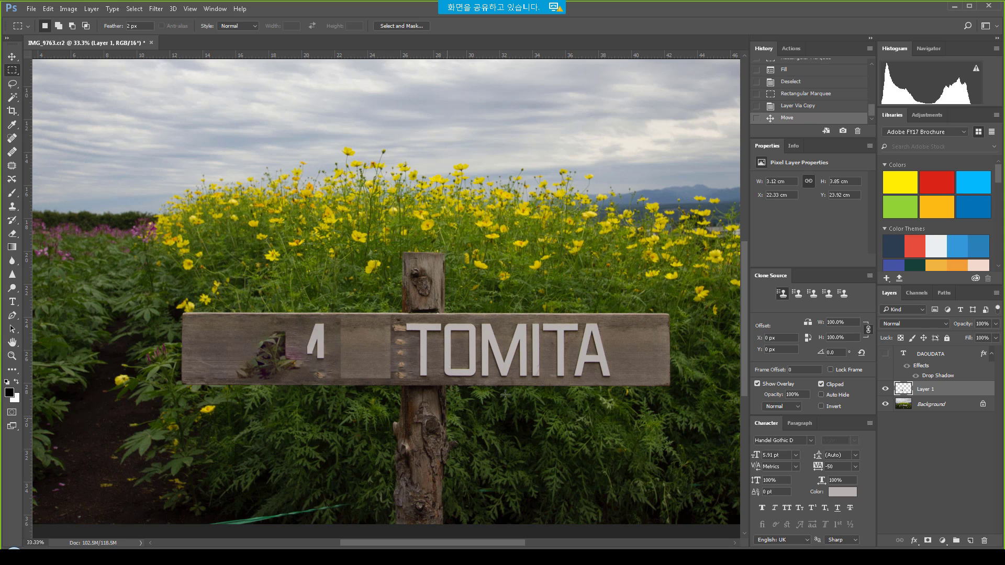
Darken the copied wood patch with Levels, setting the midtone input to 0.88.
key(ctrl+l)
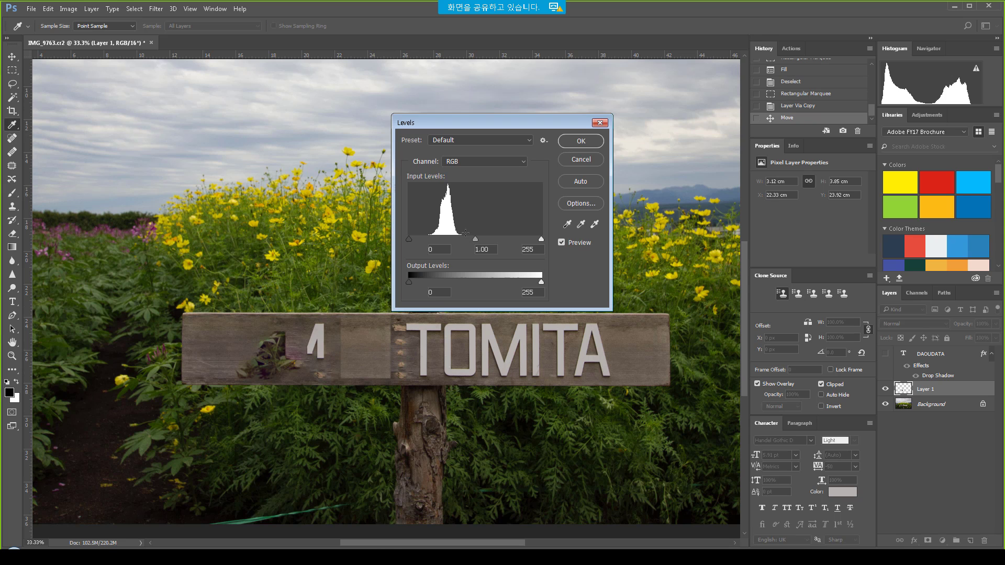
drag(470, 238, 476, 239)
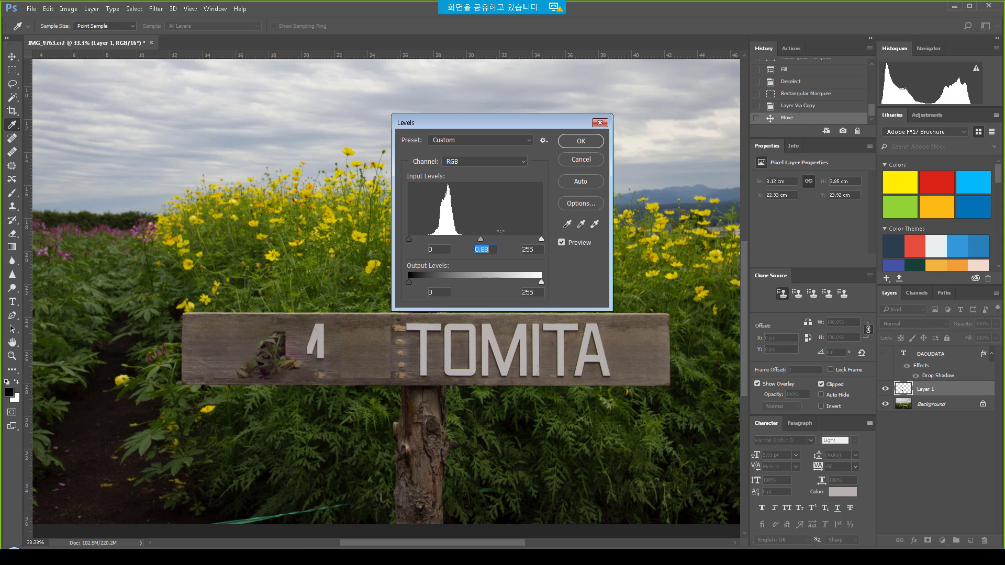
click(581, 142)
Add a layer mask to the wood patch and paint its edges black with a 200 px brush to blend them.
click(928, 541)
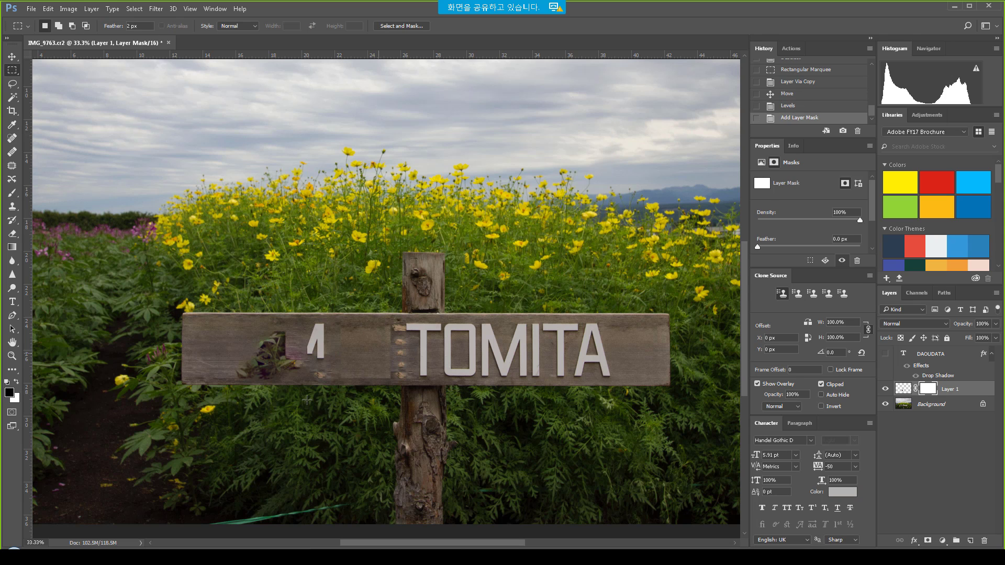
key(b)
key(bracketleft)
key(bracketleft)
key(bracketleft)
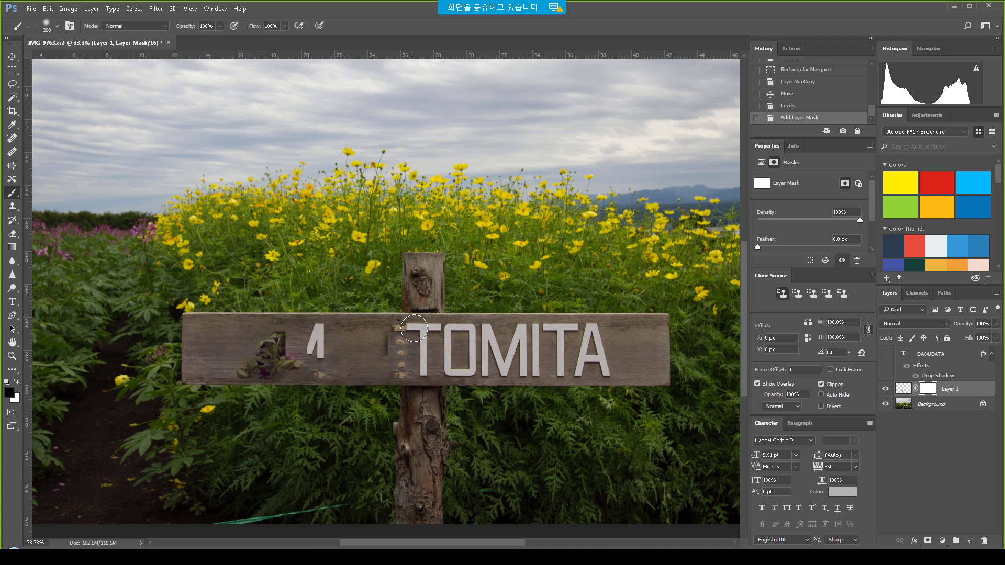
click(408, 329)
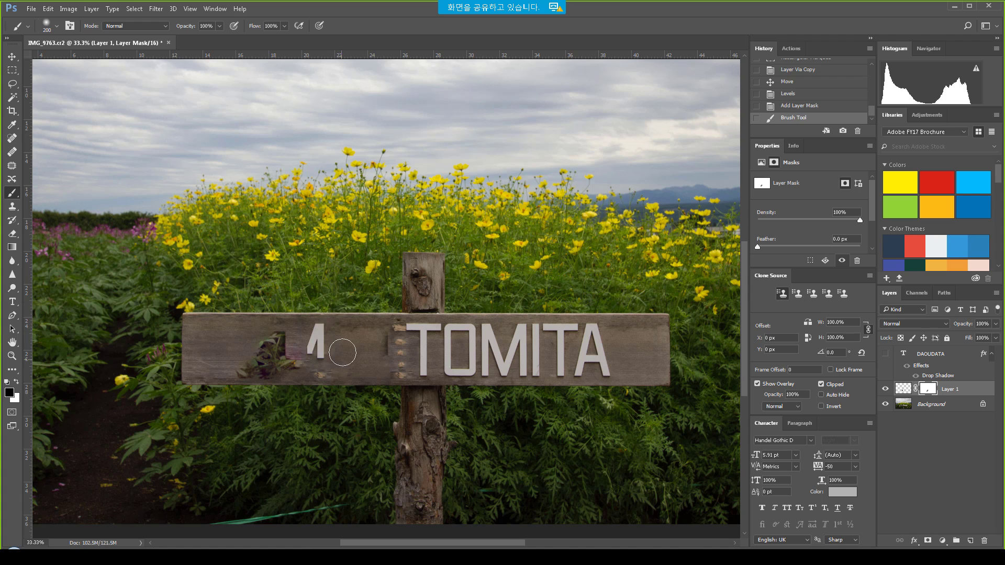
click(335, 304)
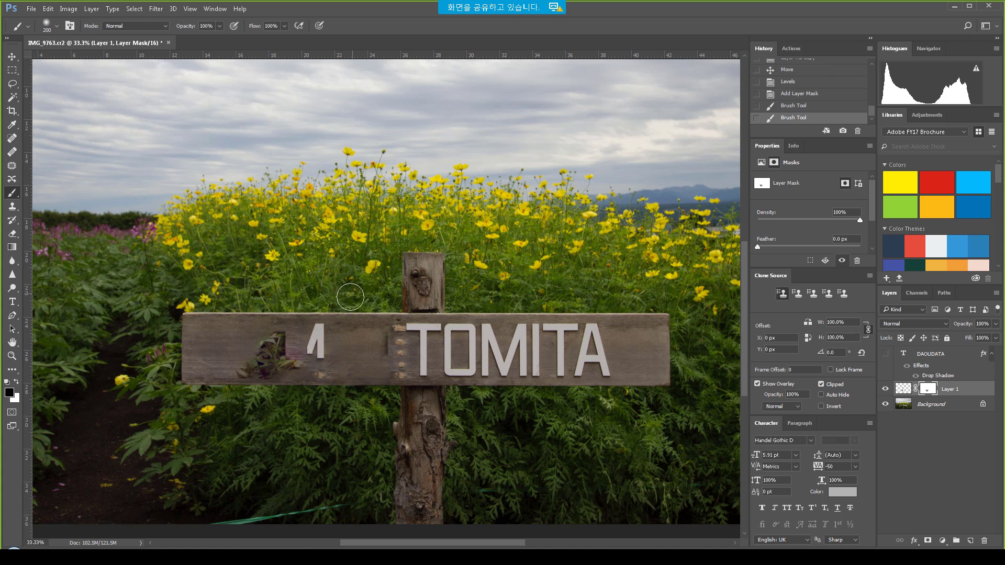
click(333, 328)
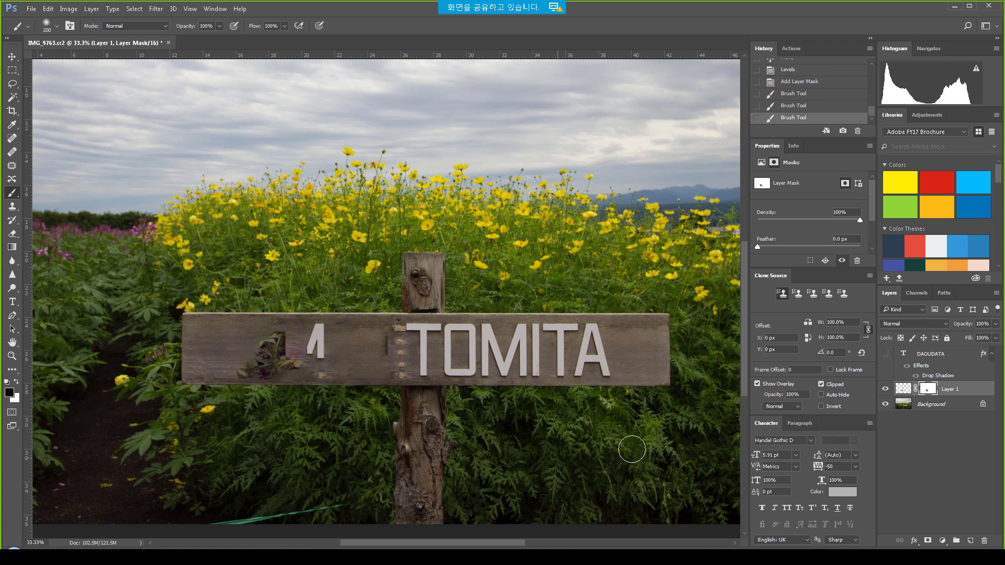
Select Layer 1 together with the Background layer and merge them.
click(946, 406)
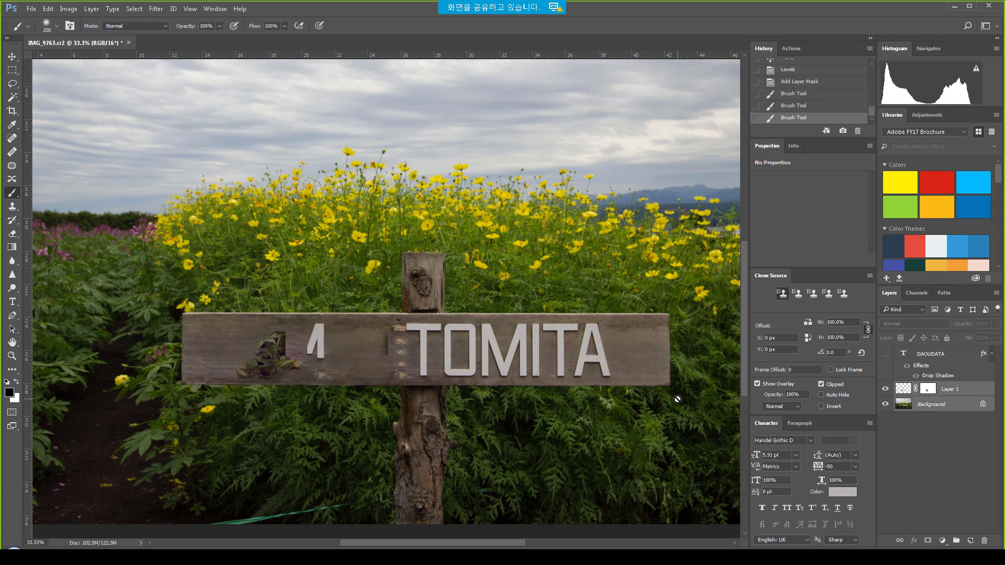
key(ctrl+r)
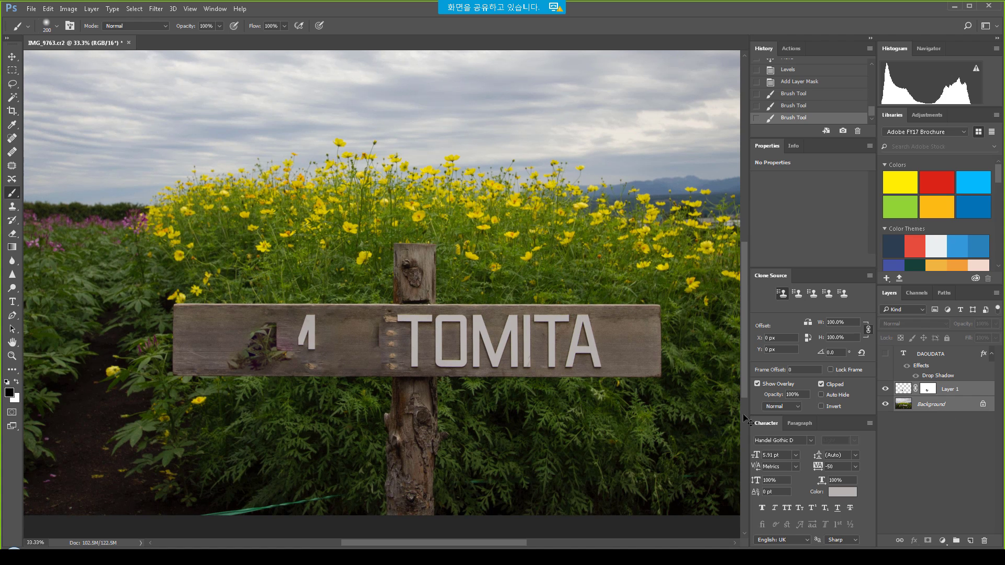
key(ctrl+r)
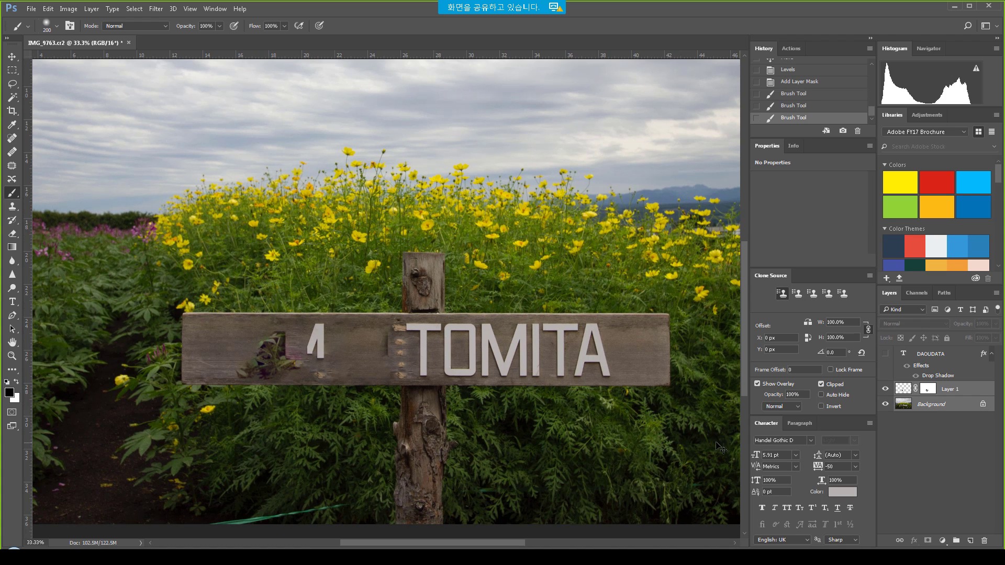
right_click(954, 404)
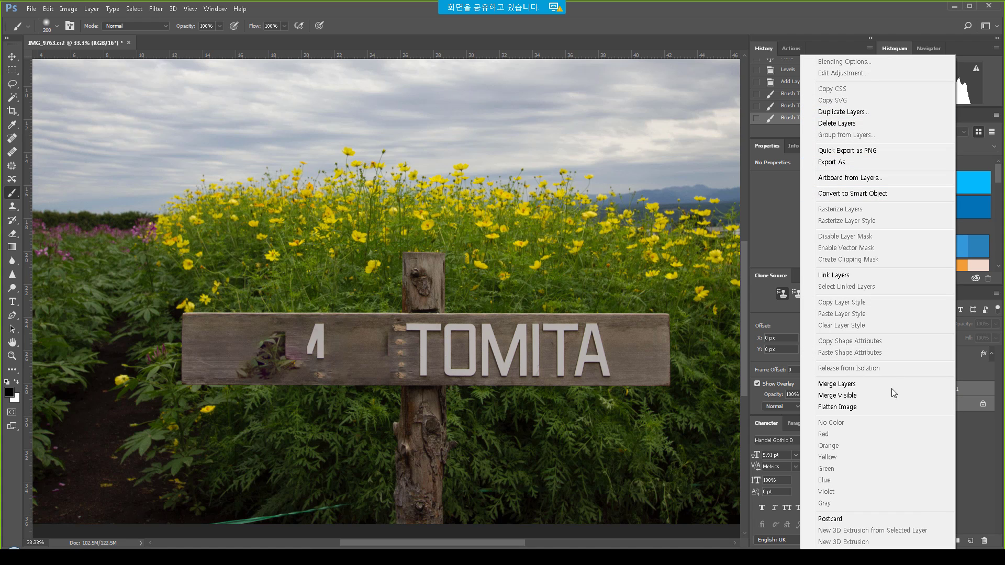
click(837, 384)
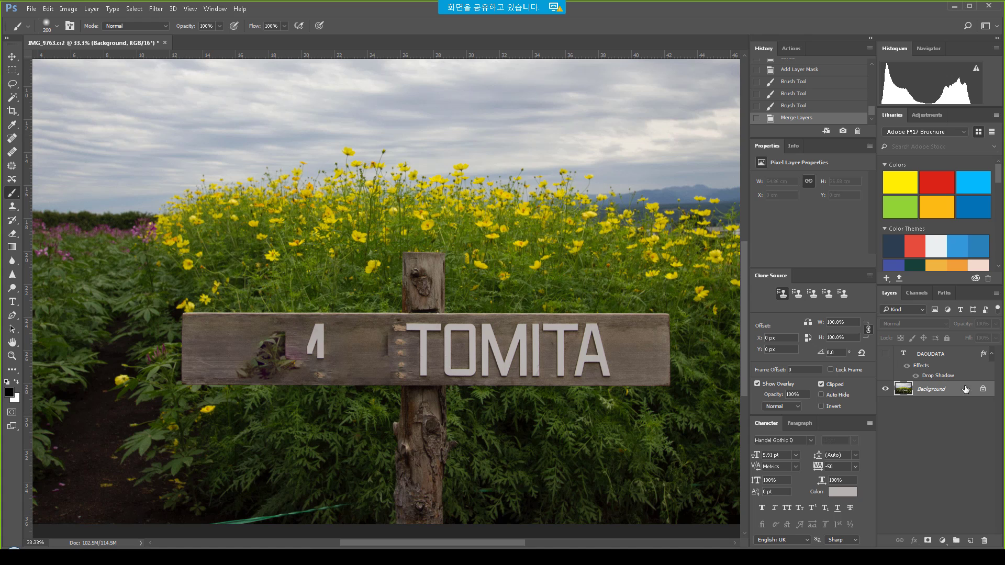
Select the letters TOM on the sign with a rectangular marquee and remove them with a Content-Aware fill.
click(12, 70)
drag(405, 319, 530, 381)
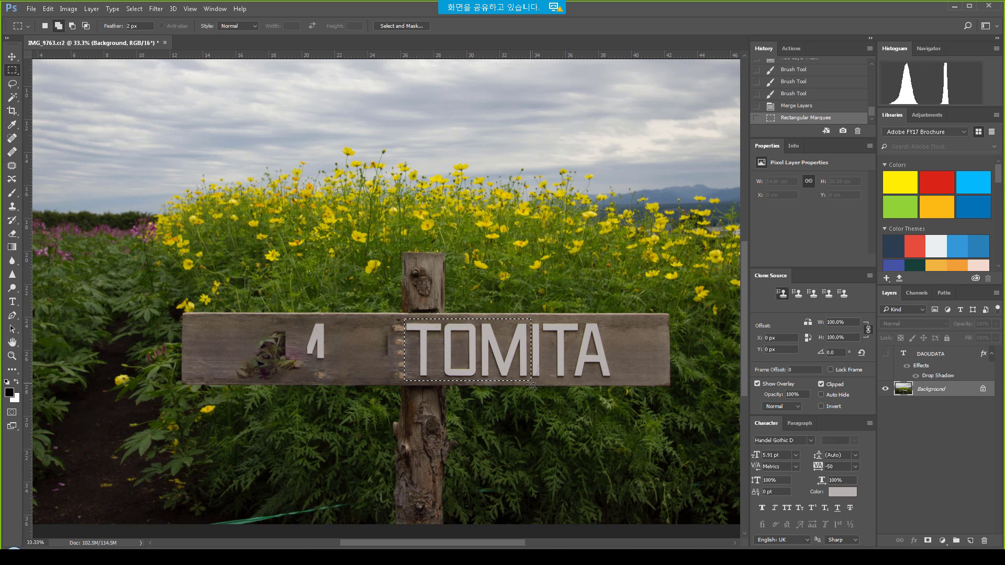
key(Delete)
click(574, 163)
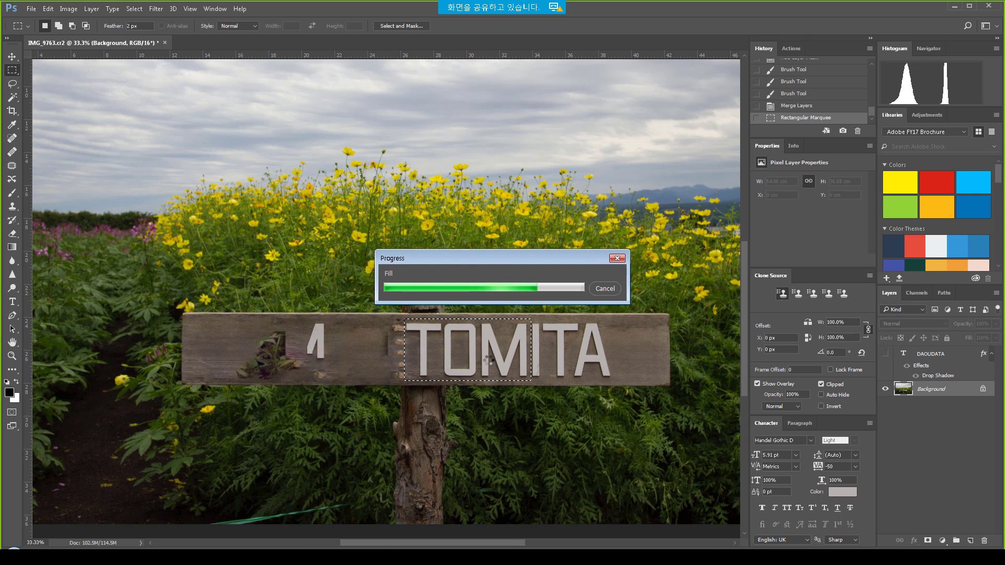
key(ctrl+d)
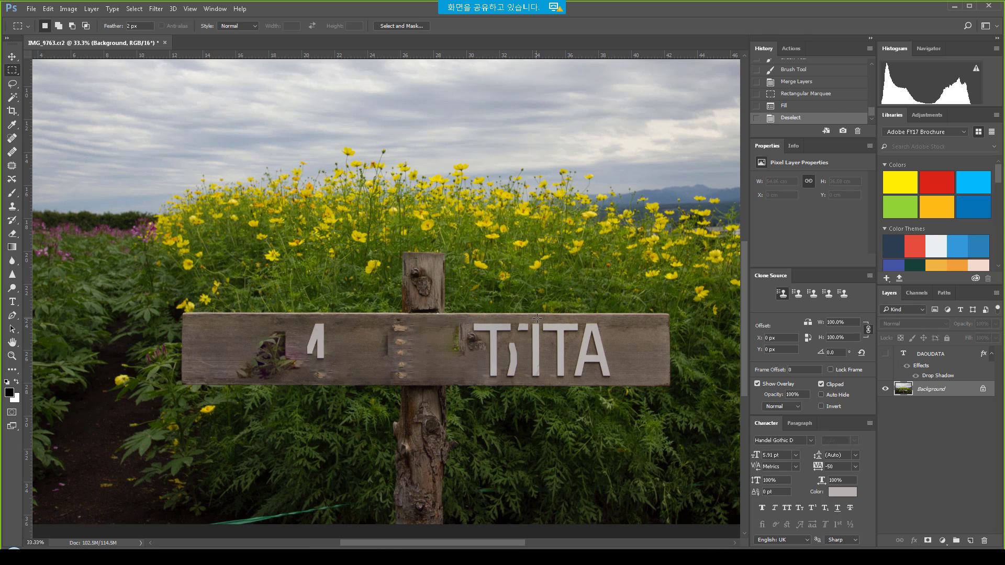
Apply a Content-Aware fill to a rectangular selection around the final letters TA on the sign, then deselect.
drag(541, 317, 619, 381)
key(shift+BackSpace)
click(581, 162)
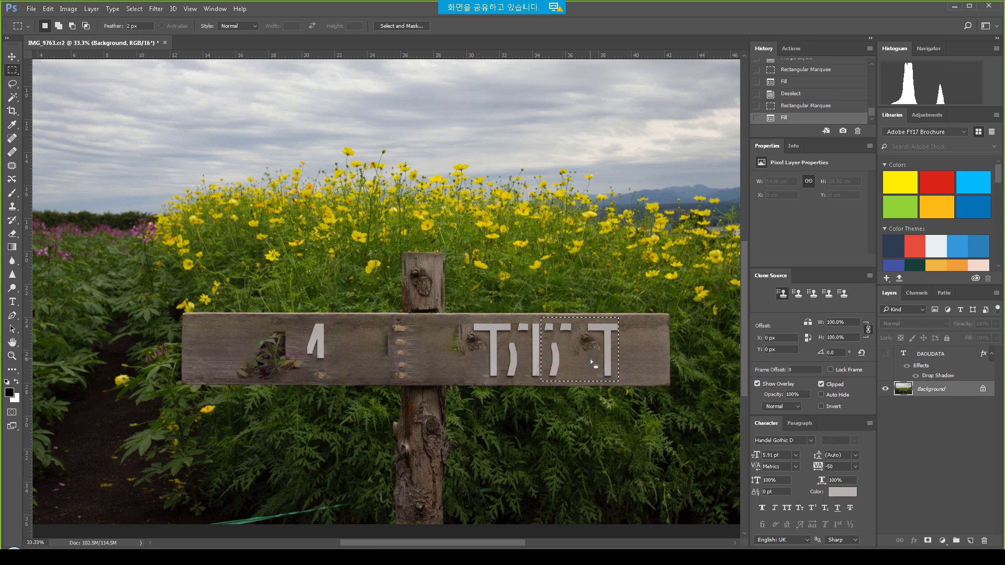
click(625, 365)
Apply a Content-Aware fill to a rectangular selection around the rightmost T and the knot beside it.
drag(582, 317, 625, 380)
key(shift+F5)
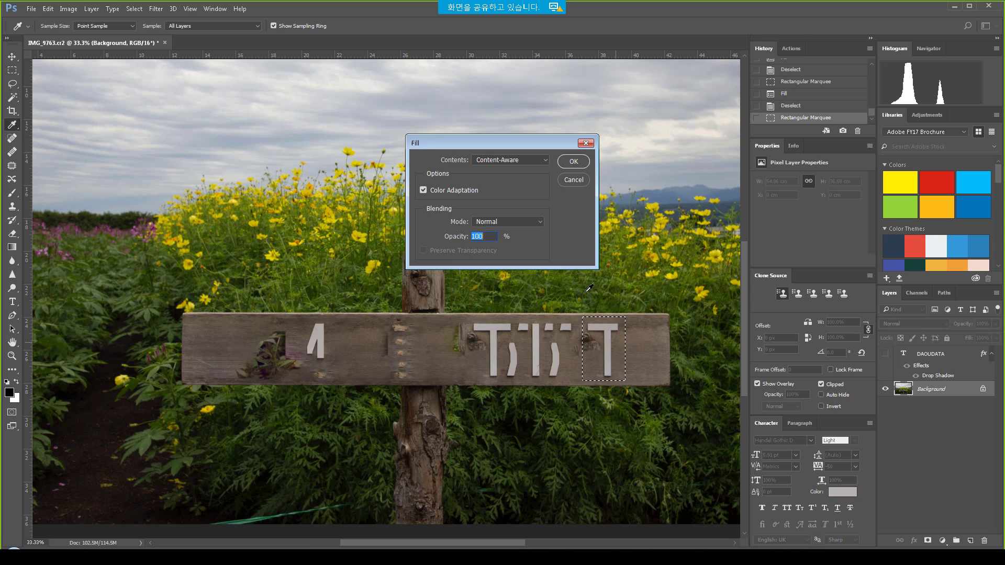
click(587, 162)
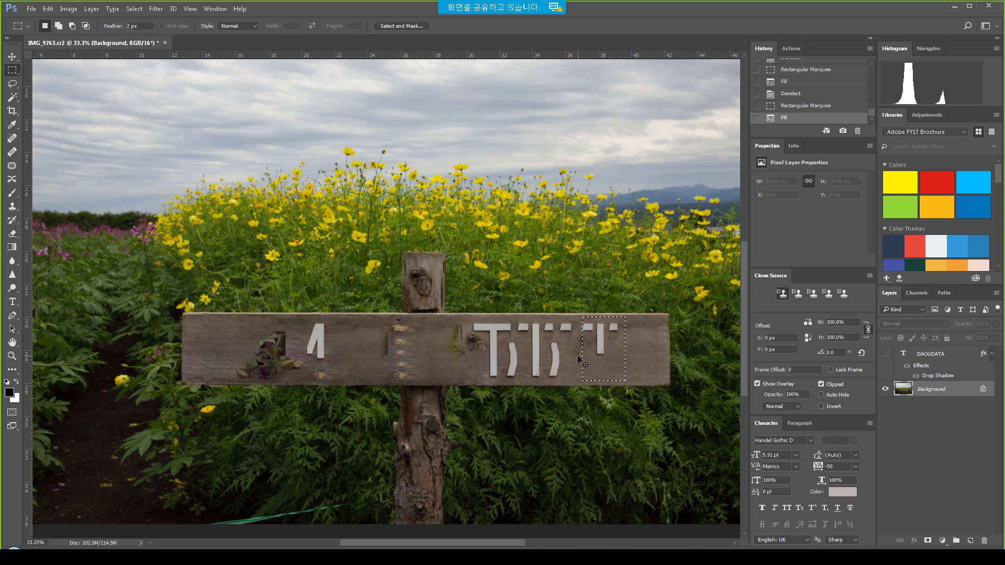
key(ctrl+d)
Select all the letter fragments remaining on the sign's right half and replace them with a Content-Aware fill.
drag(470, 318, 627, 380)
key(shift+BackSpace)
key(Return)
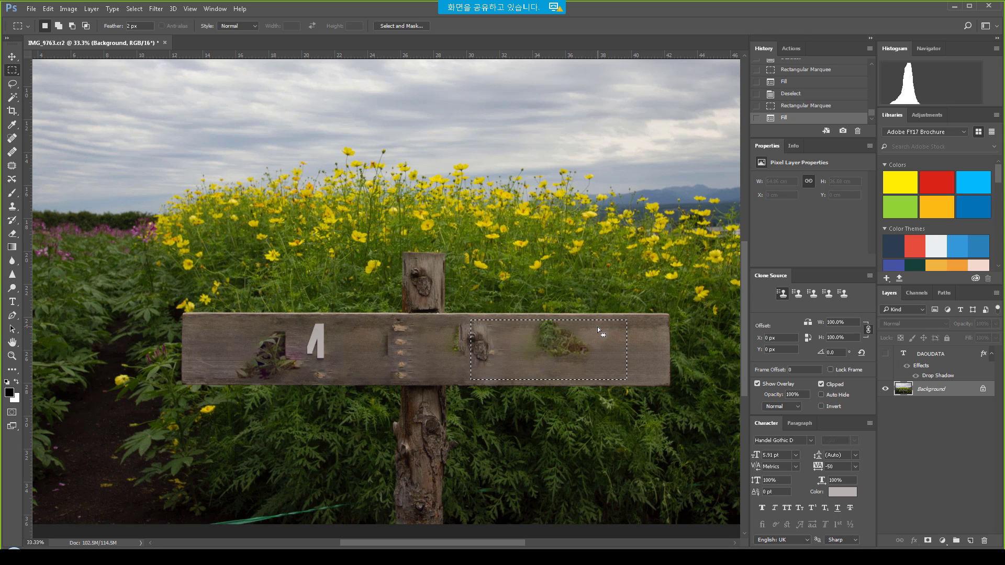
key(ctrl+d)
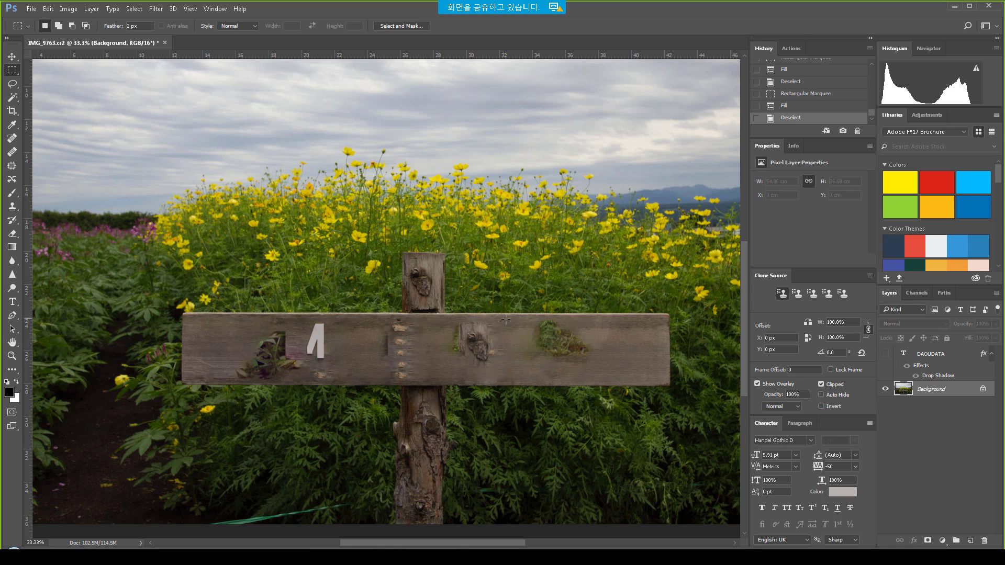
Replace the green foliage patch on the sign's right half using a rectangular selection and Content-Aware fill.
drag(507, 318, 621, 372)
key(shift+F5)
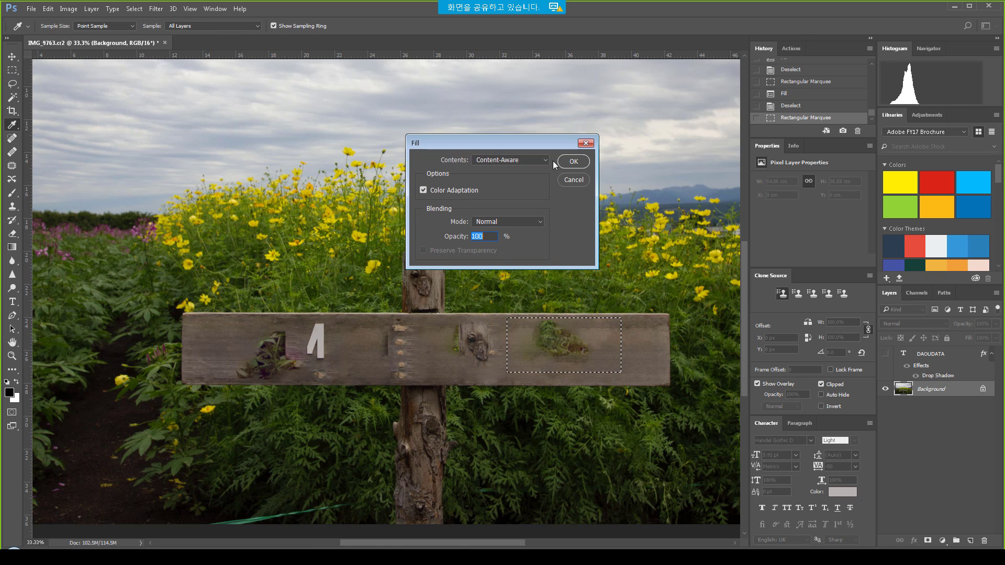
click(572, 163)
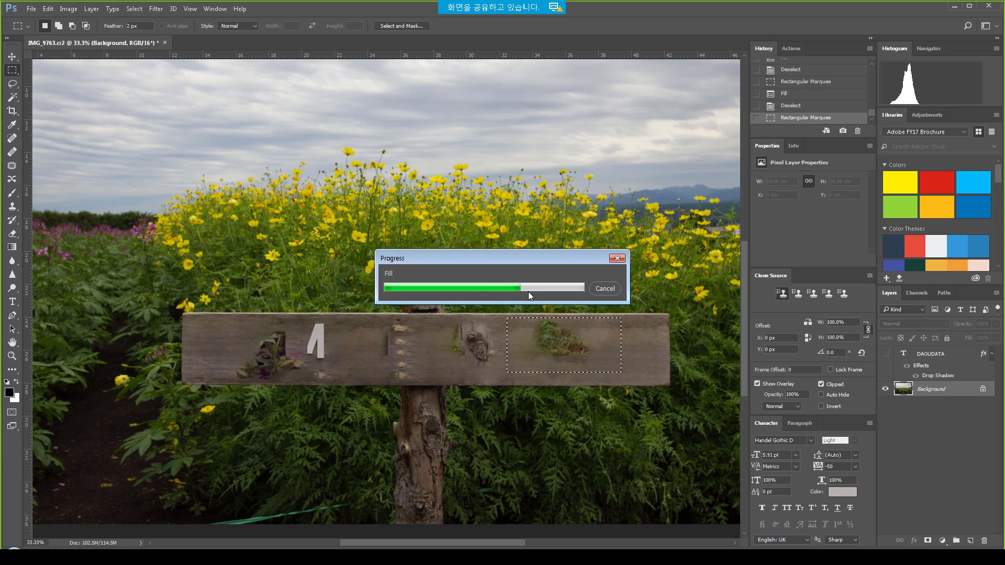
key(ctrl+d)
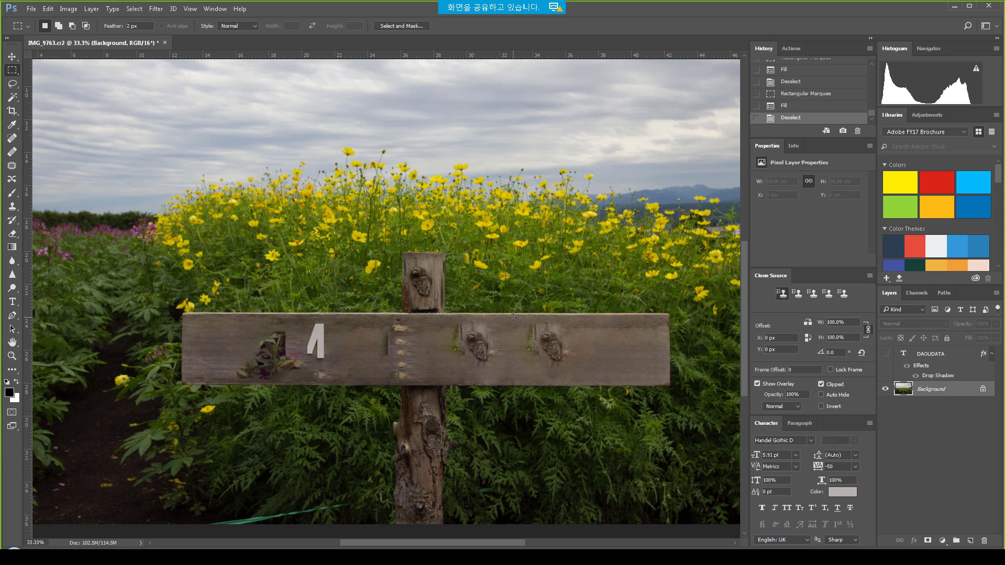
Remove the rightmost wood knot from the sign with a tight rectangular selection and Content-Aware fill.
drag(513, 317, 579, 375)
key(shift+F5)
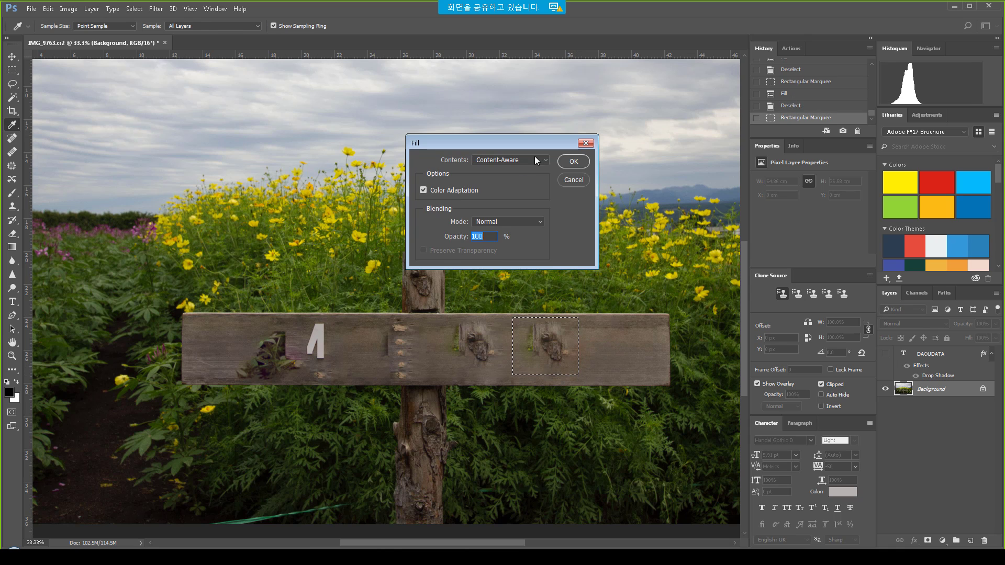
click(574, 161)
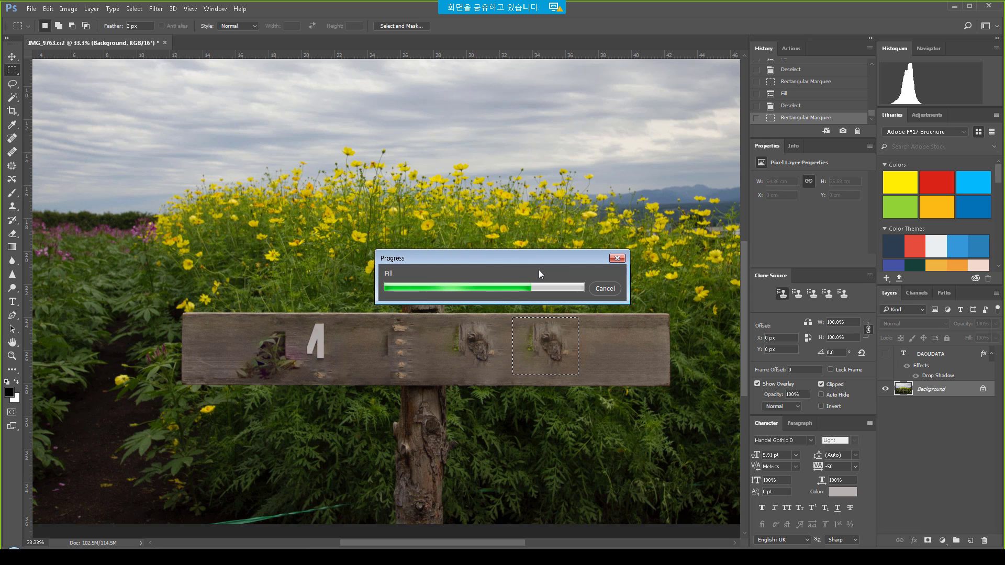
key(ctrl+d)
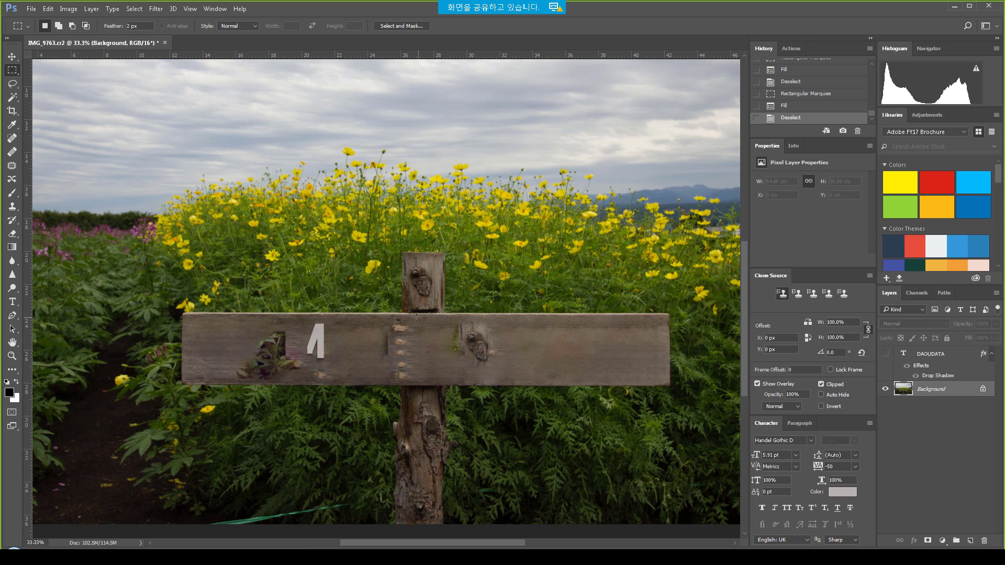
Remove the remaining knot and green smudge right of the post with a wide rectangular Content-Aware fill.
drag(416, 317, 552, 376)
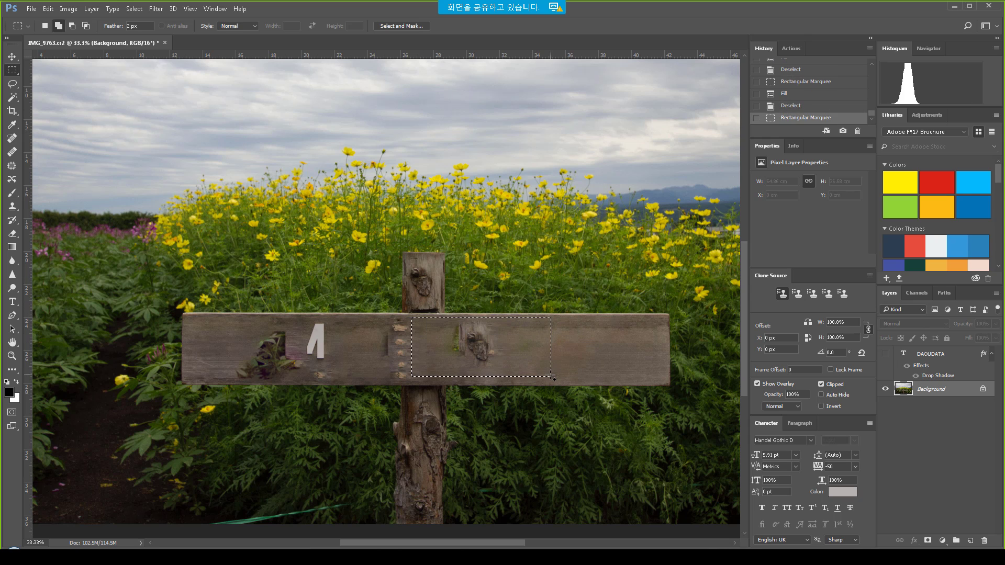
key(shift+F5)
click(582, 164)
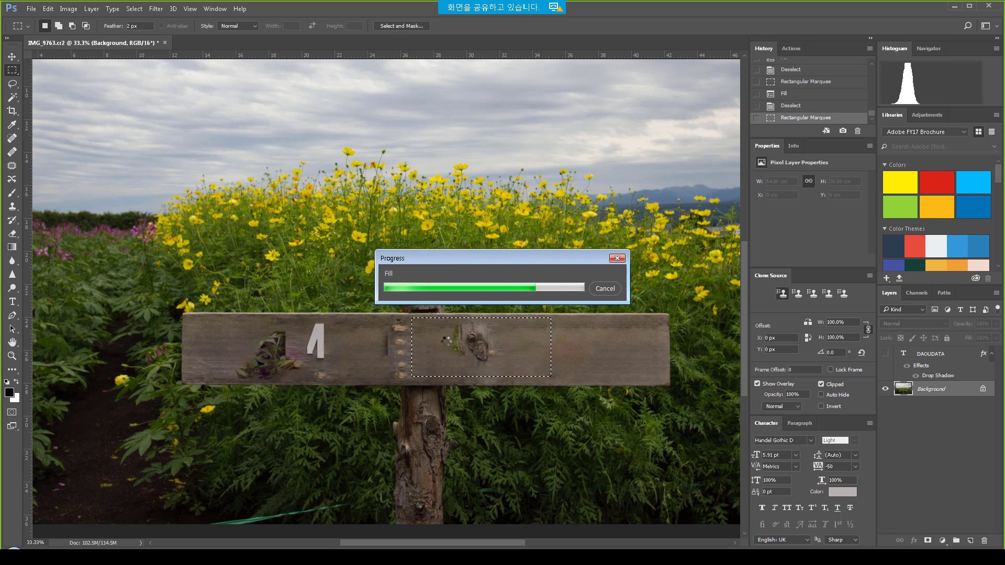
key(ctrl+d)
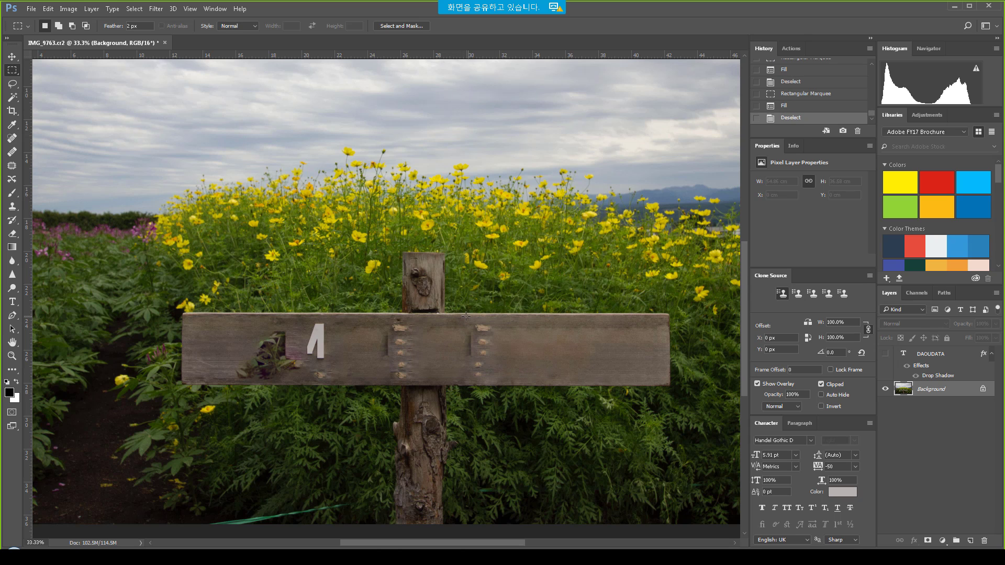
Remove the duplicated column of nail marks right of the post with a narrow rectangular Content-Aware fill.
drag(459, 318, 503, 381)
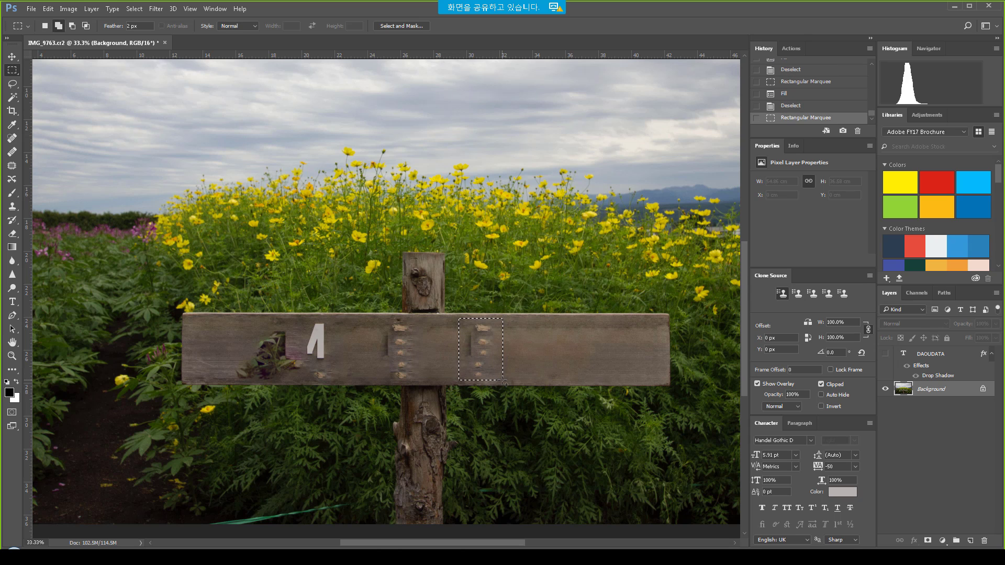
key(shift+F5)
click(572, 163)
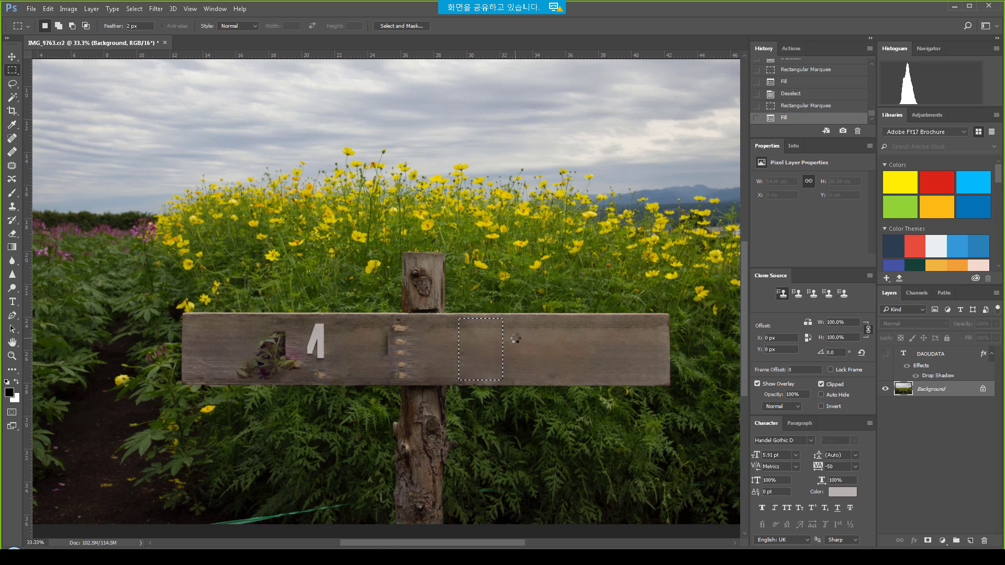
key(ctrl+d)
Try a Content-Aware fill on a large rectangle around the foliage patch at the sign's left end, then undo it.
drag(206, 320, 304, 385)
key(shift+F5)
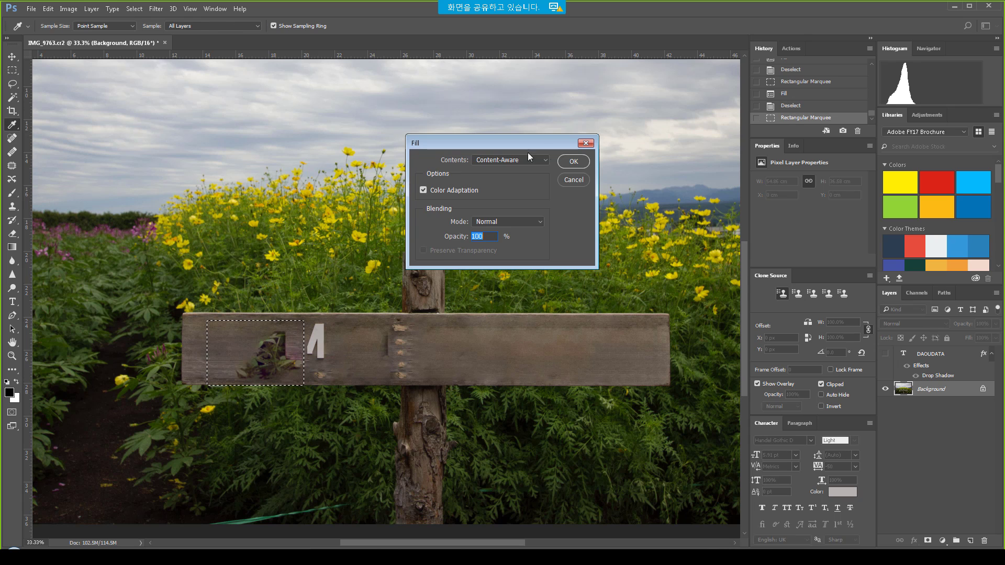
click(573, 162)
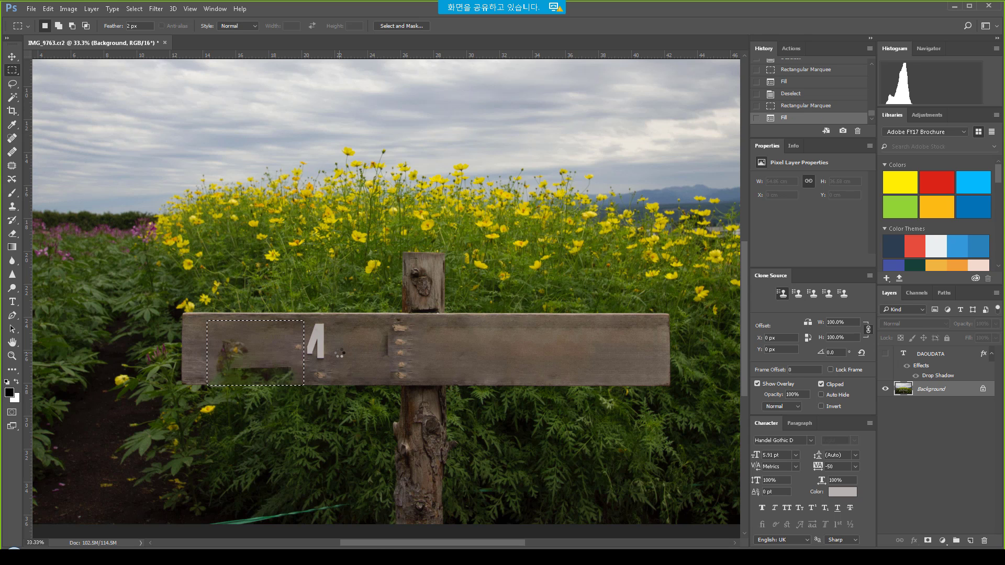
key(ctrl+d)
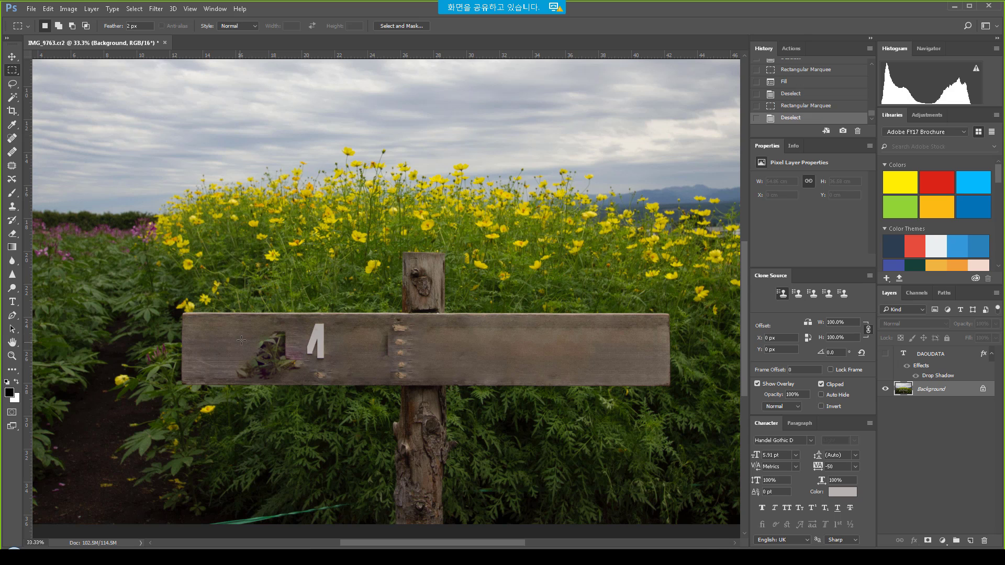
Replace the foliage patch on the sign's left half using a smaller rectangular selection and Content-Aware fill.
drag(227, 323, 303, 383)
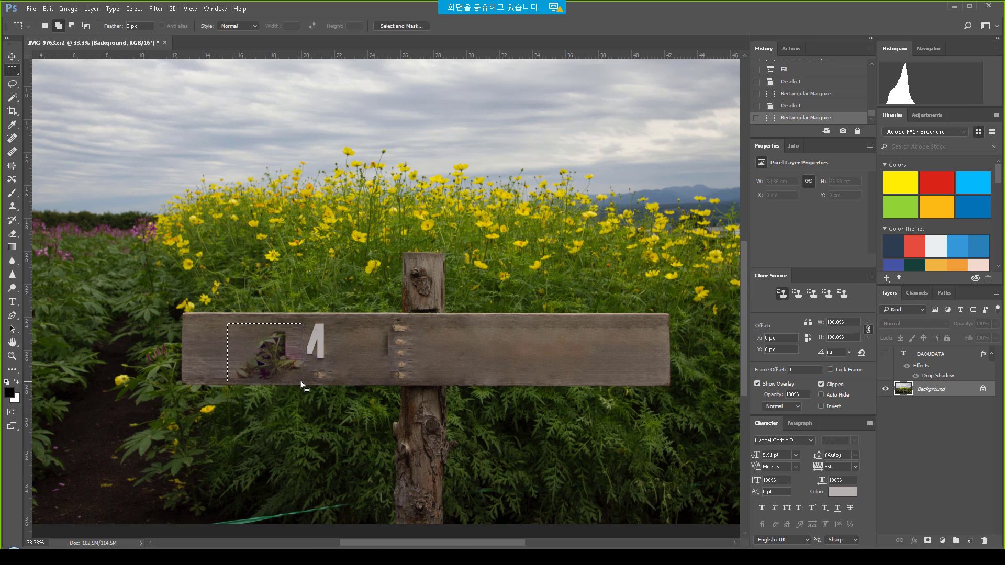
key(shift+BackSpace)
click(573, 162)
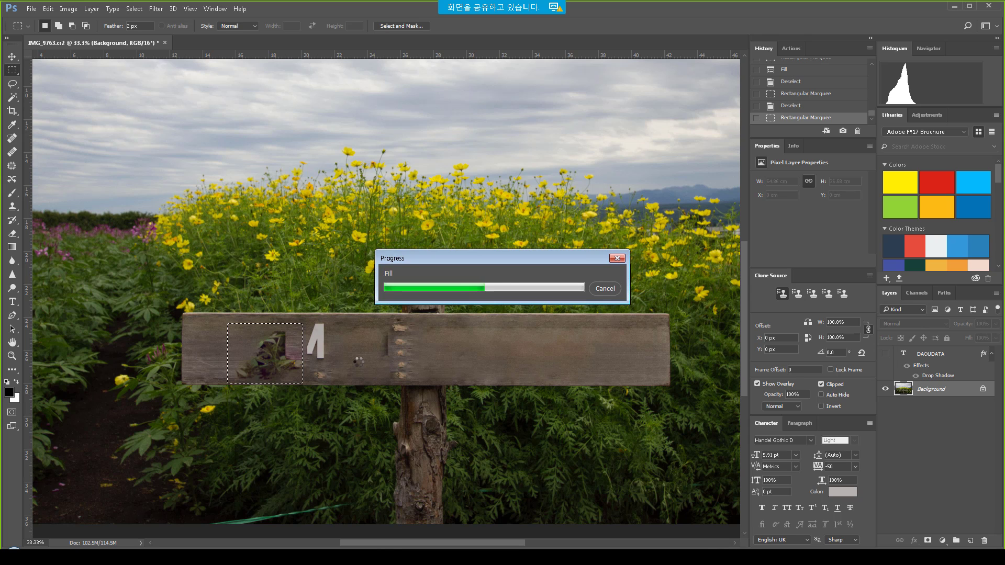
key(ctrl+d)
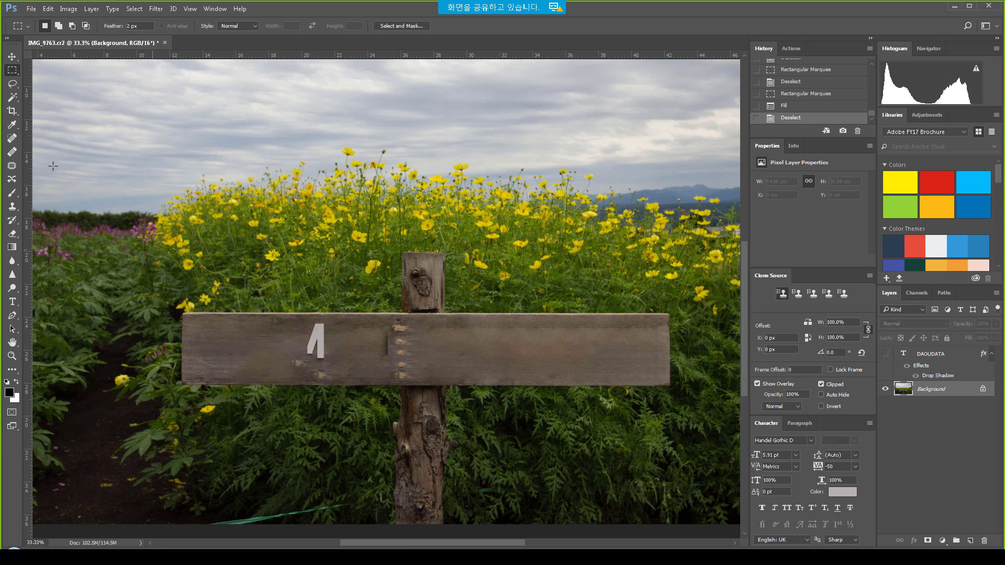
Outline the leftover white letter fragment on the sign's left half with the Patch tool and replace it with clean wood from the right half.
click(13, 165)
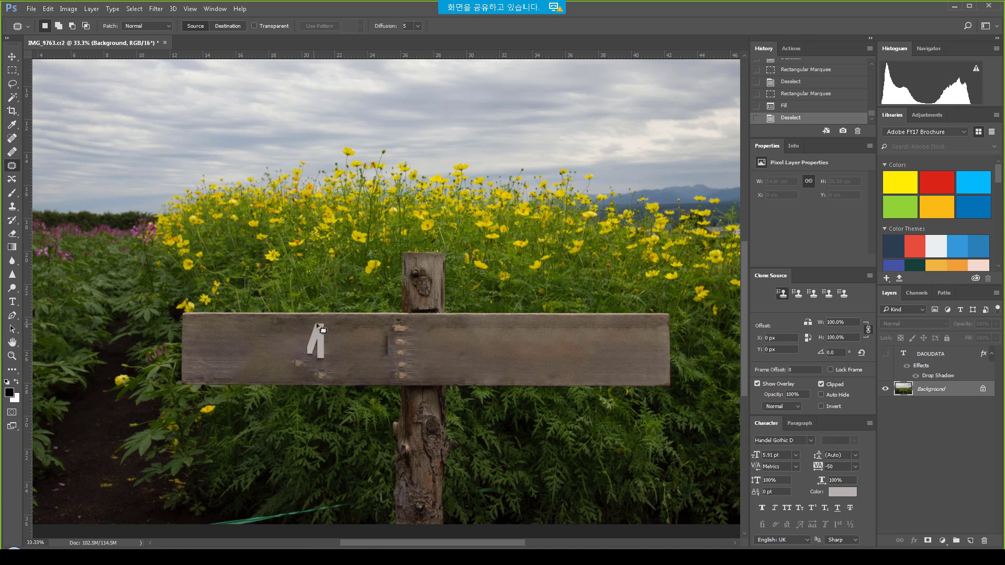
mouse_move(312, 378)
mouse_down()
mouse_move(341, 377)
mouse_move(343, 327)
mouse_move(320, 317)
mouse_up()
drag(317, 348, 498, 350)
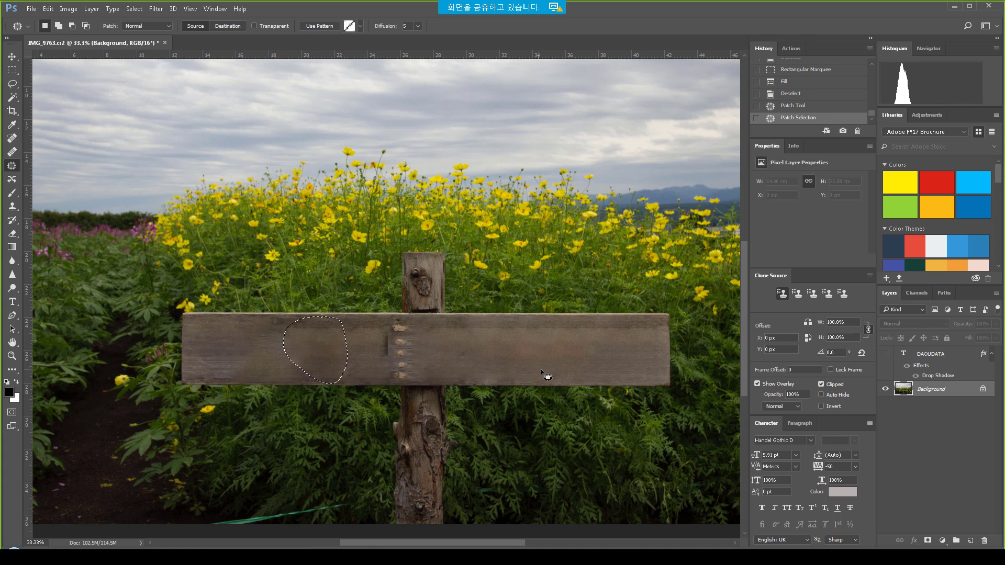
key(ctrl+d)
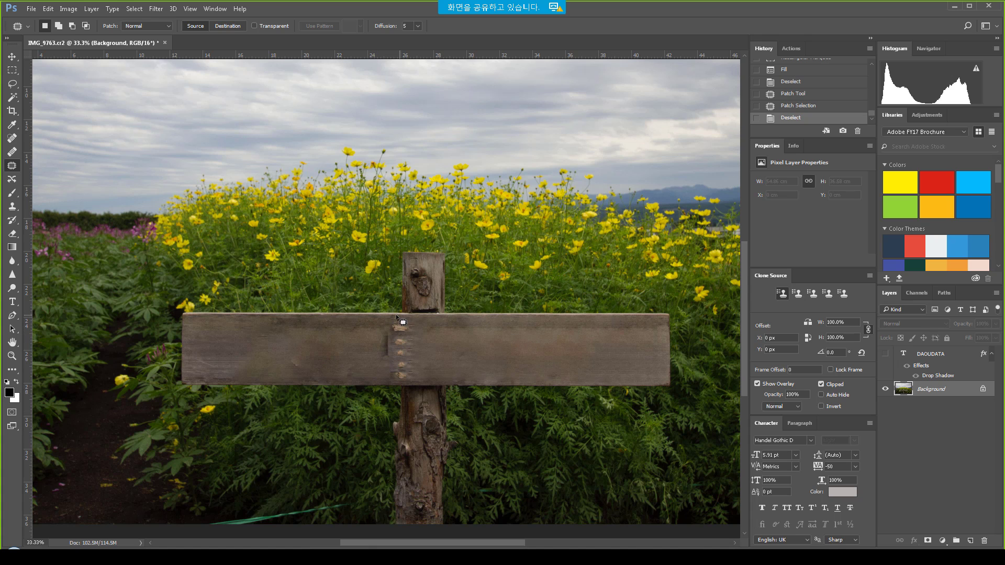
Patch the column of nail marks over the post and the uneven area on the sign's left half with clean wood.
mouse_move(397, 316)
mouse_down()
mouse_move(370, 334)
mouse_move(370, 362)
mouse_move(383, 379)
mouse_move(426, 377)
mouse_move(429, 334)
mouse_move(397, 316)
mouse_move(326, 347)
mouse_up()
drag(334, 353, 334, 354)
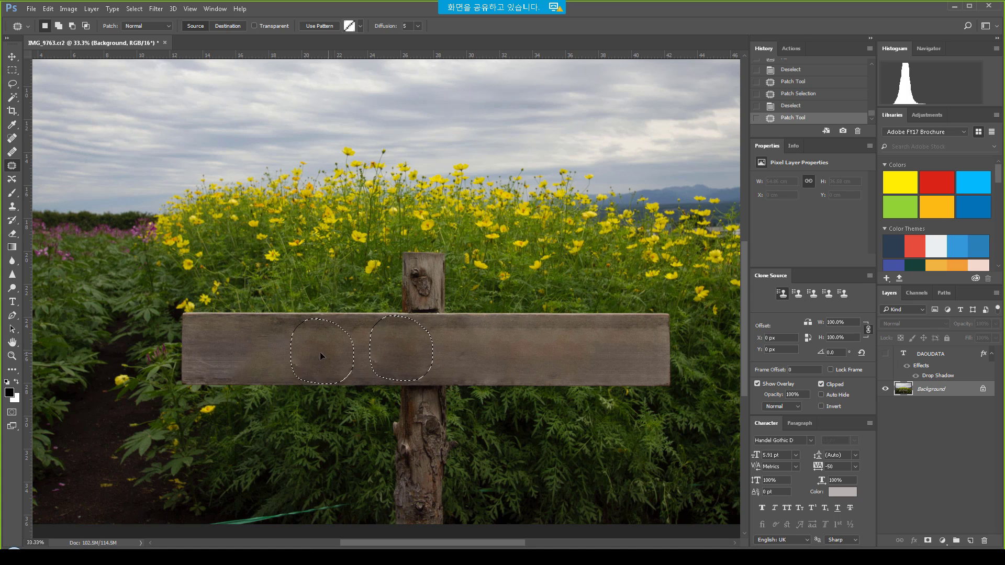
key(ctrl+d)
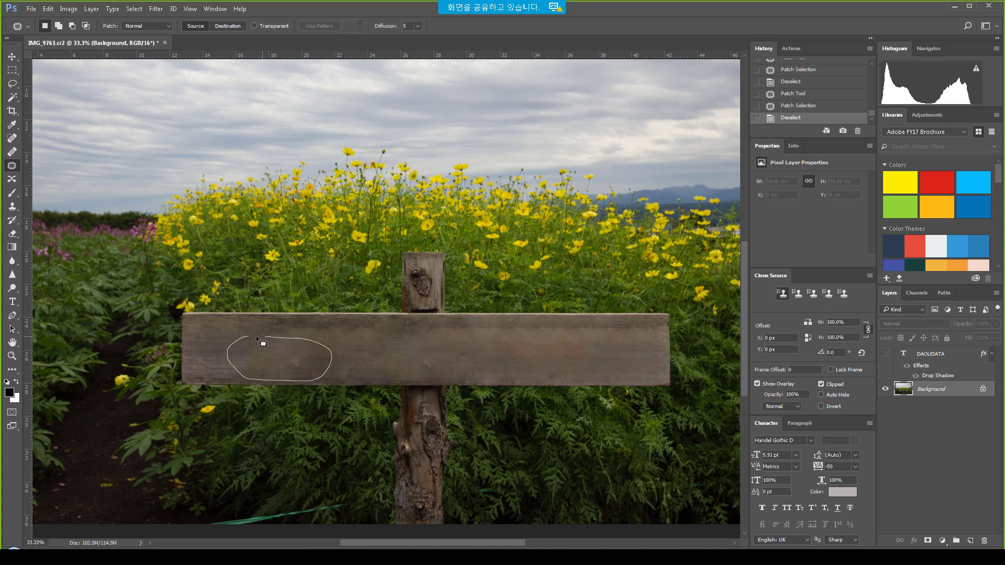
mouse_move(257, 339)
mouse_down()
mouse_move(485, 357)
mouse_move(529, 342)
mouse_up()
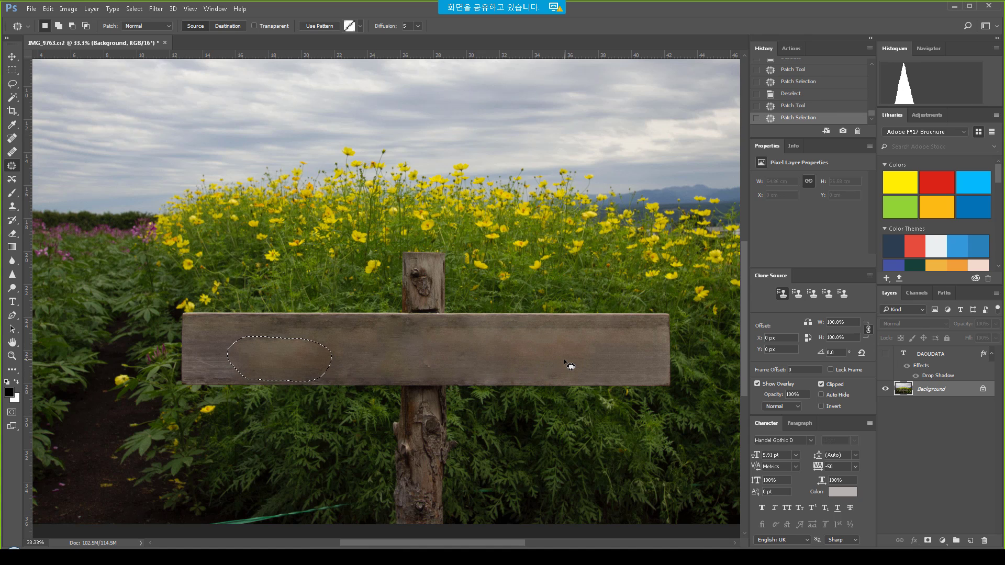
key(ctrl+d)
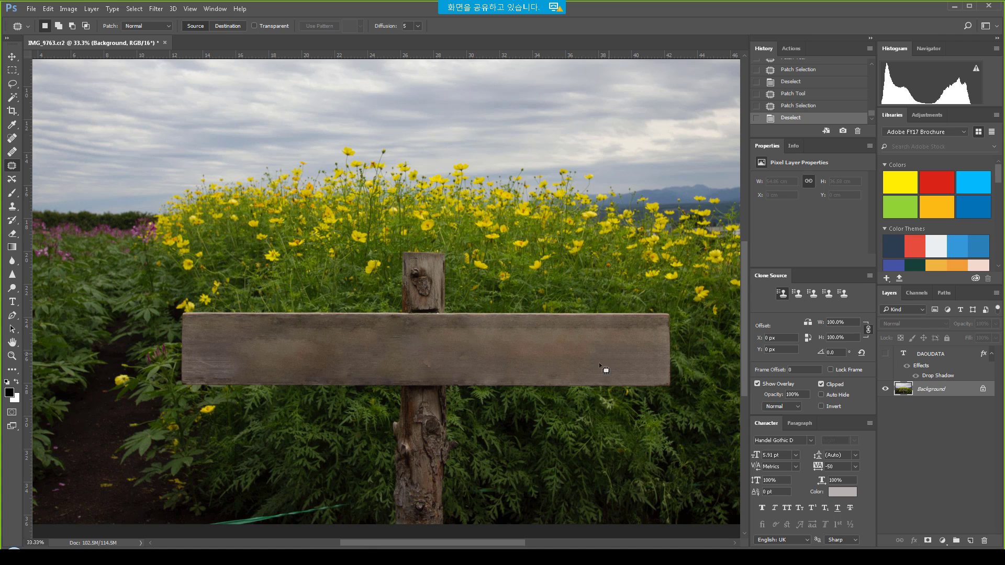
Show the DAOUDATA text layer, select it and move the text slightly to the right on the sign.
click(886, 356)
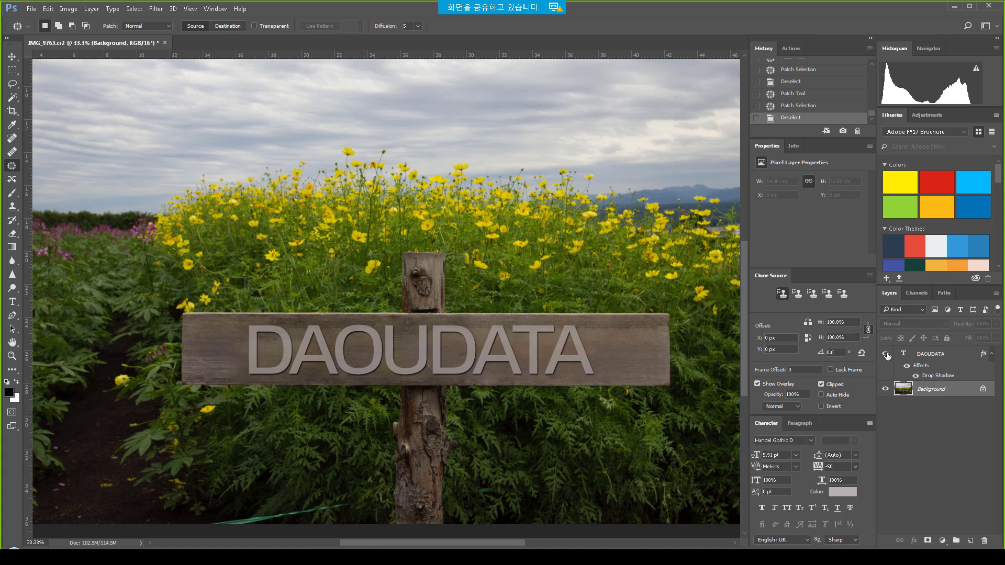
click(945, 357)
drag(390, 361, 393, 360)
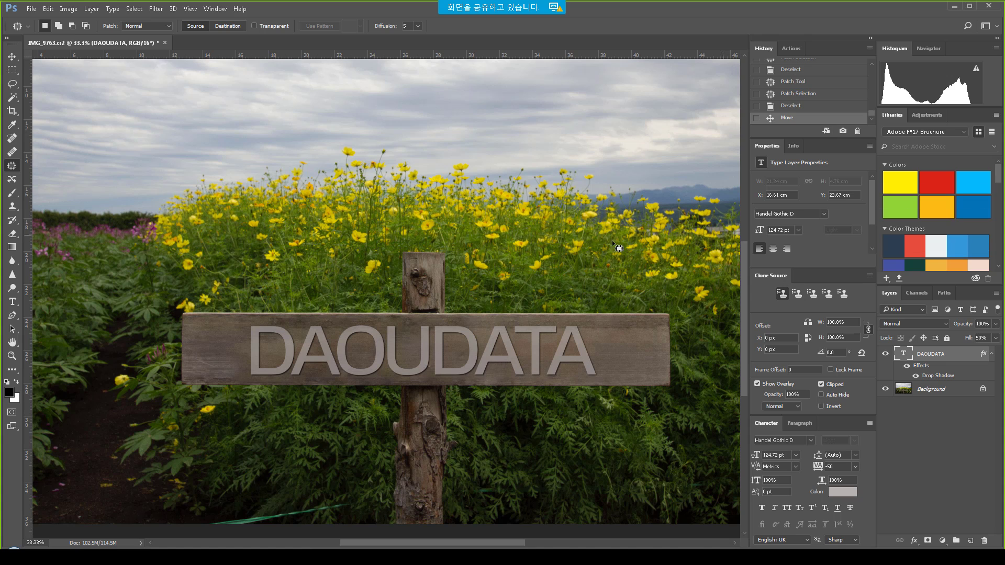
click(12, 301)
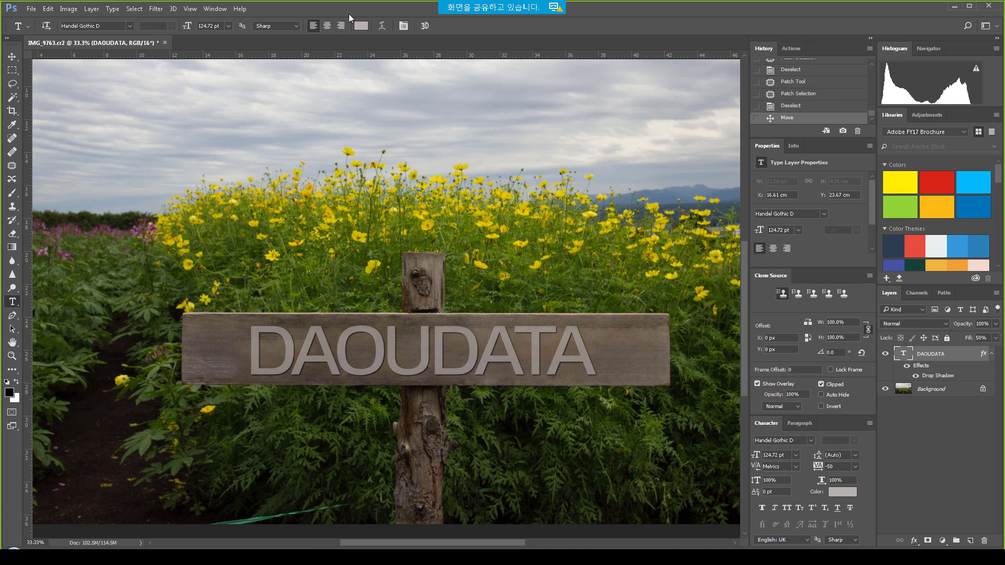
Lighten the color of the DAOUDATA text to #dad7d4.
click(362, 26)
click(371, 180)
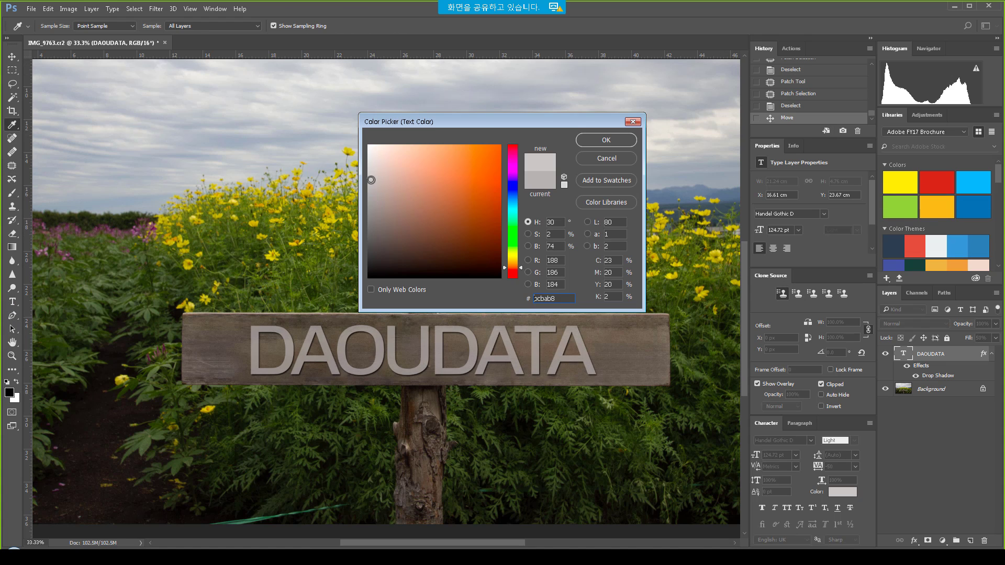
drag(370, 173, 372, 164)
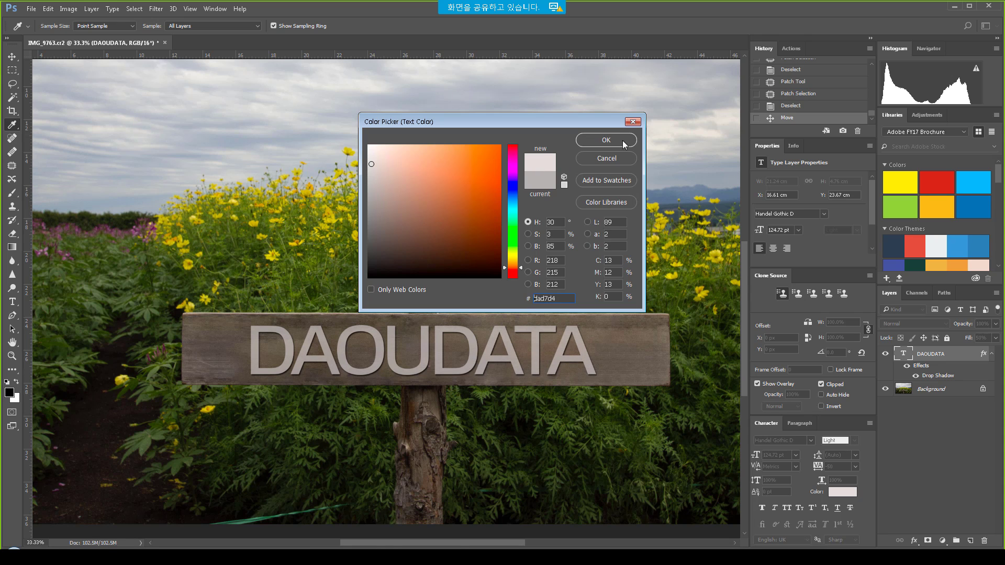
click(606, 140)
Scale the DAOUDATA text down around its center to a size of 113.04 pt.
key(ctrl+t)
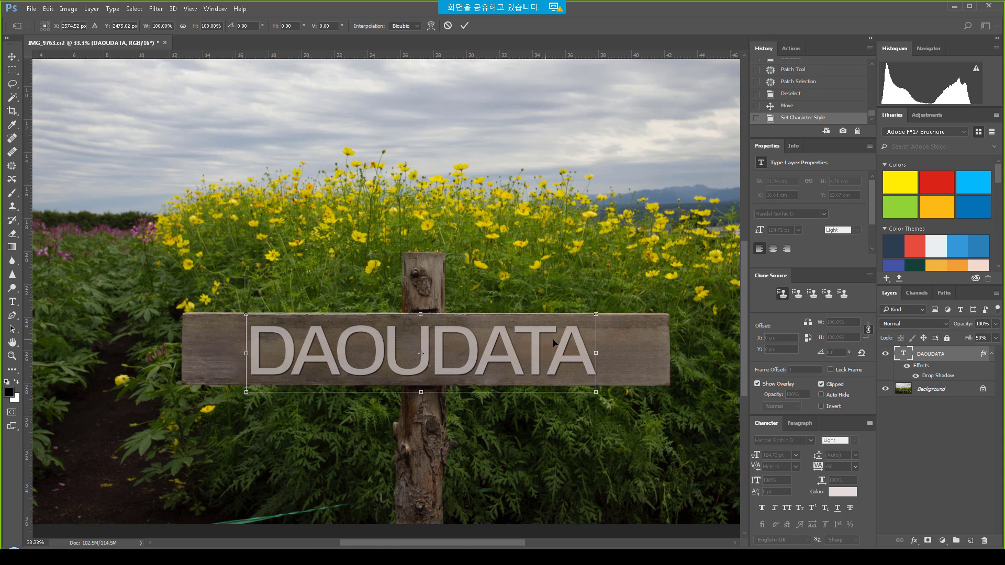
drag(597, 326, 580, 322)
key(Return)
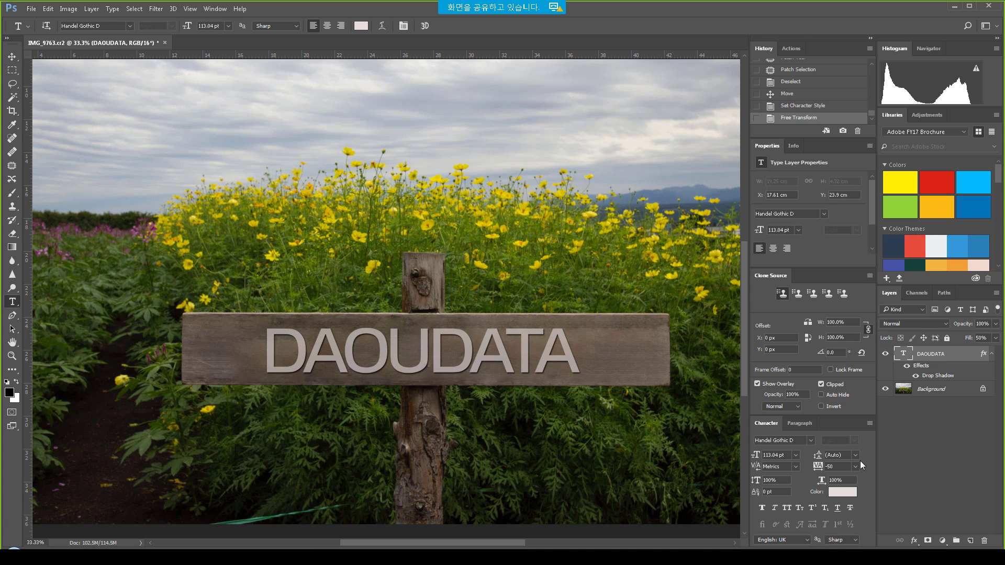
Set the DAOUDATA text's tracking to 100 and move it about 2.54 cm left to center it on the sign.
click(858, 464)
click(853, 443)
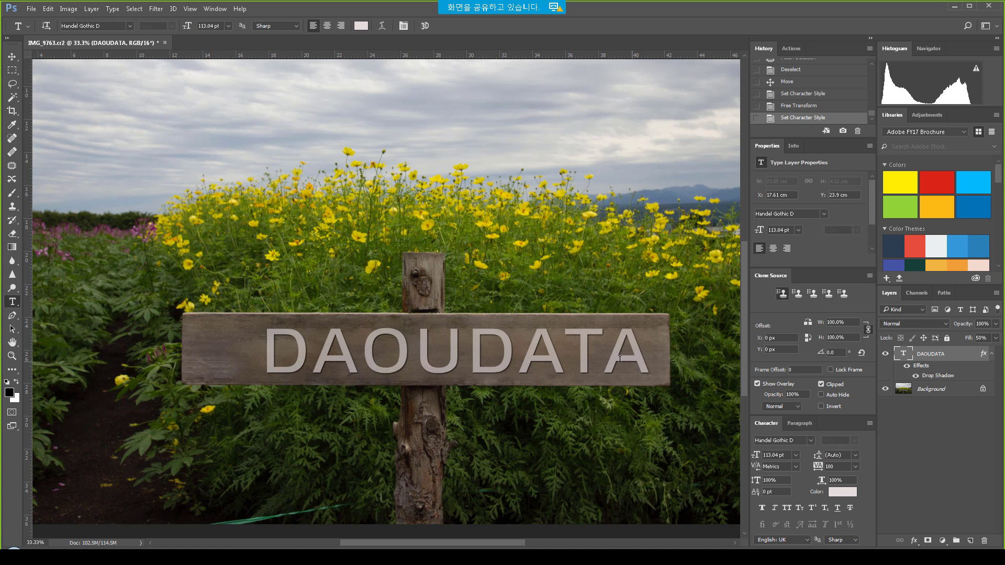
drag(580, 359, 537, 360)
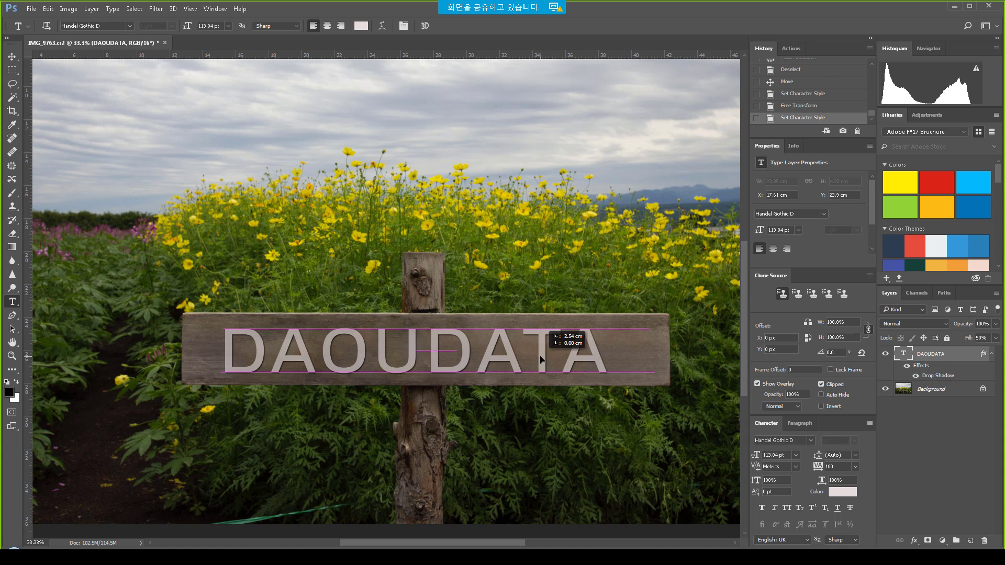
alt+click(405, 353)
ctrl+click(374, 396)
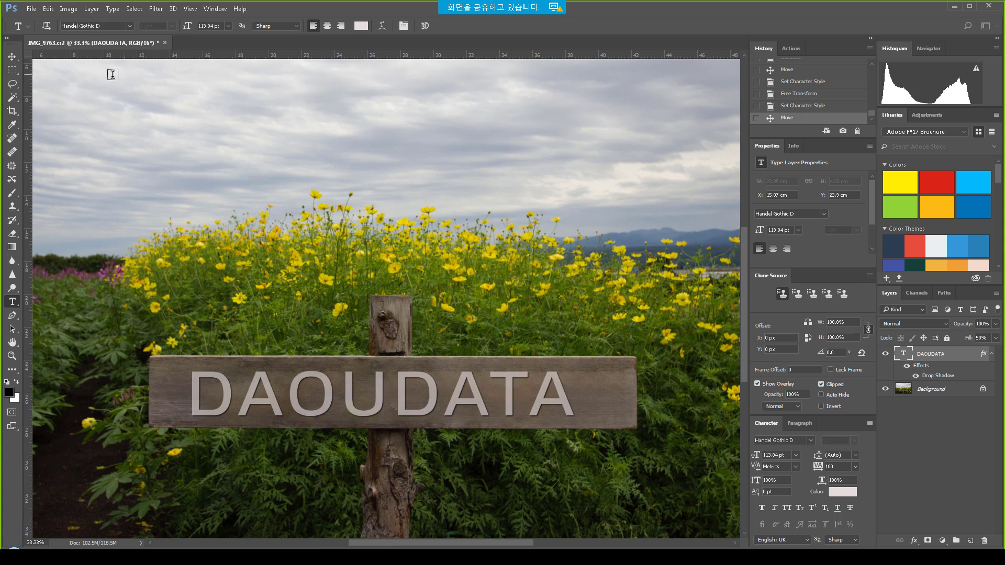
click(29, 9)
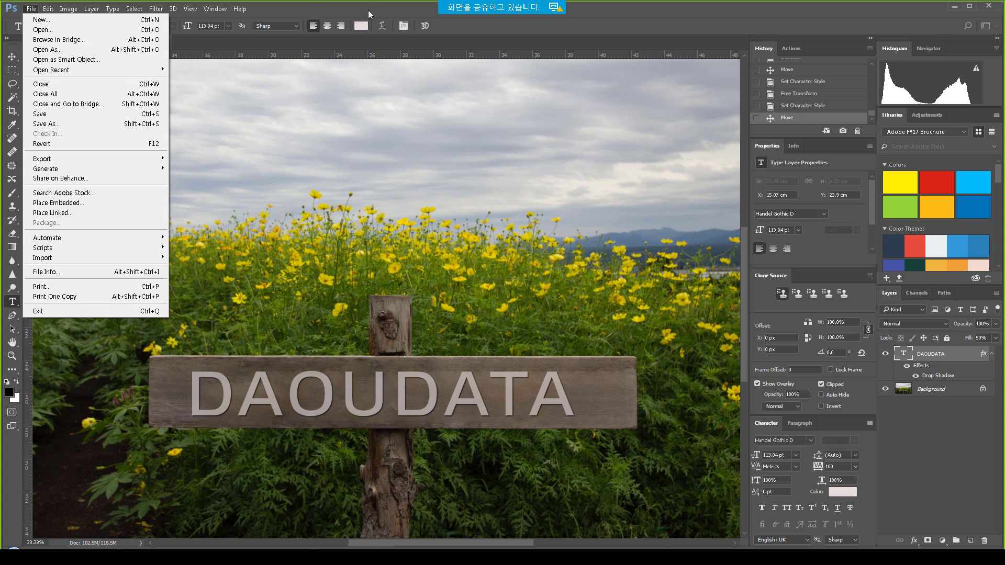
click(351, 97)
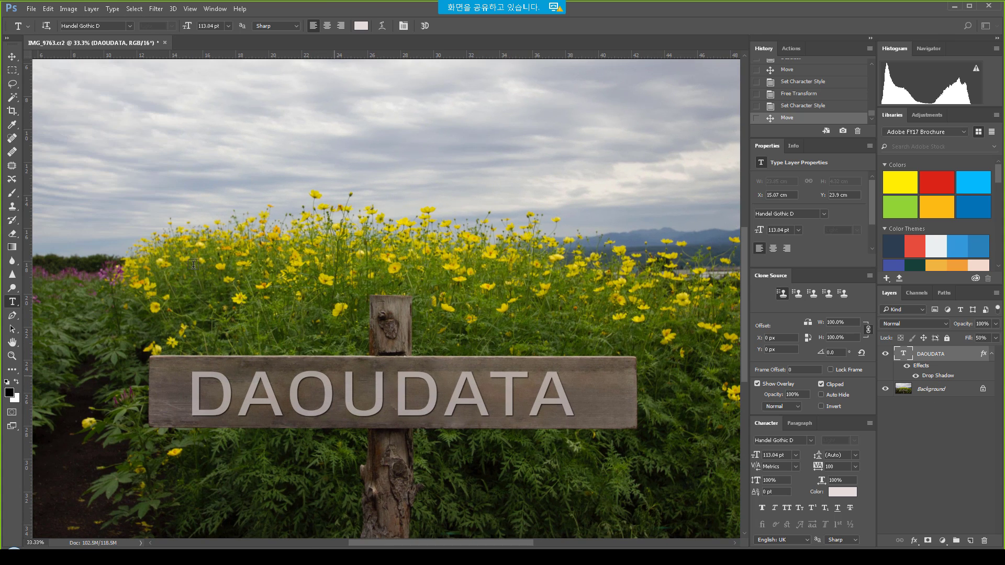
Filter the font list to all Script fonts without the Typekit restriction and set the sign text to Scriptina.
click(130, 26)
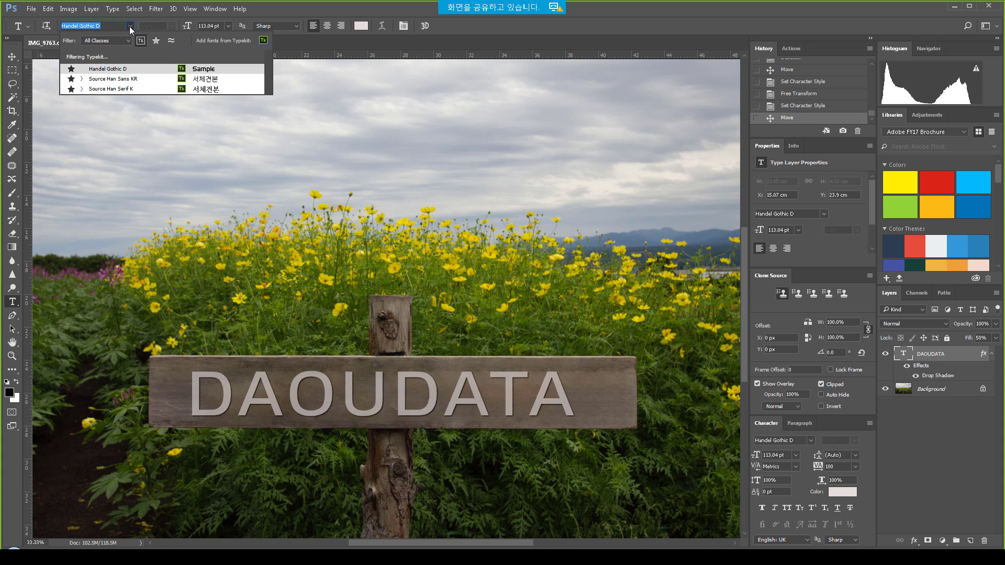
click(116, 41)
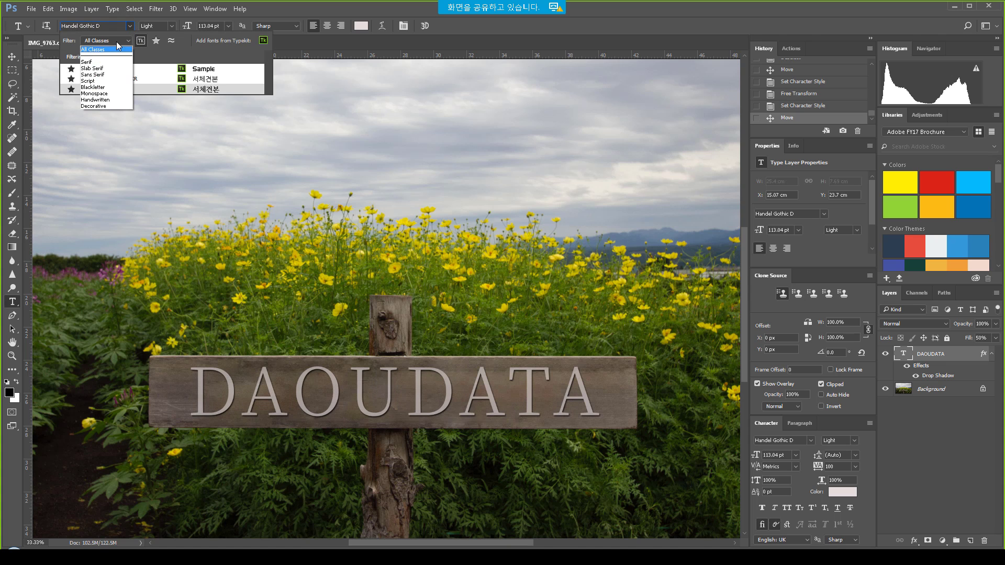
click(101, 81)
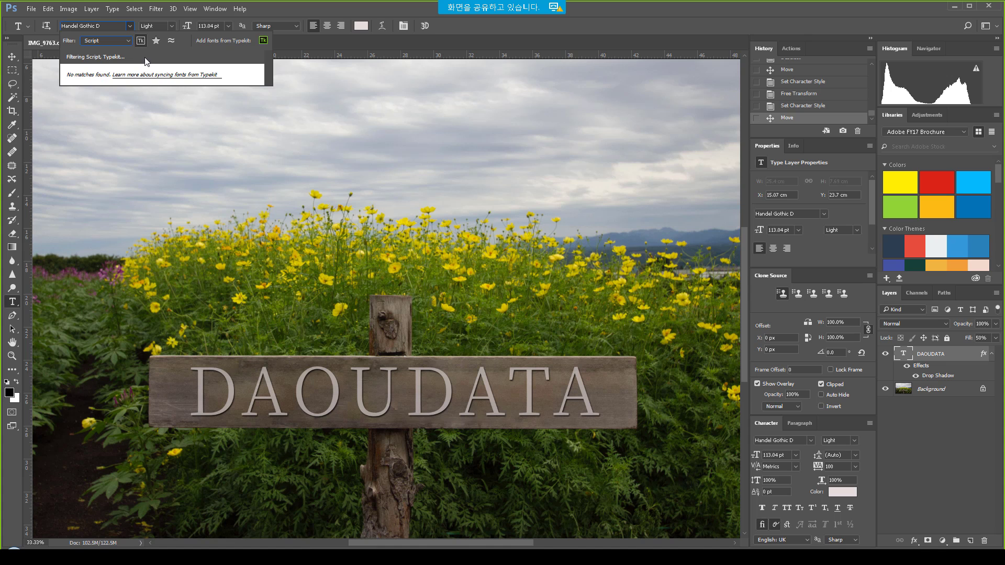
click(141, 40)
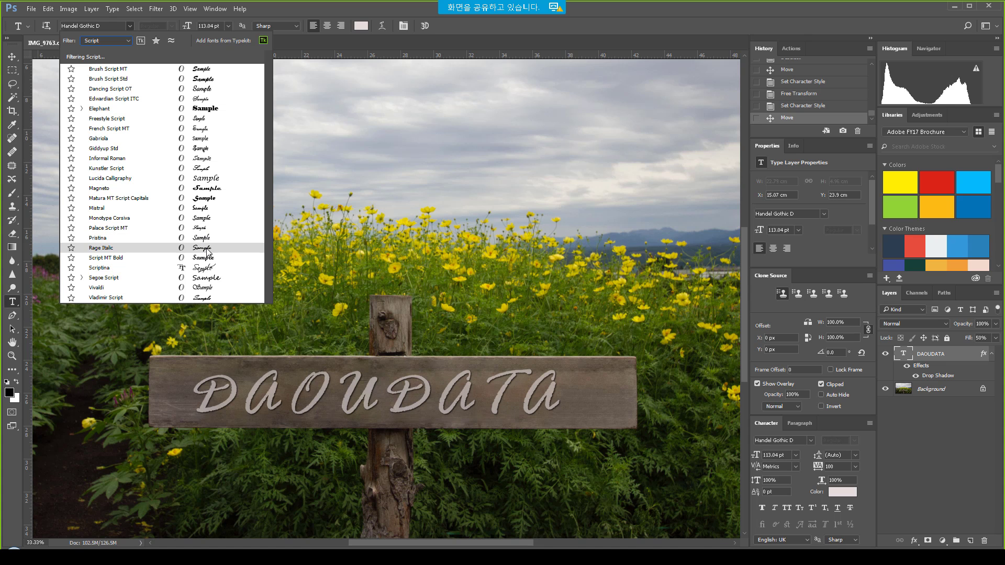
click(207, 268)
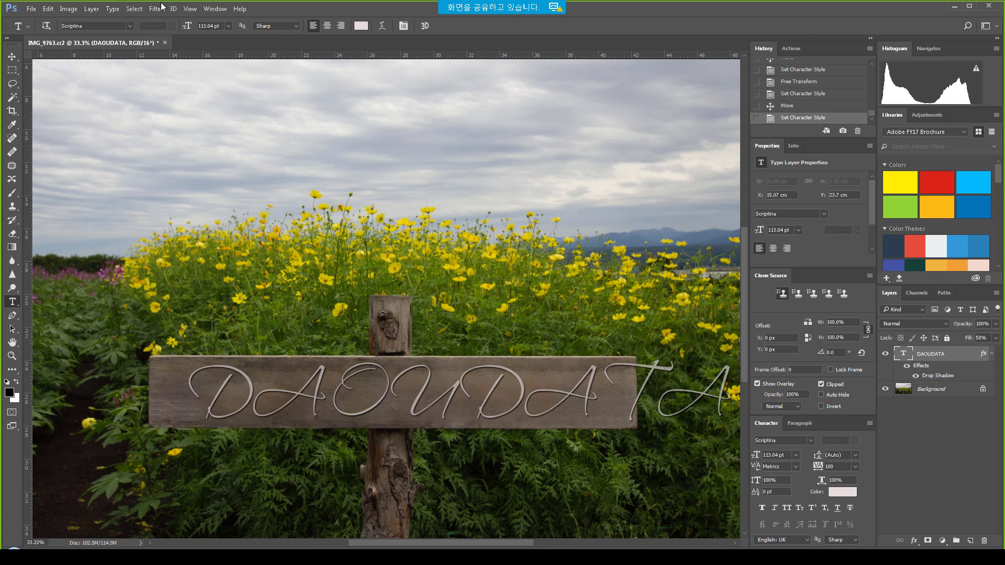
Change the sign text's font to Pristina and retype everything after the initial D in lowercase so it reads Daoudata.
click(129, 26)
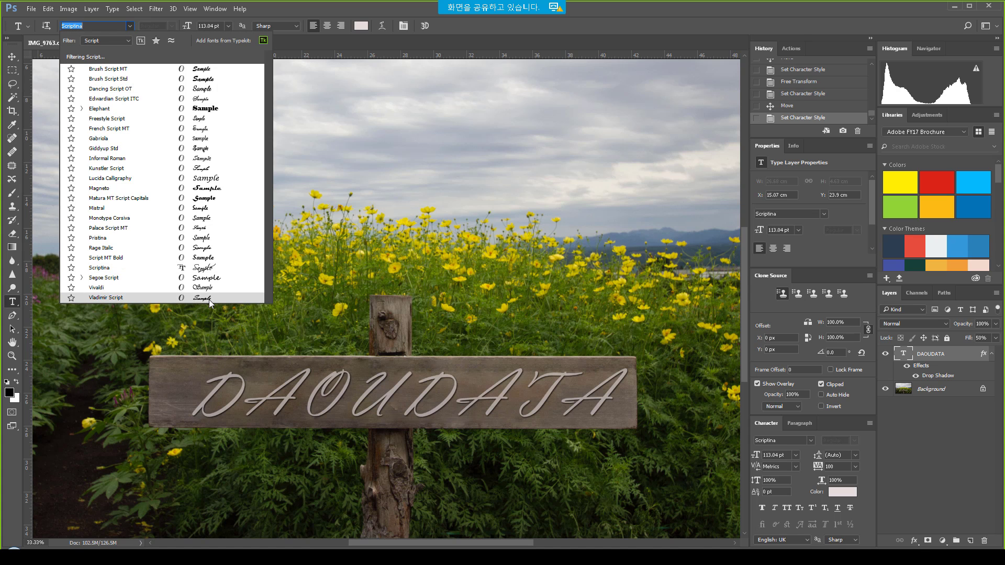
click(203, 238)
drag(236, 398, 581, 402)
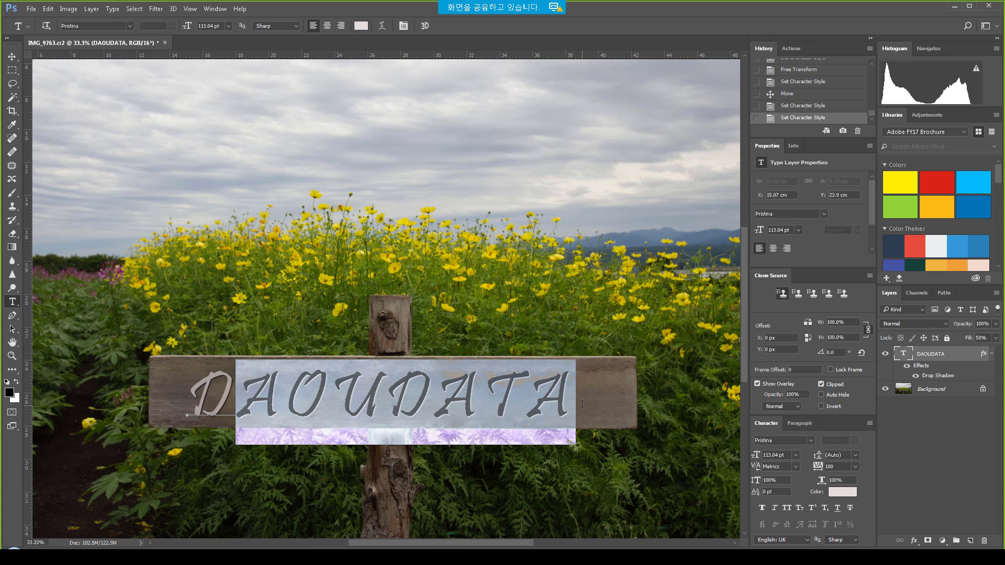
text(aoudata)
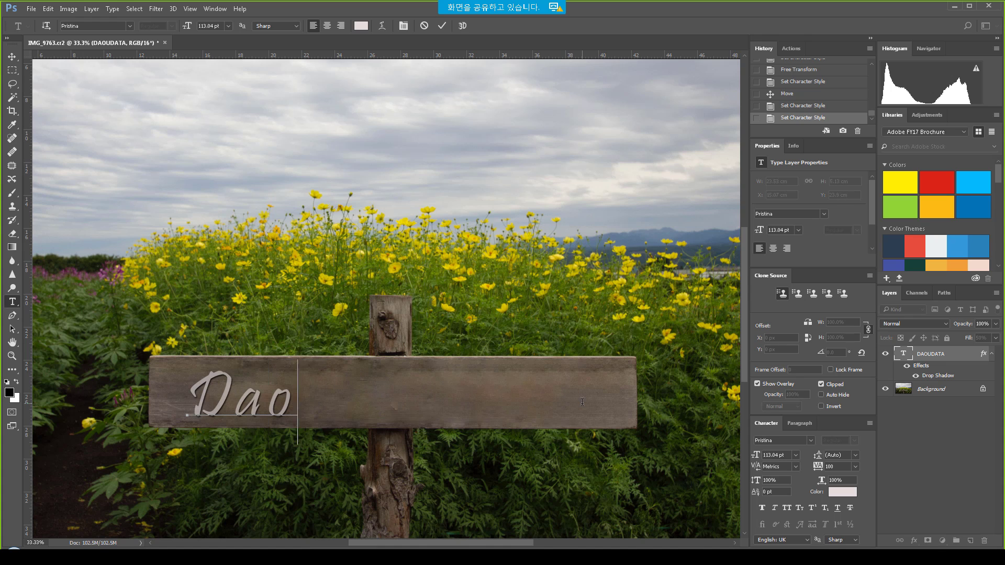
click(947, 342)
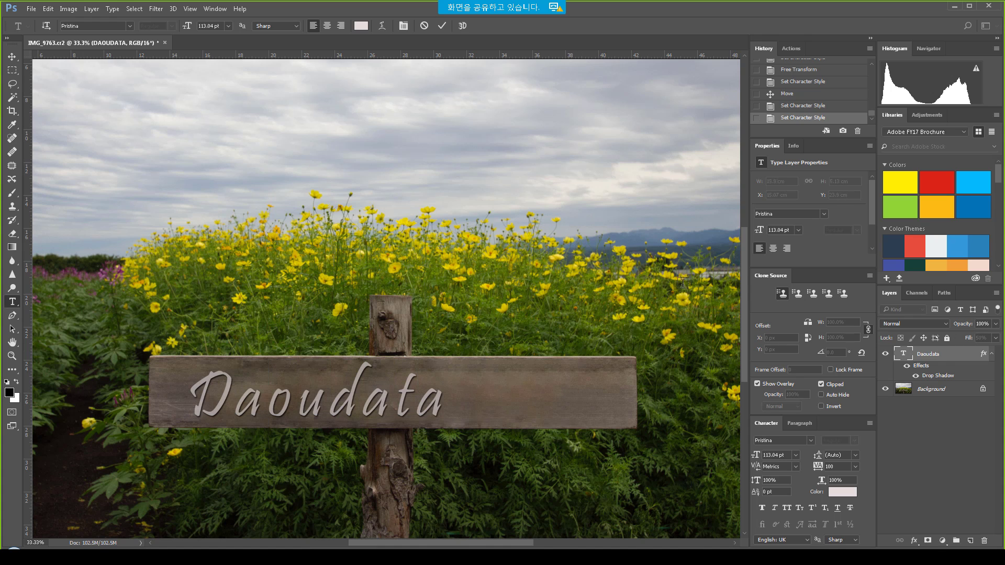
Change the Daoudata text's font to Vladimir Script and move it about 4 cm right to center it on the sign.
click(131, 26)
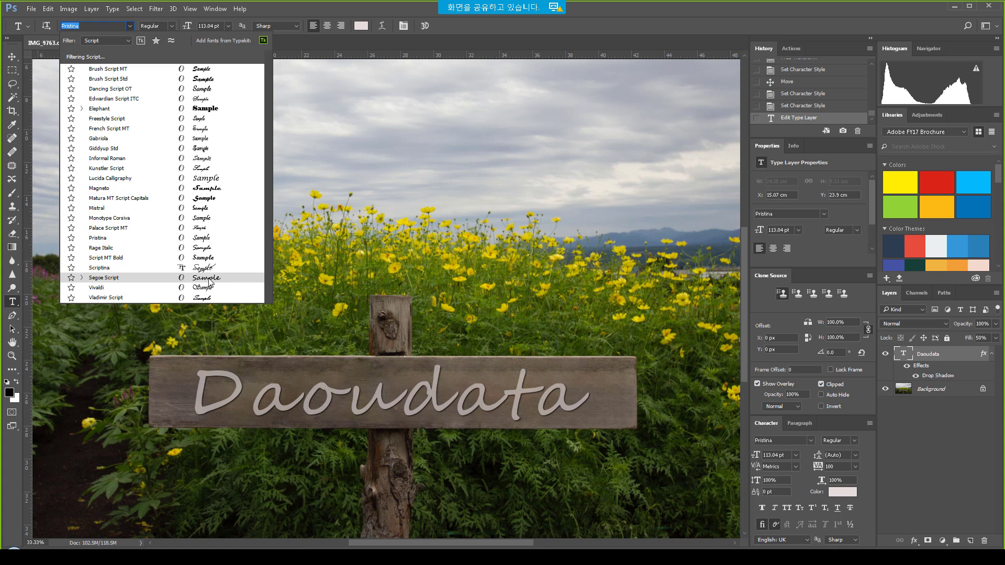
click(206, 296)
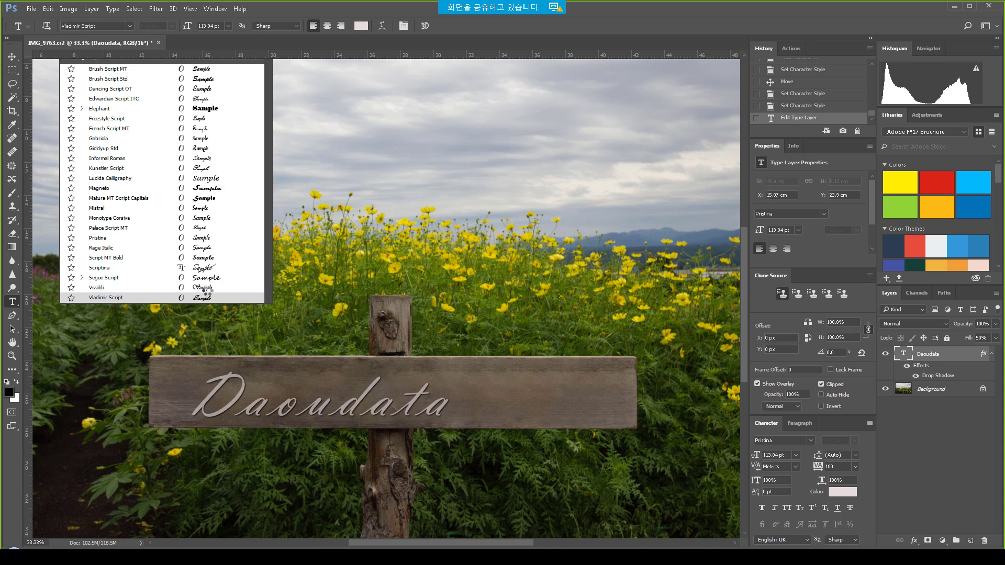
drag(317, 410, 386, 410)
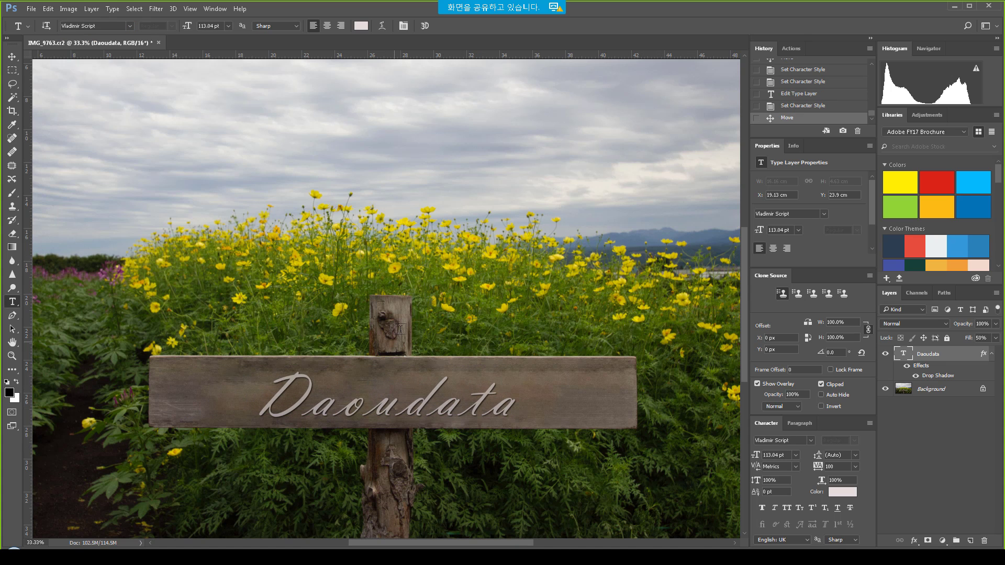
Save the edited sign photo and switch to Lightroom.
click(32, 9)
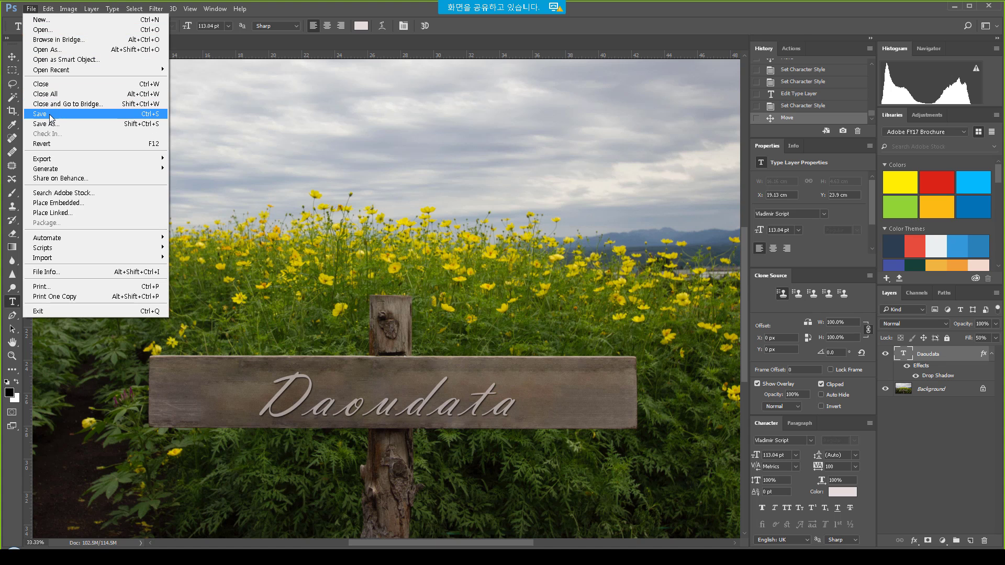
click(121, 113)
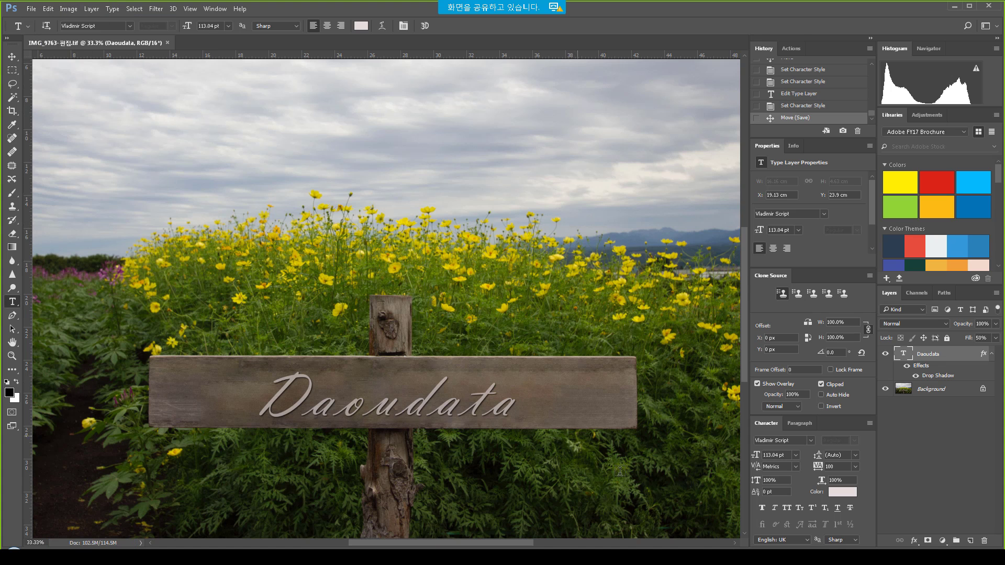
key(alt+Tab)
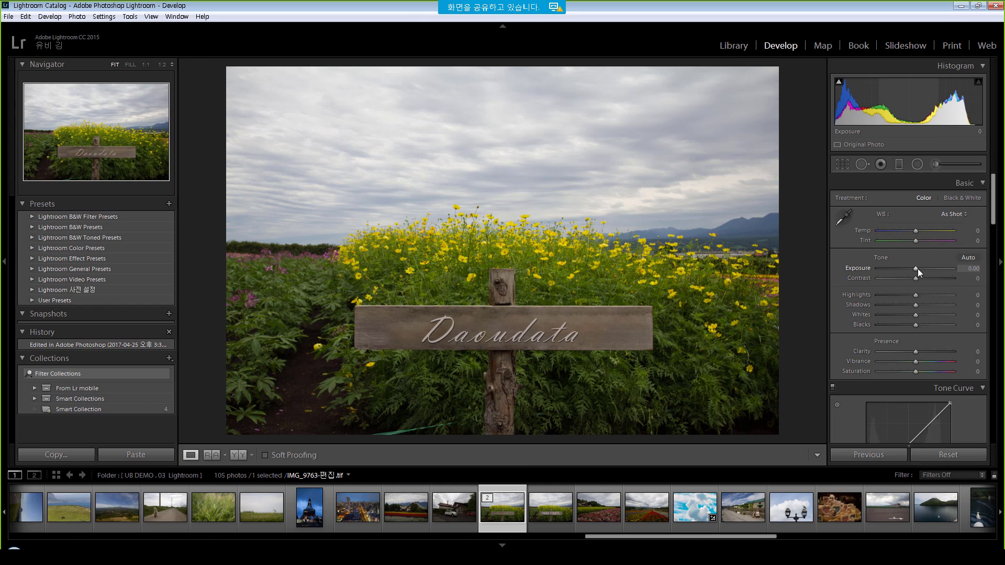
Set the photo's Exposure to +0.63, Contrast to +28, Highlights to -71, Shadows to +29, Vibrance to -1 and Temp to -4.
mouse_move(917, 268)
mouse_down()
mouse_move(889, 294)
mouse_move(930, 307)
mouse_move(922, 269)
mouse_up()
drag(915, 361, 915, 362)
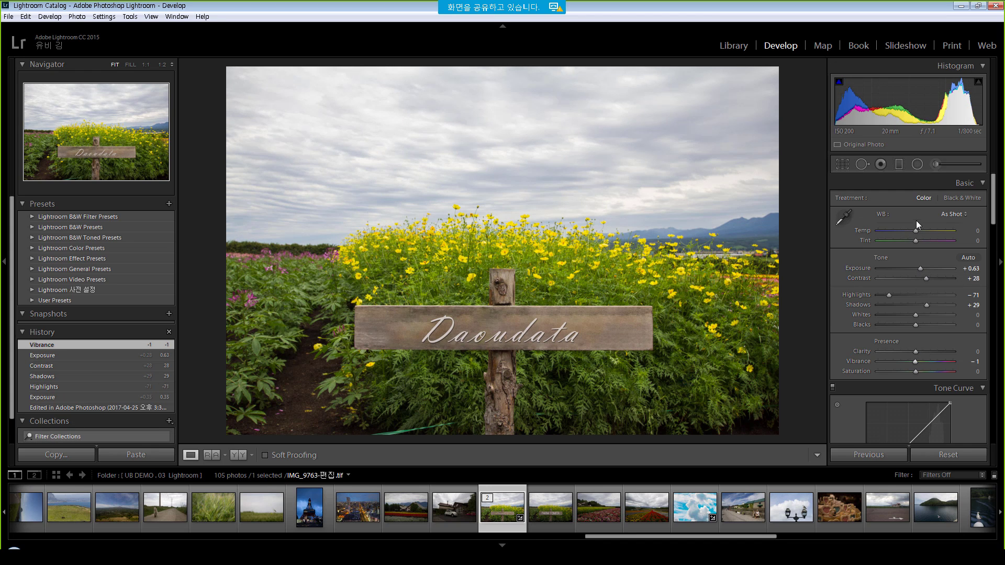
drag(917, 230, 916, 231)
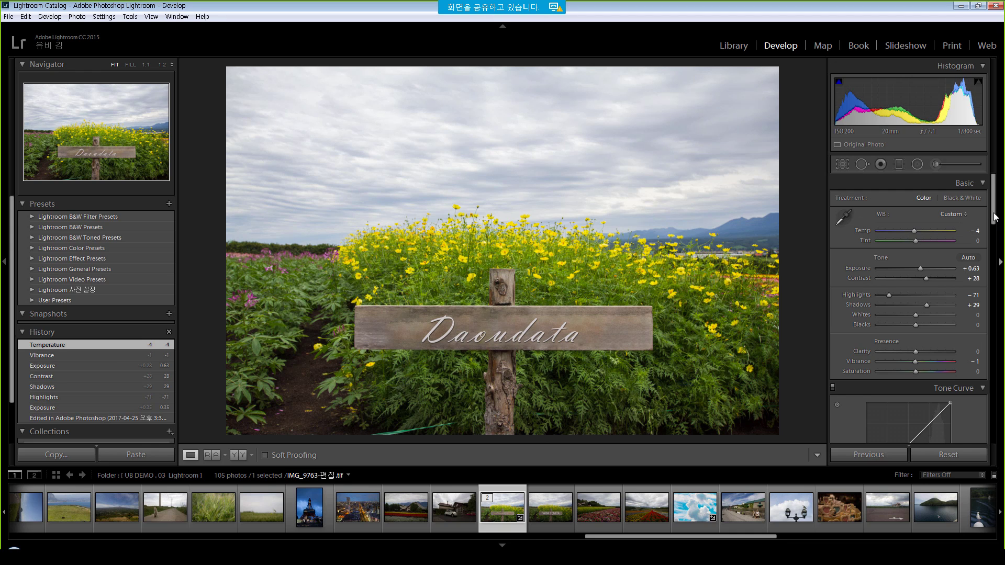
Set the HSL saturation of Orange to +23 and Yellow to +11, and adjust the overall Vibrance to +7.
scroll(921, 261, down, 3)
drag(917, 281, 924, 283)
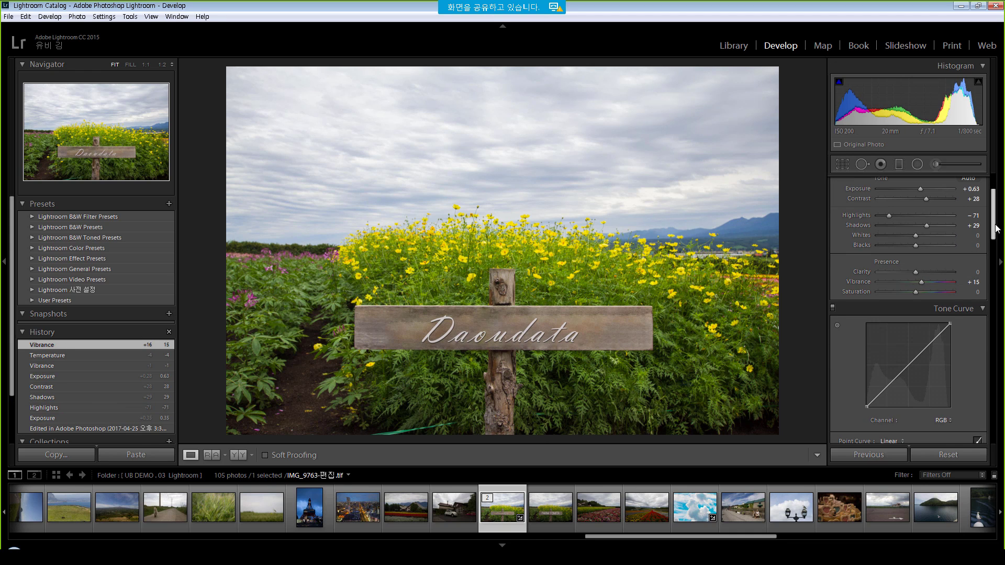
scroll(924, 293, down, 5)
drag(922, 369, 922, 381)
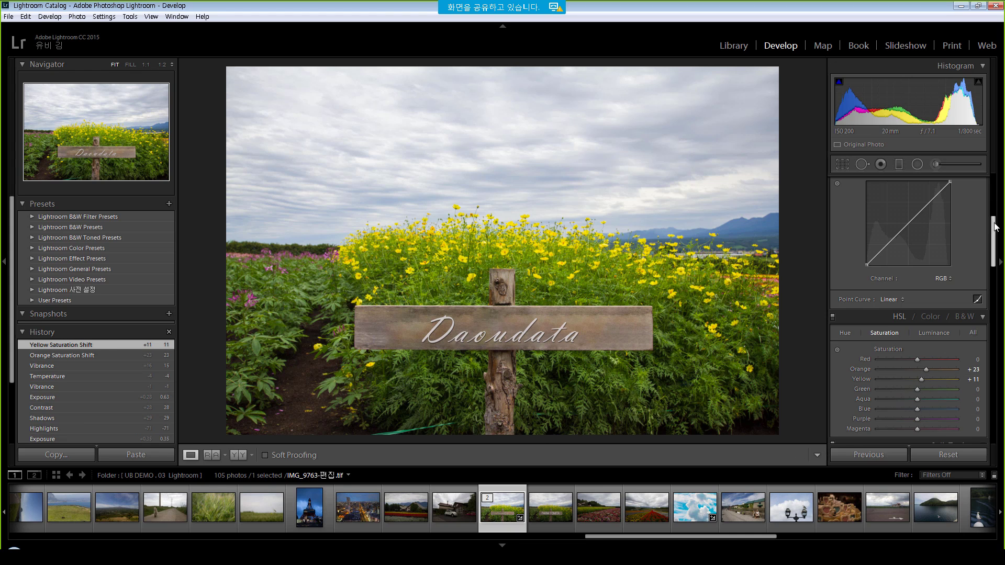
drag(995, 225, 994, 190)
drag(919, 327, 916, 328)
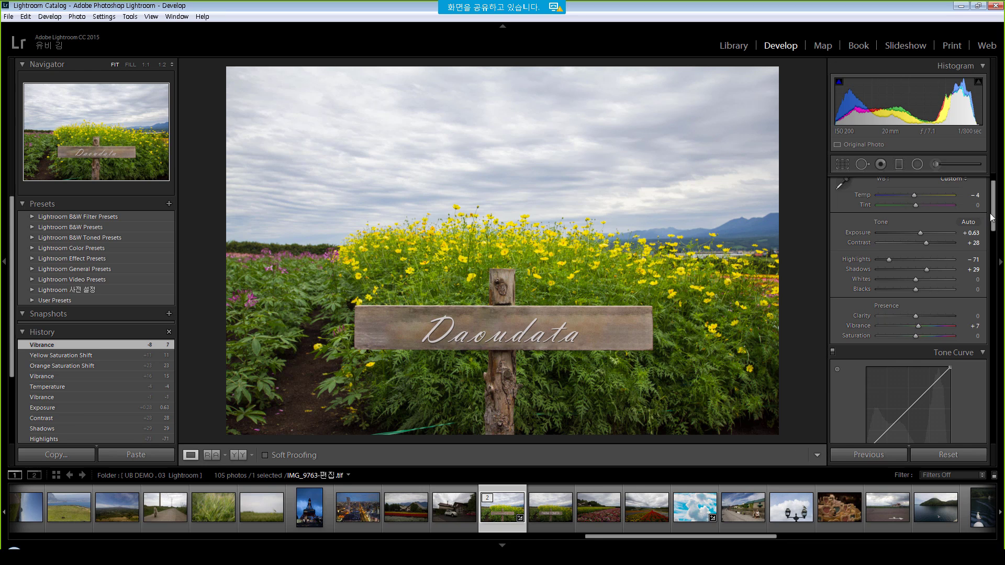
Raise the midtones slightly in the Red channel of the tone curve and do the same in the Green channel.
scroll(937, 252, down, 3)
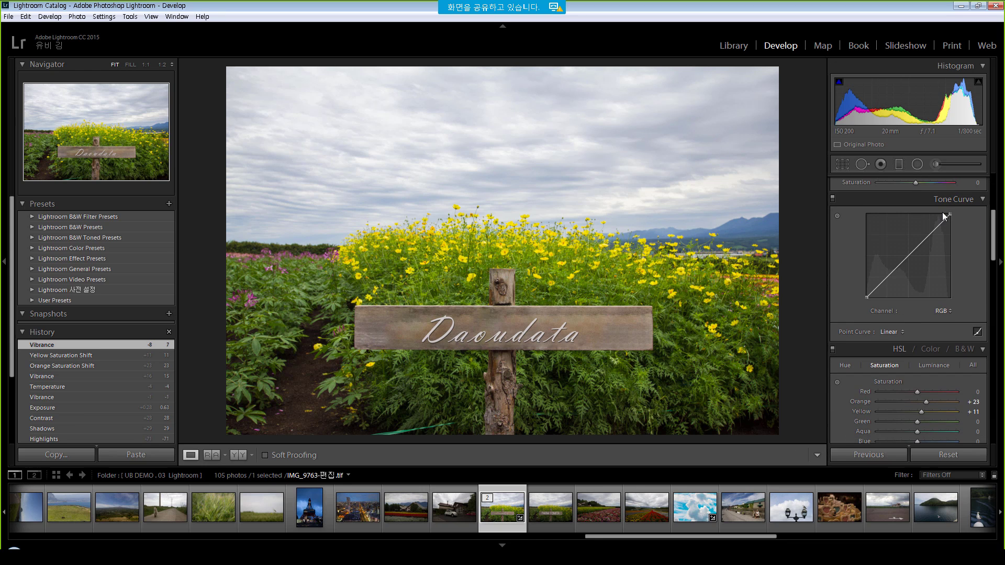
click(947, 309)
click(923, 336)
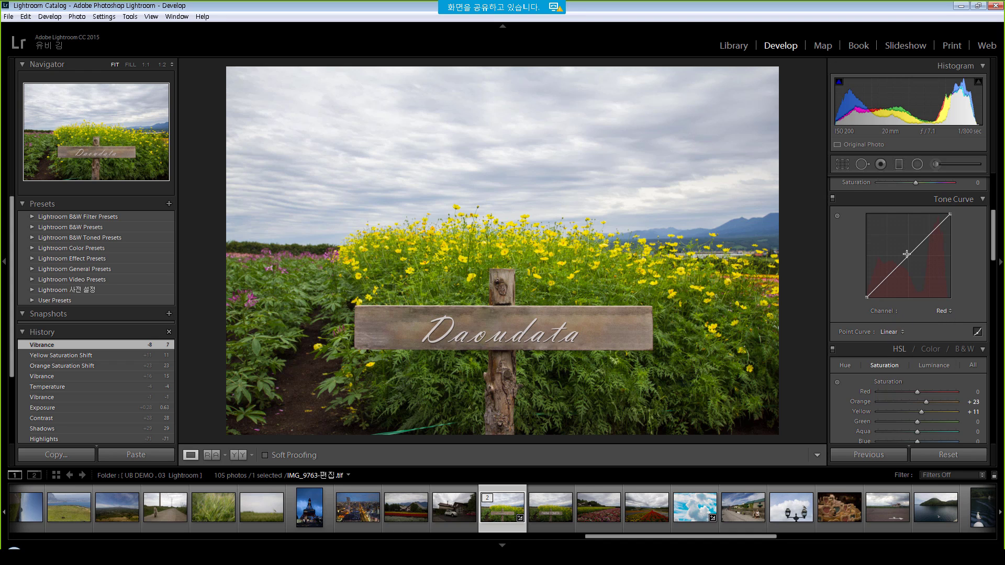
drag(907, 254, 906, 253)
click(943, 311)
click(922, 348)
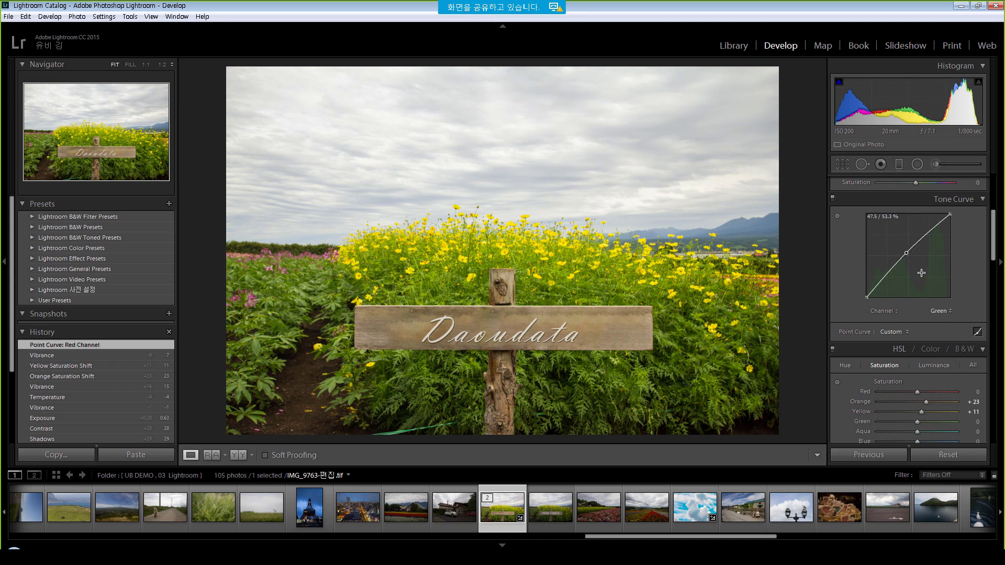
Raise the shadows and lower the highlights in the Blue channel of the tone curve.
click(940, 311)
click(914, 359)
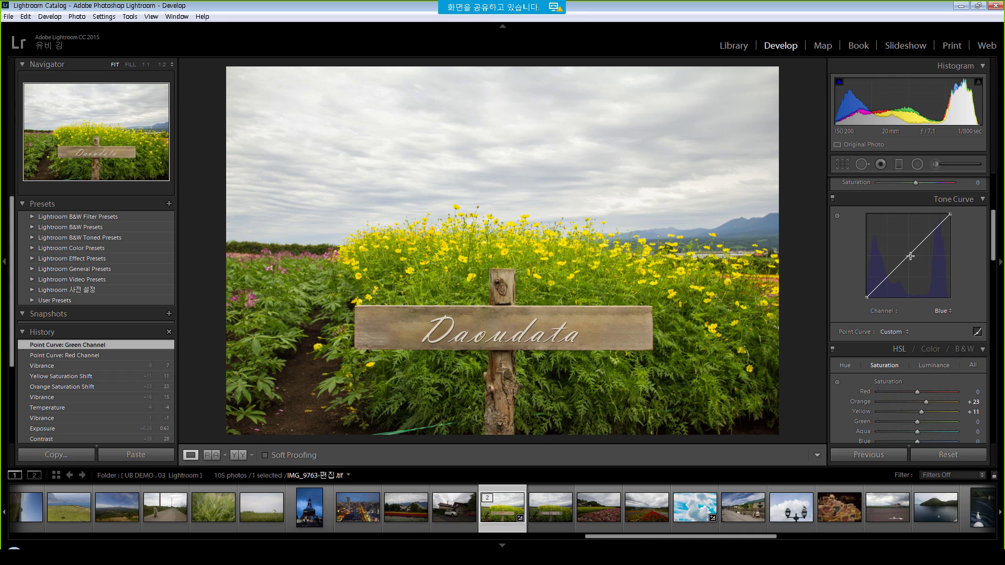
drag(888, 280, 883, 277)
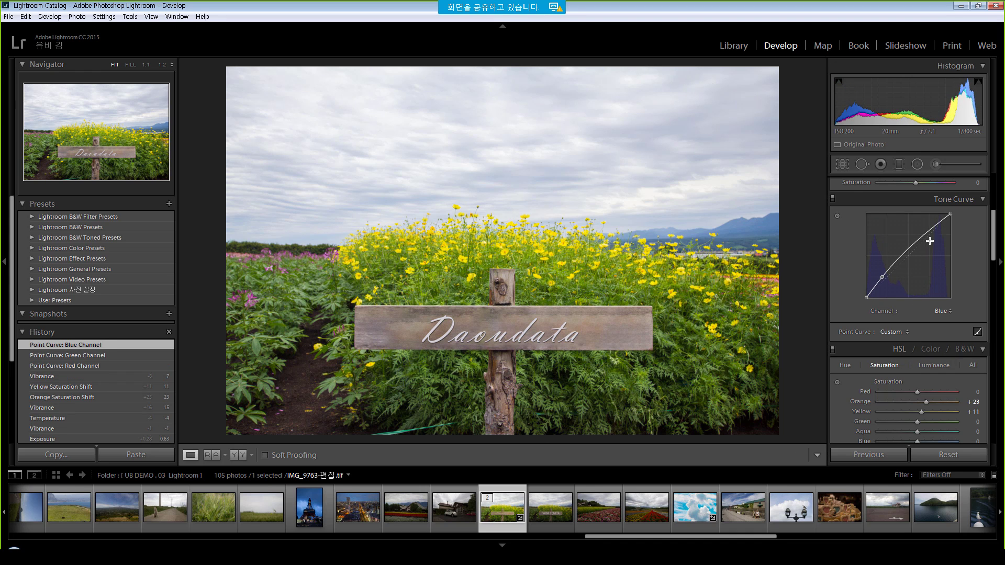
drag(931, 230, 935, 234)
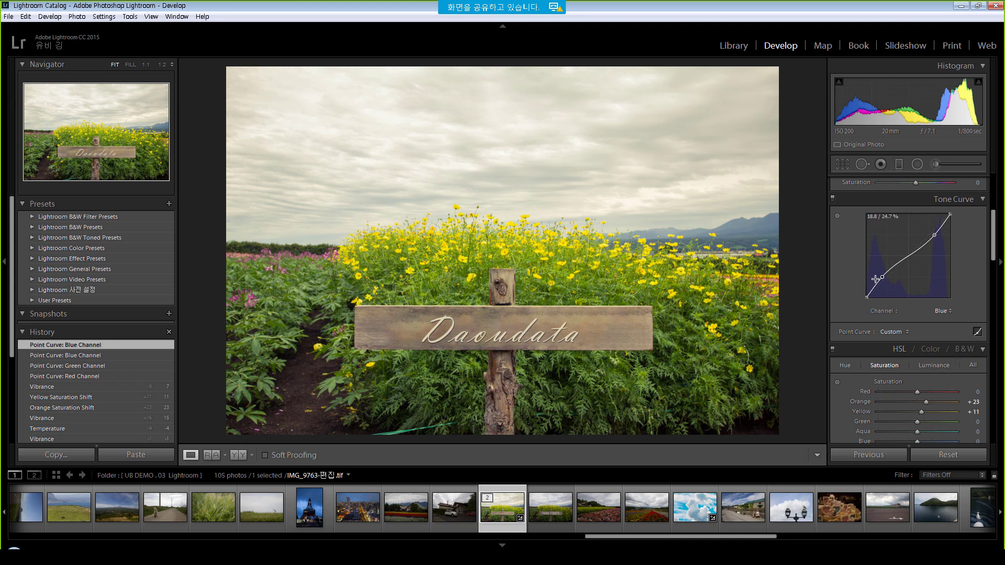
Refine the shadow and highlight points of the Blue channel tone curve, and raise the HSL saturation of Yellow and Green.
drag(881, 278, 877, 281)
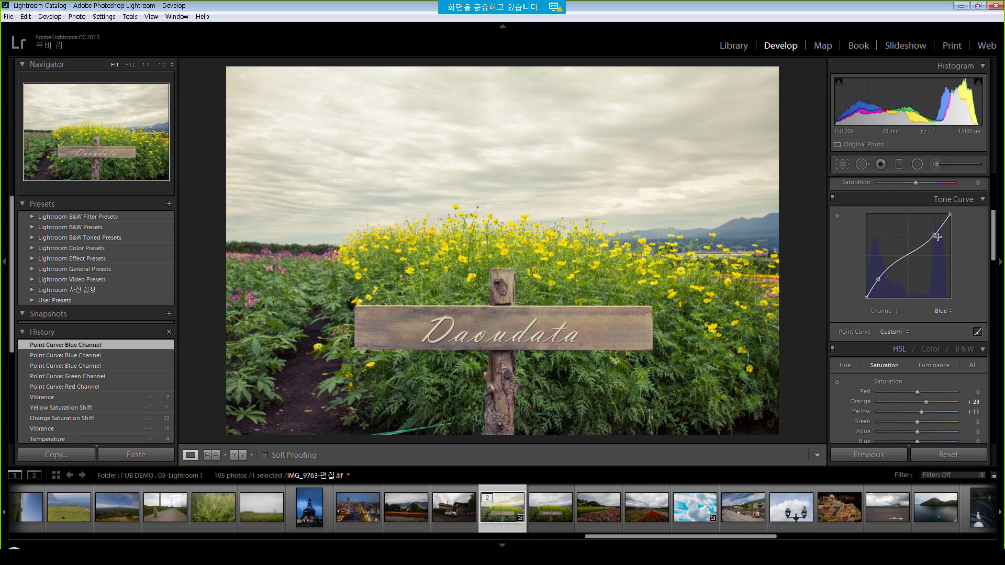
drag(937, 236, 937, 234)
scroll(982, 266, up, 3)
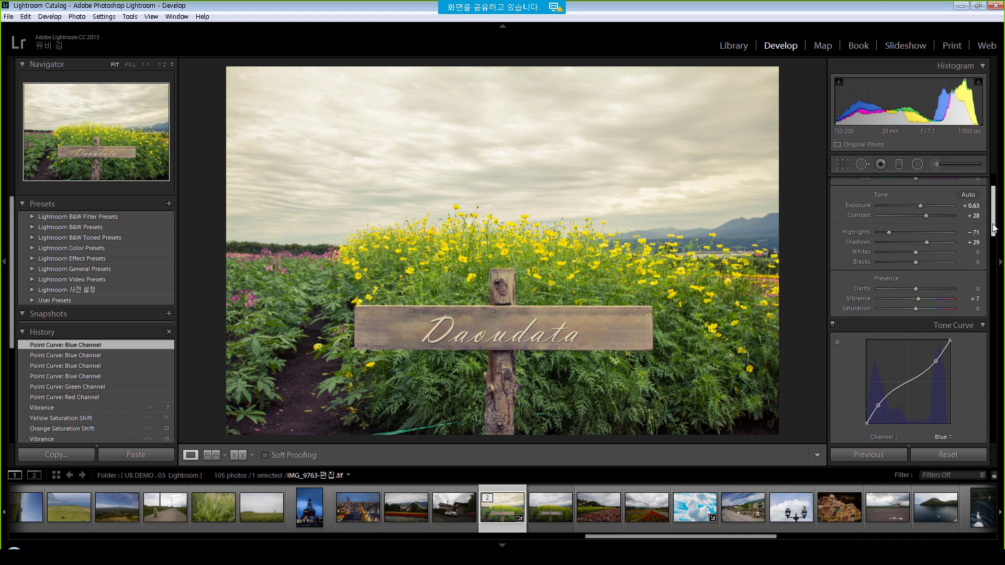
scroll(928, 314, down, 3)
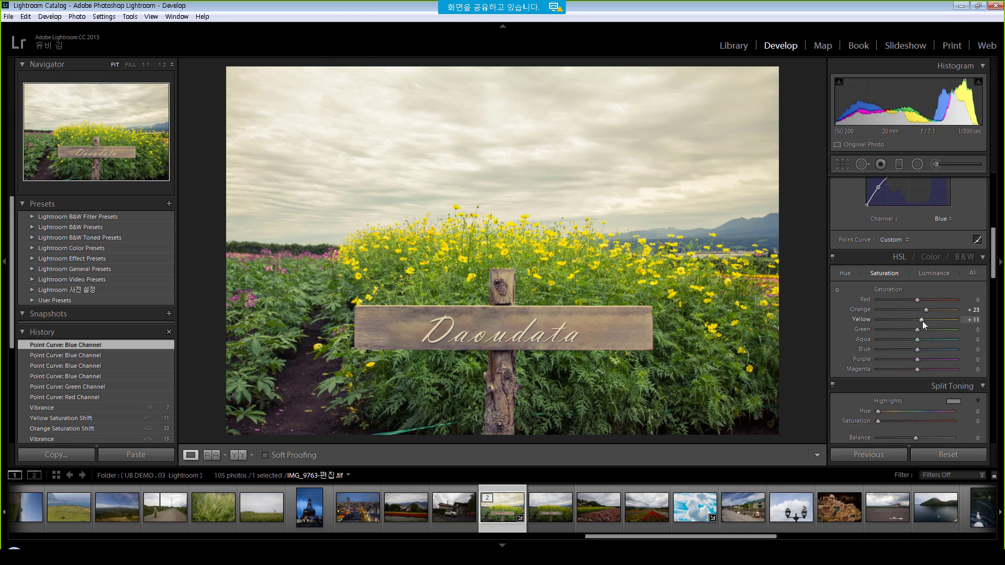
drag(936, 319, 926, 328)
Enable Remove Chromatic Aberration and set the post-crop vignetting amount to -24.
drag(993, 258, 996, 398)
click(863, 261)
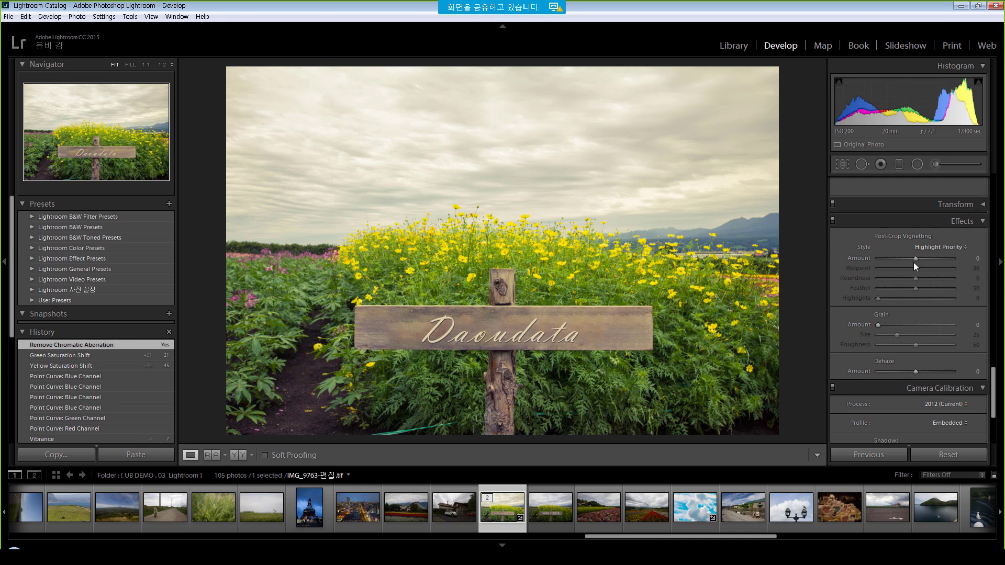
drag(915, 259, 910, 258)
drag(994, 380, 993, 206)
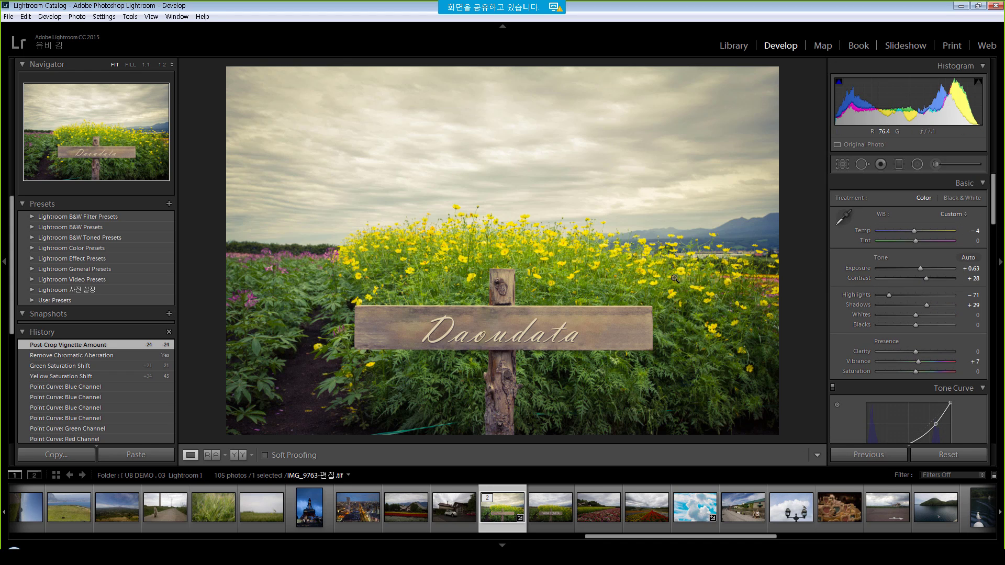
Compare the edited sign photo with the original IMG_9763.cr2 by switching between the two.
click(544, 491)
click(510, 488)
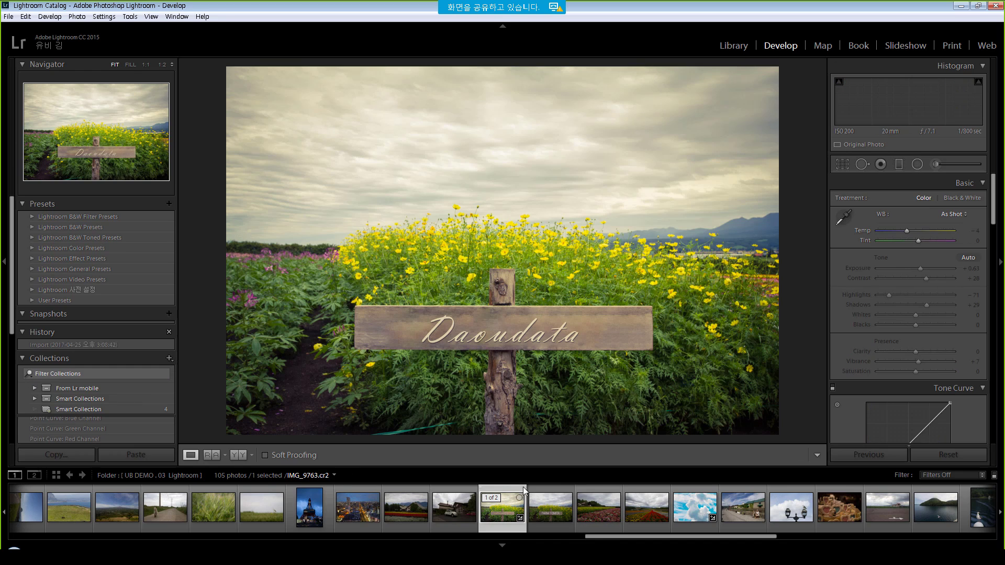
click(559, 489)
click(501, 489)
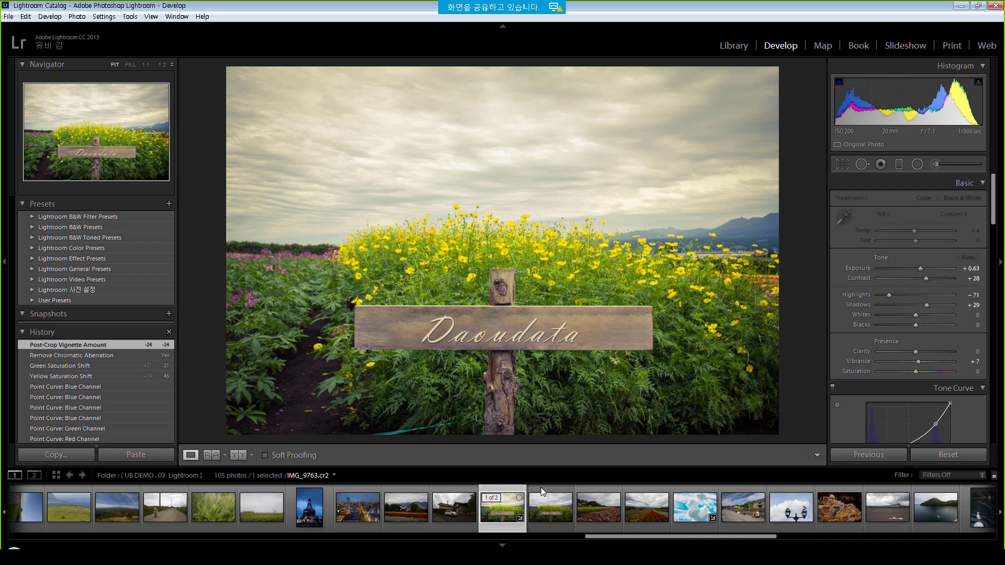
click(544, 488)
click(501, 488)
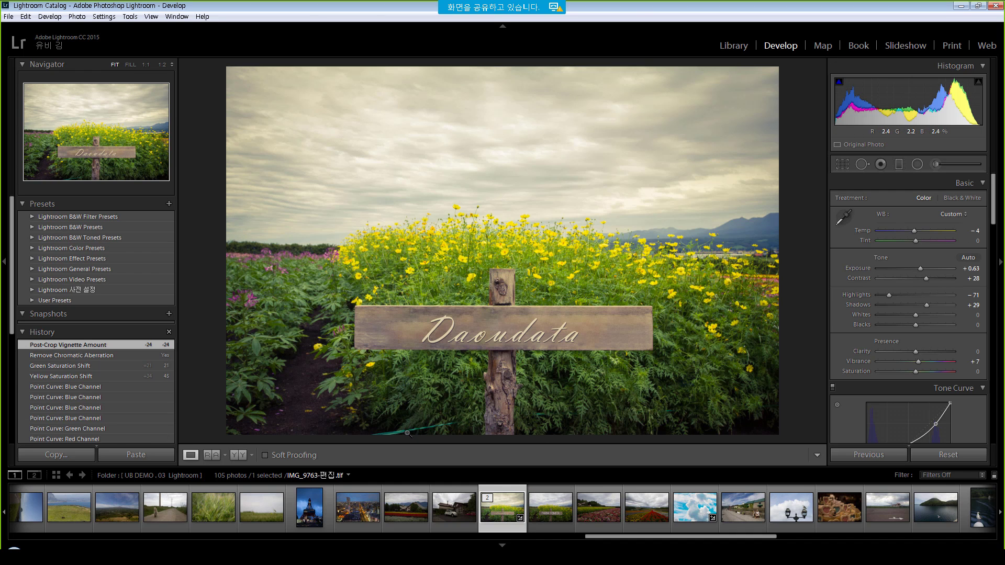
Remove the green rope along the photo's lower edge with a Spot Removal stroke in Heal mode at size 49.
click(388, 432)
click(402, 428)
click(411, 430)
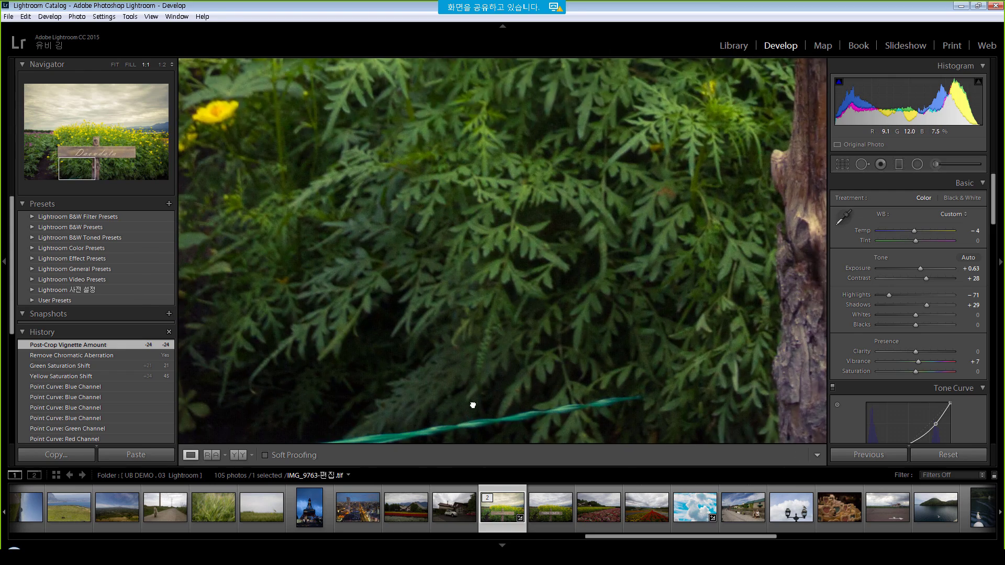
drag(474, 406, 505, 330)
click(865, 165)
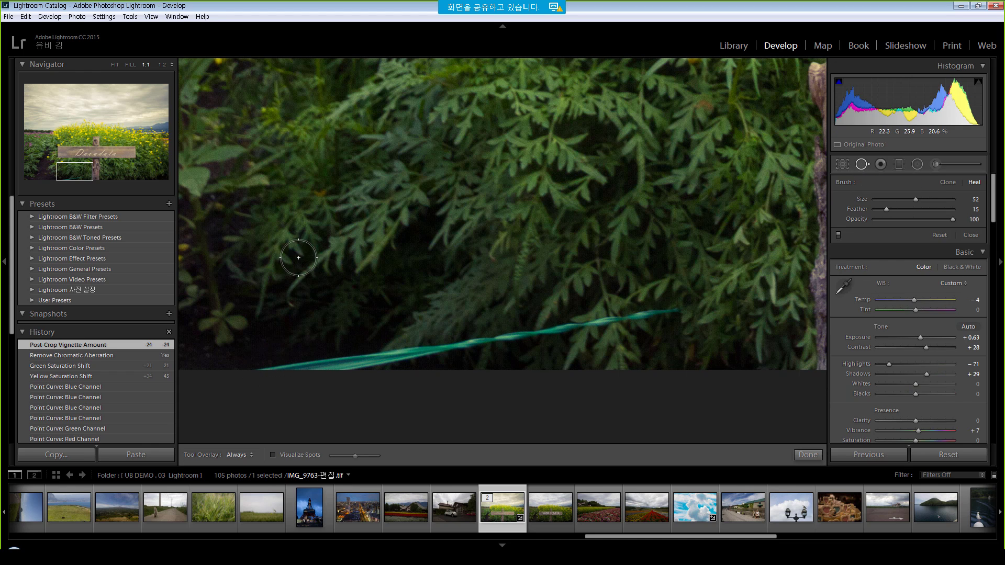
scroll(677, 312, down, 3)
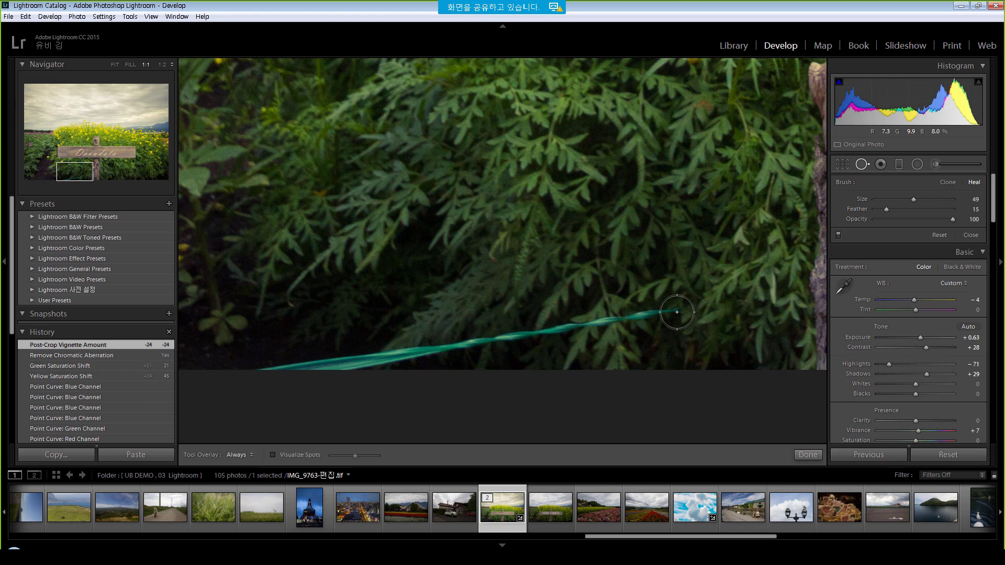
drag(677, 312, 258, 379)
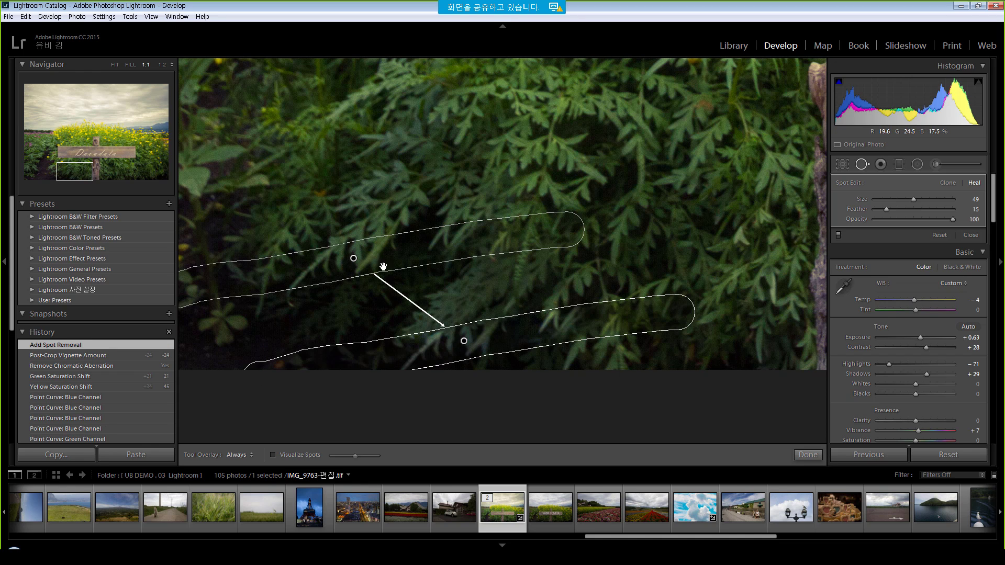
click(817, 455)
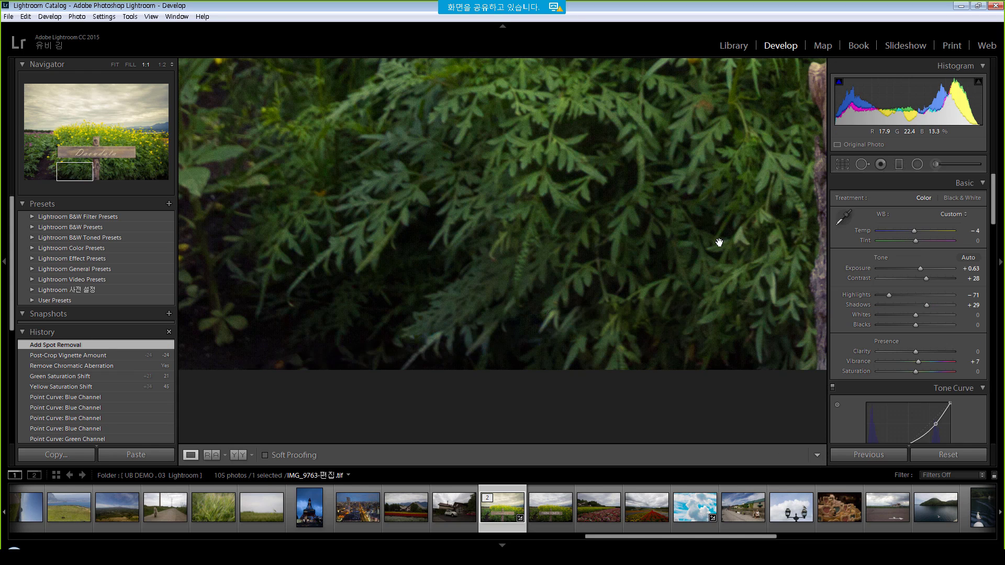
click(599, 230)
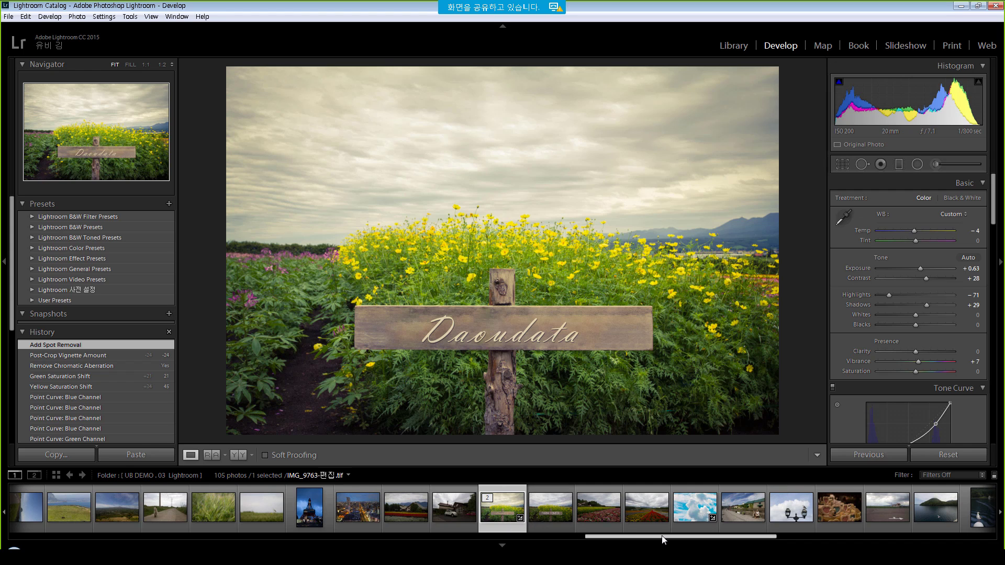
Open the group photo WildLeaves_20131211_9T5C6978.cr2, set its white balance from a neutral sample in the background, and lower Temp to 2833.
drag(663, 540, 386, 536)
click(521, 507)
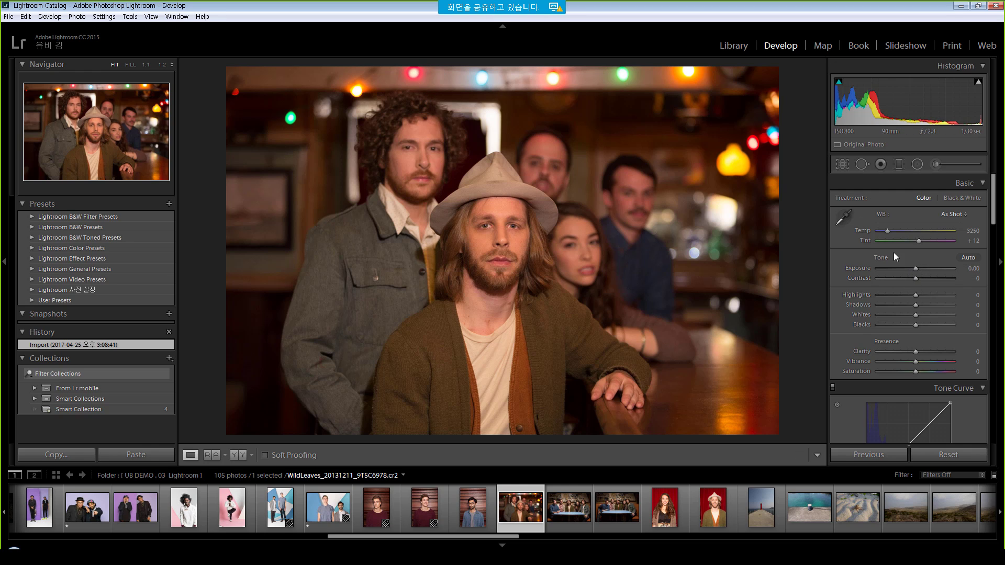
click(844, 218)
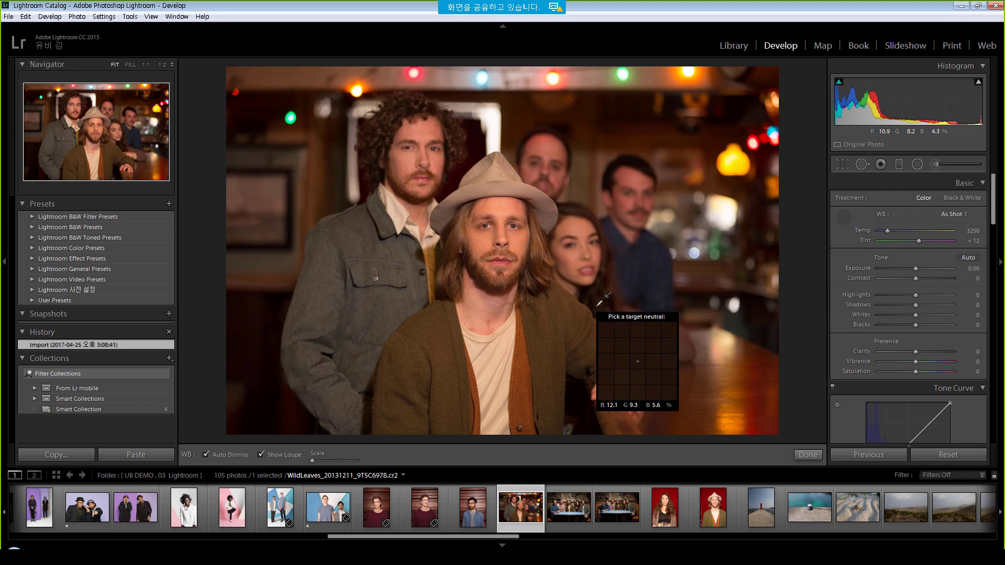
click(733, 308)
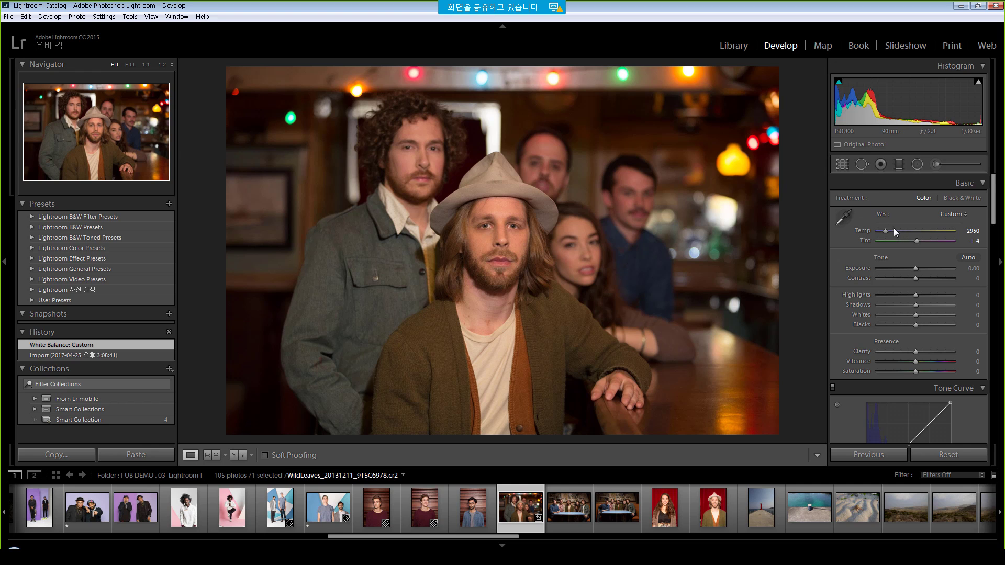
drag(886, 231, 885, 231)
Set Exposure to +0.63, Contrast to +11, Highlights to -54, Shadows to +56 and Vibrance to +22, and fine-tune Temp.
drag(917, 269, 937, 303)
click(937, 305)
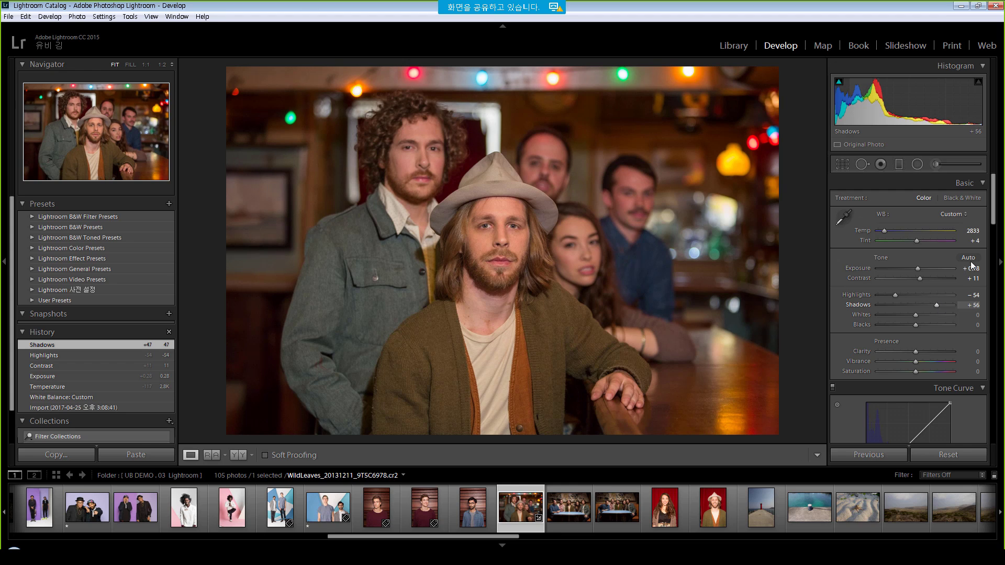
drag(993, 213, 993, 238)
drag(921, 251, 921, 269)
scroll(937, 231, up, 4)
drag(995, 223, 995, 330)
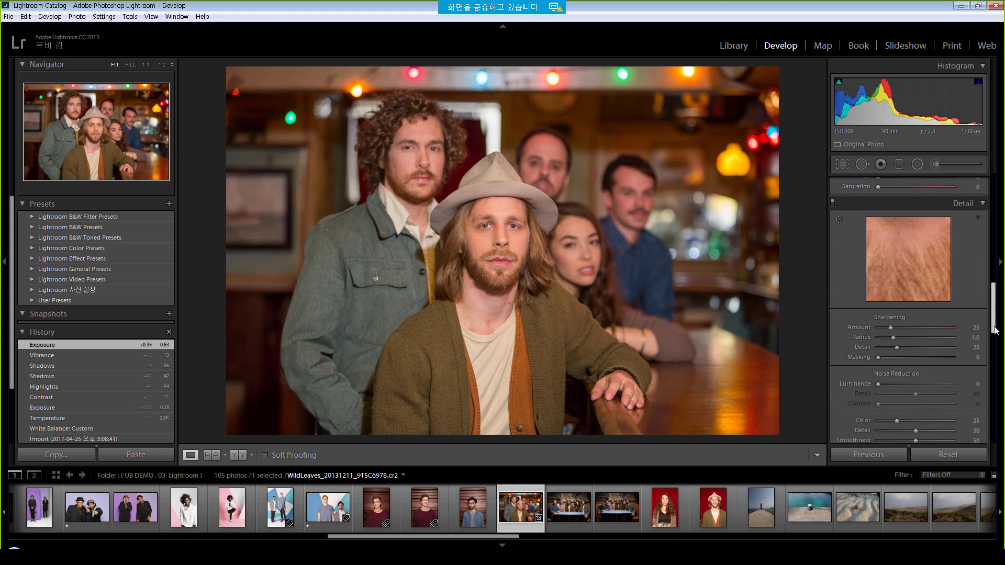
scroll(925, 221, up, 10)
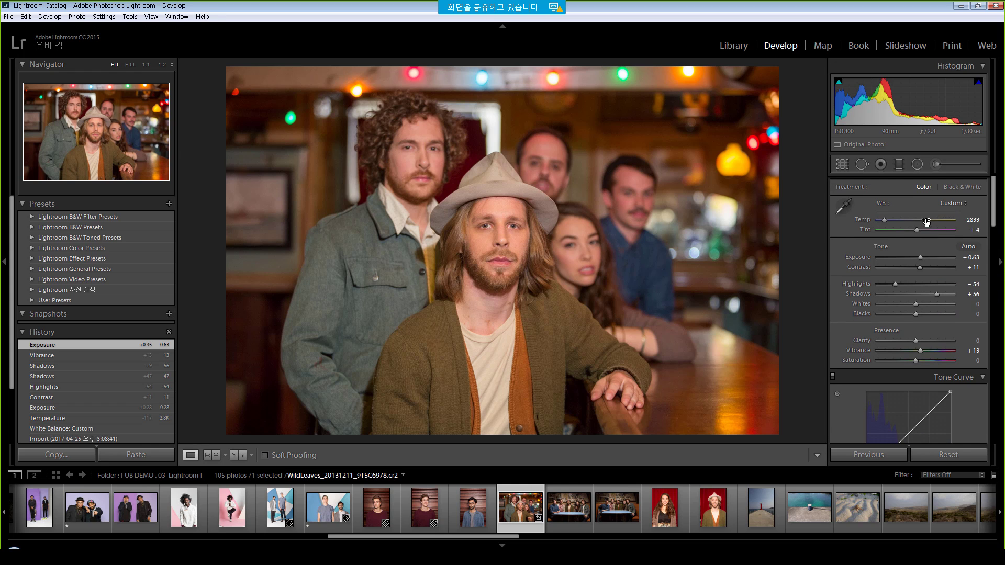
drag(925, 221, 885, 221)
drag(921, 351, 925, 353)
Set the HSL saturation of Orange to +12, Yellow to +8, Aqua to +7 and Blue to +17, and Orange luminance to +12.
drag(994, 220, 997, 276)
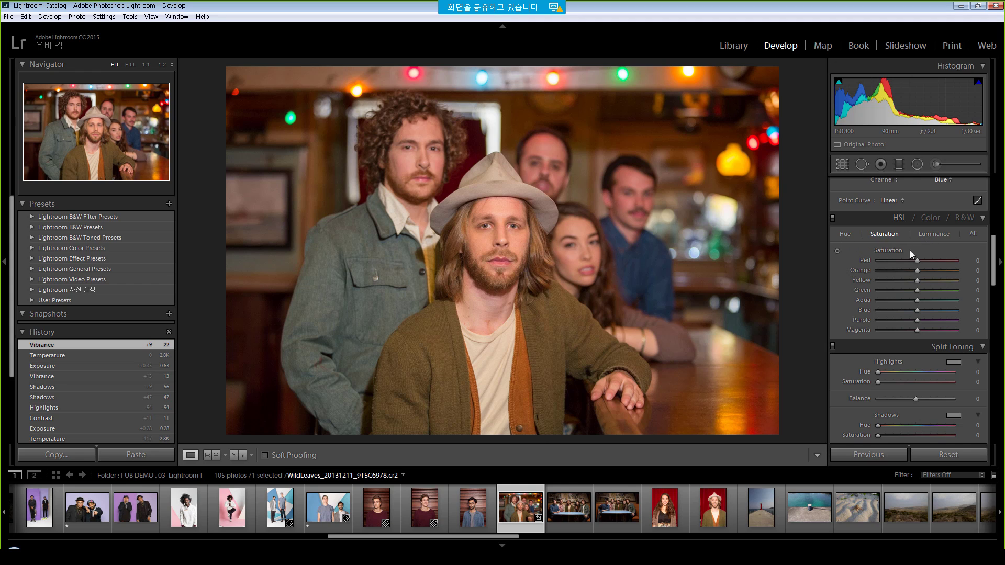
click(973, 233)
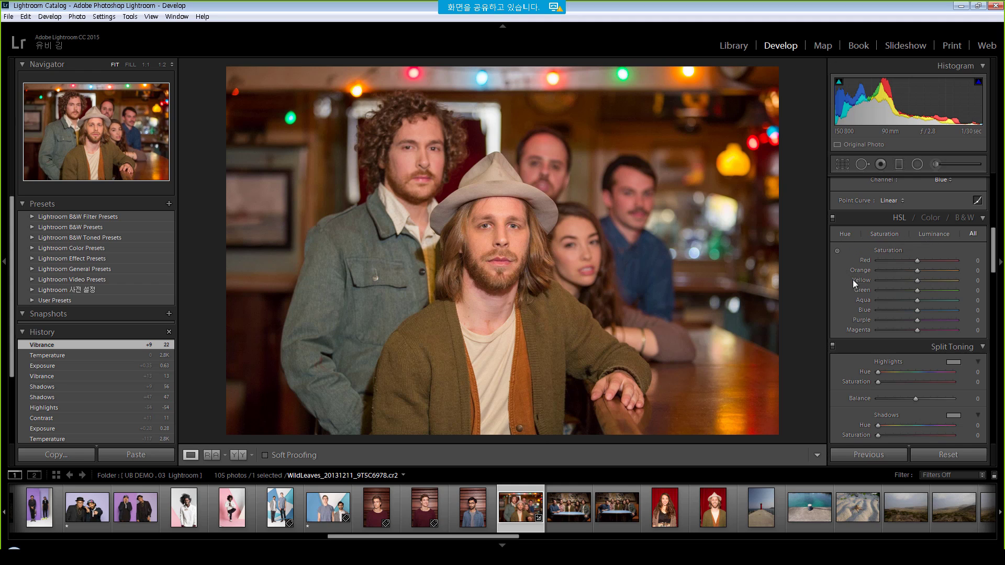
click(887, 235)
mouse_move(919, 271)
mouse_down()
mouse_move(932, 270)
mouse_move(906, 271)
mouse_move(921, 272)
mouse_up()
drag(918, 280, 920, 302)
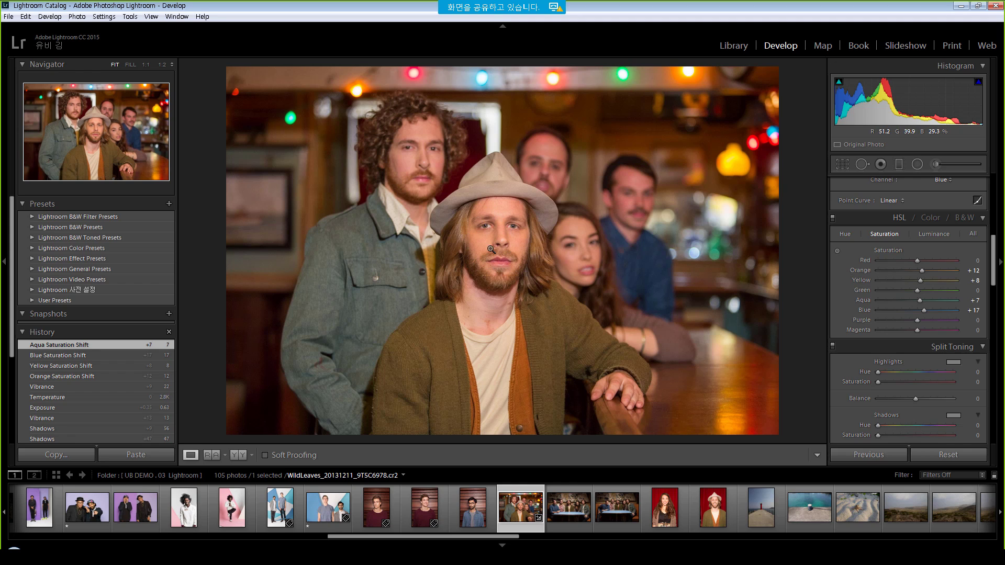
click(932, 235)
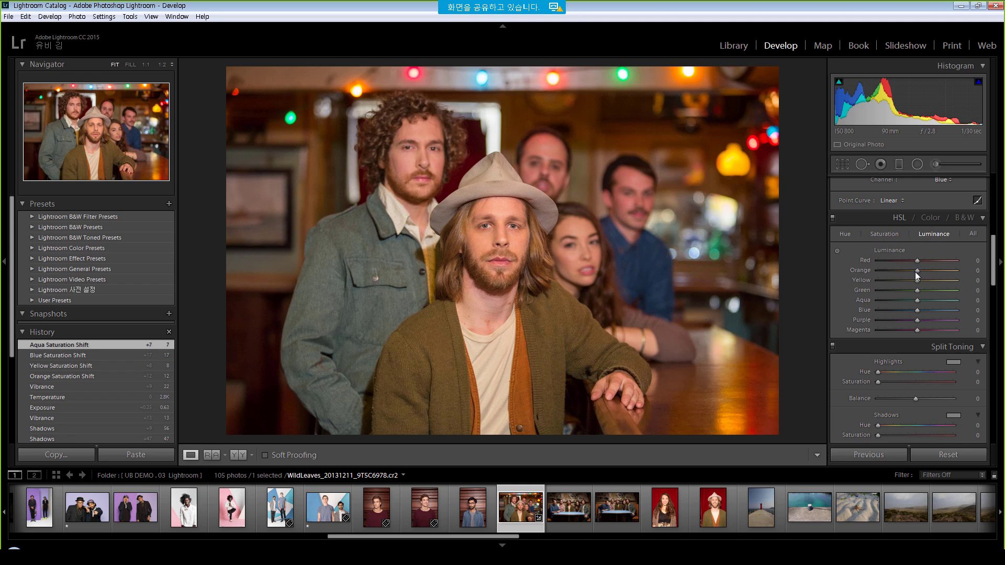
mouse_move(919, 271)
mouse_down()
mouse_move(935, 270)
mouse_move(922, 271)
mouse_up()
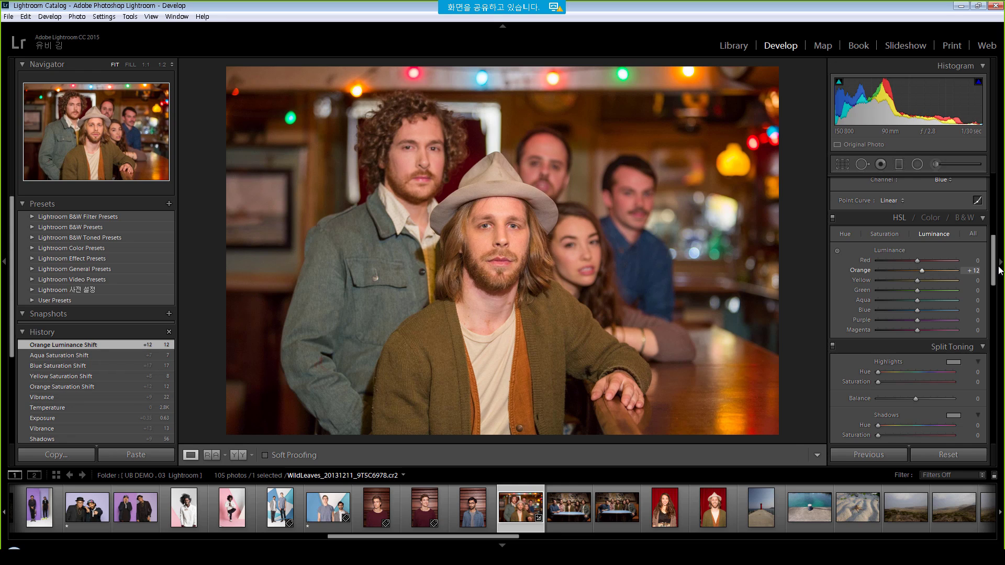
Brush a local adjustment over the front man's face with Exposure 0 and Highlights 28.
click(950, 164)
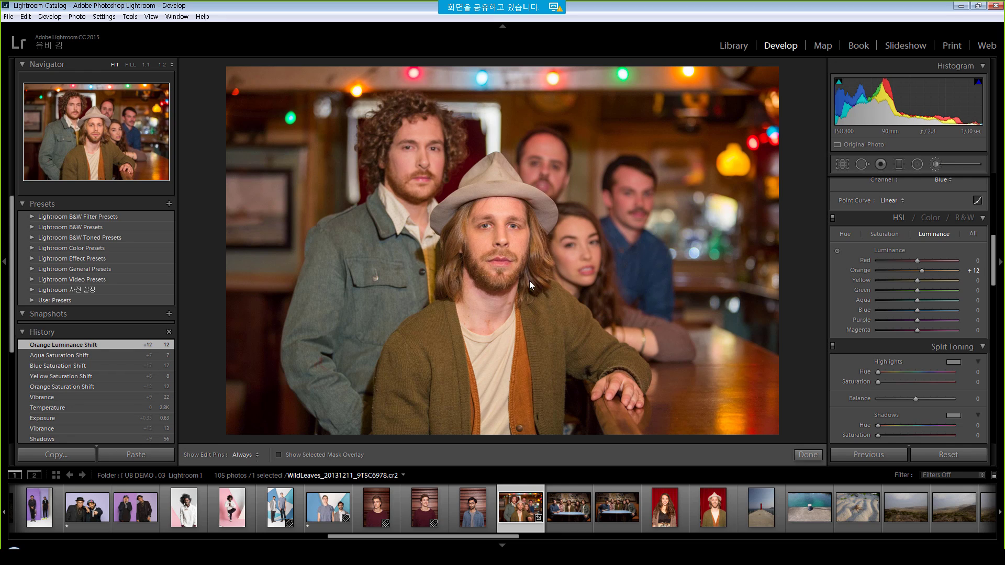
scroll(500, 243, down, 1)
click(500, 243)
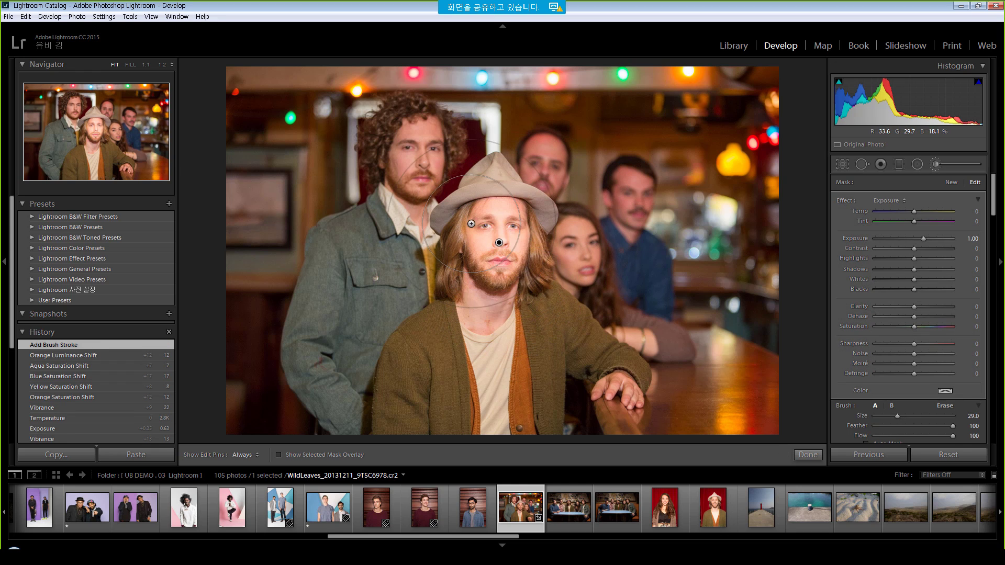
click(970, 239)
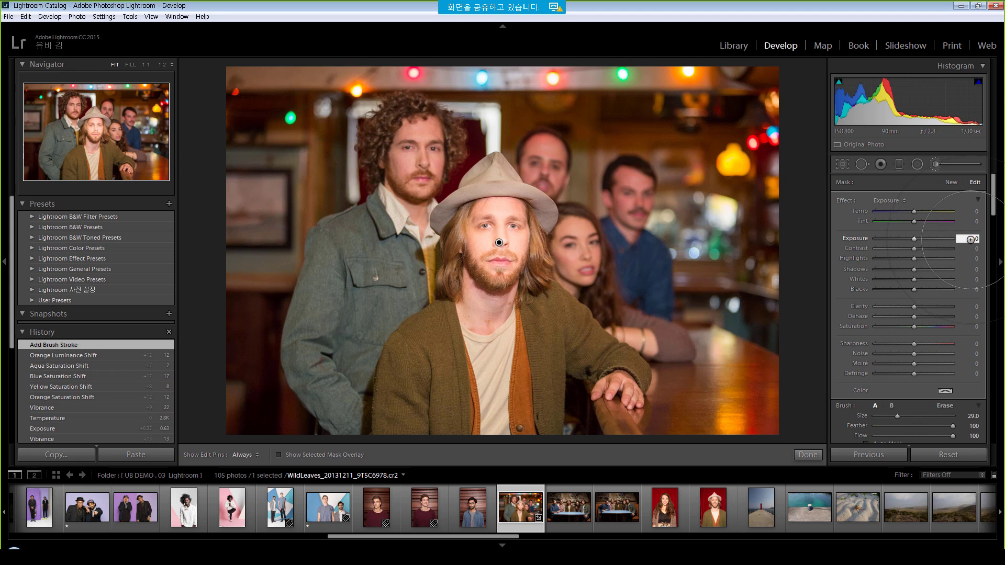
text(0)
key(Return)
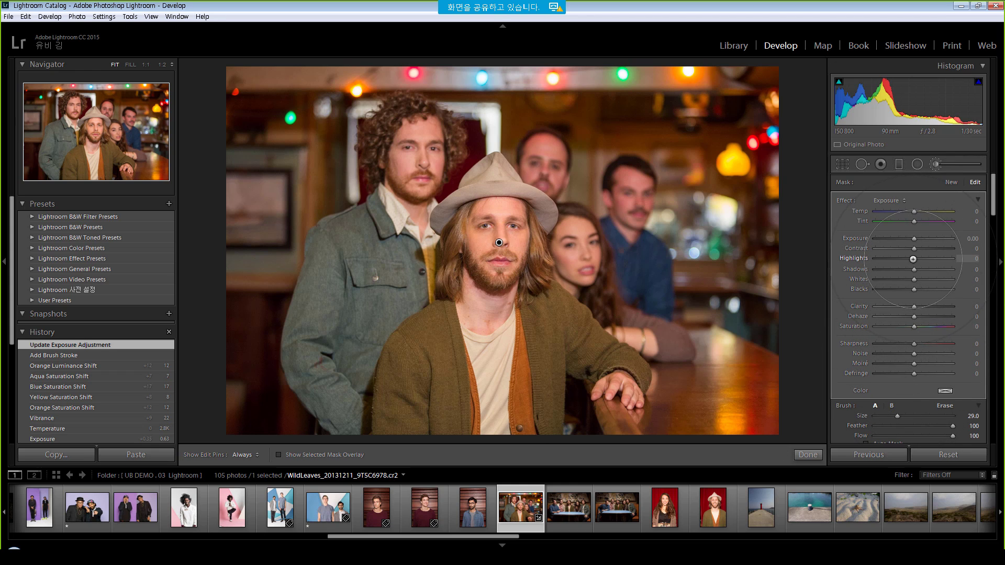
drag(913, 259, 925, 259)
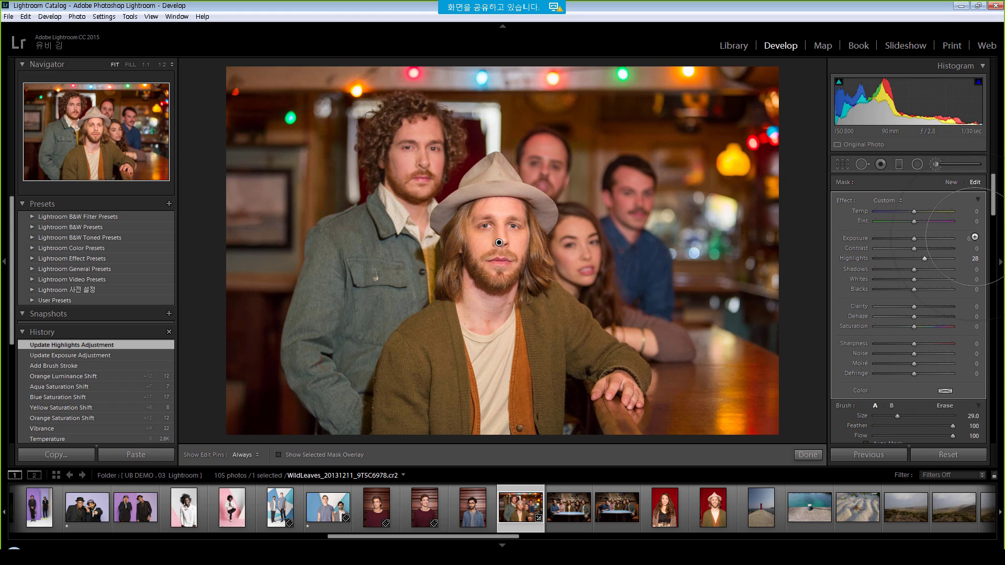
drag(993, 198, 993, 246)
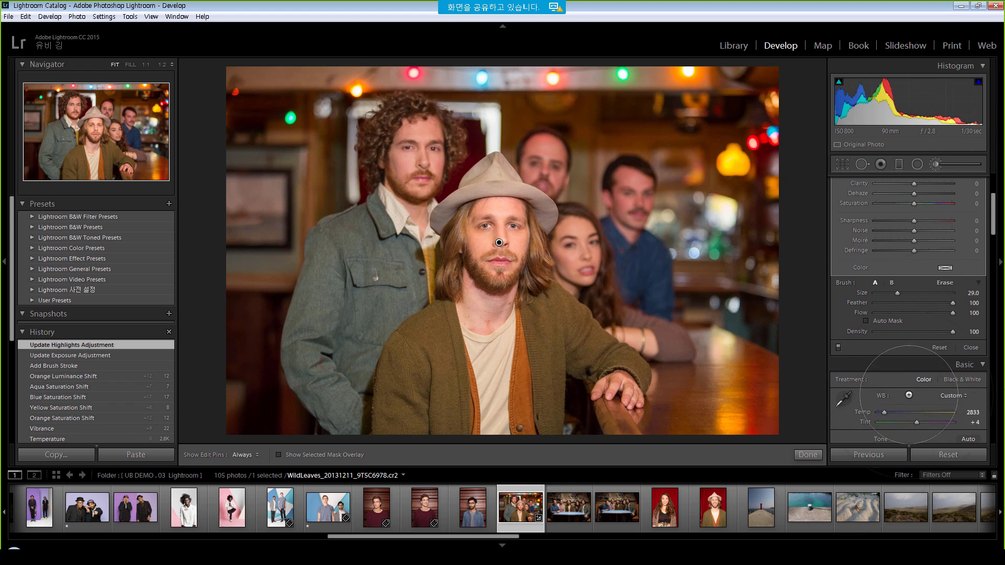
click(807, 455)
Send the adjusted group photo to Photoshop for editing.
right_click(609, 206)
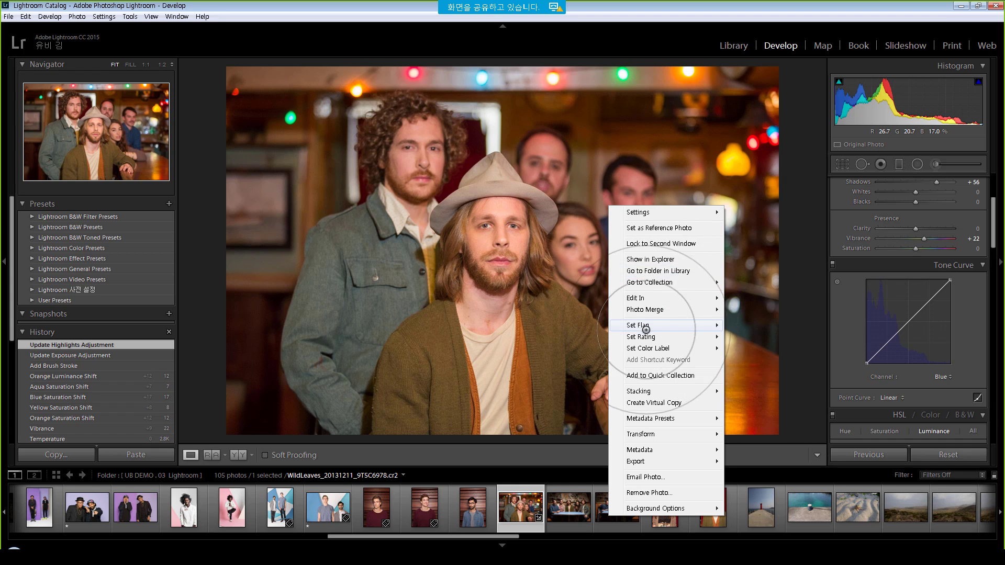
mouse_move(701, 298)
click(748, 298)
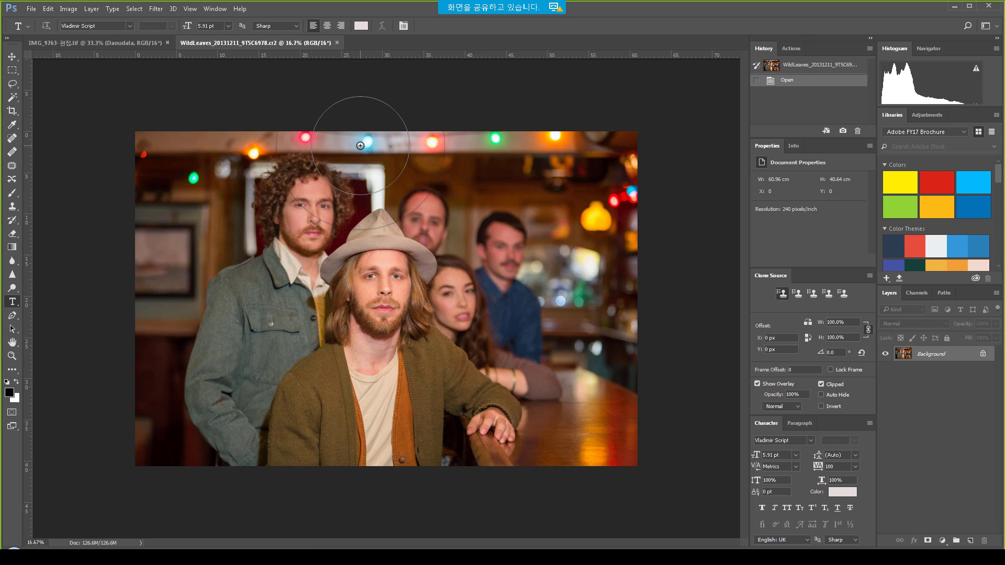
Open the group portrait in the Liquify filter and select the face of the front man in the hat.
scroll(387, 275, up, 1)
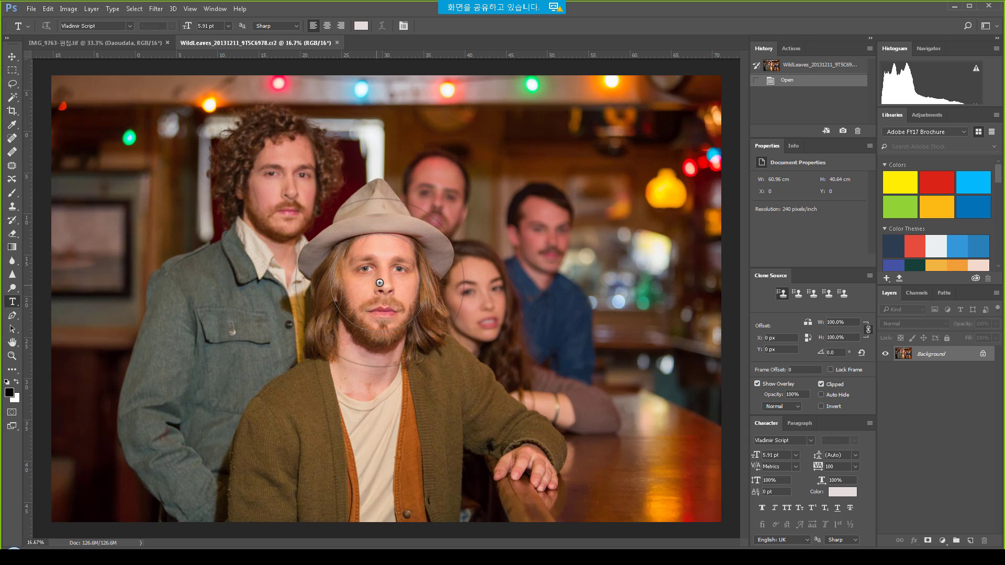
click(156, 9)
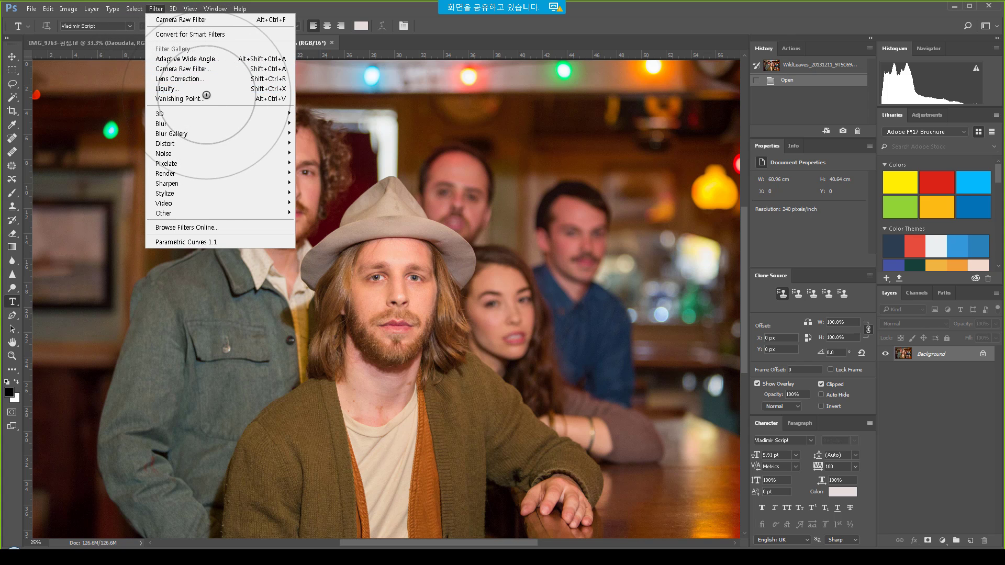
click(235, 88)
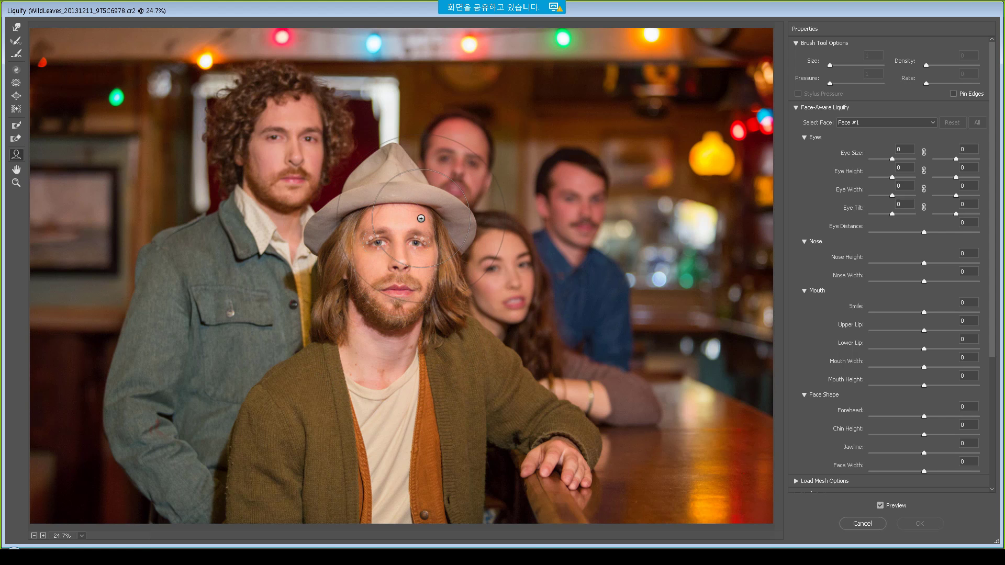
click(422, 228)
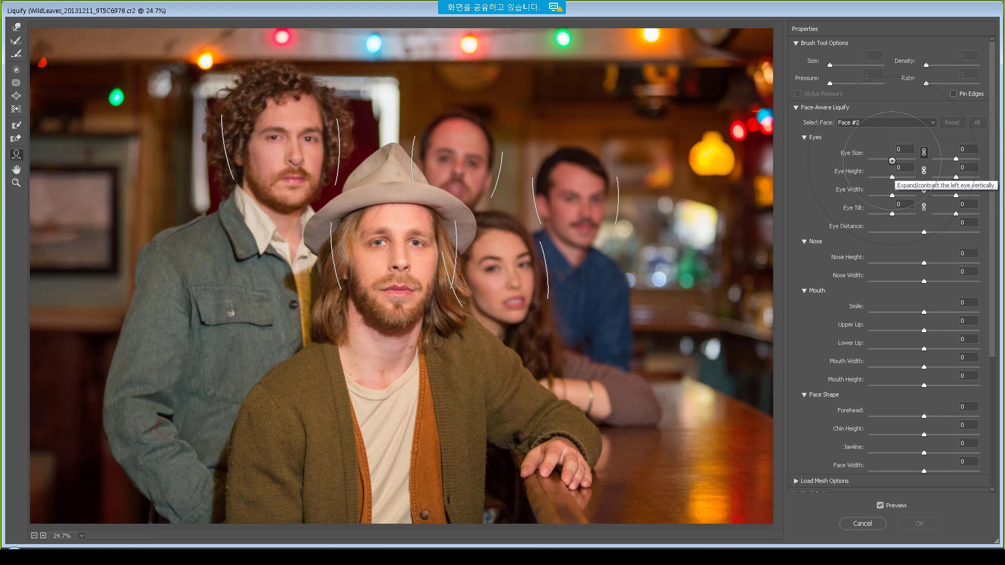
Set Eye Size 79, left Eye Height -26, Eye Distance 29, Nose Height/Width 84/8, Smile 100, Upper/Lower Lip 40/52 and Mouth Width/Height -89/-46.
drag(894, 159, 910, 157)
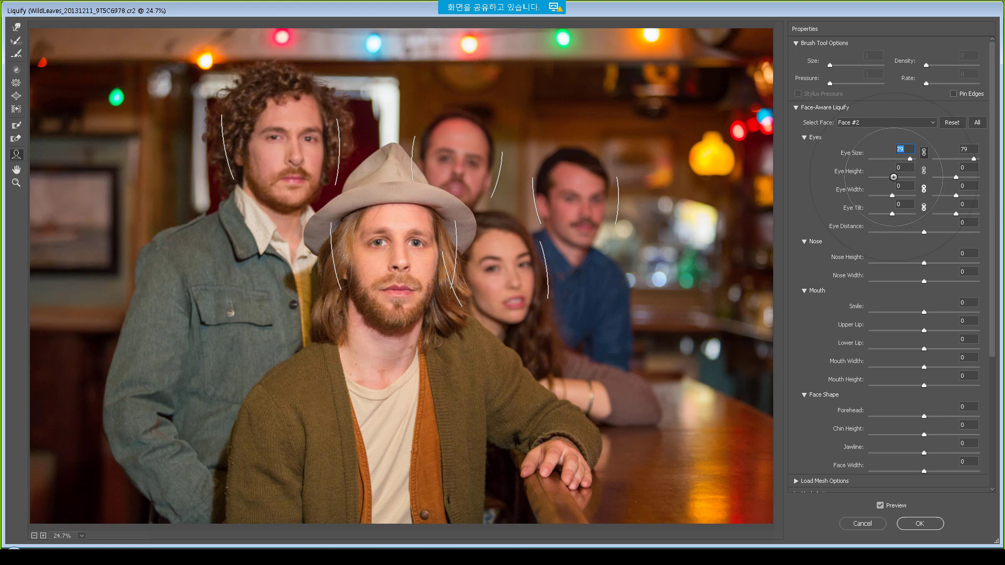
drag(894, 177, 886, 179)
drag(924, 232, 973, 260)
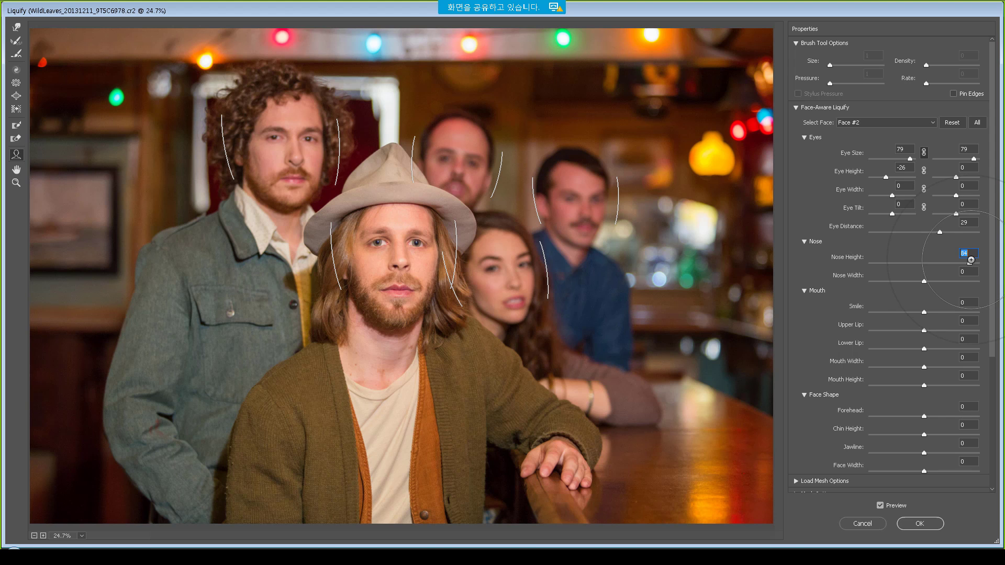
drag(924, 281, 878, 280)
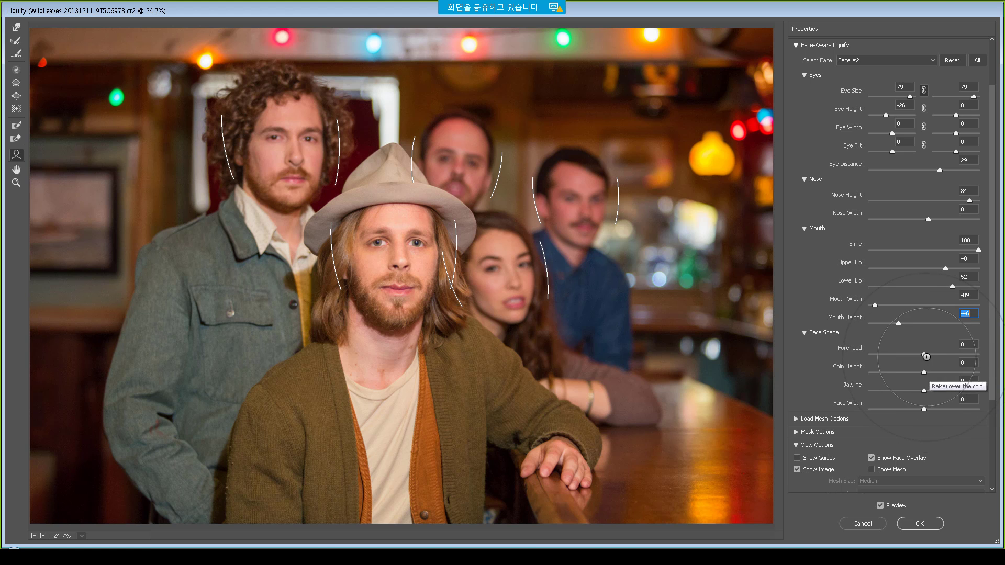
Shape the front man's face with Forehead -100, Chin Height 52, Jawline -88 and Face Width 14.
drag(925, 354, 864, 355)
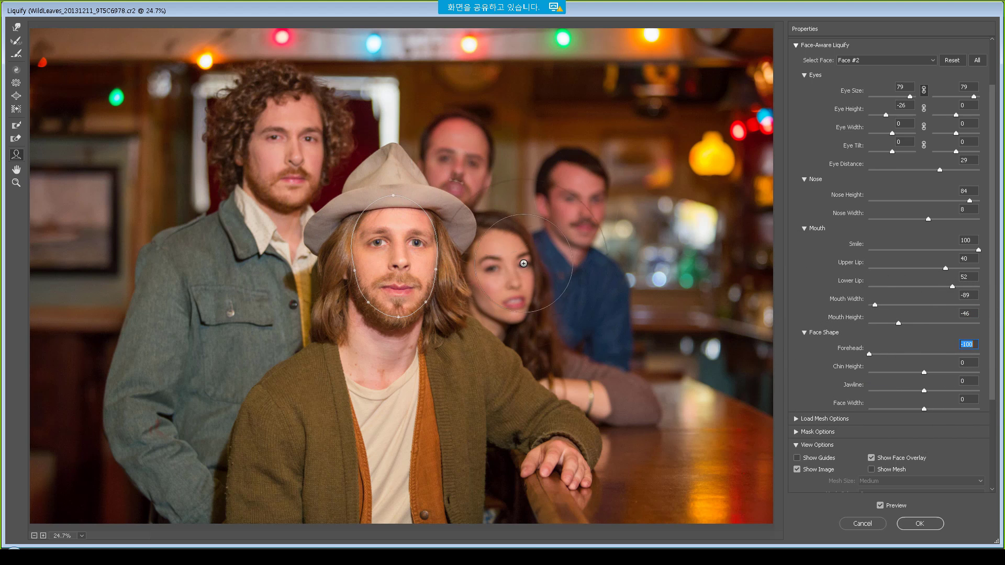
scroll(991, 202, down, 3)
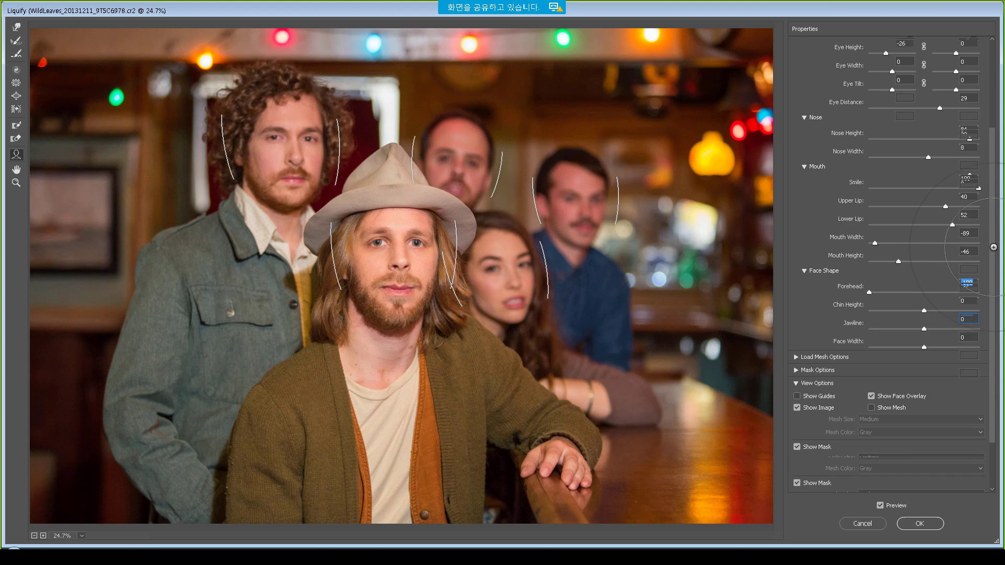
drag(925, 309, 942, 309)
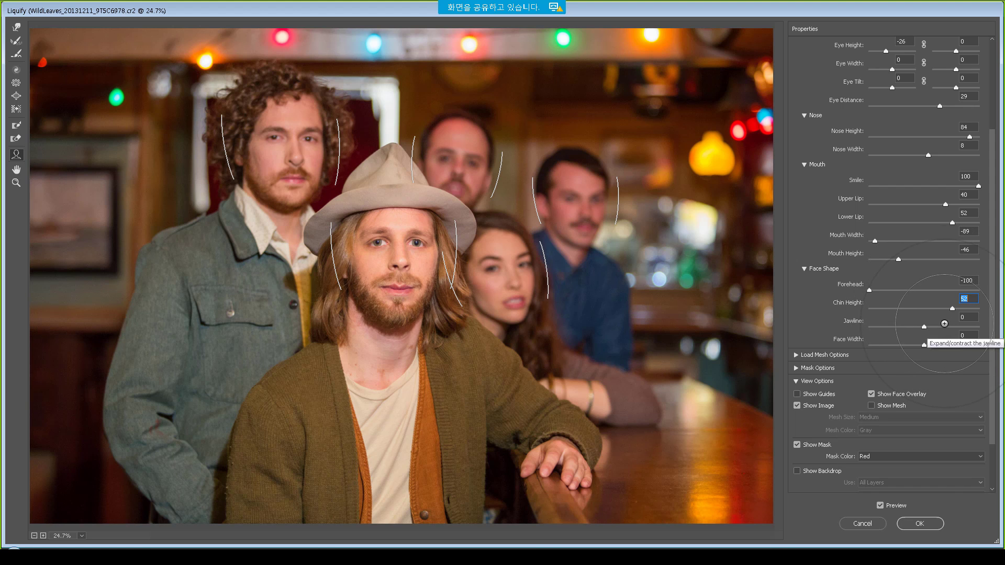
drag(952, 326, 906, 326)
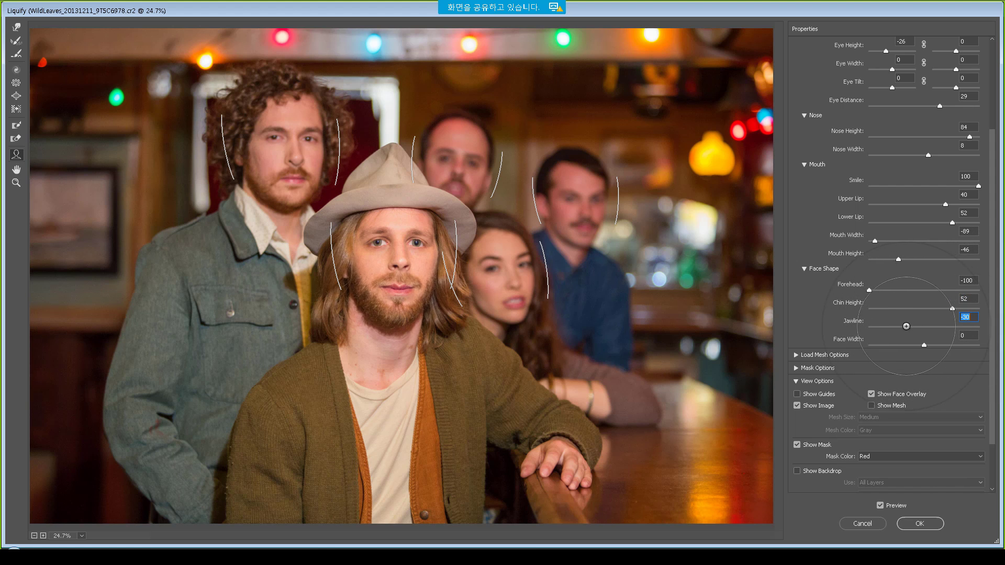
click(926, 346)
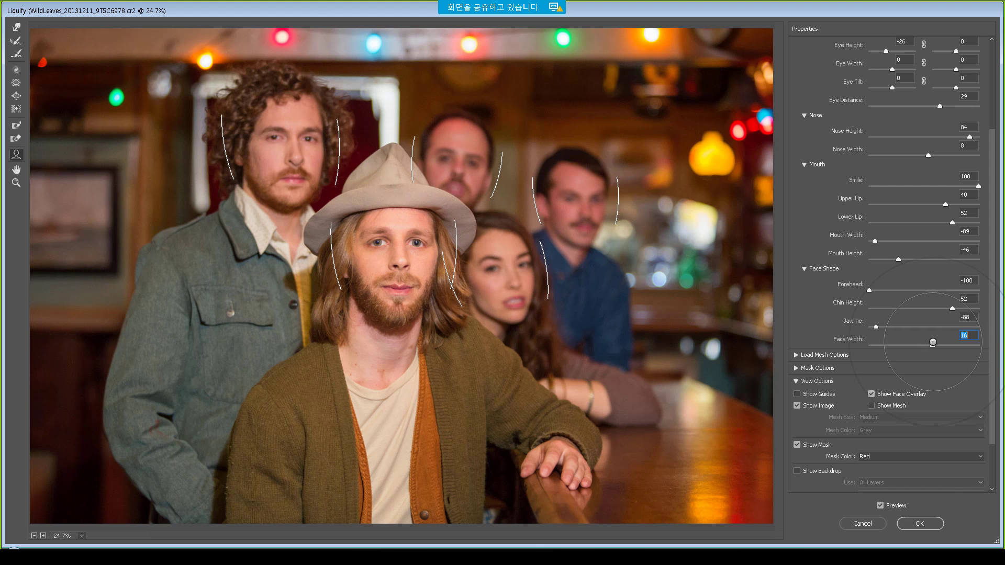
Show and hide the reference mesh in the Liquify preview to examine the distortion on the front man's face.
click(869, 405)
click(871, 405)
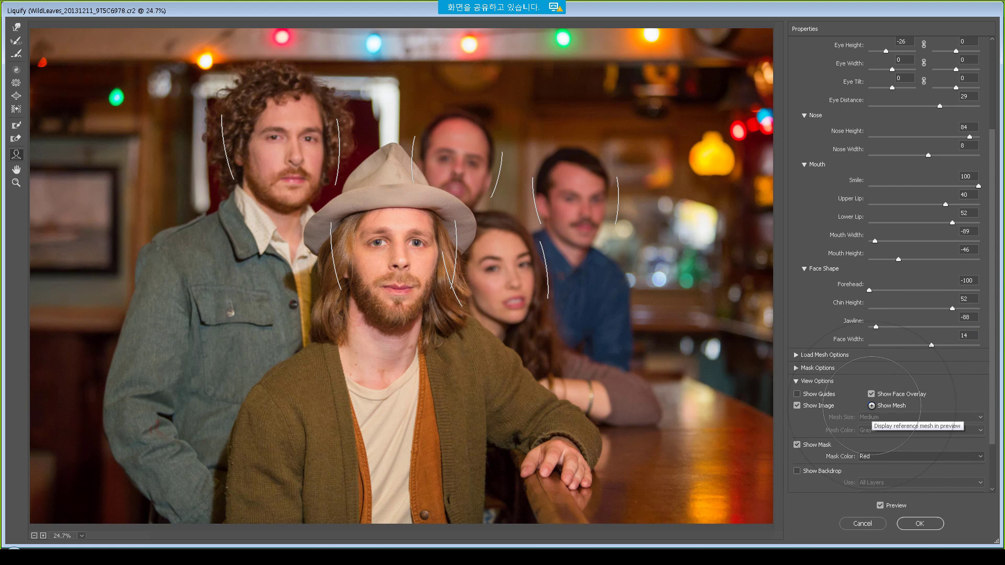
click(871, 406)
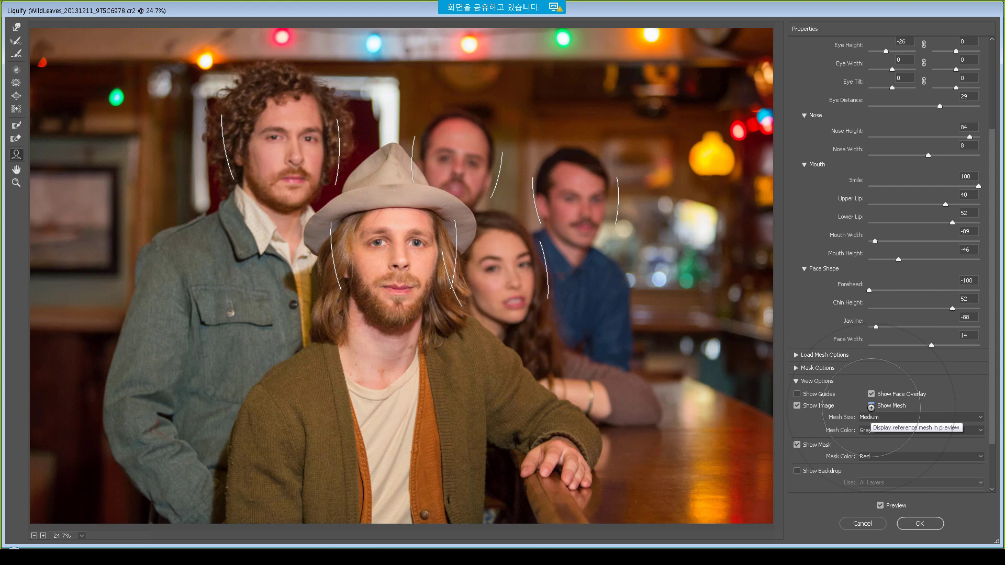
click(871, 406)
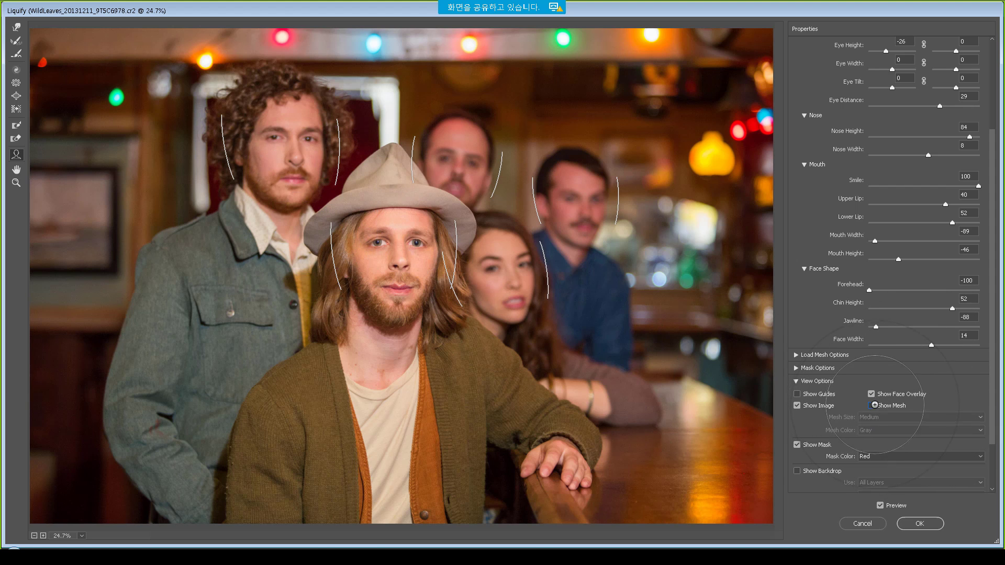
click(798, 394)
scroll(993, 325, down, 2)
click(872, 364)
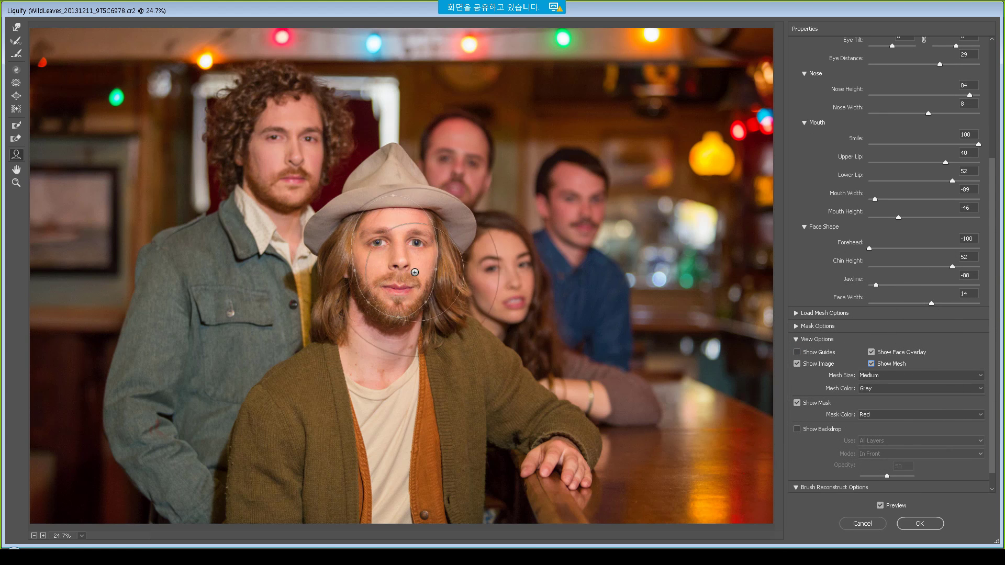
click(872, 364)
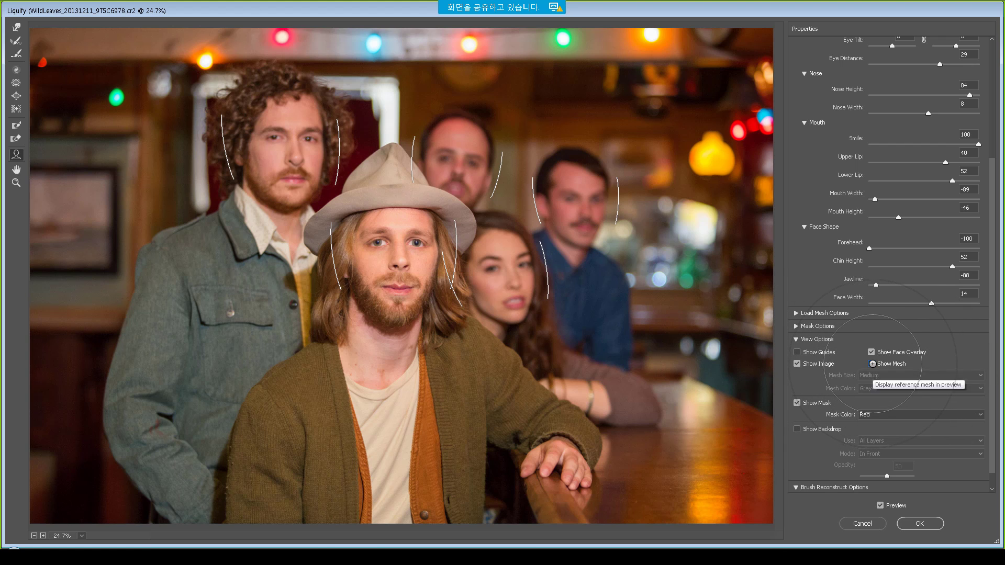
Apply the Liquify changes and compare the portrait before and after them, keeping the liquified state.
click(914, 521)
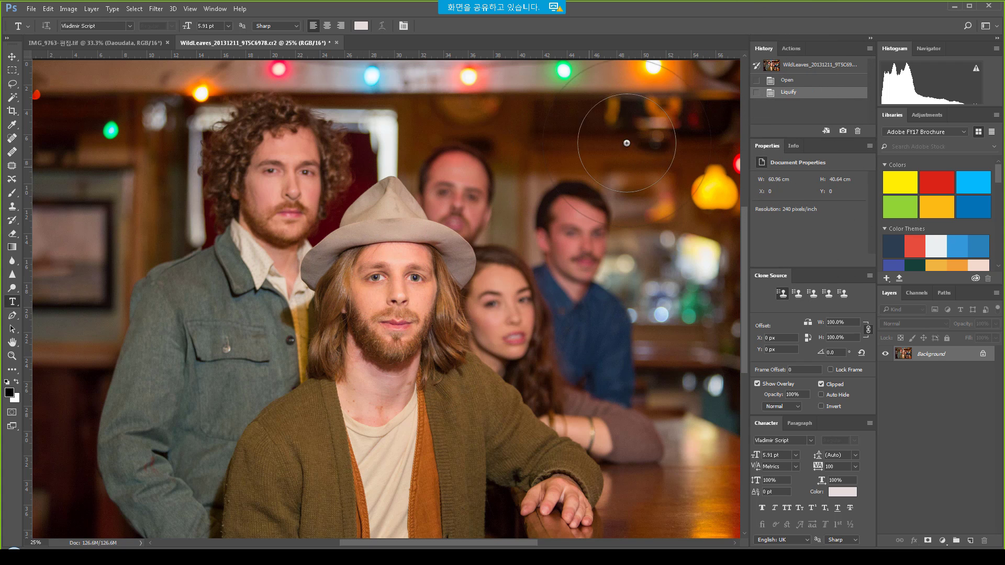
click(791, 80)
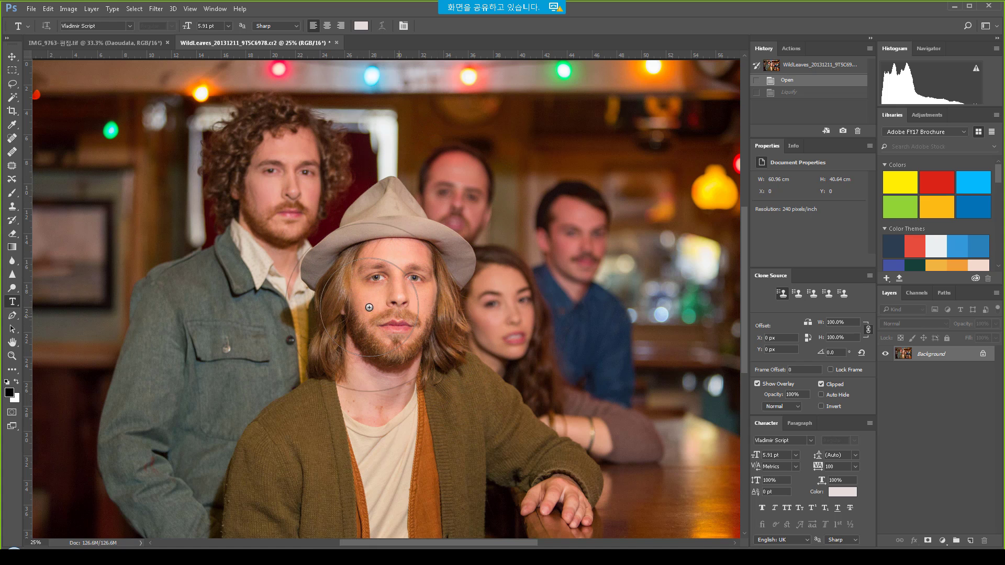
click(802, 91)
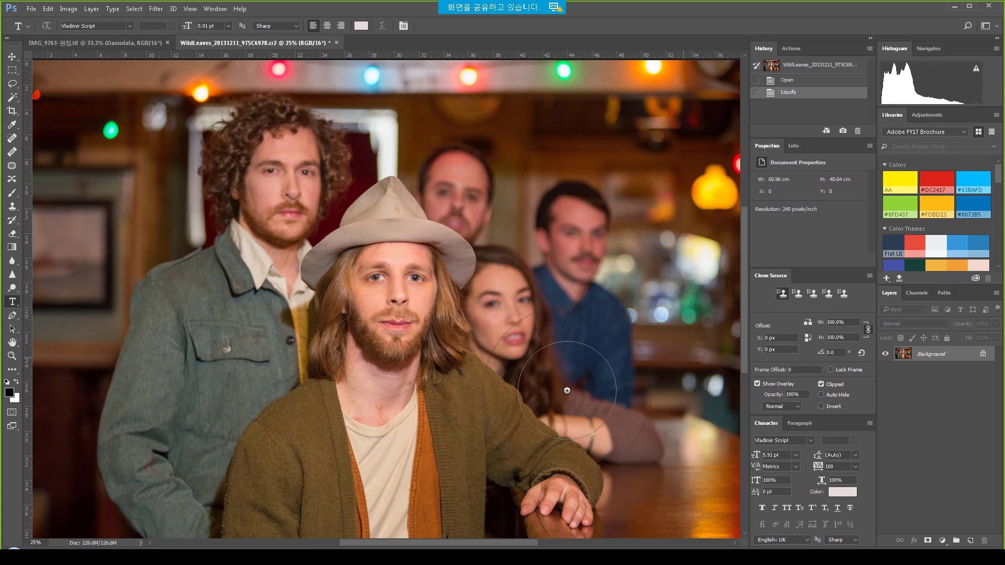
ctrl+alt+click(413, 303)
ctrl+click(416, 298)
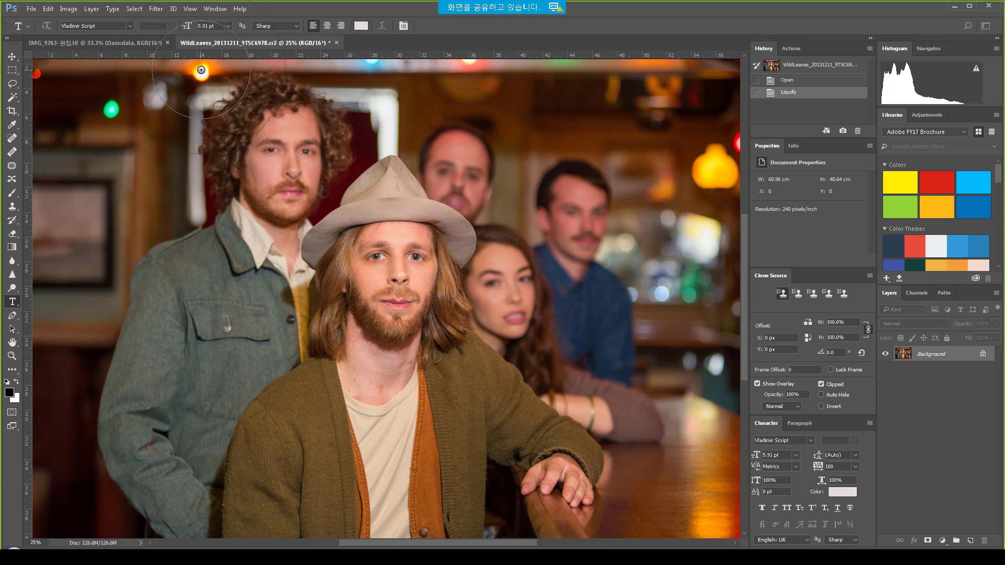
Save the liquified group portrait and switch to Lightroom to view the edited version in its filmstrip stack.
click(31, 9)
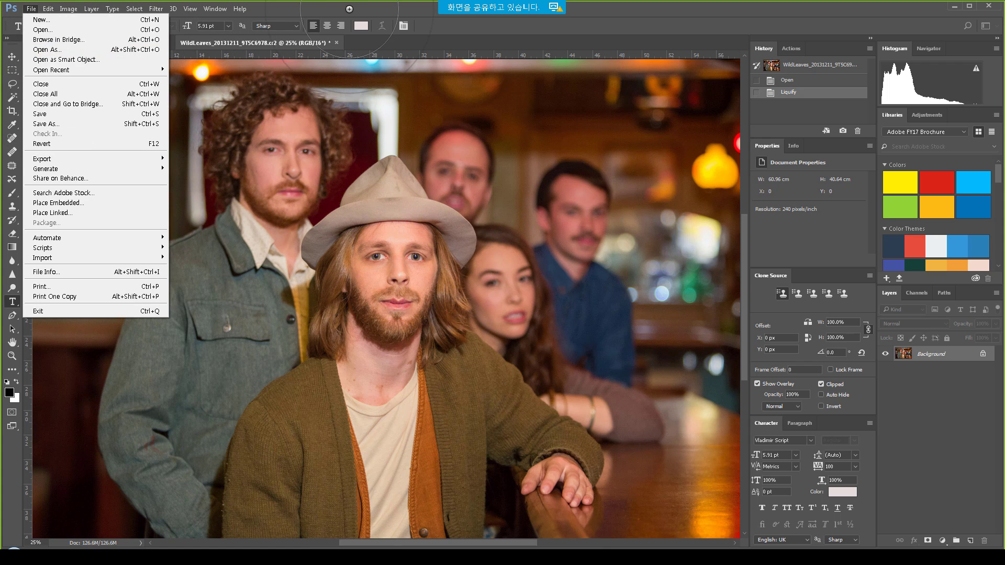
click(76, 114)
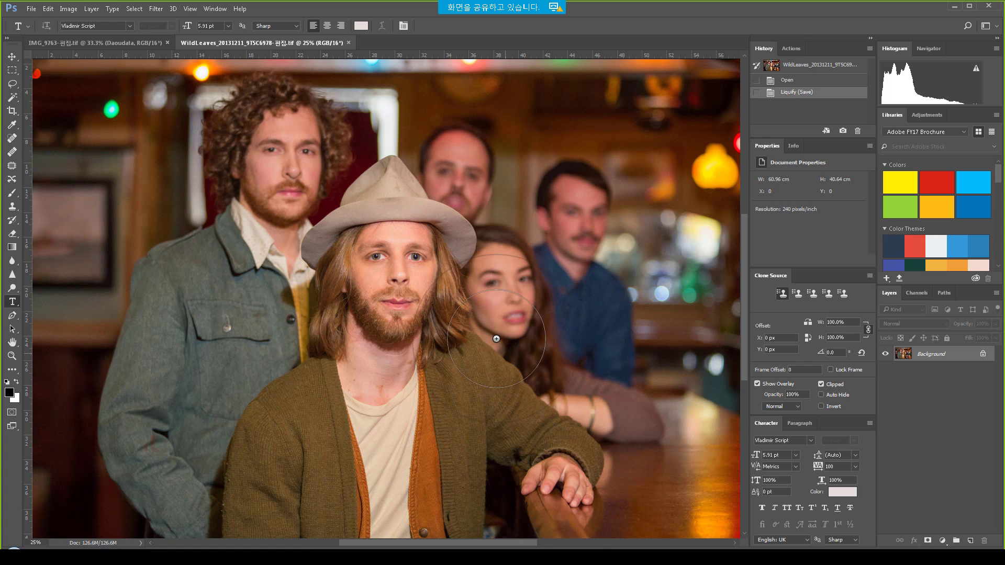
click(605, 549)
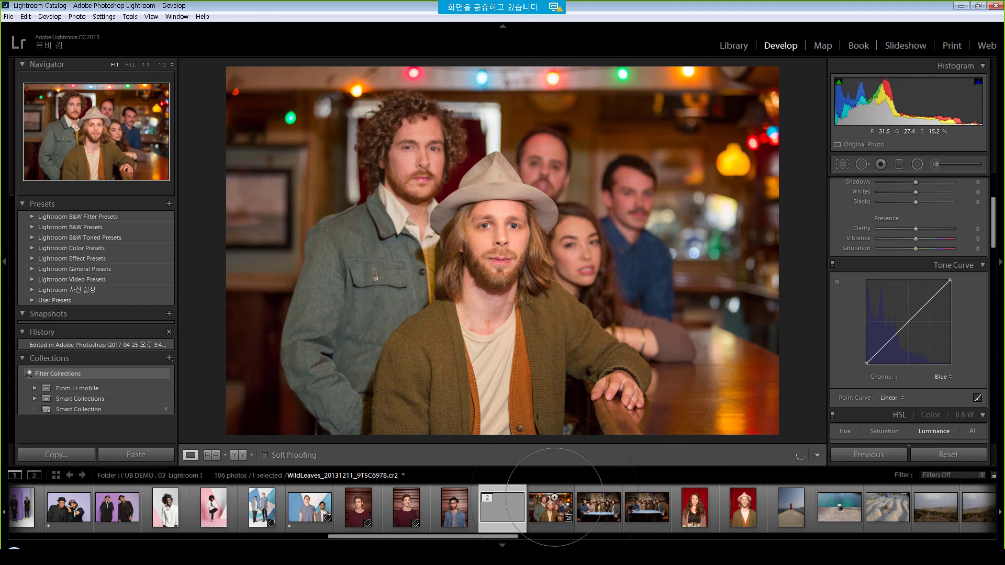
click(538, 490)
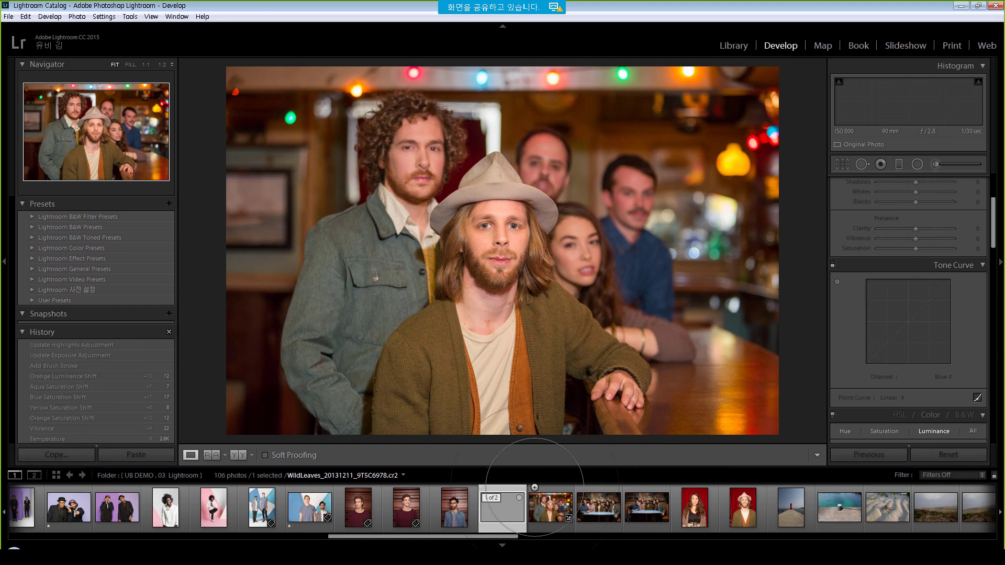
click(505, 487)
click(543, 487)
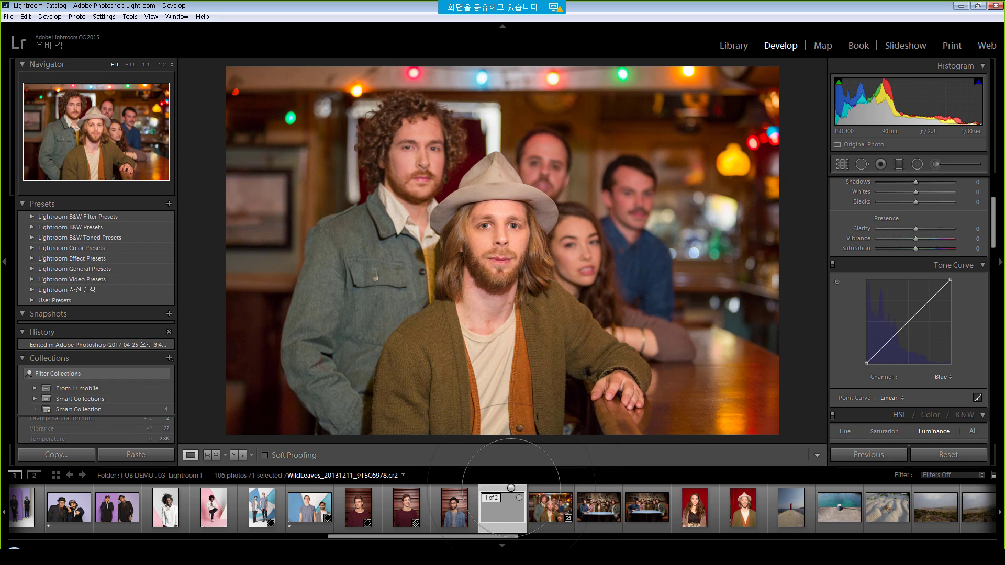
click(556, 492)
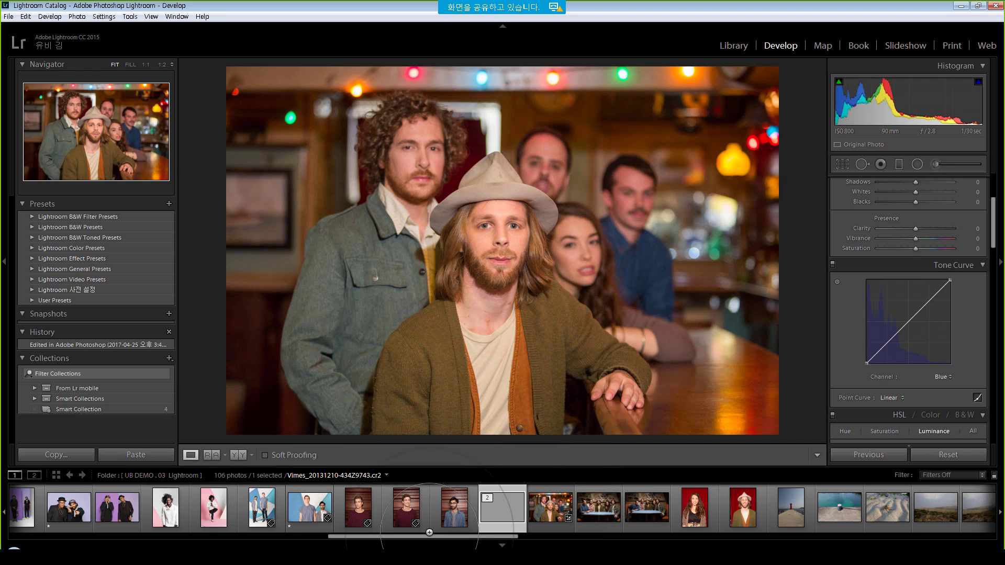
Find the old wooden storefront photos in the filmstrip and open the darkest one, JKOST_2014_08936.jpg.
scroll(428, 519, down, 5)
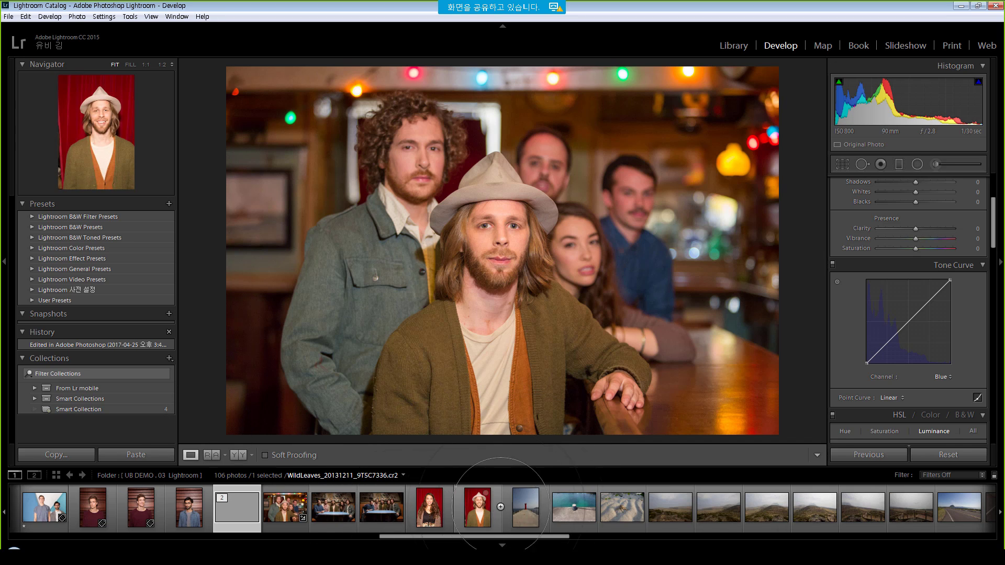
scroll(525, 505, down, 10)
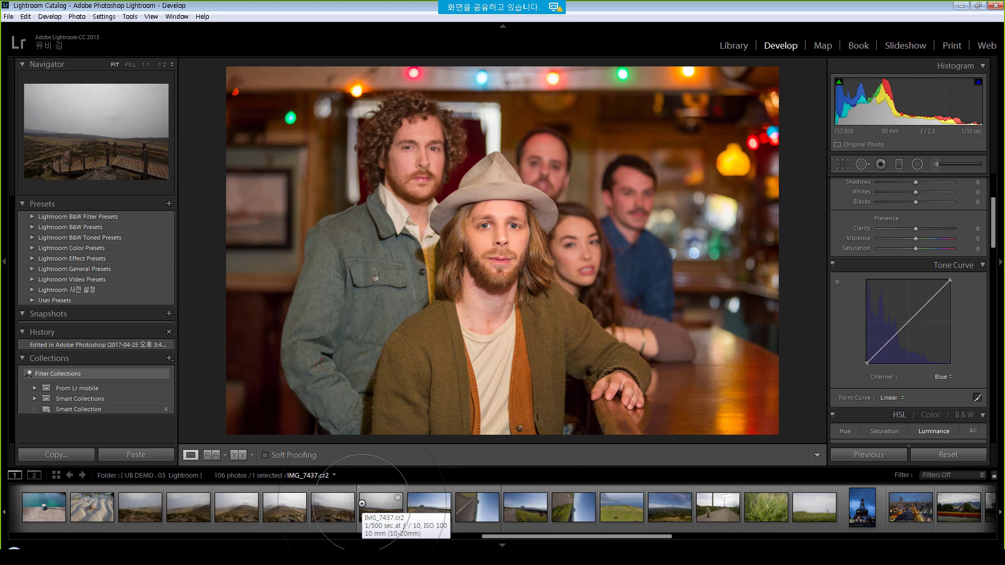
scroll(361, 504, down, 20)
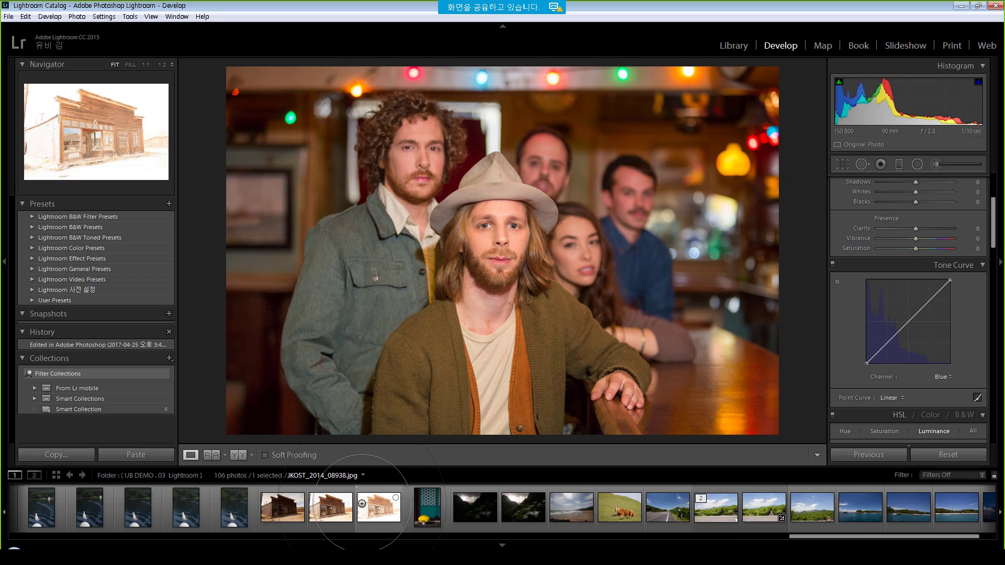
scroll(246, 510, up, 4)
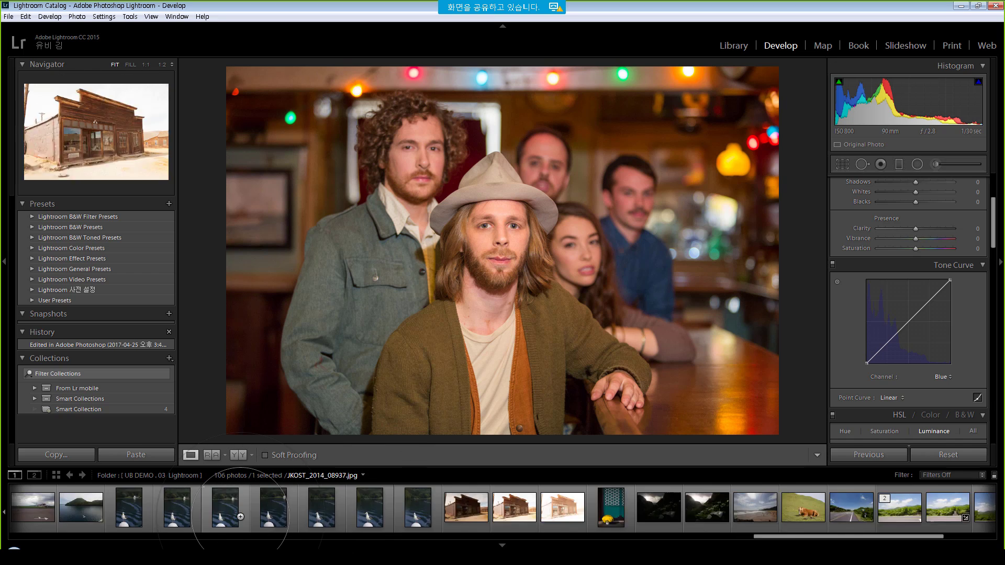
scroll(240, 517, down, 5)
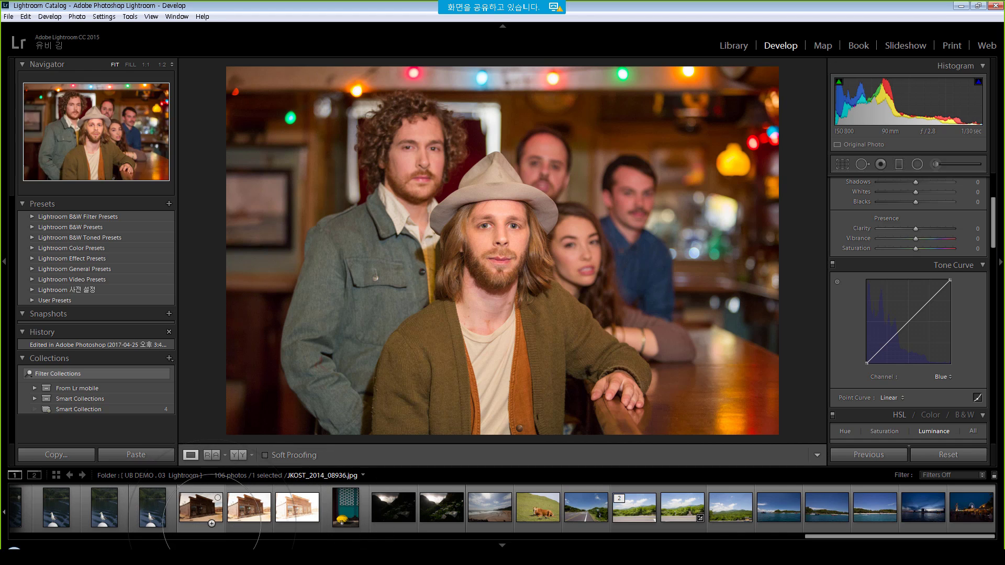
click(212, 525)
View the two brighter exposures of the wooden storefront for comparison and return to the darkest one.
click(250, 510)
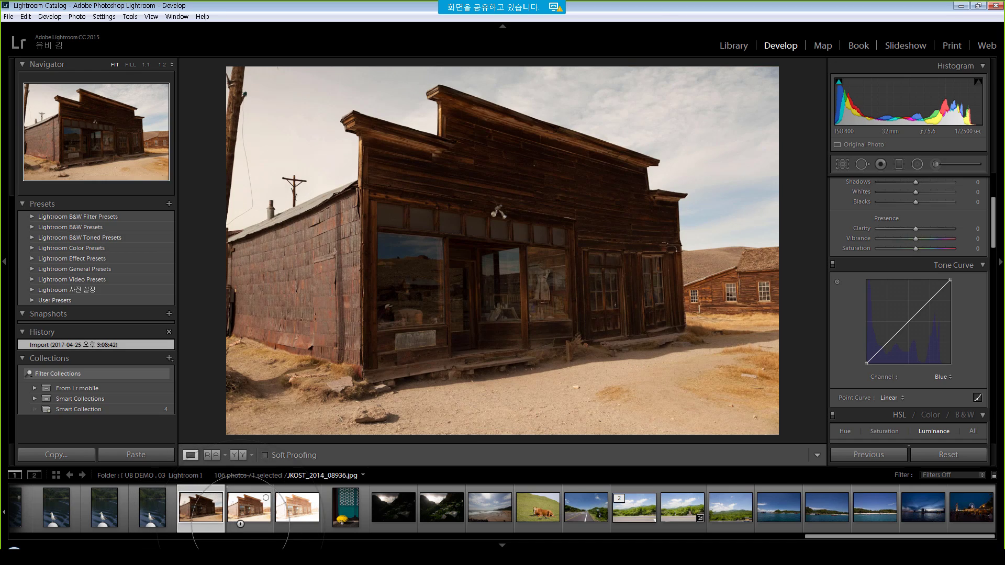
click(296, 523)
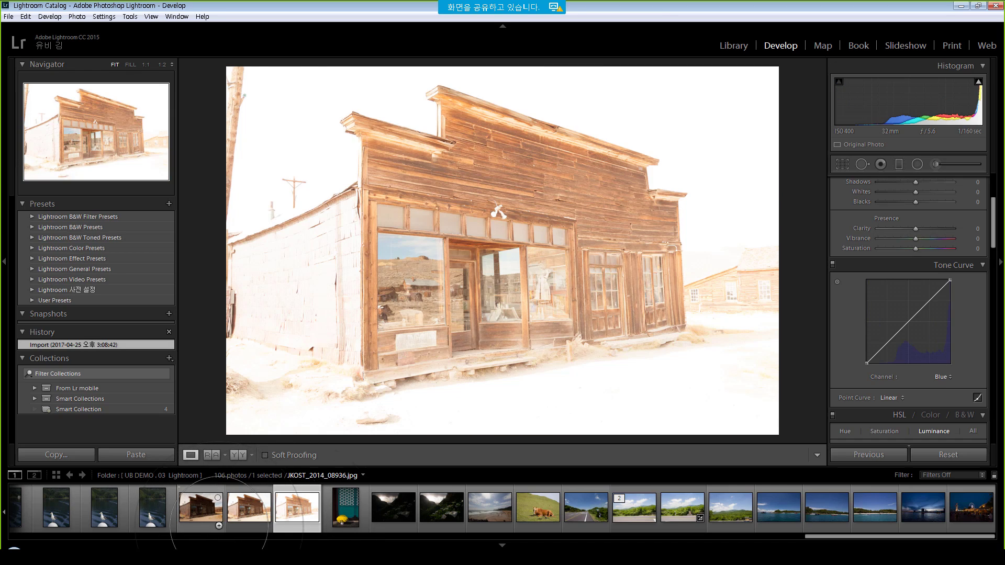
click(201, 511)
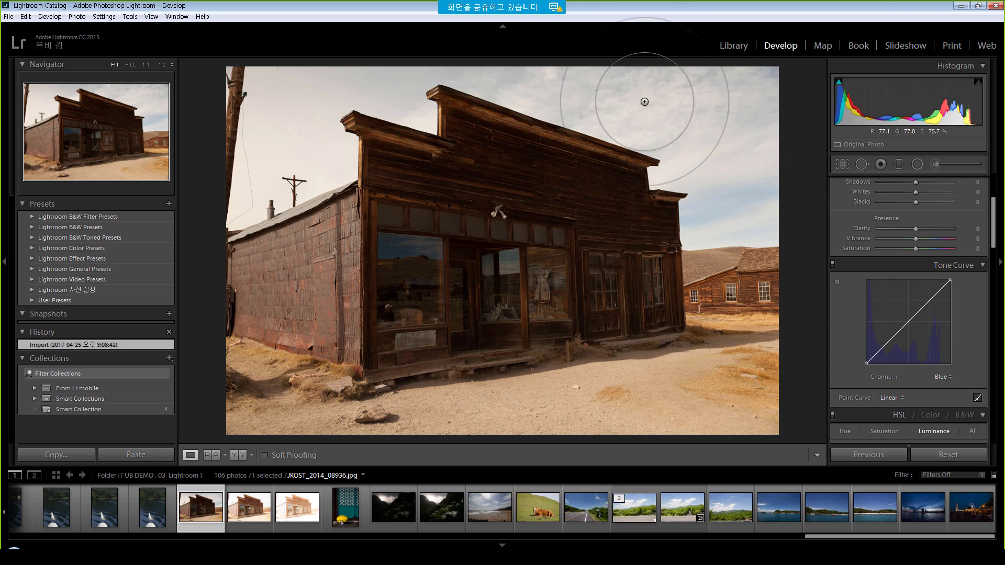
Compare the two brighter storefront exposures, JKOST_2014_08937.jpg and JKOST_2014_08938.jpg.
click(252, 533)
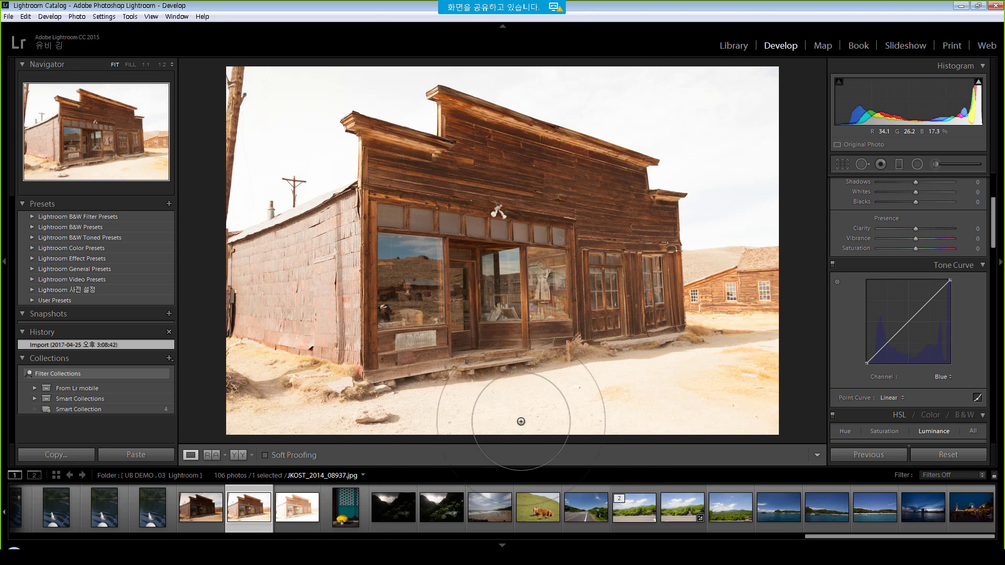
click(292, 526)
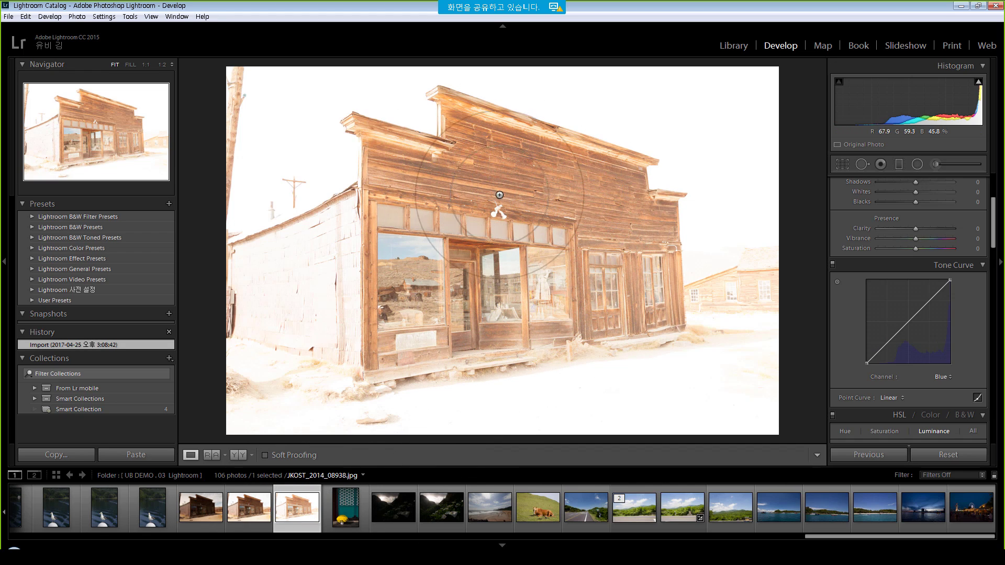
click(248, 523)
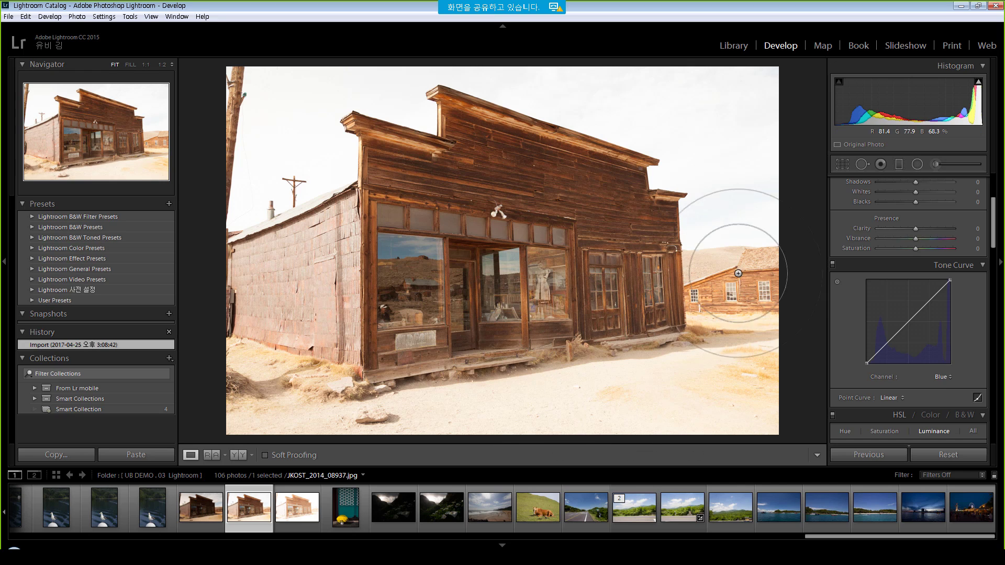
Select all three storefront exposures, from JKOST_2014_08936.jpg to JKOST_2014_08938.jpg, and open the HDR Photo Merge preview for them.
click(217, 530)
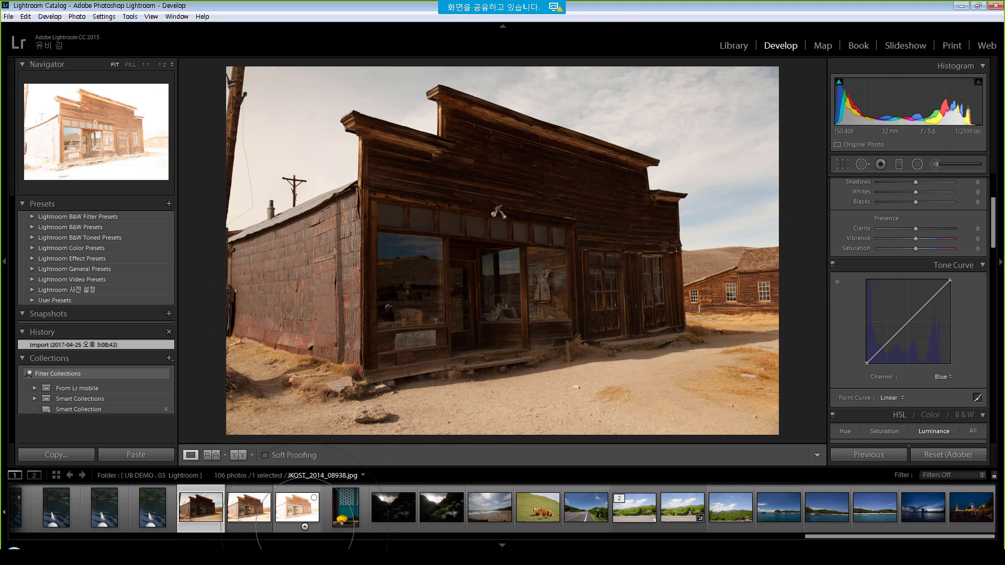
shift+click(305, 526)
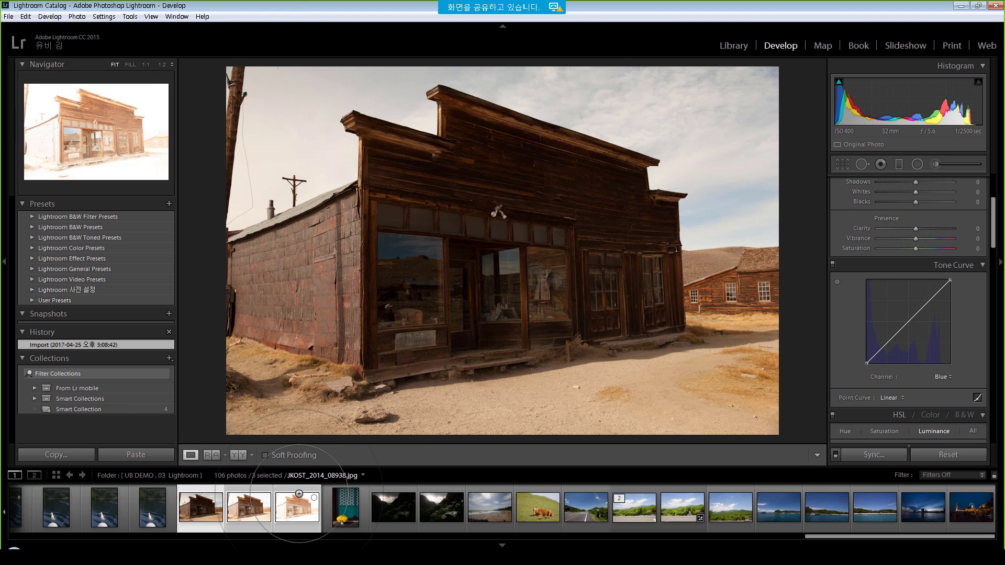
click(76, 16)
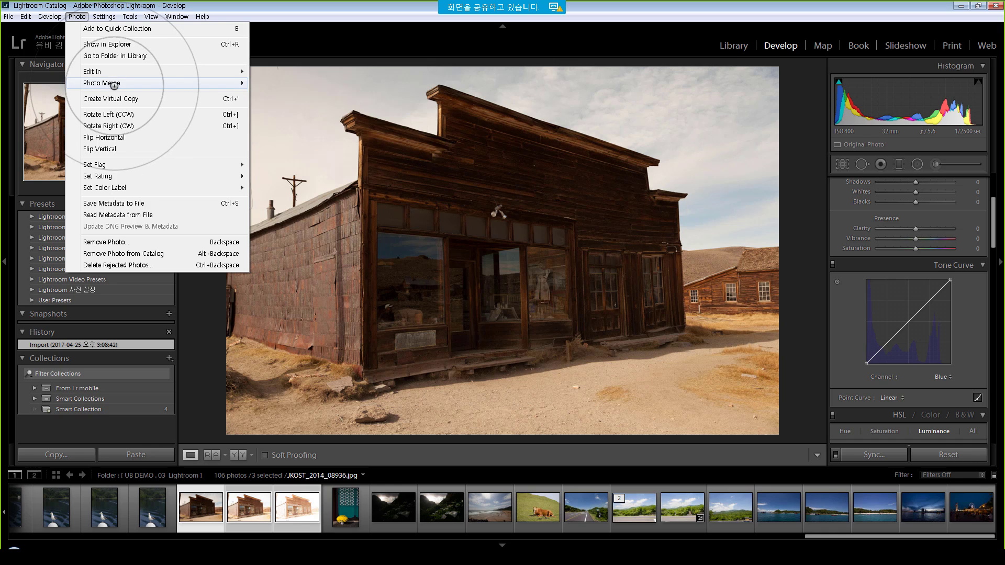
mouse_move(209, 83)
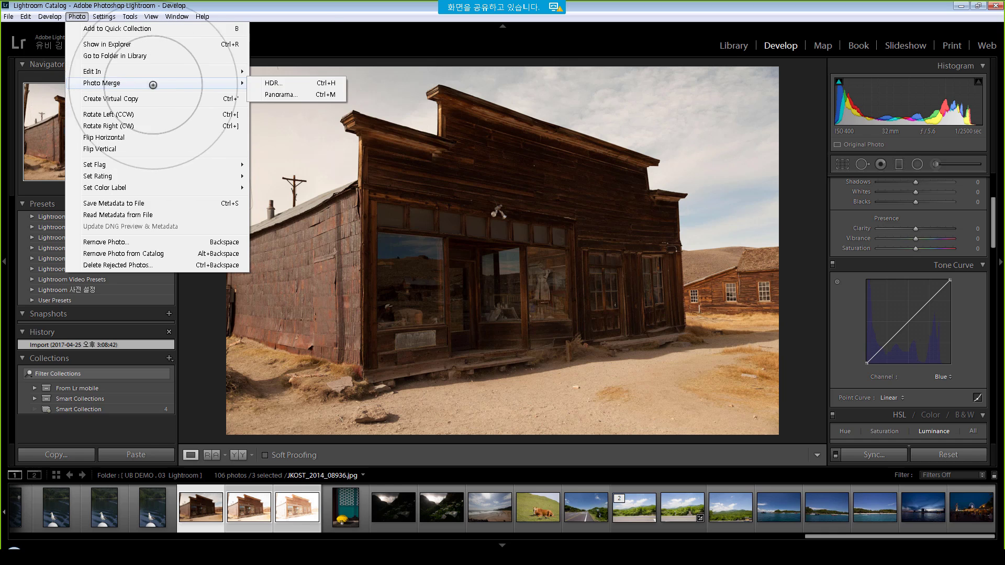
click(281, 84)
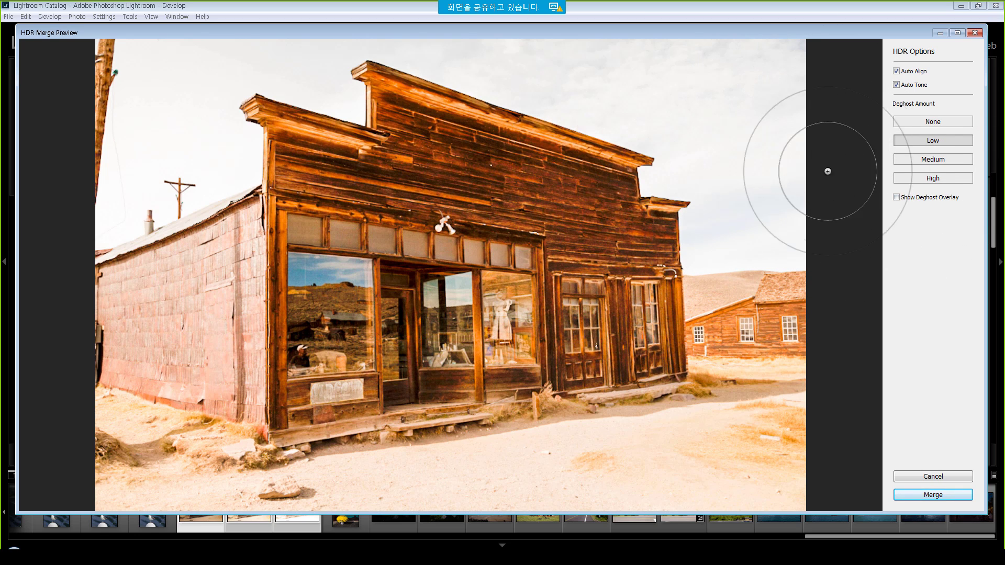
Check the deghost overlay briefly, hide it again, and merge the HDR with Auto Align, Auto Tone and Low deghosting.
click(896, 197)
click(896, 197)
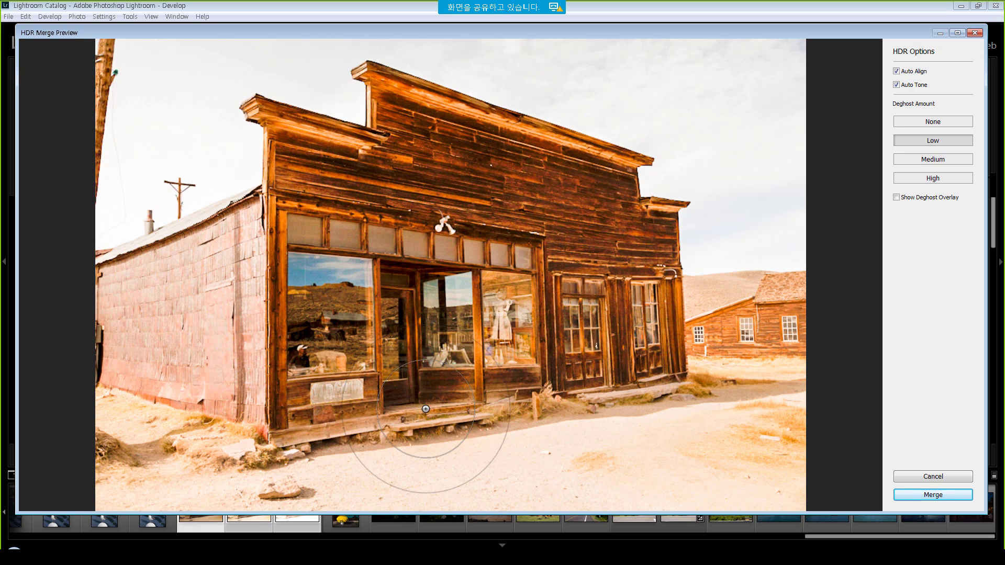
click(934, 495)
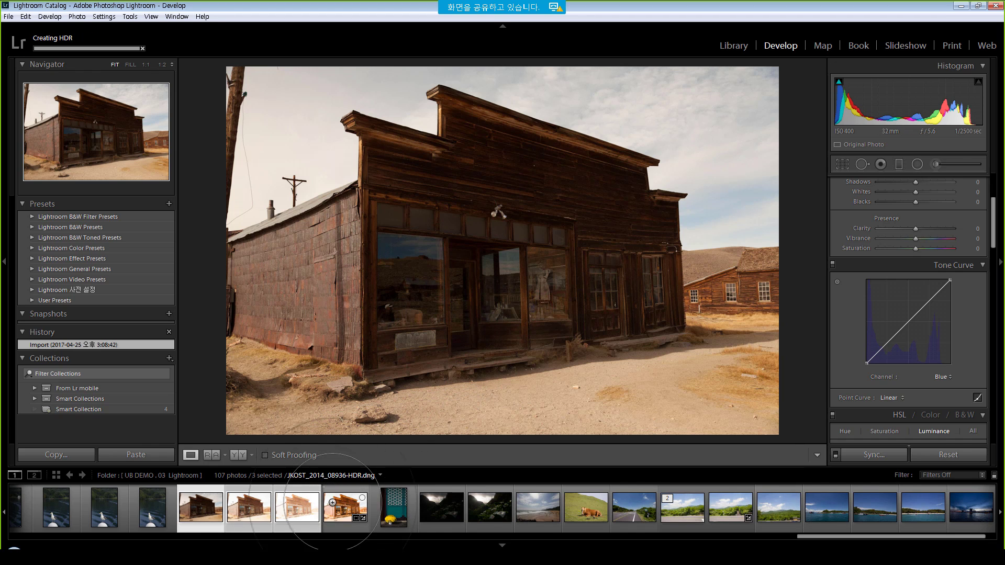
Open the merged JKOST_2014_08936-HDR.dng, compare it with the three original exposures, and return to it.
click(345, 488)
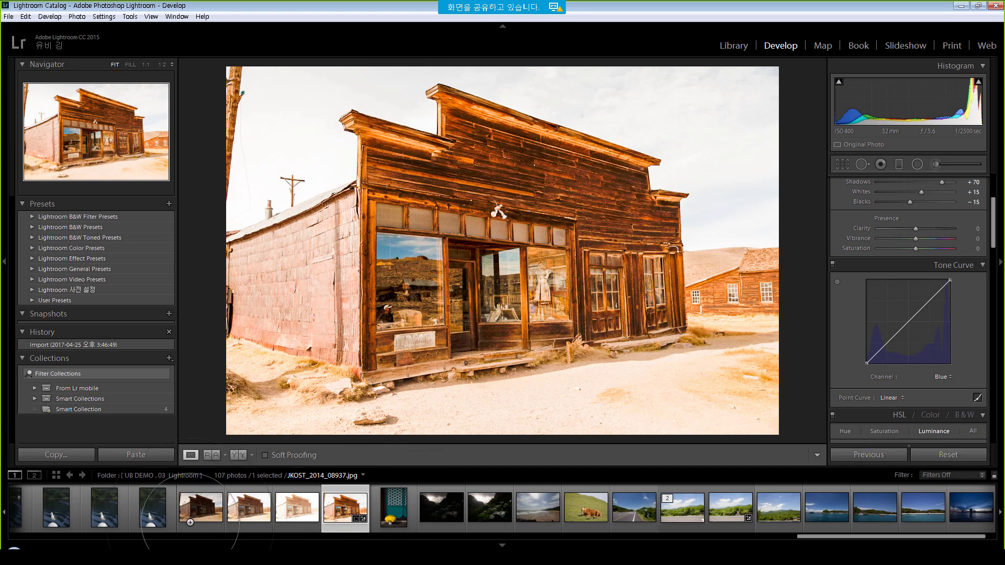
click(205, 507)
click(261, 524)
click(297, 524)
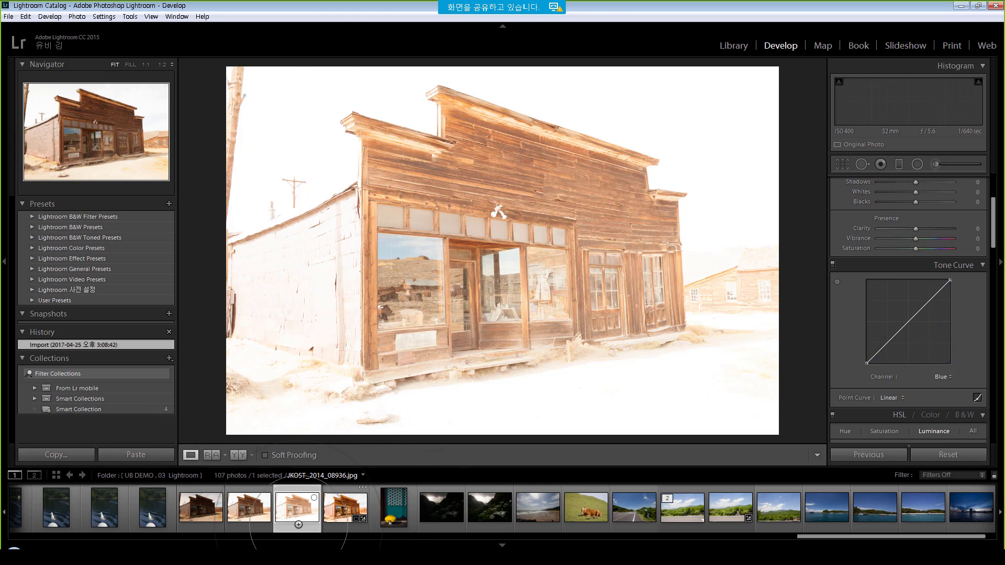
click(211, 526)
click(346, 510)
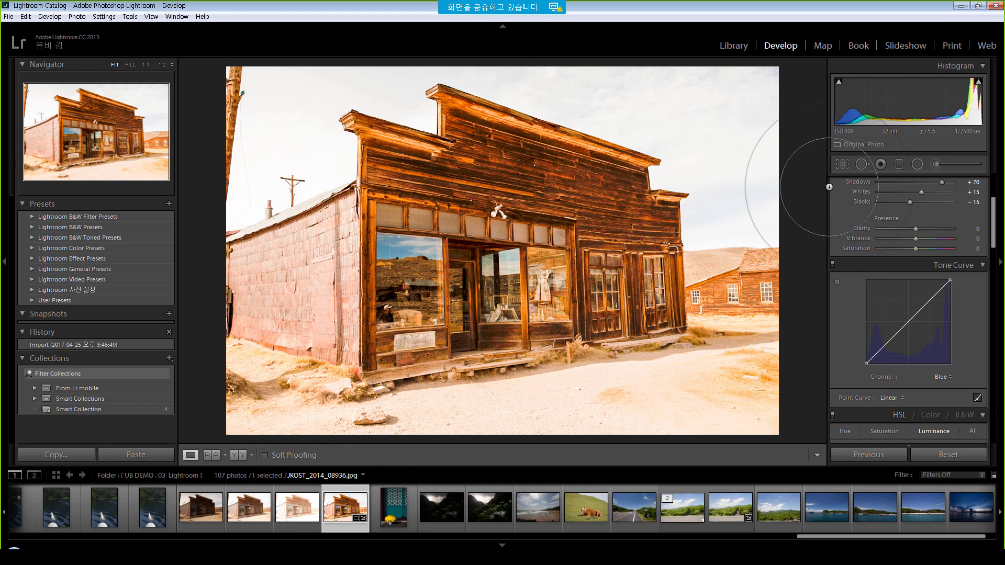
Adjust the HDR photo's tone: Exposure −0.14, Highlights −94, Shadows +93 and Whites +18.
scroll(993, 203, up, 5)
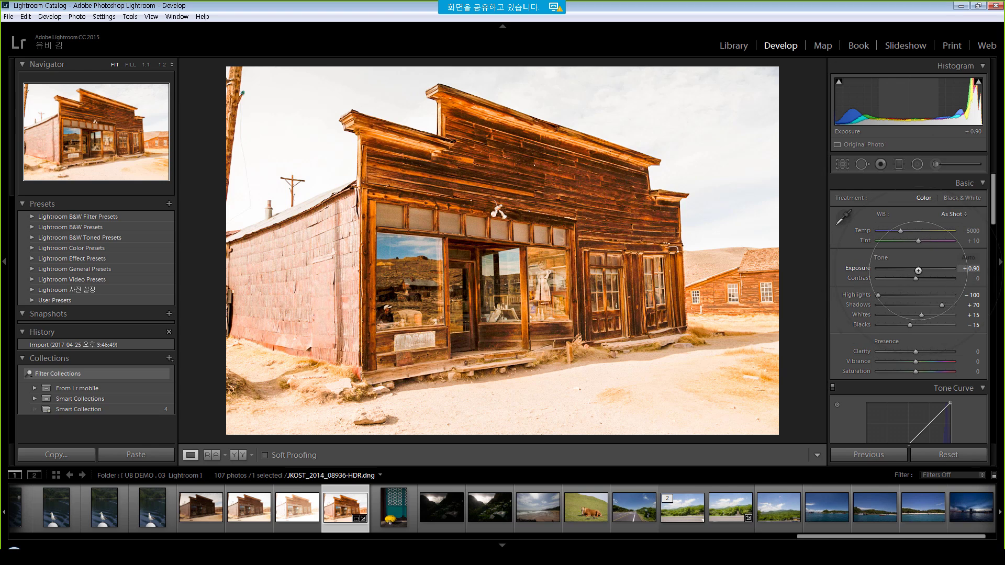
drag(917, 268, 909, 269)
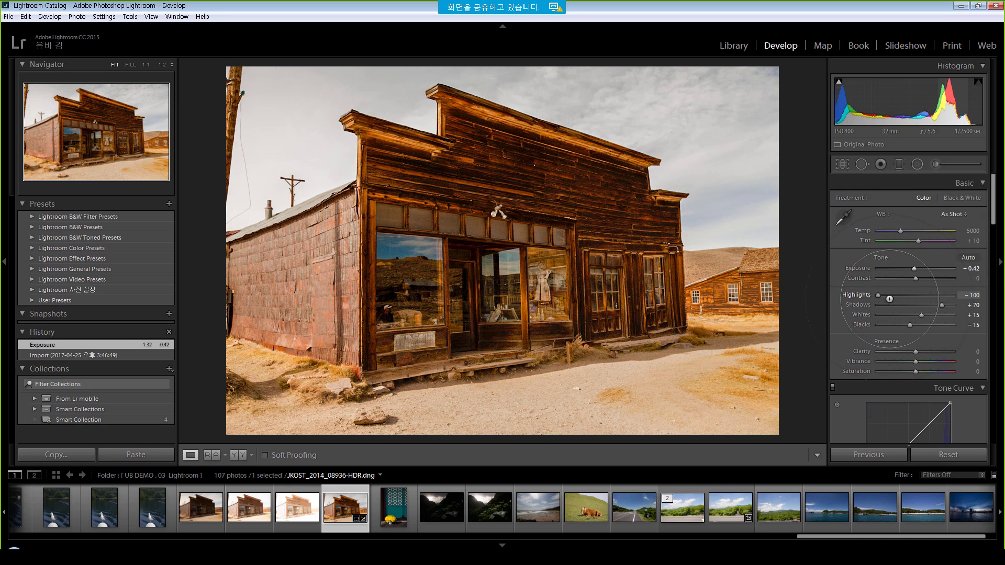
drag(942, 305, 922, 316)
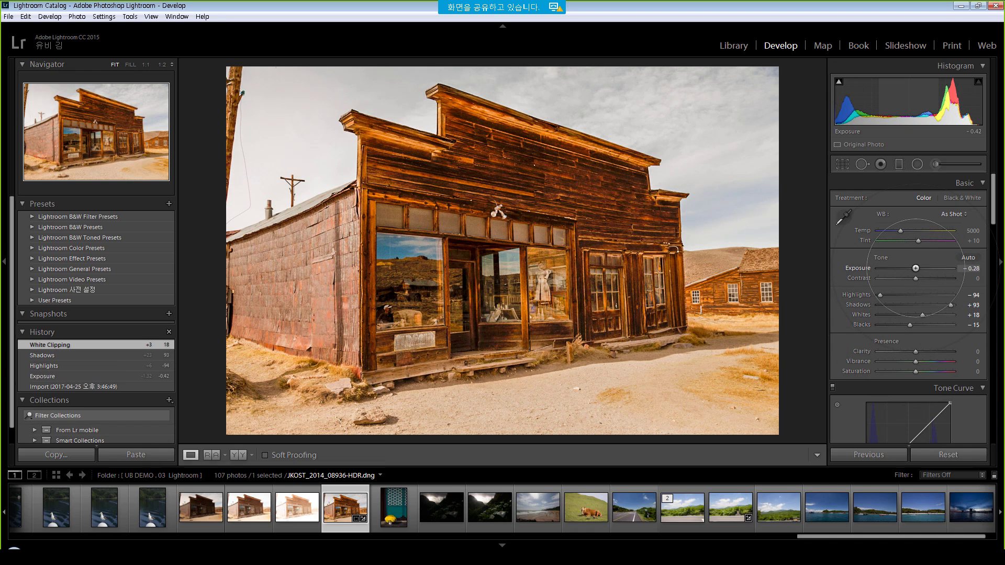
drag(916, 268, 916, 268)
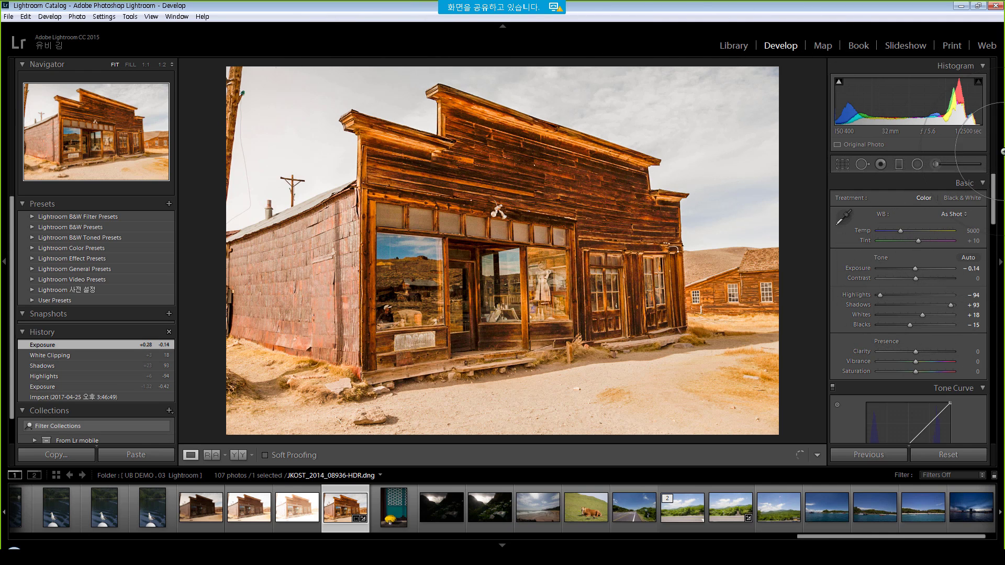
Deepen the sky colours with blue saturation +79, aqua saturation +20, blue luminance −27 and aqua luminance −15.
scroll(994, 185, down, 2)
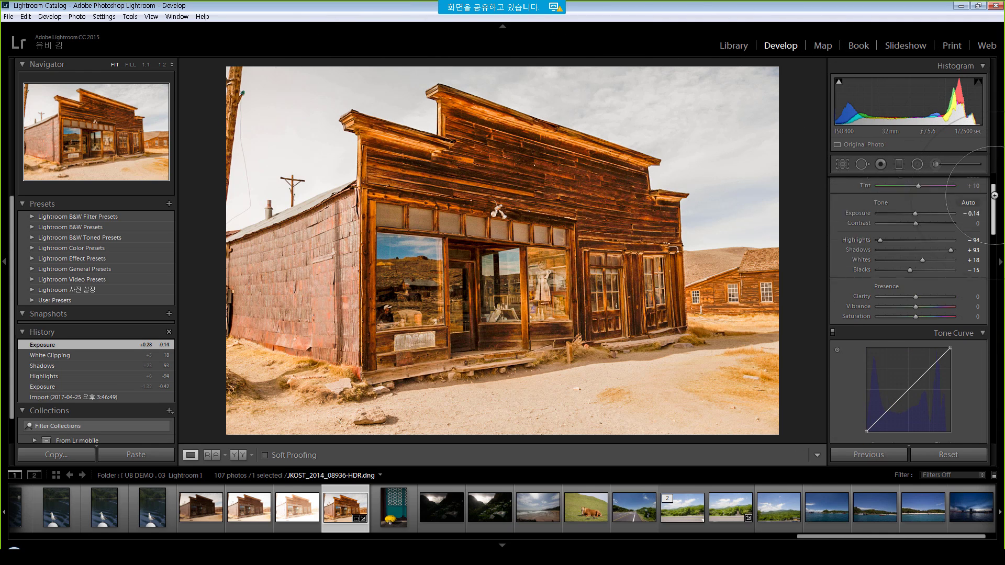
scroll(893, 234, down, 10)
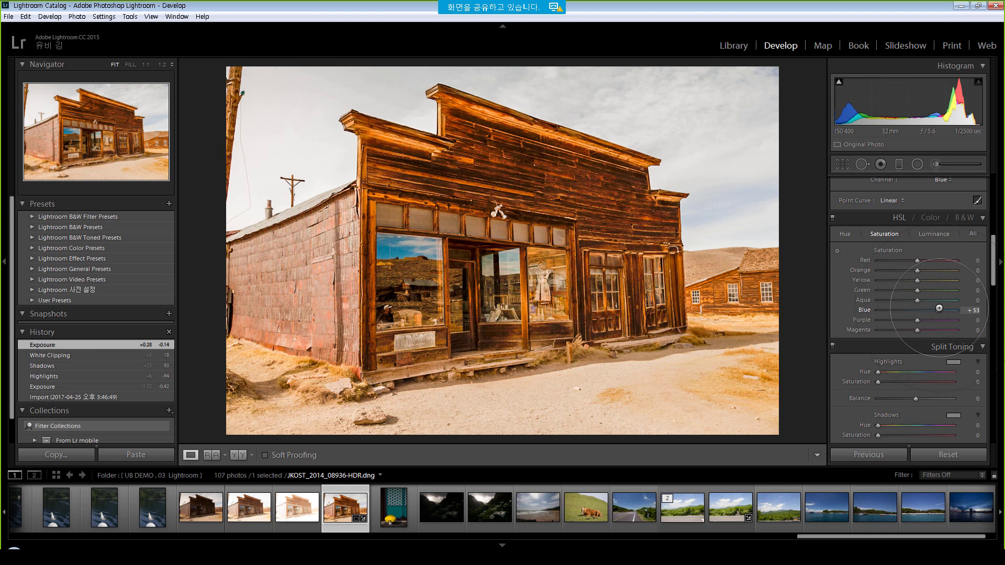
drag(939, 308, 940, 310)
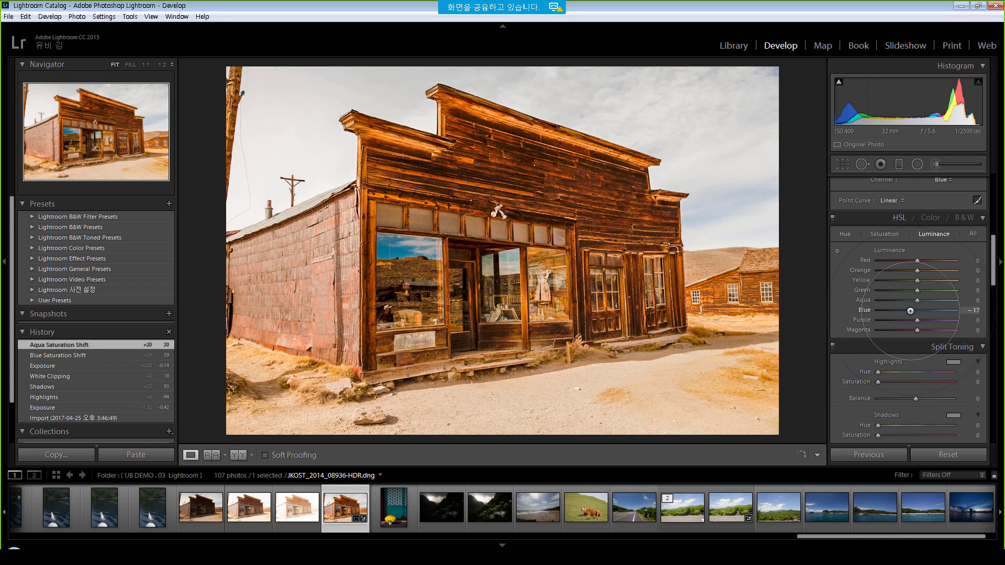
drag(918, 311, 904, 311)
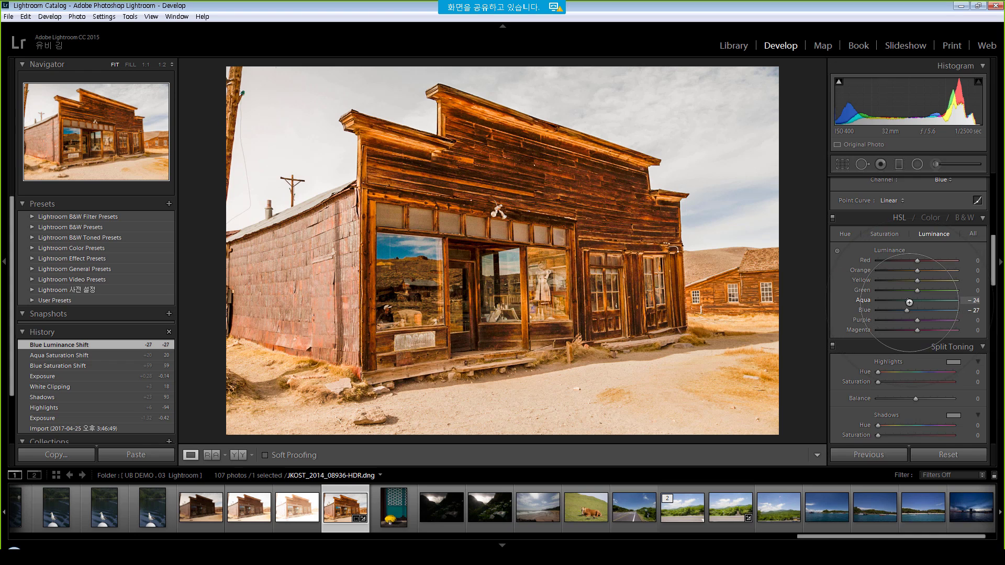
drag(911, 303, 913, 302)
click(883, 233)
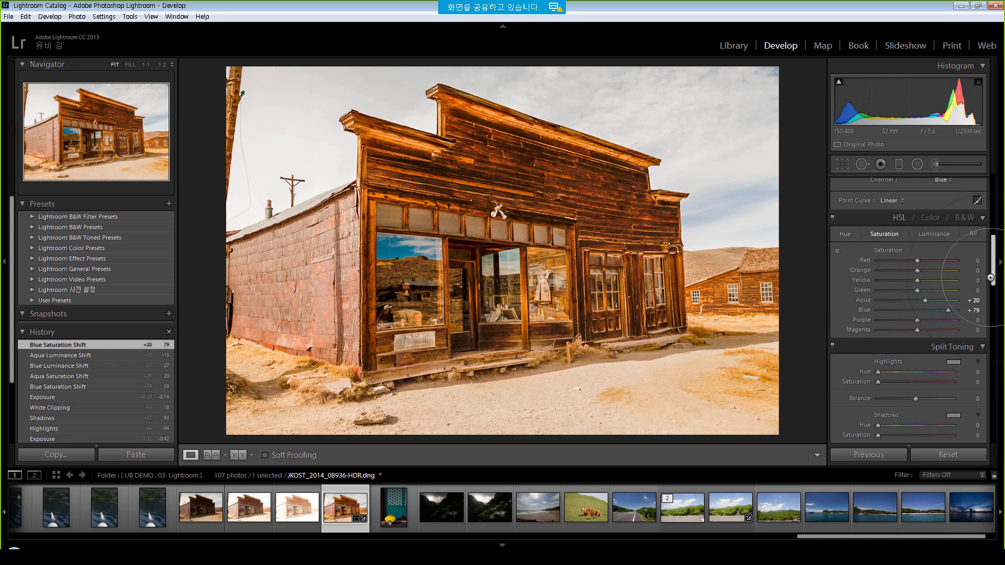
Cool the colour temperature to 4292 and set blue and aqua saturation to +87 and +24, and their luminance to −56 and −17.
drag(993, 277, 994, 199)
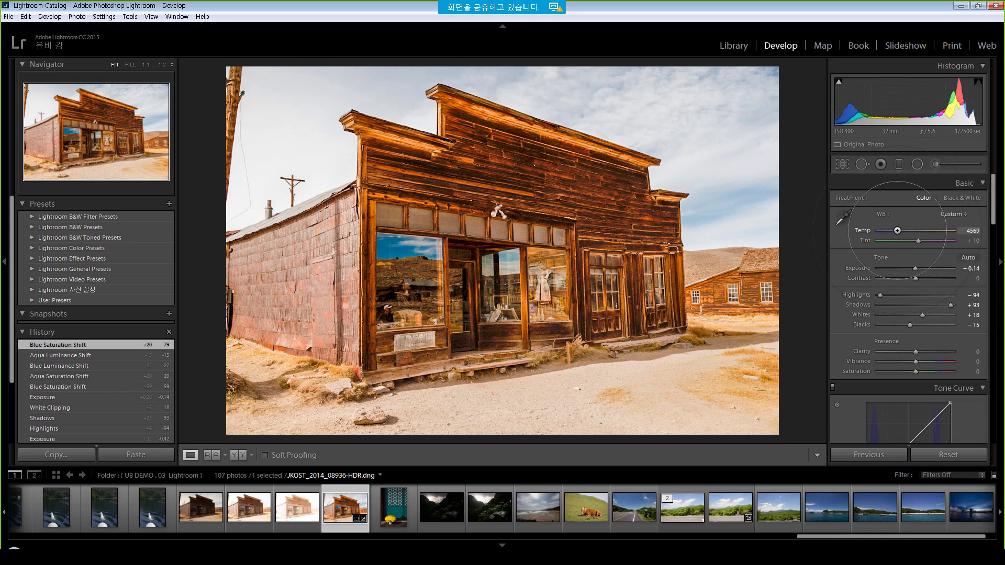
drag(897, 231, 952, 261)
scroll(935, 251, down, 10)
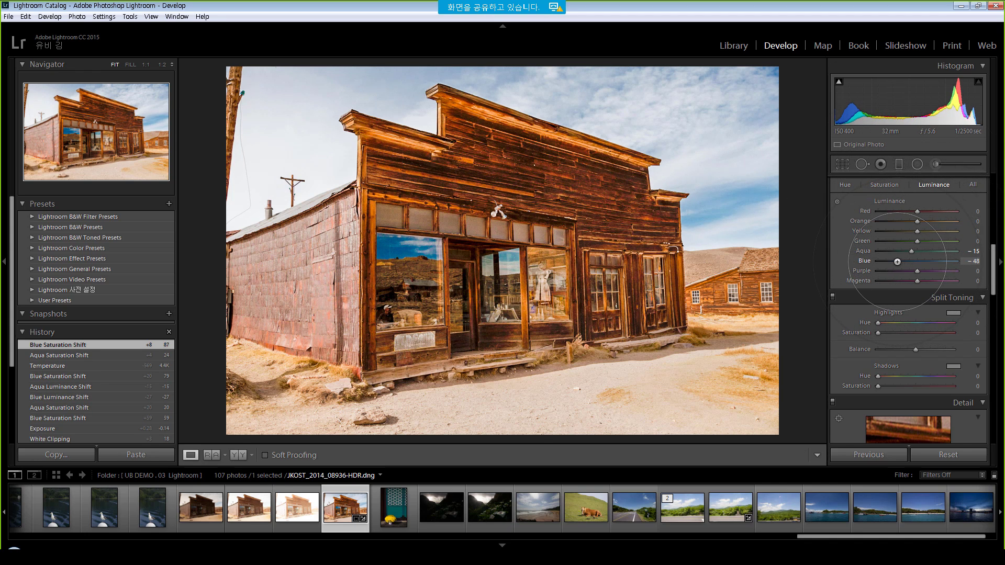
drag(892, 261, 911, 252)
drag(993, 259, 993, 186)
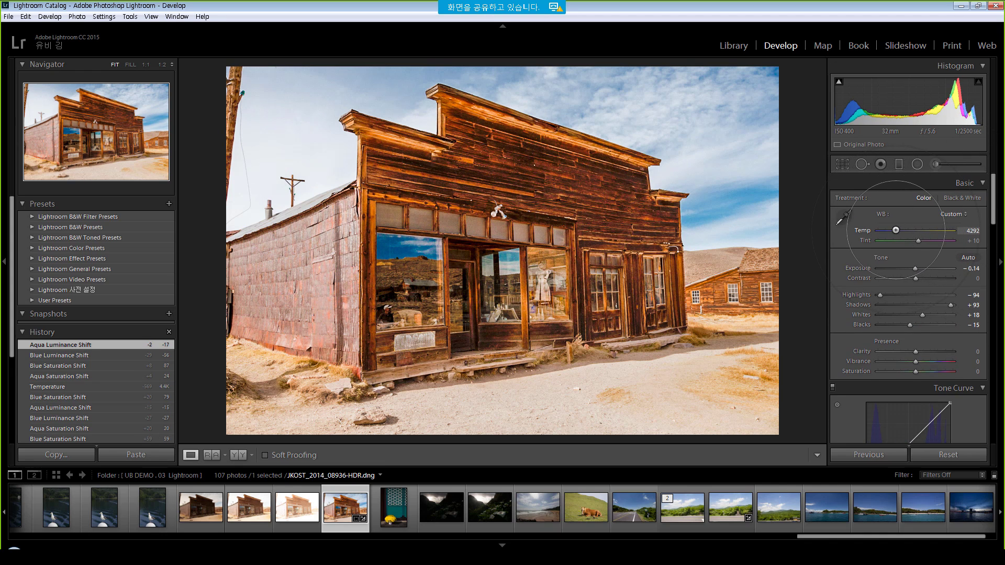
drag(895, 231, 896, 230)
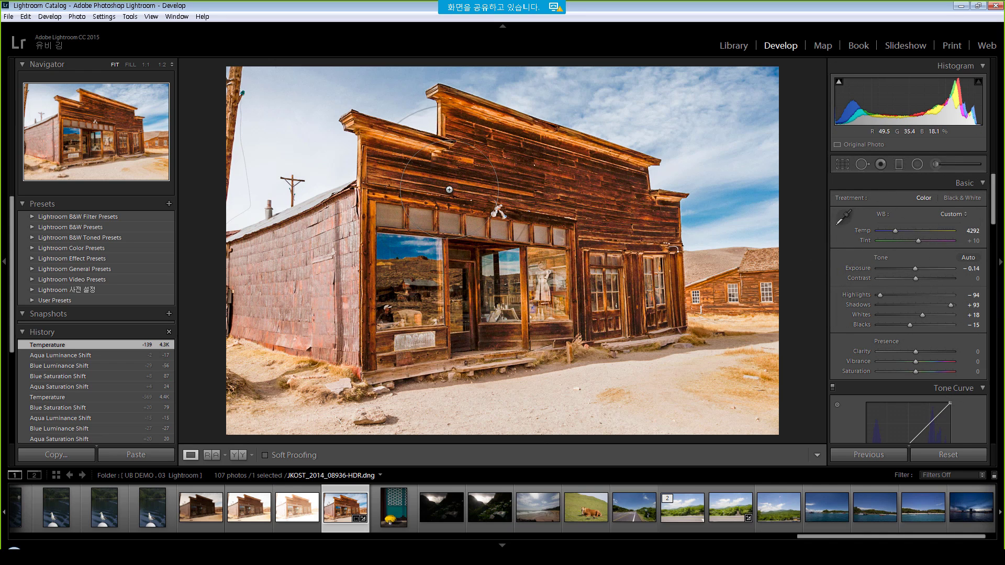
Tune the building's warm colours with orange saturation −16, orange luminance +8 and yellow saturation +3.
drag(993, 202, 993, 253)
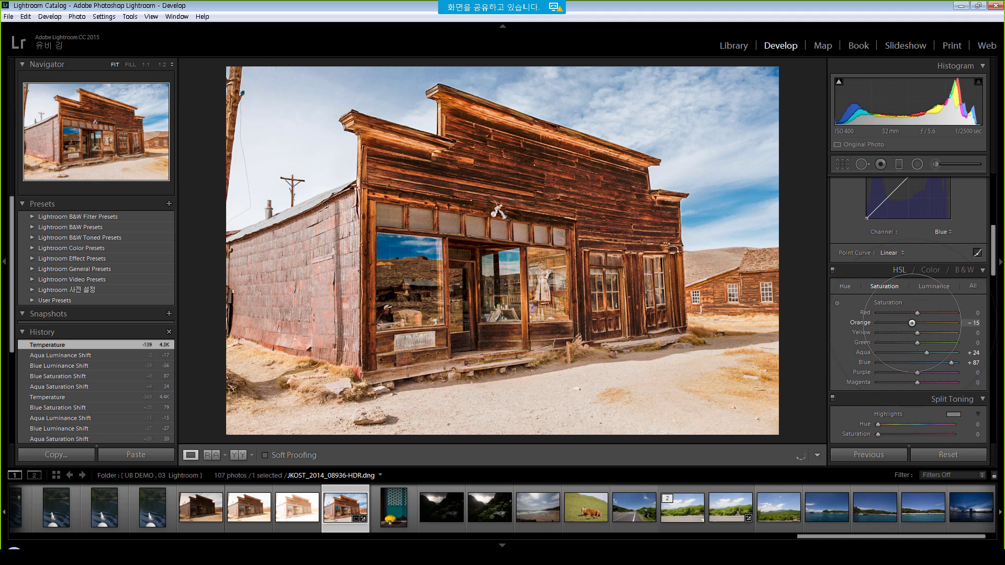
drag(913, 323, 913, 323)
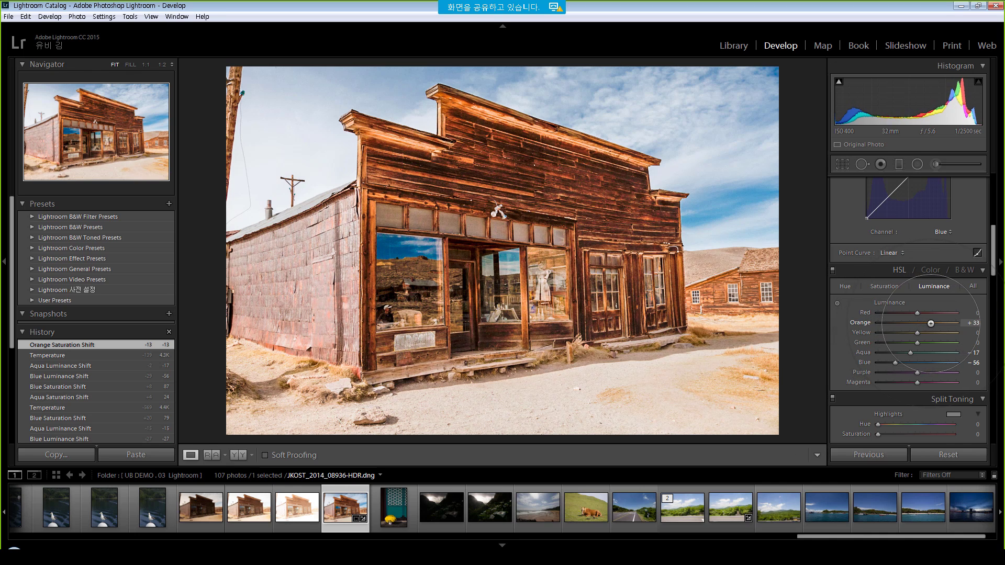
drag(937, 323, 921, 323)
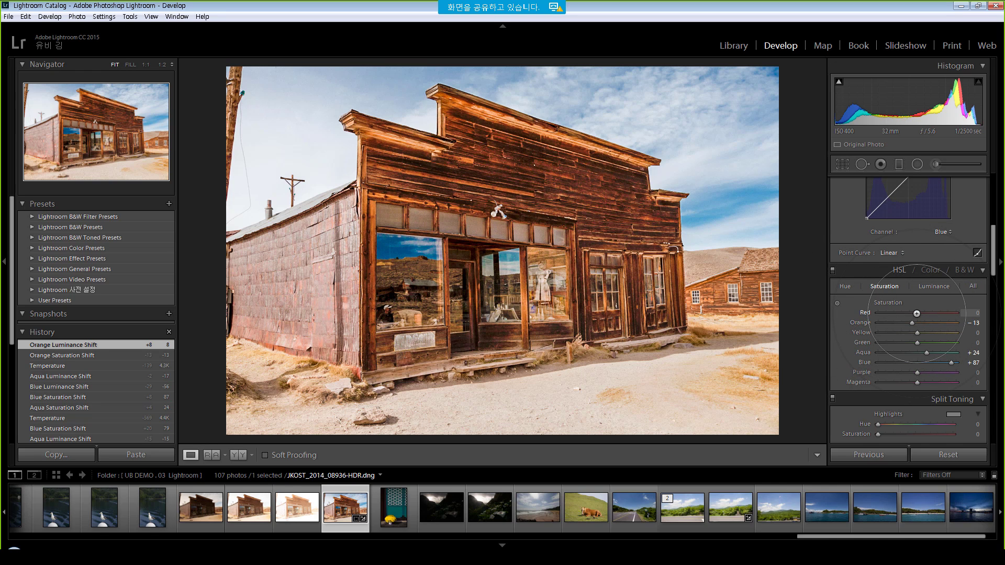
drag(915, 326, 915, 325)
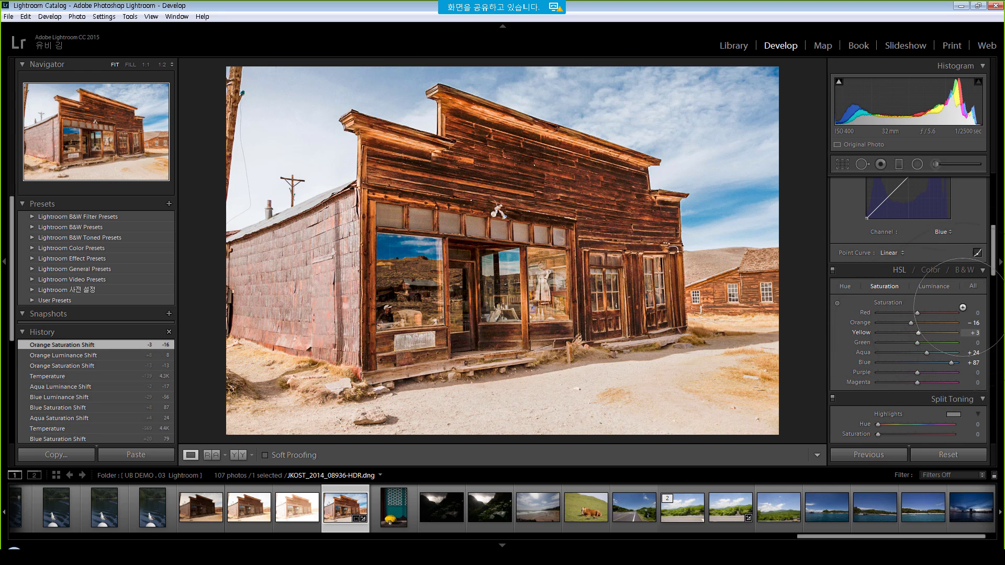
Set Contrast to −7, Blacks to −7 and Whites to +25, and reset Exposure to 0.00.
scroll(989, 201, up, 5)
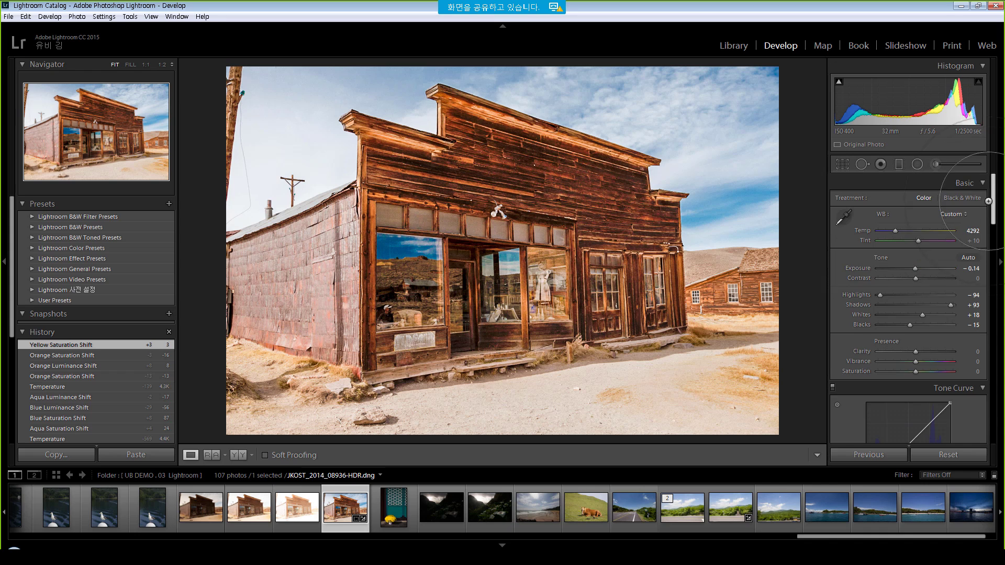
drag(914, 278, 913, 279)
drag(911, 326, 925, 314)
double_click(916, 269)
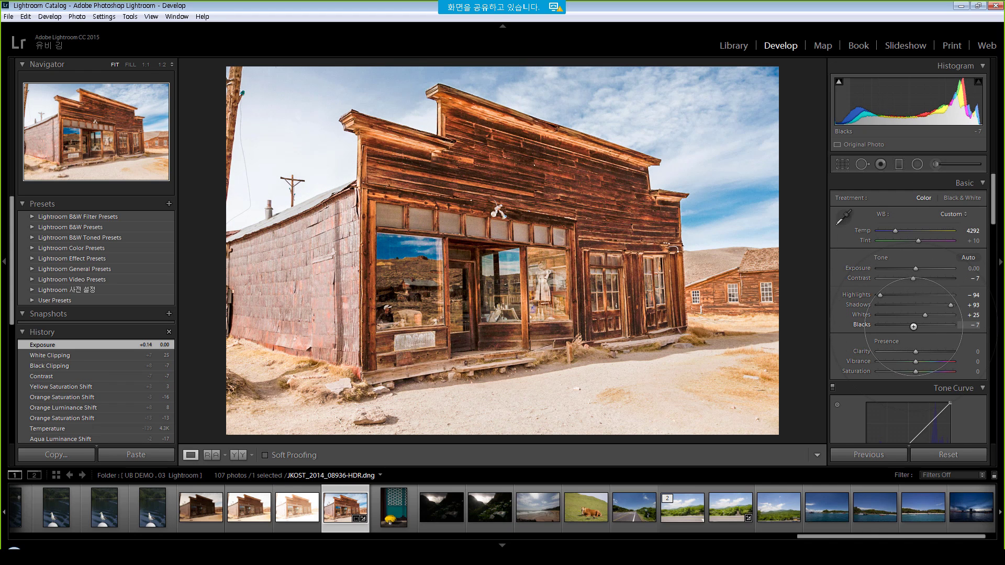
Set Blacks to −15, Highlights to −99, Vibrance to +33 and Exposure to −0.20.
drag(912, 322, 878, 294)
drag(916, 268, 916, 268)
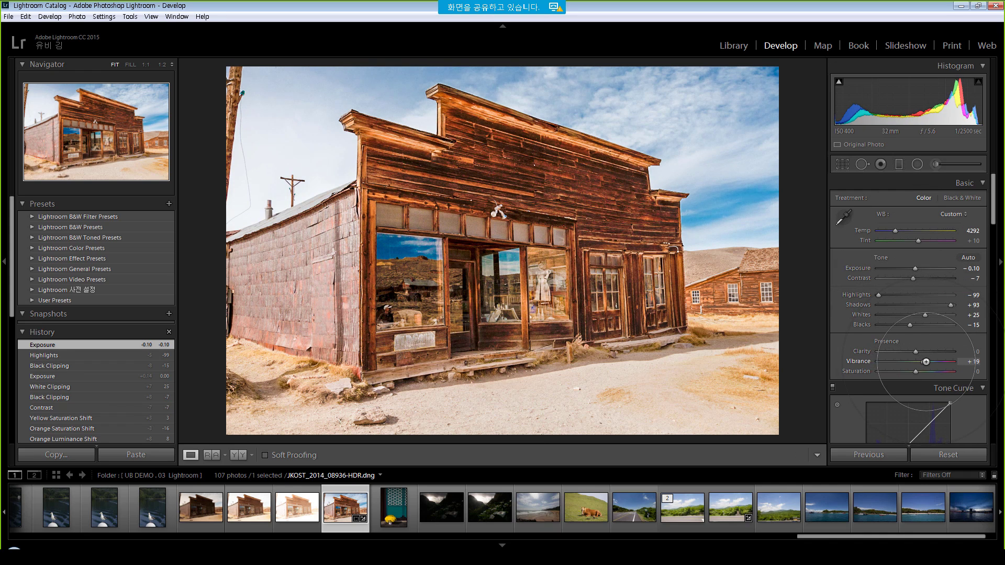
drag(931, 362, 930, 361)
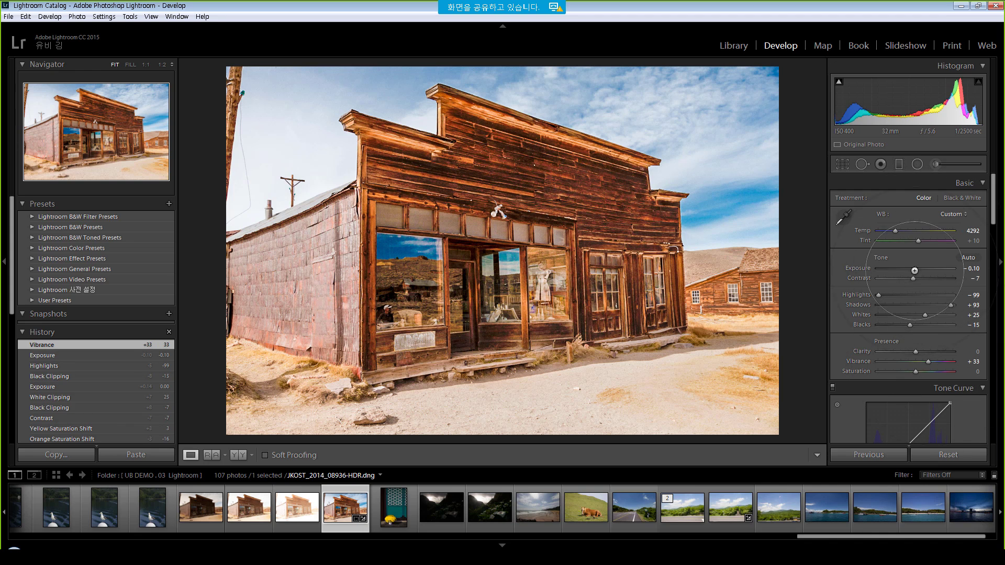
drag(916, 268, 915, 268)
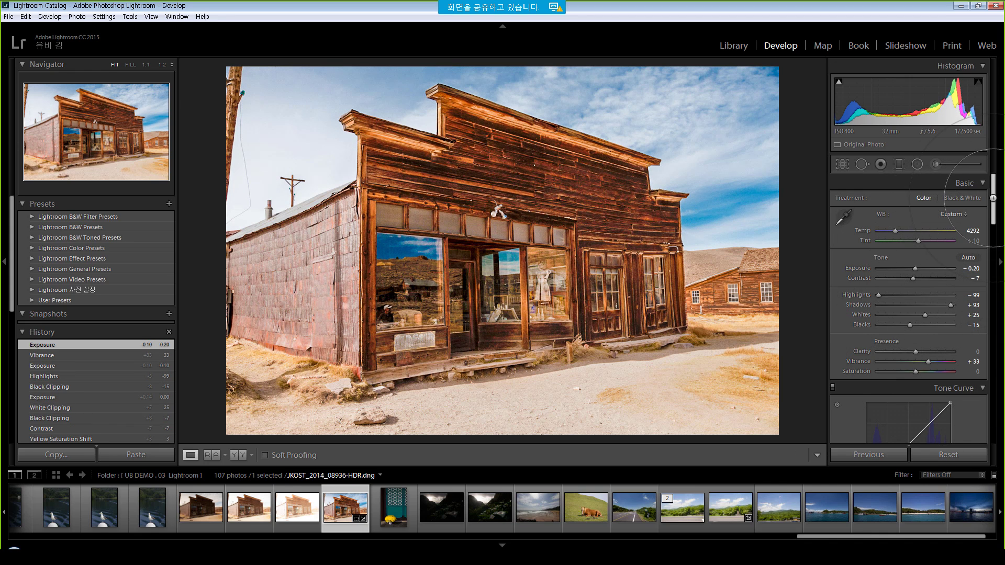
Compare the three bracketed storefront exposures one by one with the edited HDR image.
drag(993, 206, 1002, 346)
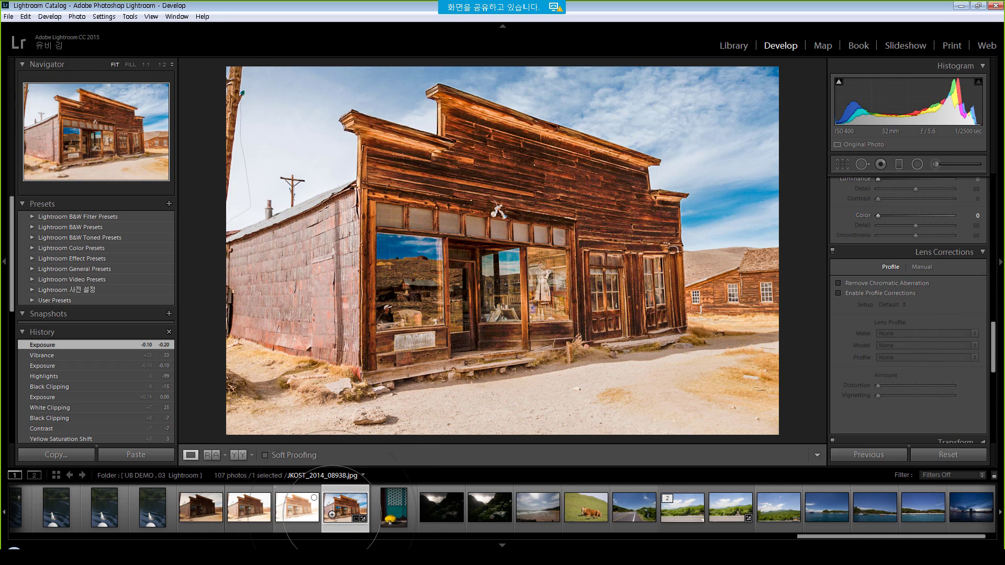
click(203, 509)
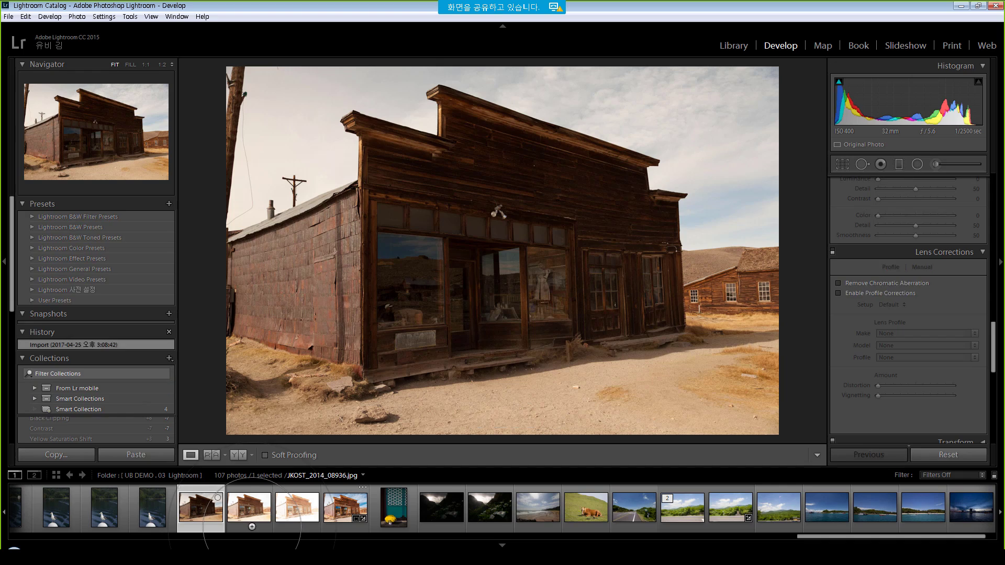
click(250, 519)
click(297, 518)
click(345, 521)
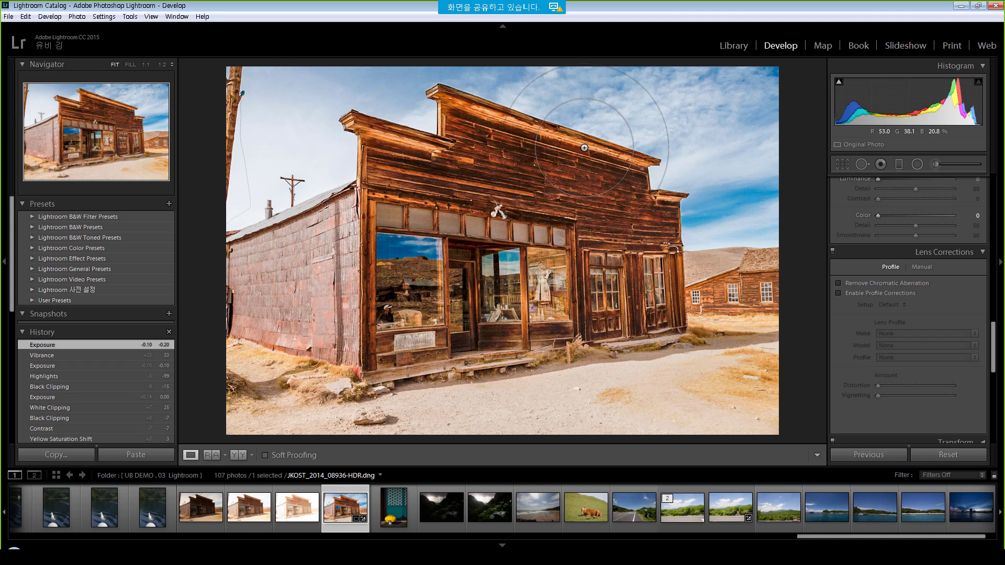
Merge the four mountain lake reflection photos into a Cylindrical panorama with Auto Crop and Boundary Warp 75.
scroll(629, 517, down, 1)
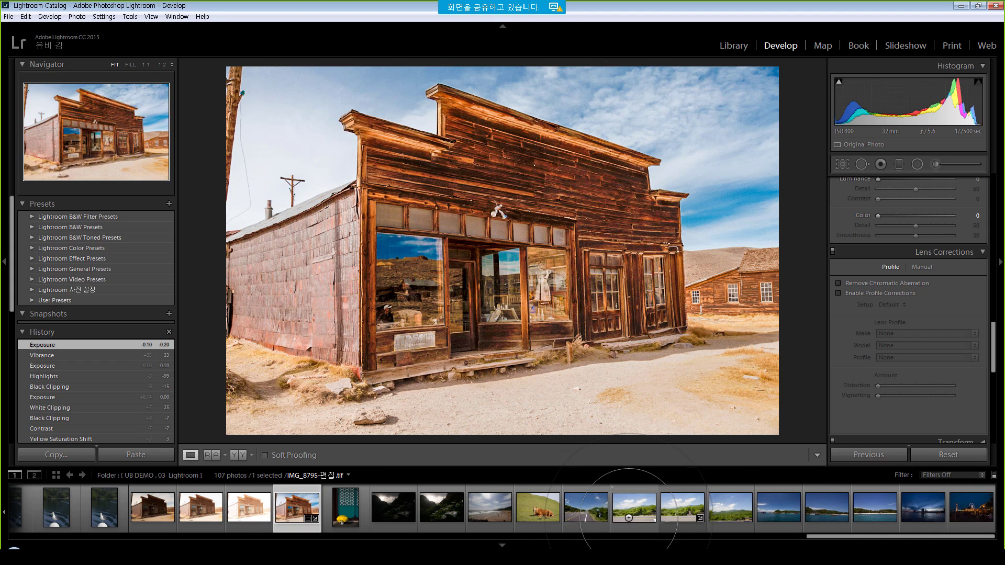
scroll(628, 518, up, 10)
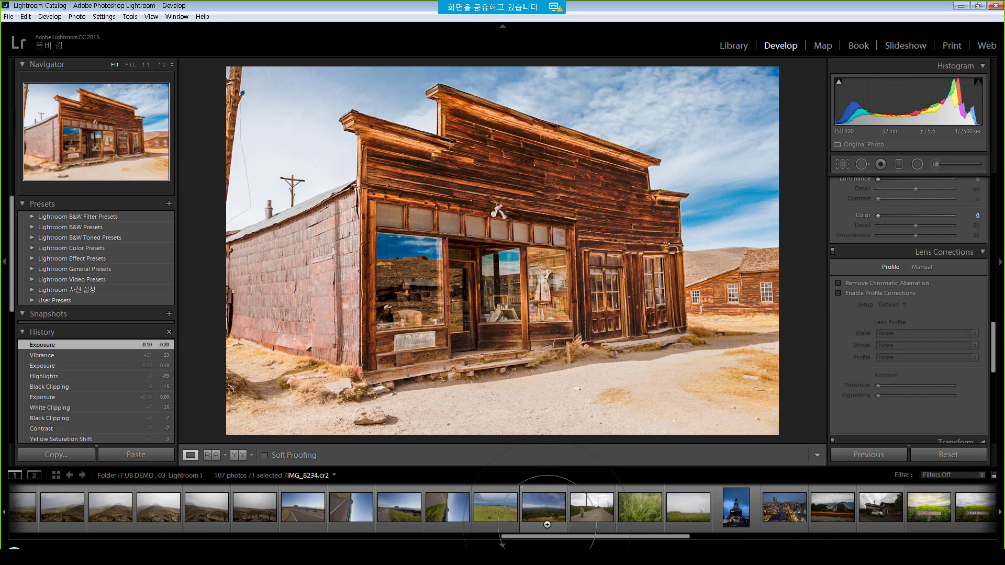
scroll(547, 525, up, 10)
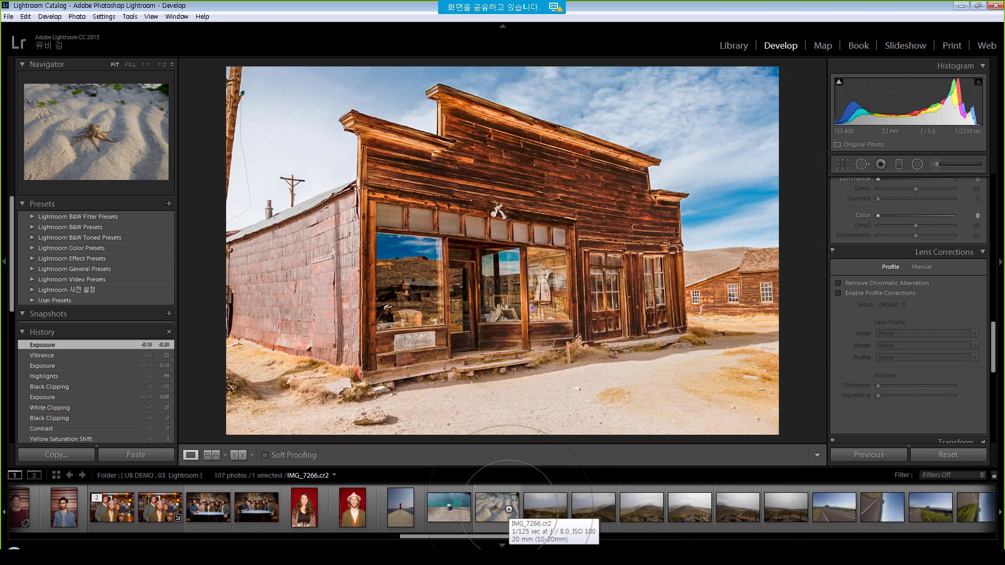
scroll(502, 512, up, 20)
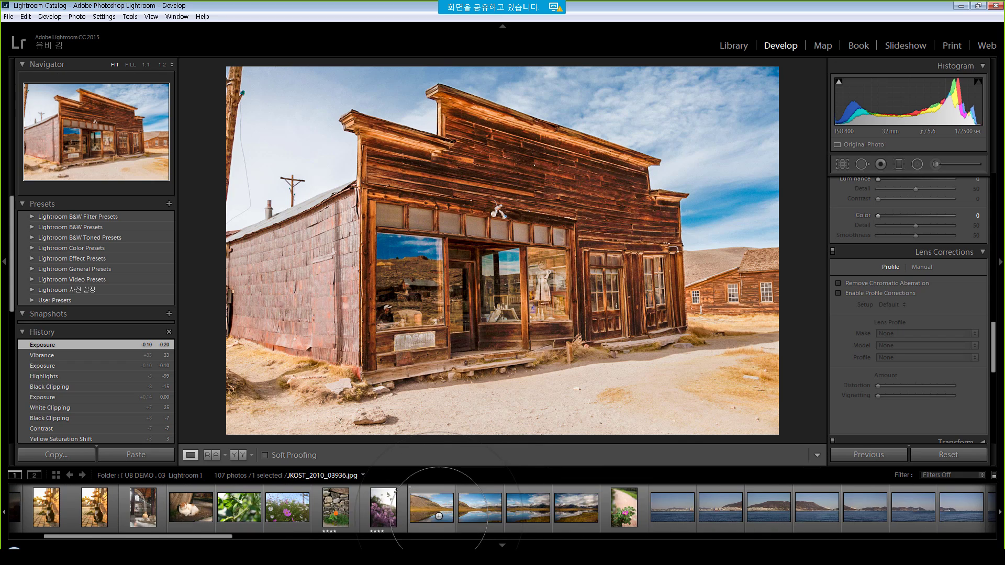
click(436, 512)
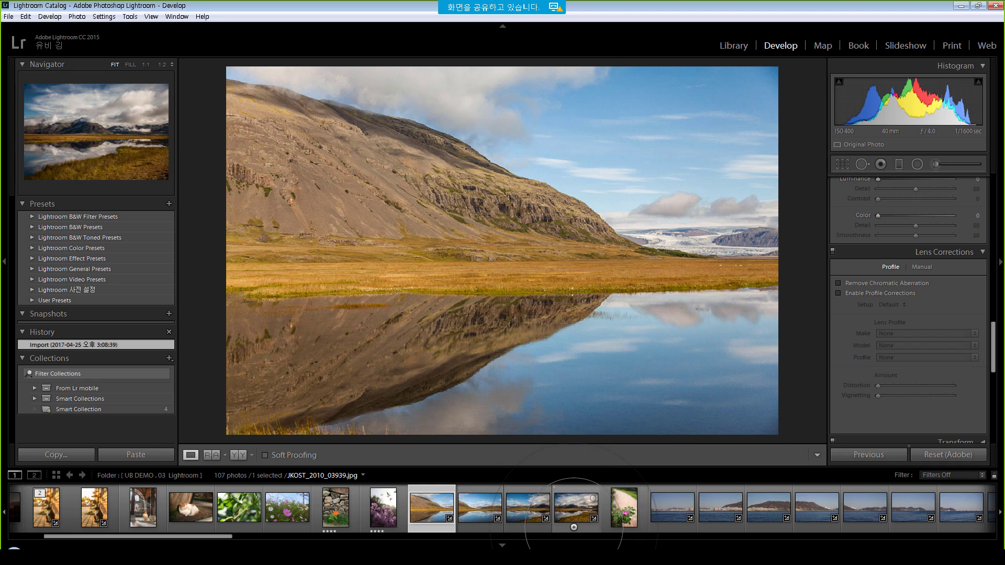
shift+click(573, 523)
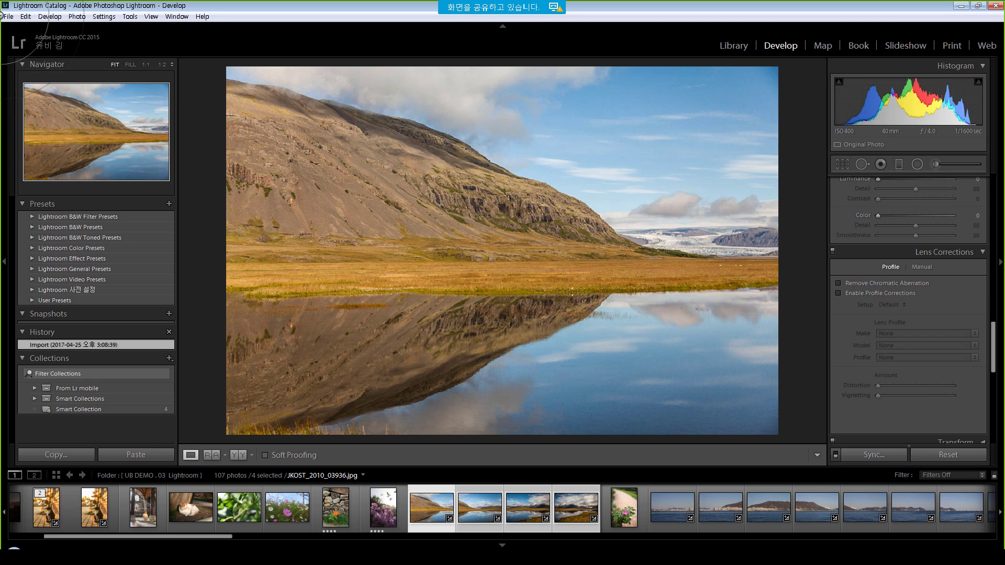
click(77, 16)
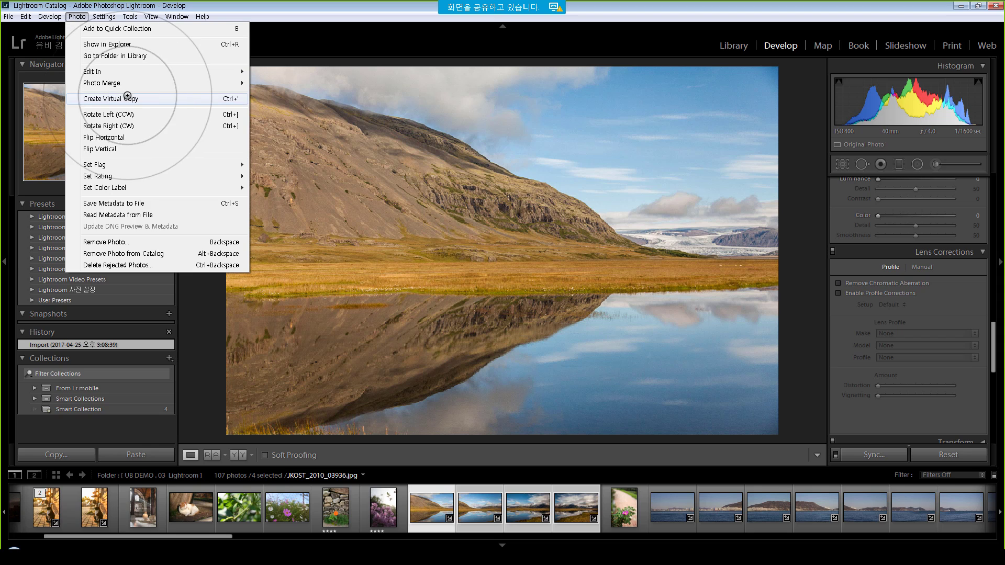
mouse_move(231, 83)
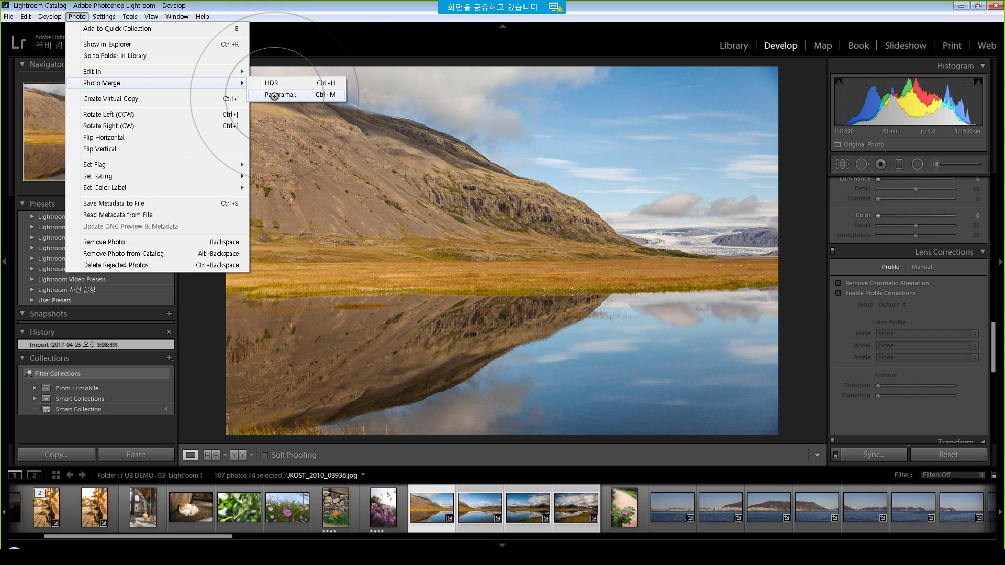
click(275, 96)
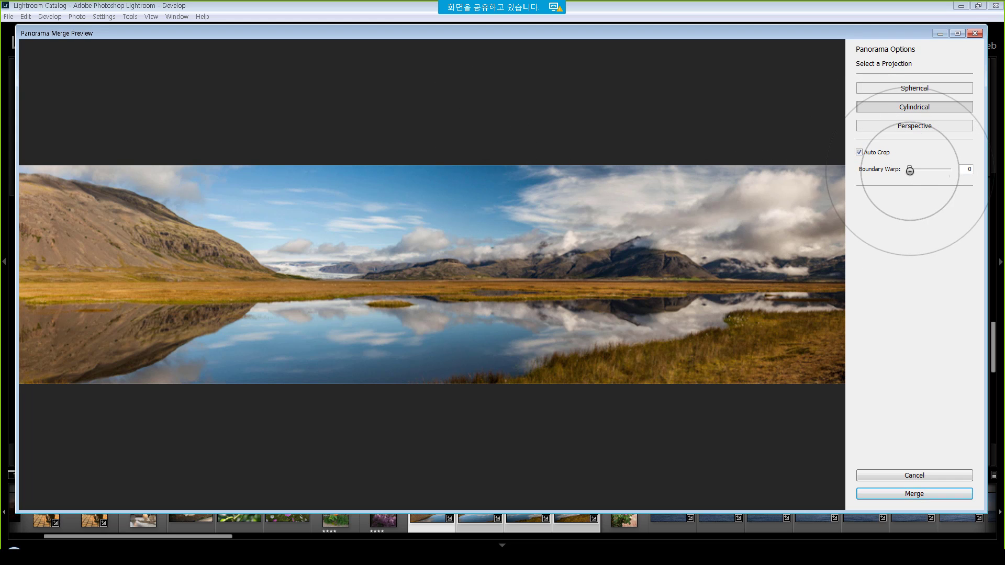
drag(910, 169, 939, 169)
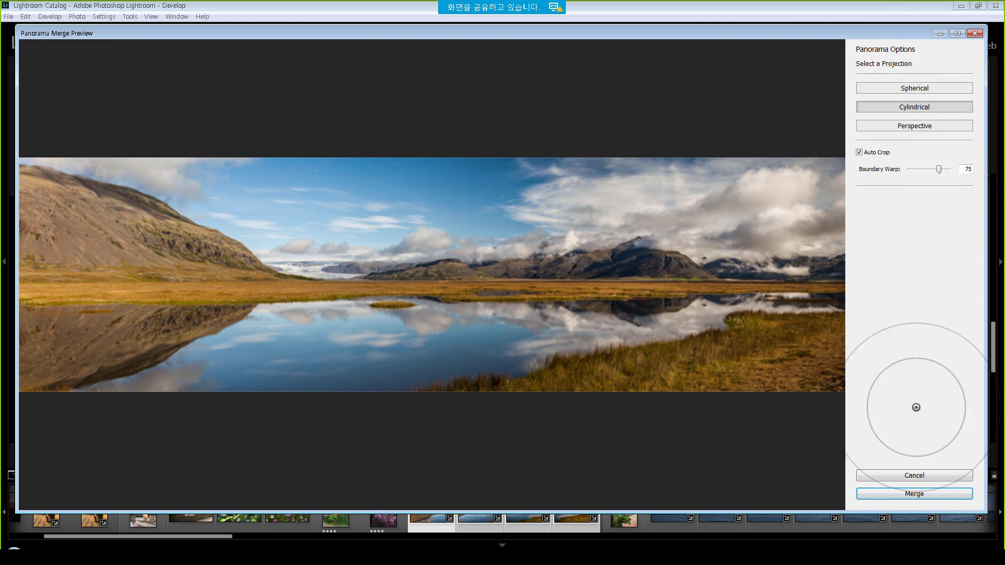
click(916, 494)
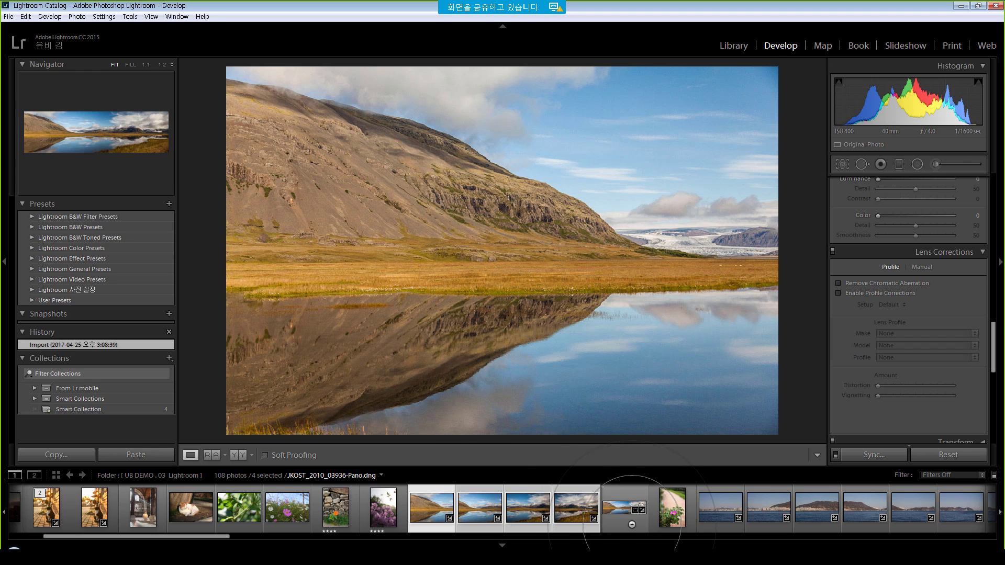
Open the merged lake panorama at 1:1 and examine it from one end to the other.
click(623, 508)
click(512, 249)
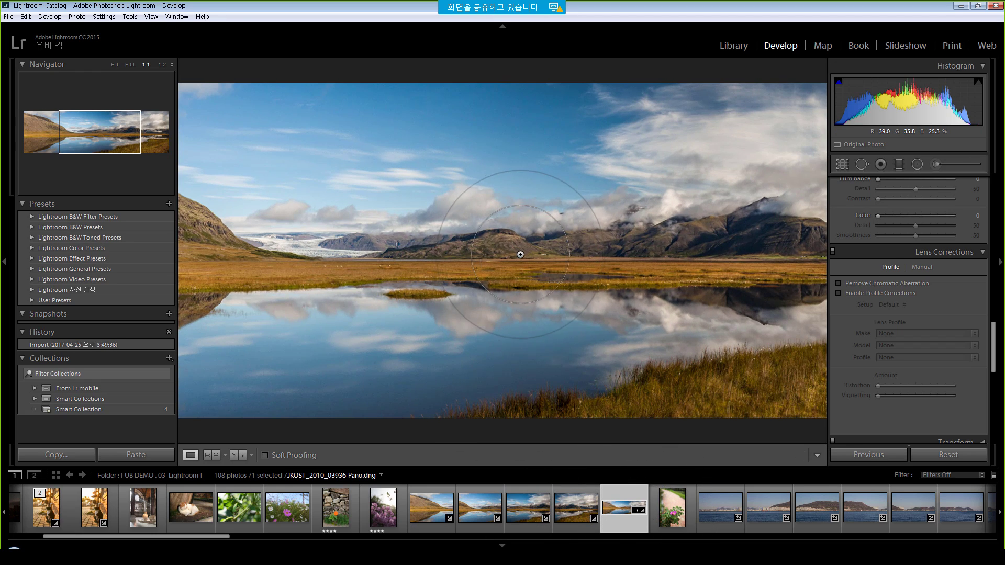
drag(471, 254, 737, 270)
mouse_move(340, 270)
mouse_down()
mouse_move(593, 272)
mouse_move(231, 275)
mouse_up()
drag(604, 282, 312, 276)
drag(554, 278, 519, 279)
Set the panorama's Exposure to +0.28, Highlights to −61, Shadows to +29 and Vibrance to +11.
scroll(993, 355, up, 10)
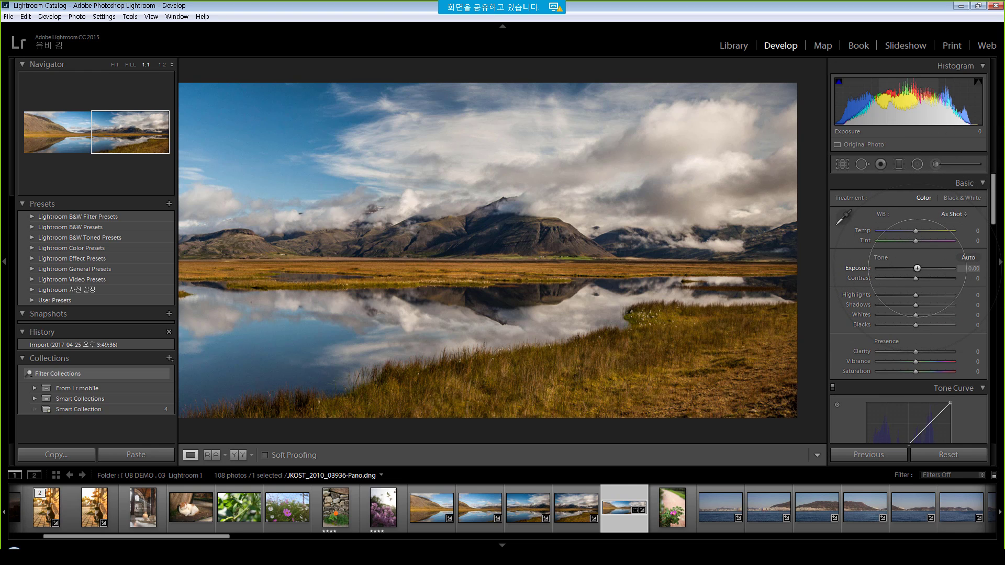
drag(917, 269, 931, 305)
drag(994, 189, 993, 204)
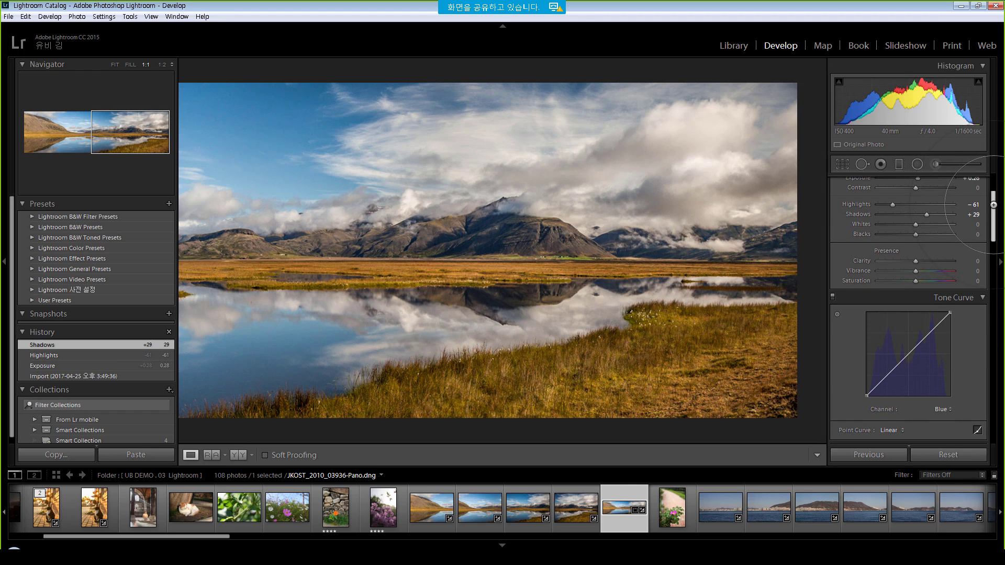
drag(922, 270, 923, 270)
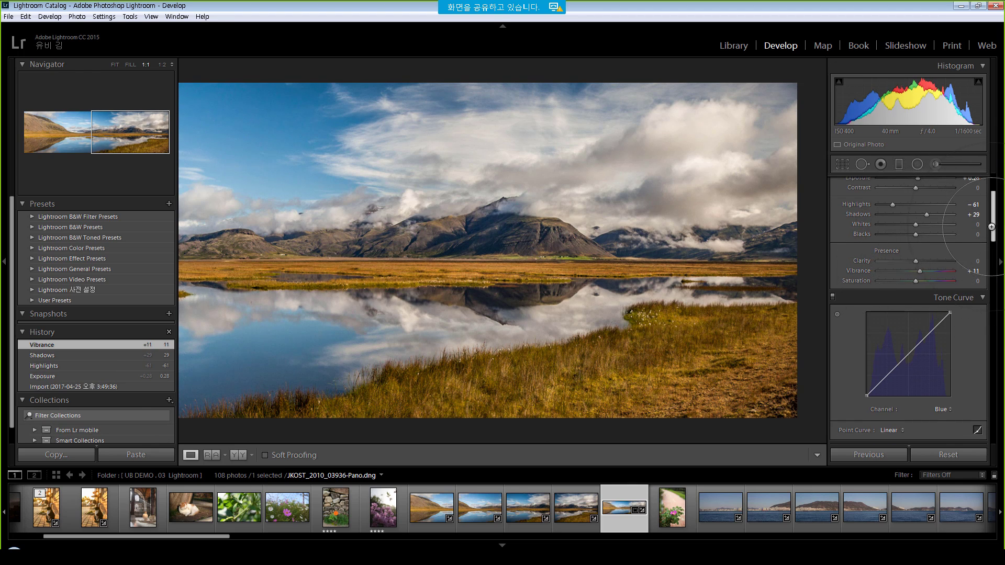
scroll(943, 252, down, 3)
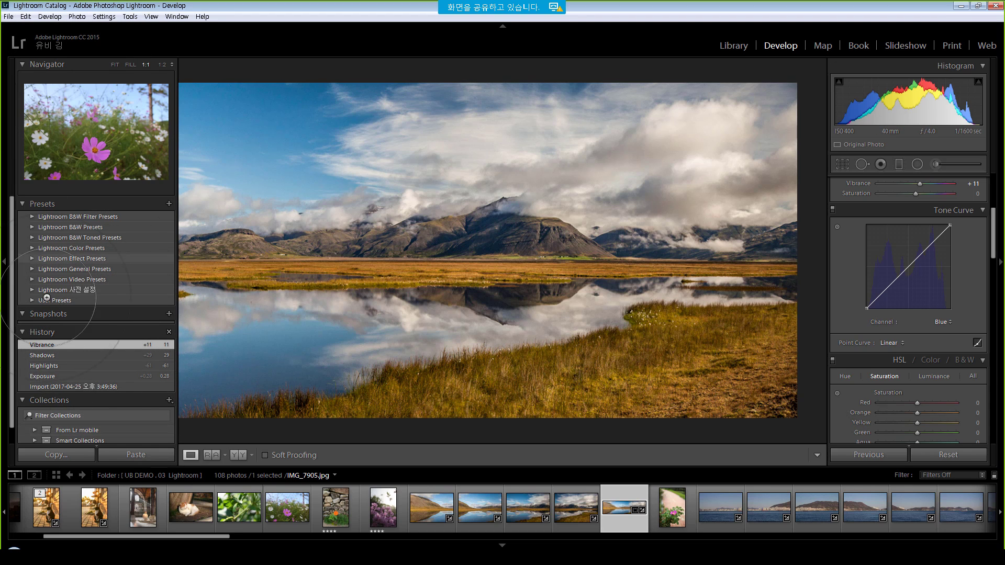
Open the Imported Photos folder in the Library and fit its iced coffee cup photo to the view.
scroll(46, 298, down, 1)
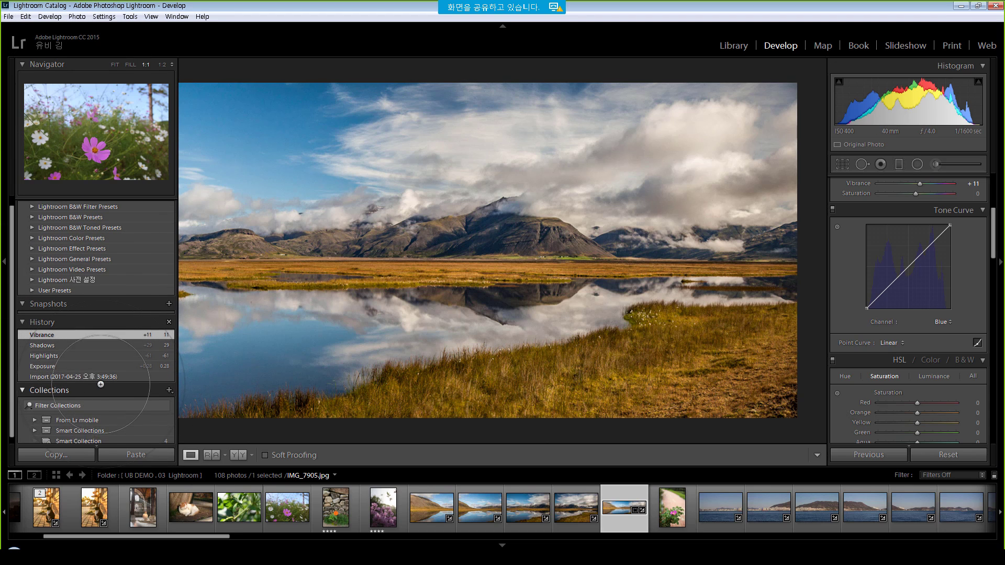
click(726, 47)
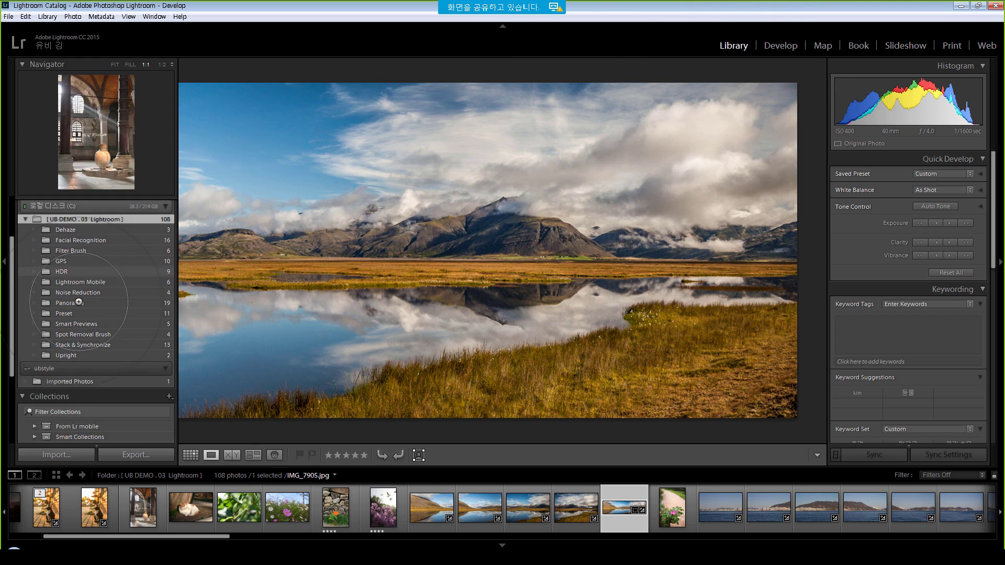
scroll(89, 306, down, 2)
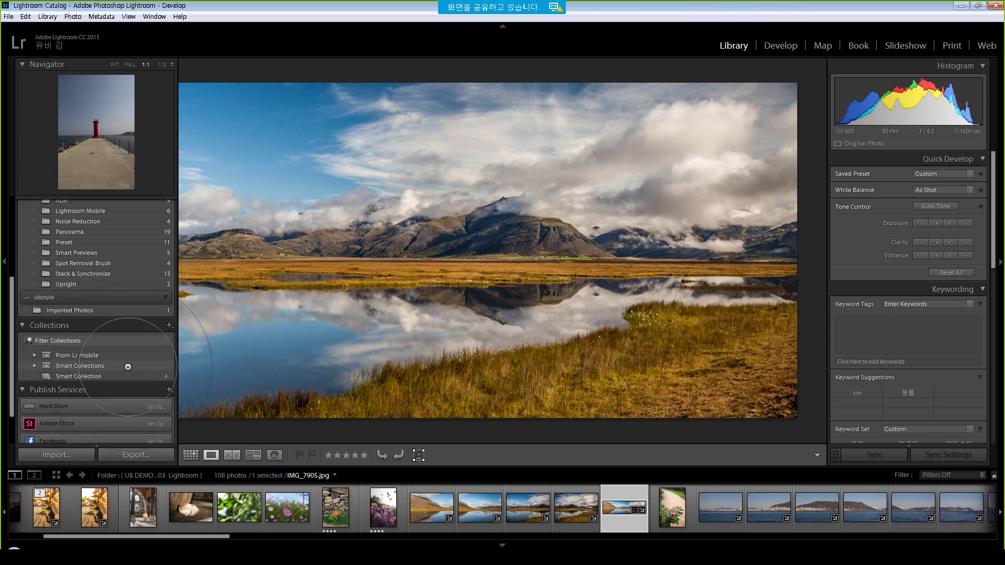
click(109, 311)
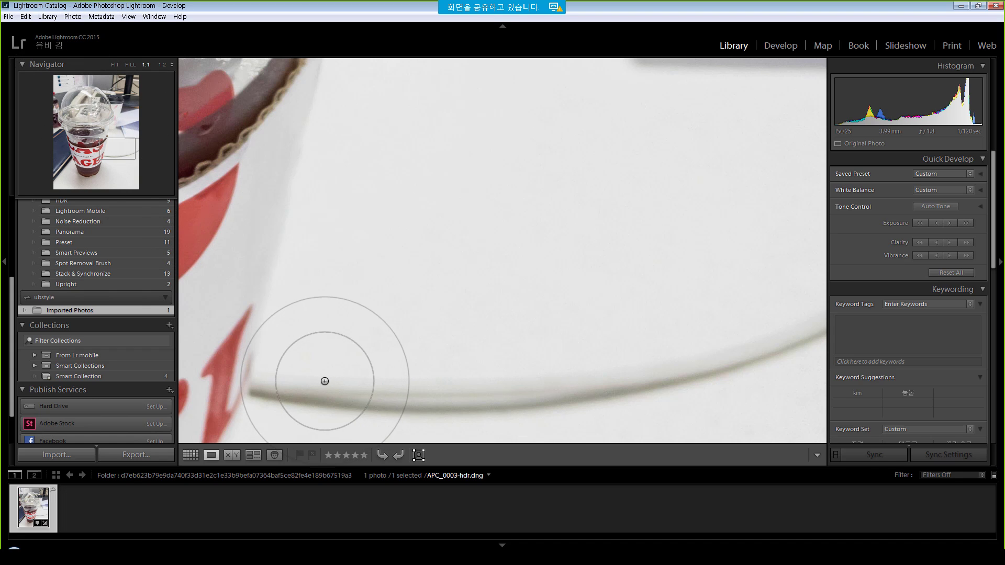
click(364, 338)
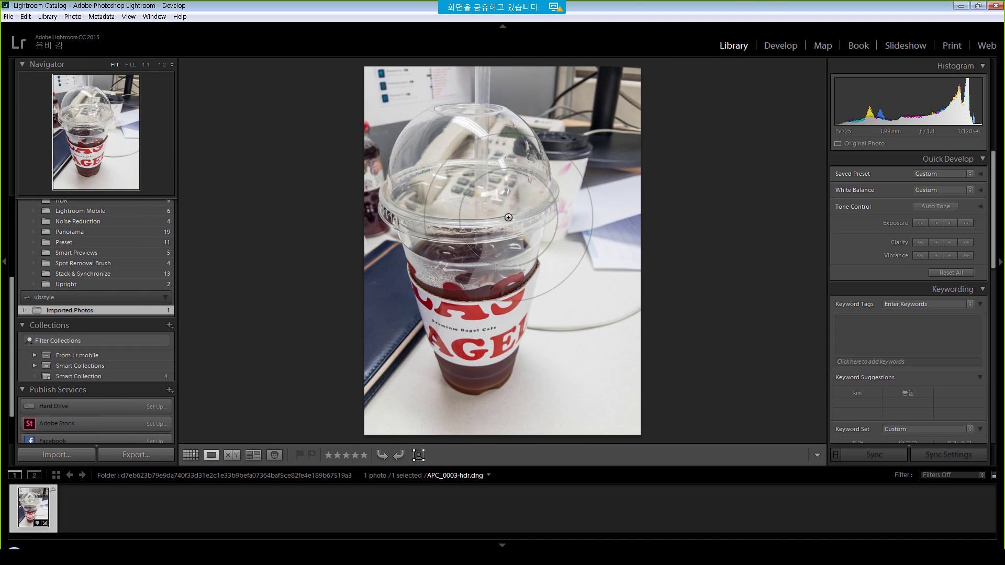
Develop the coffee cup photo with Exposure +0.14 and Vibrance +14.
click(777, 45)
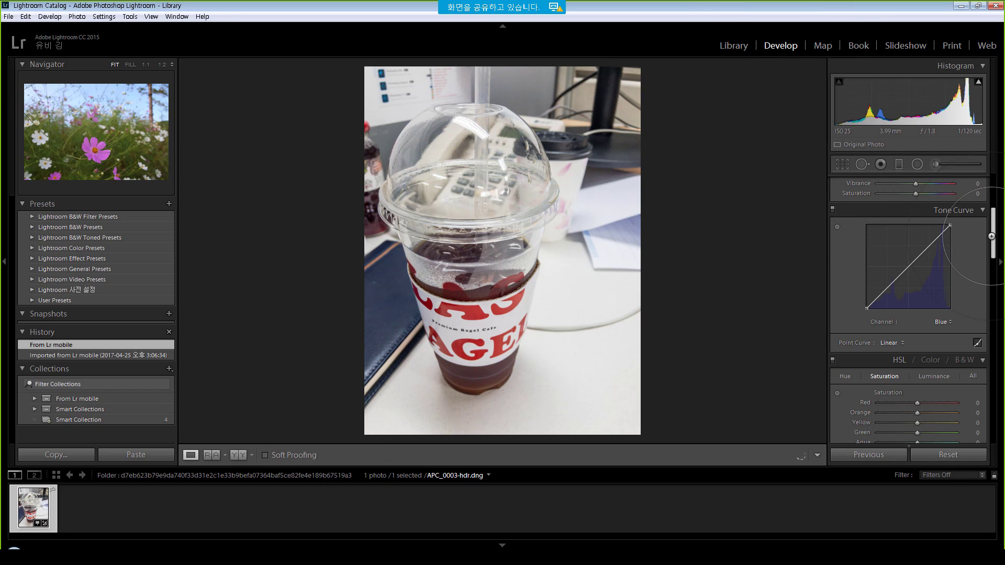
scroll(994, 215, up, 5)
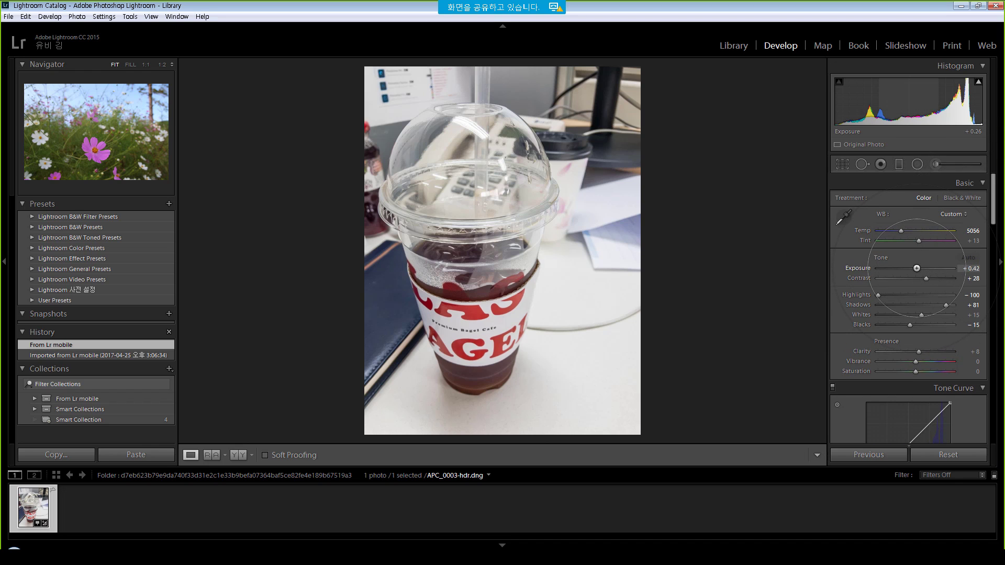
drag(915, 268, 916, 268)
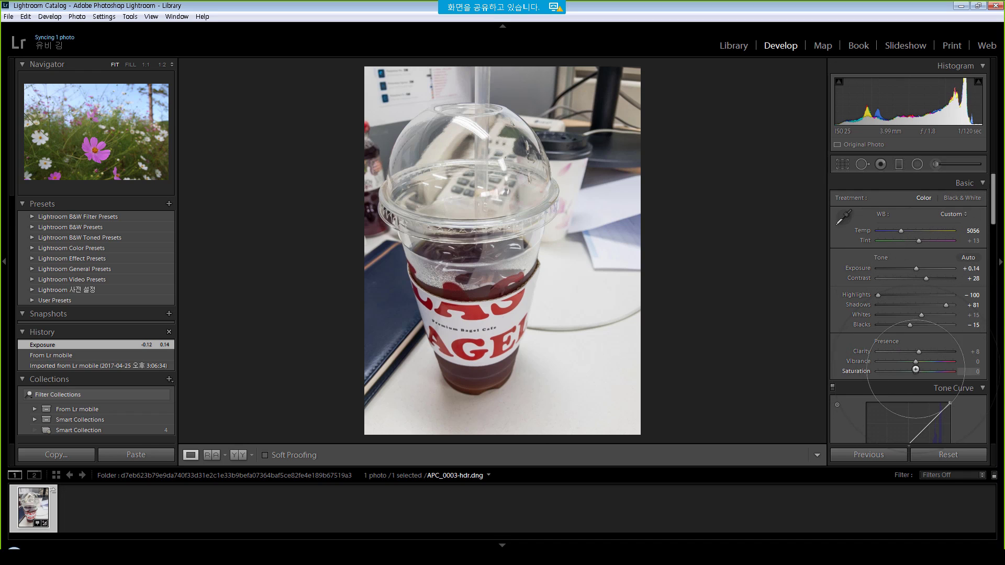
drag(916, 362, 921, 362)
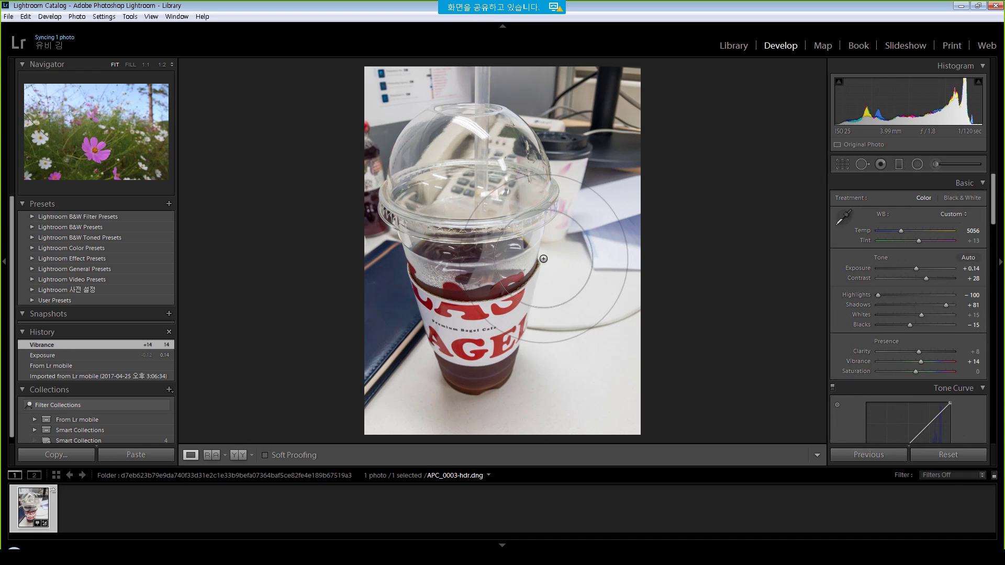
Switch to the Chrome window with the Adobe site and open all synced photos in Lightroom on the web.
click(265, 557)
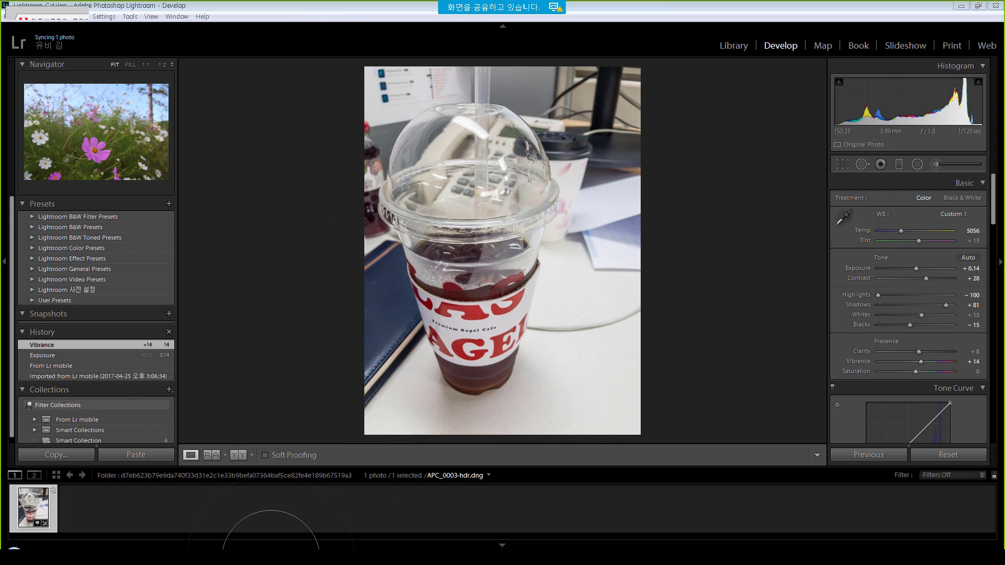
mouse_move(450, 9)
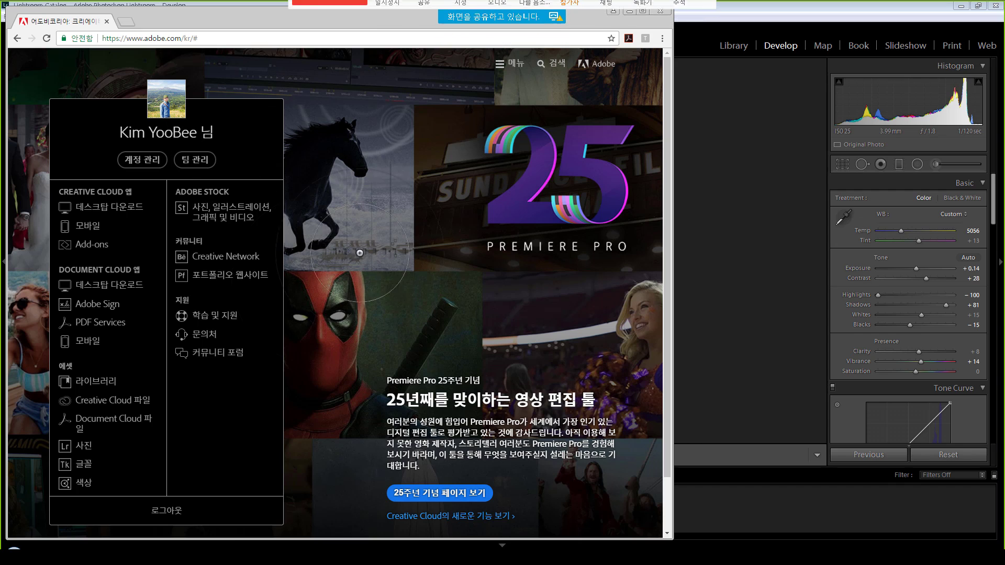
click(86, 447)
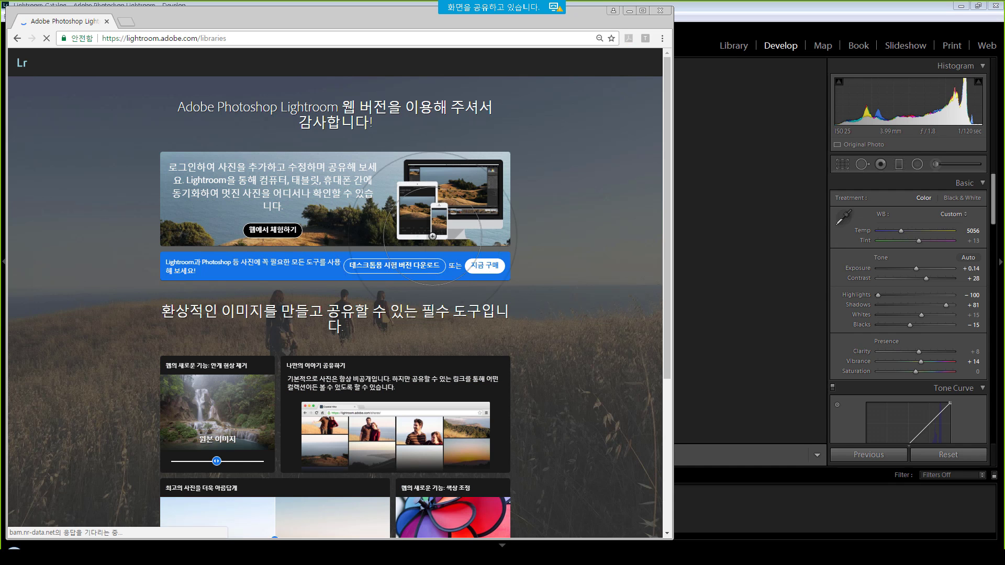
click(574, 249)
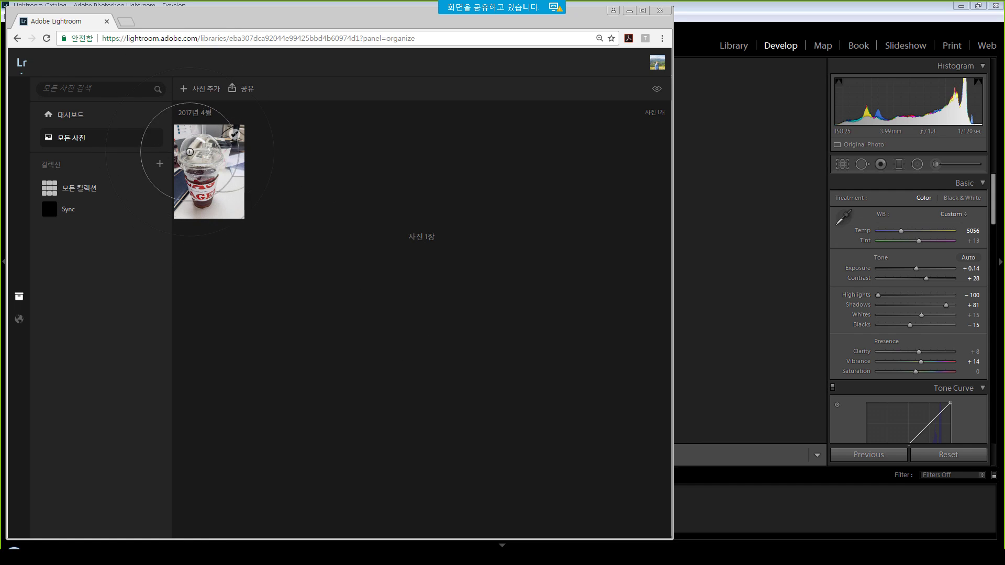
Open the coffee cup photo in the web editor and postpone the new auto tone trial offer.
click(217, 162)
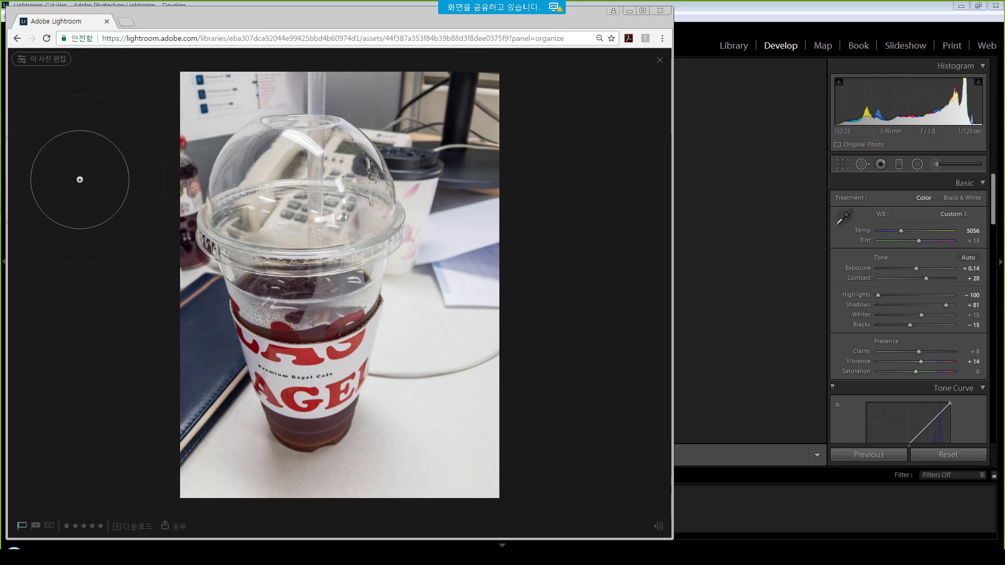
click(44, 59)
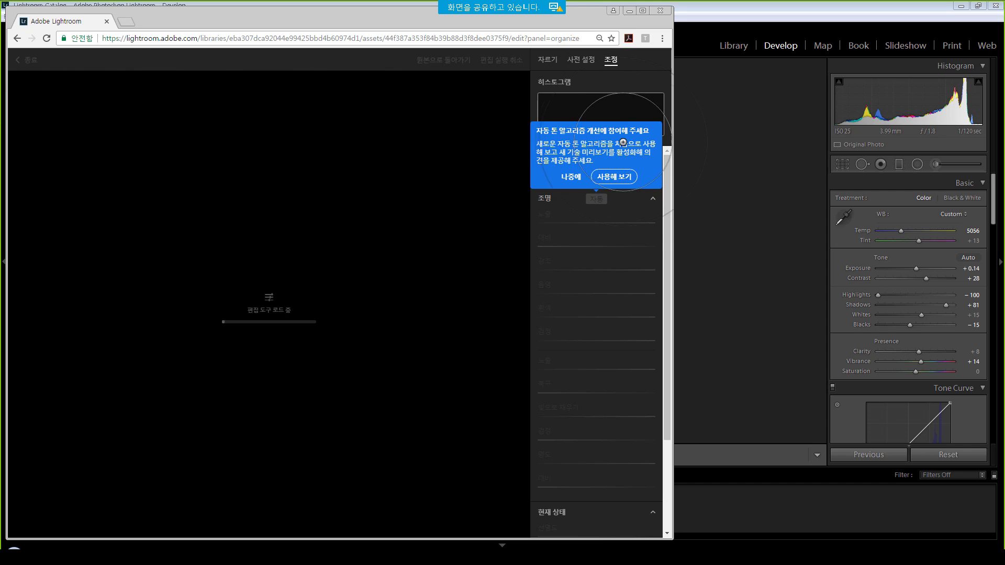
click(571, 177)
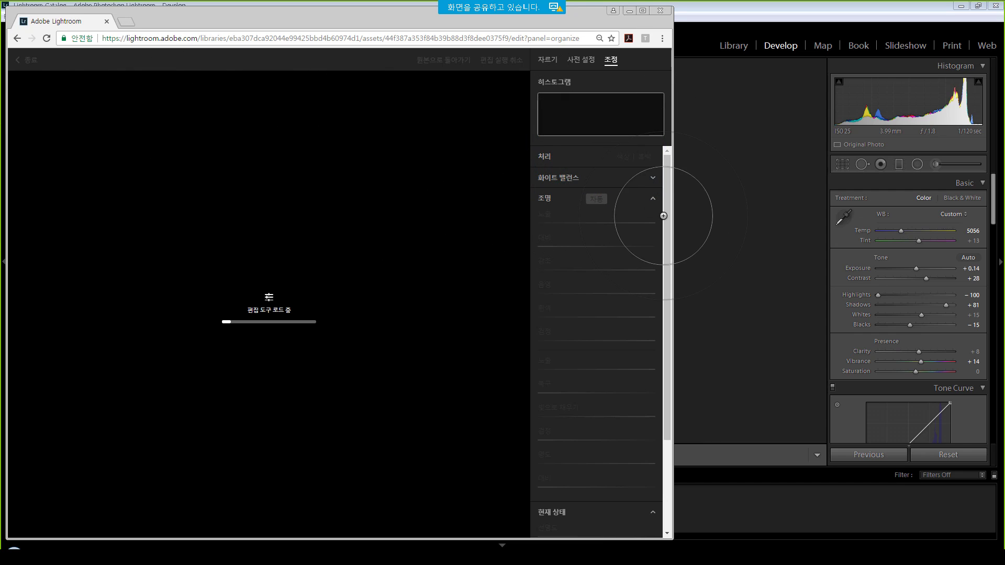
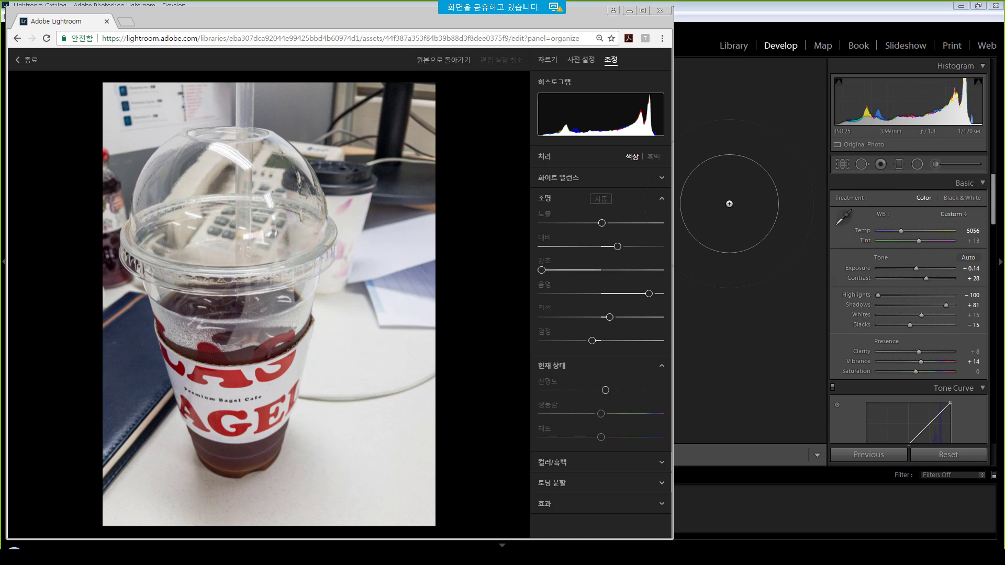
Raise the coffee cup photo's vibrance to 45 in the web editor and save the edit.
drag(674, 209, 773, 206)
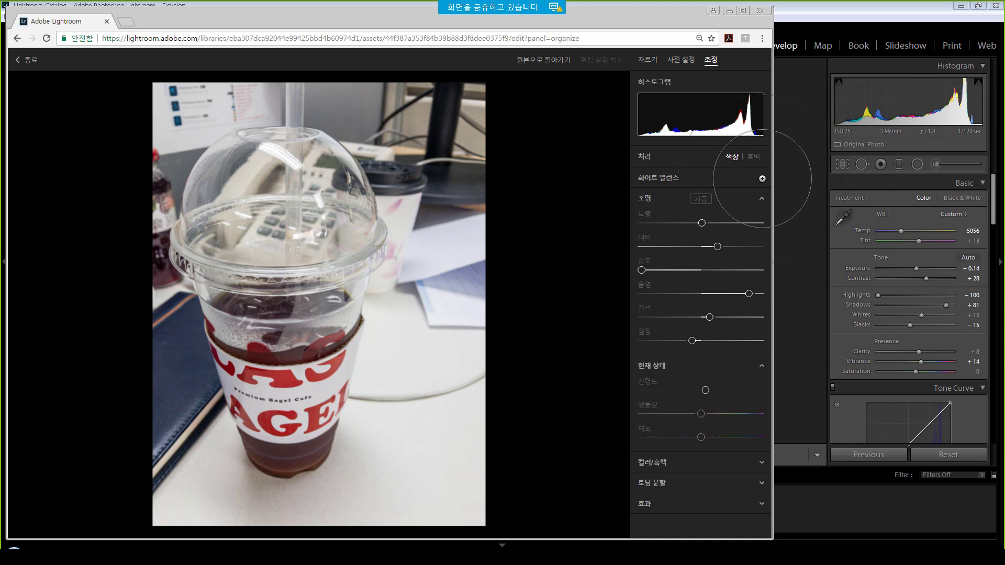
click(762, 178)
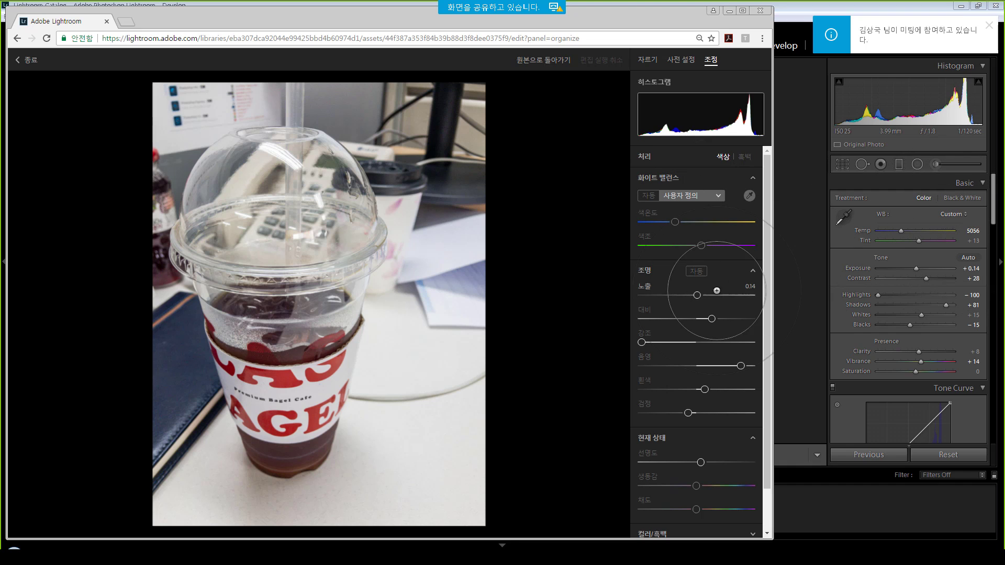
scroll(728, 314, down, 1)
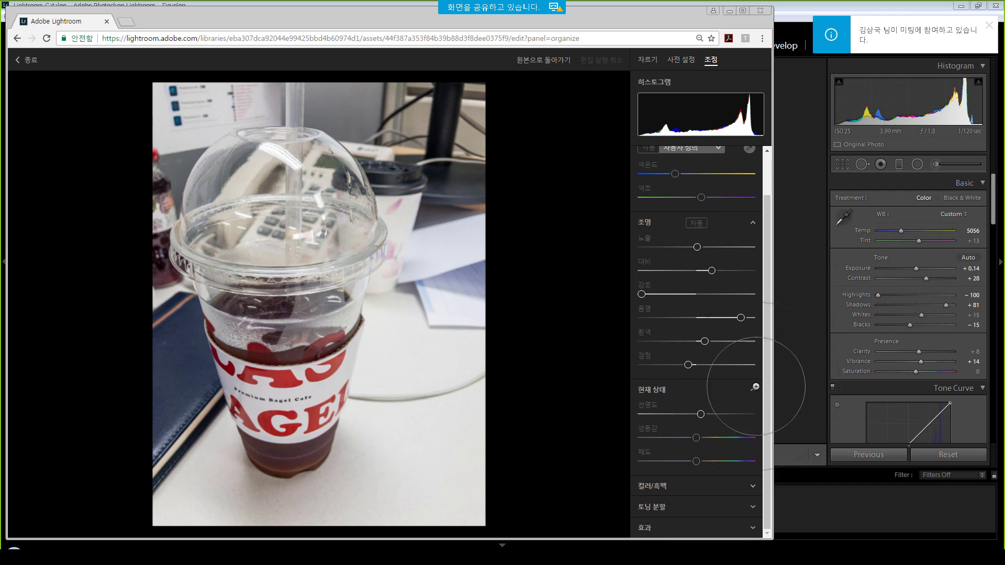
drag(697, 436, 721, 439)
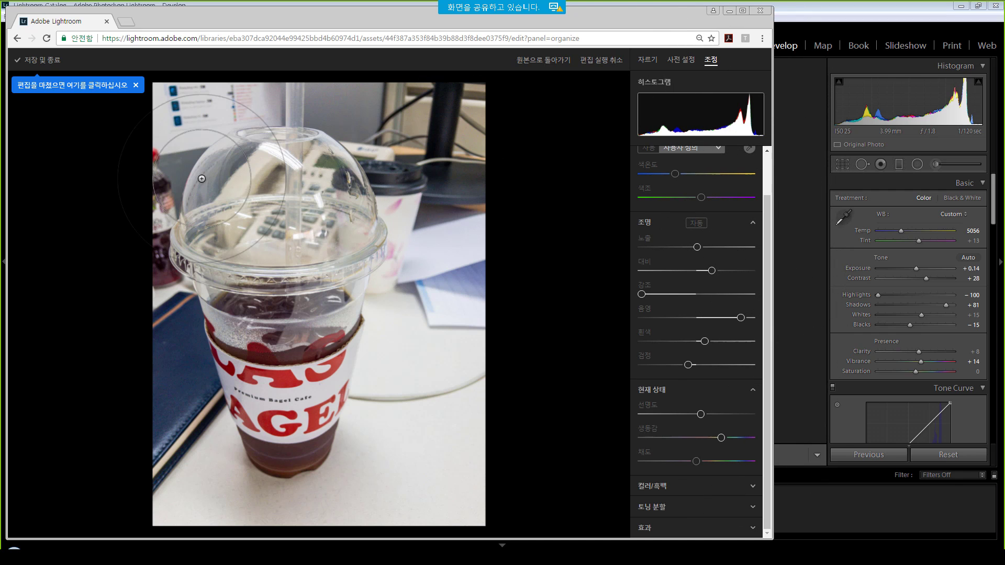
click(40, 60)
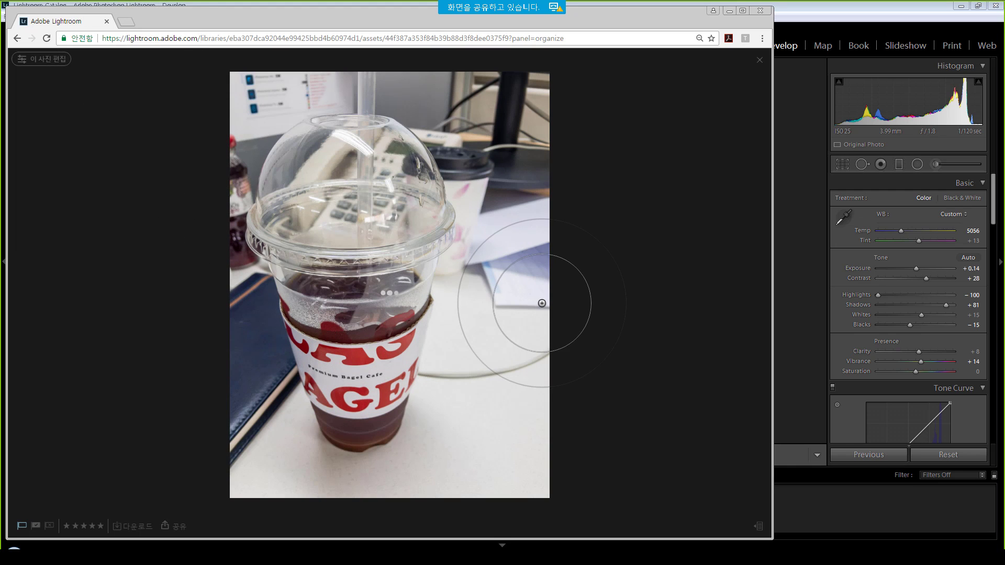
Check the photo in desktop Lightroom, then narrow and reposition the browser window so the desktop Develop settings stay in view beside it.
click(831, 7)
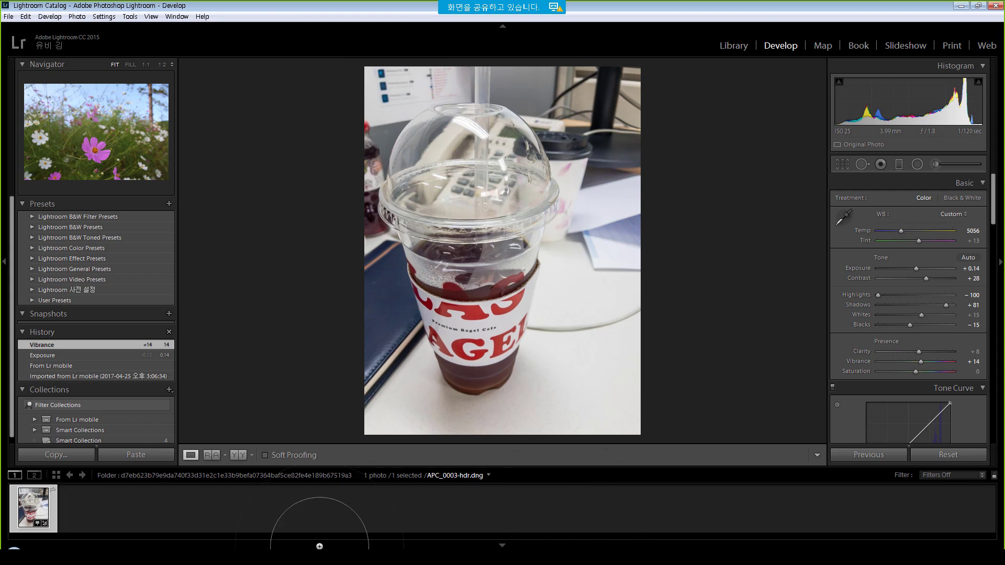
click(296, 561)
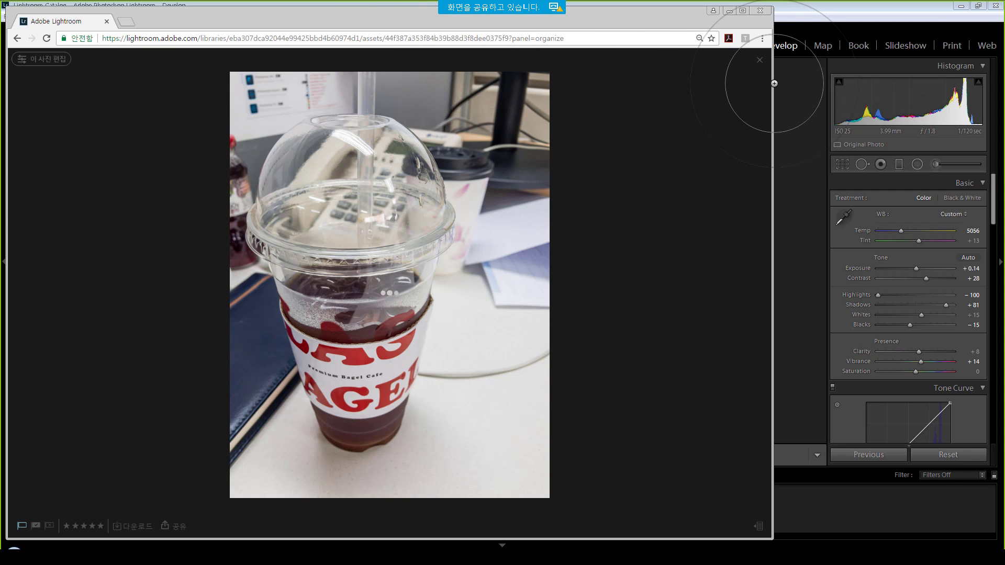
drag(773, 84, 667, 85)
drag(390, 9, 539, 84)
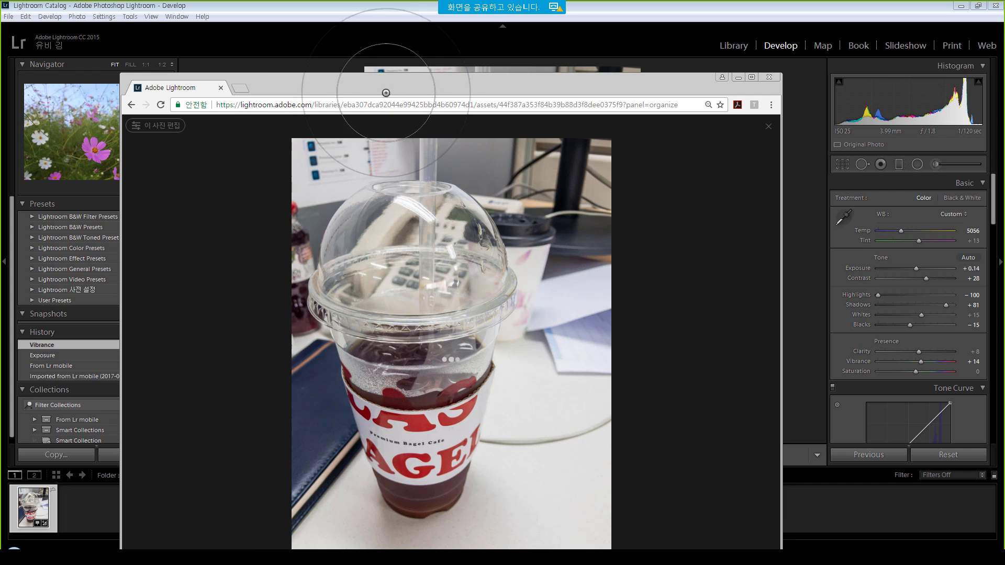
drag(405, 81, 378, 14)
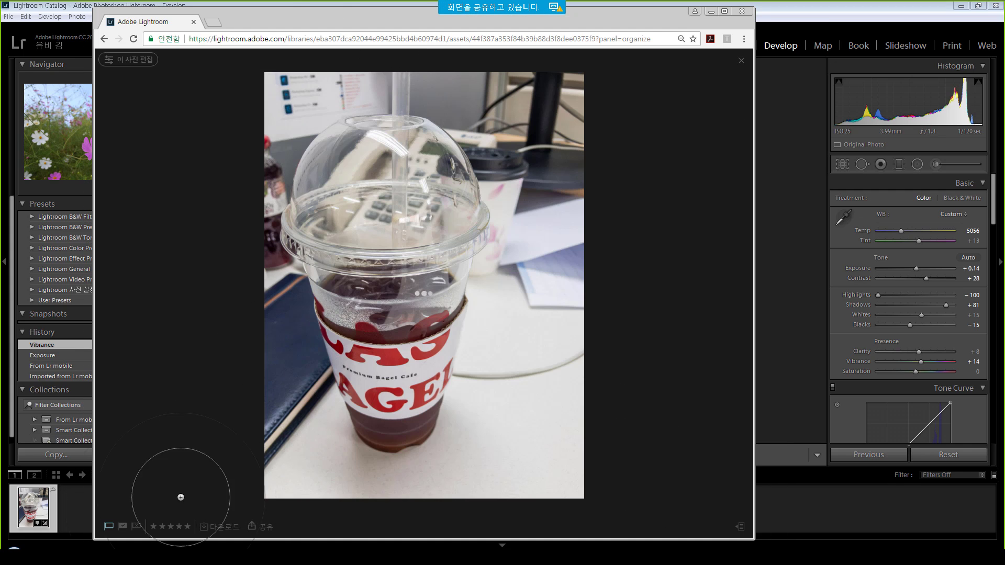
Rate the coffee cup photo four stars and share it on the web with the default title, no cover and no extra options.
click(177, 526)
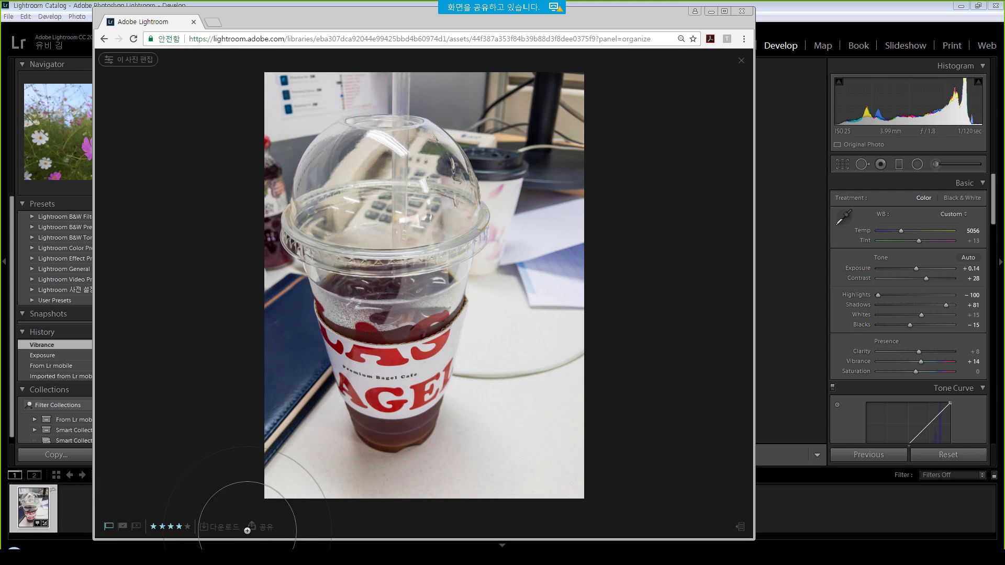
click(263, 528)
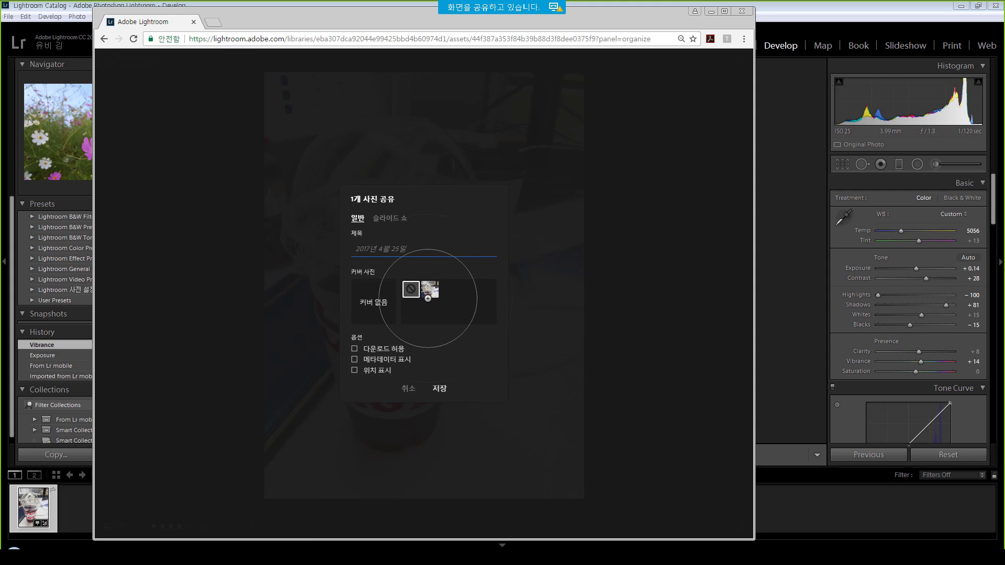
click(440, 388)
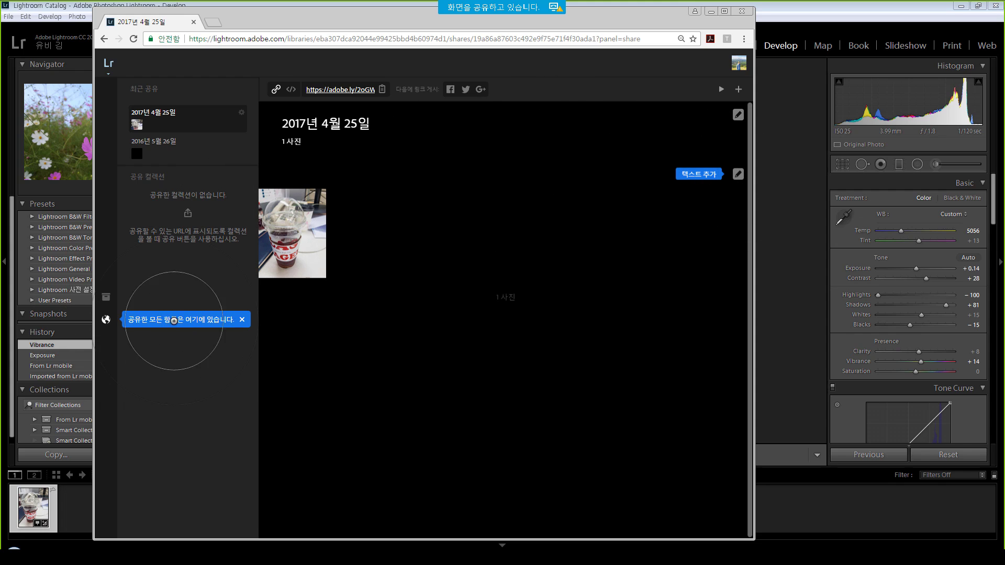
click(243, 318)
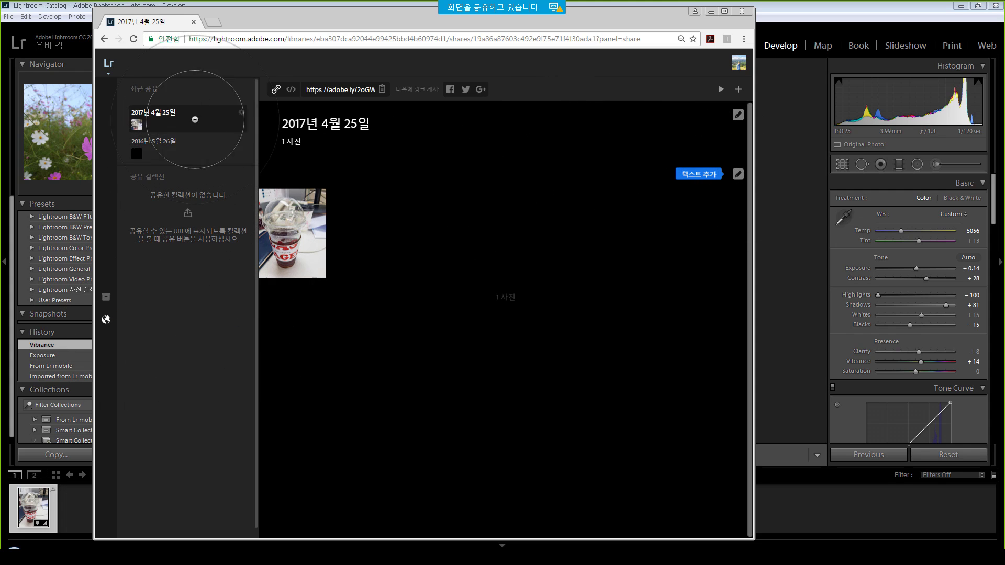
Examine the shared page's enlarged photo, its title and description entry form, and the Lightroom web options.
click(310, 260)
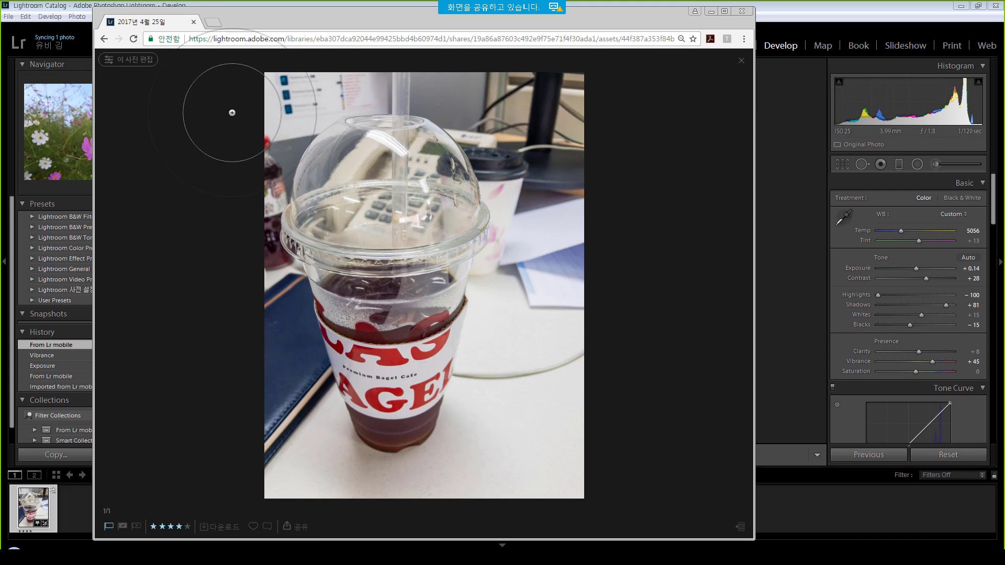
click(102, 39)
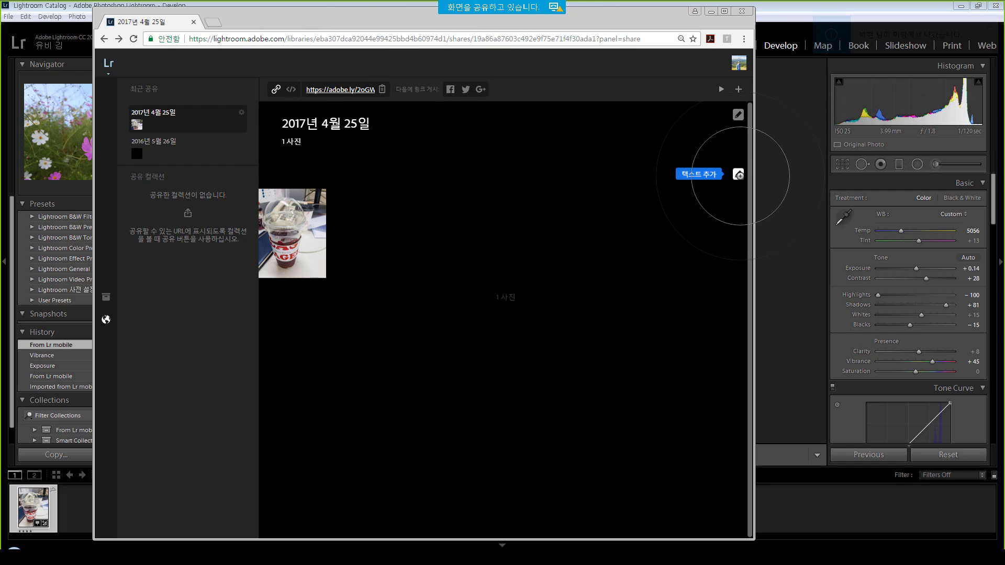
click(745, 176)
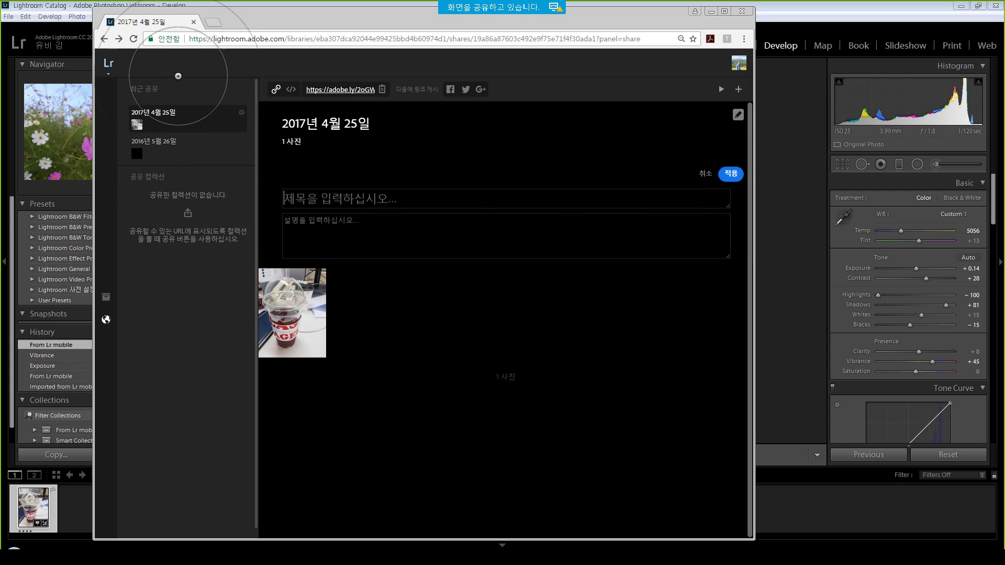
click(109, 63)
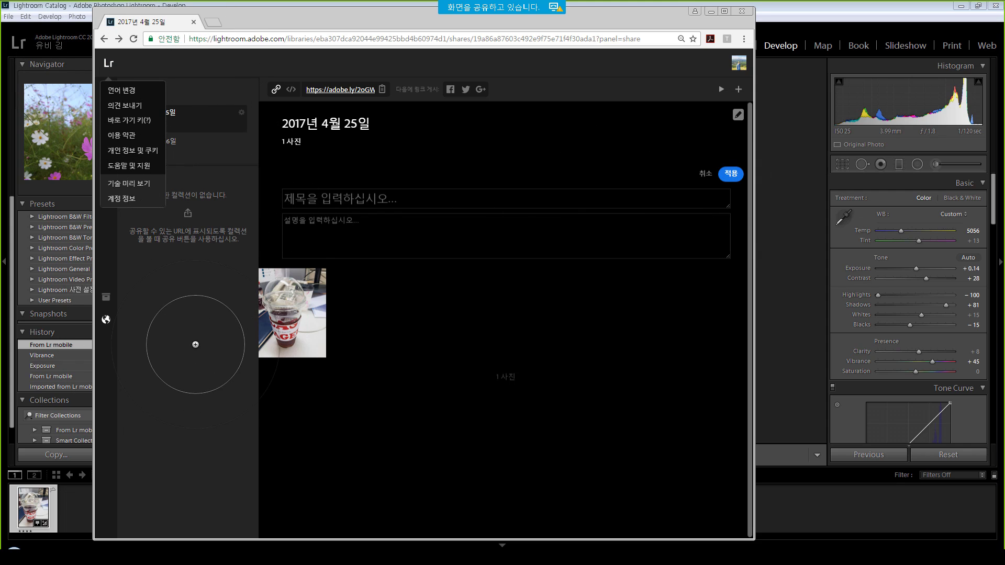
click(194, 344)
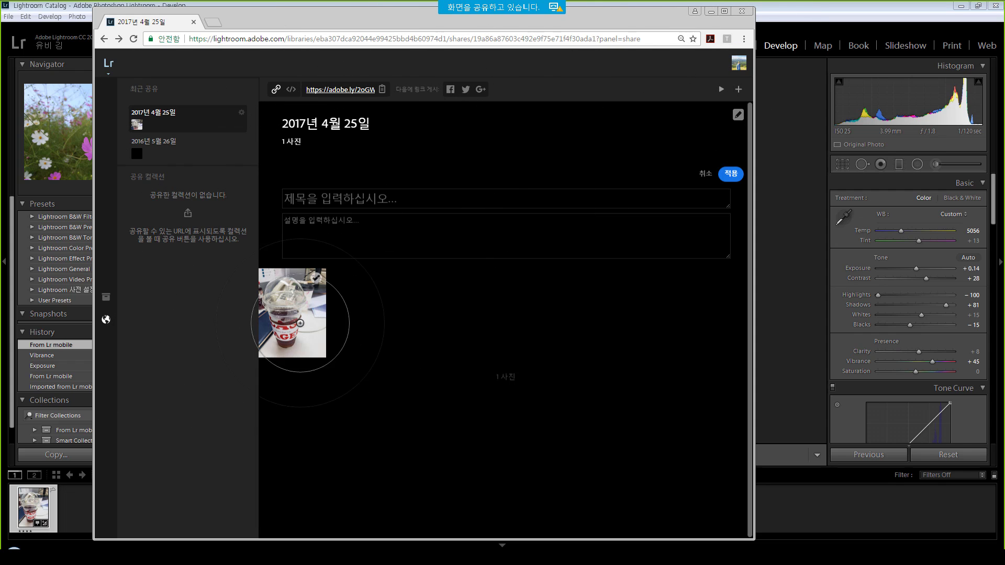
click(300, 323)
Return to desktop Lightroom and open the UB DEMO .03 Lightroom folder in the Library.
click(713, 11)
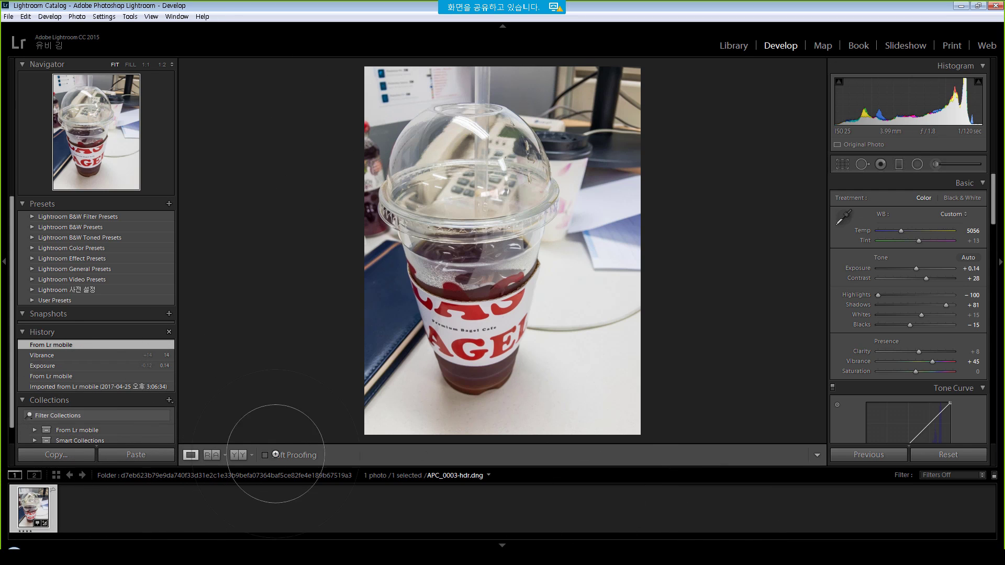
click(733, 46)
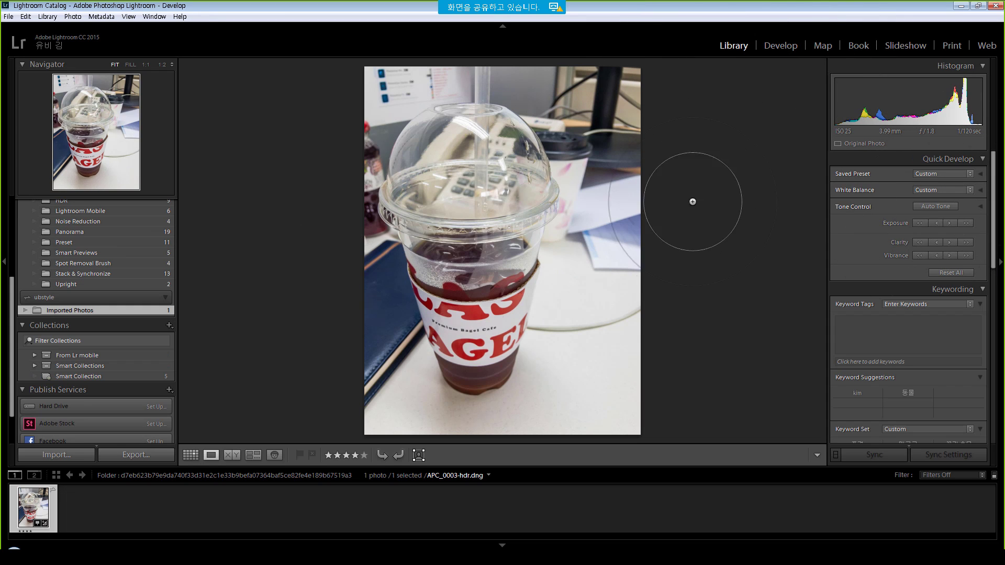
scroll(104, 293, up, 5)
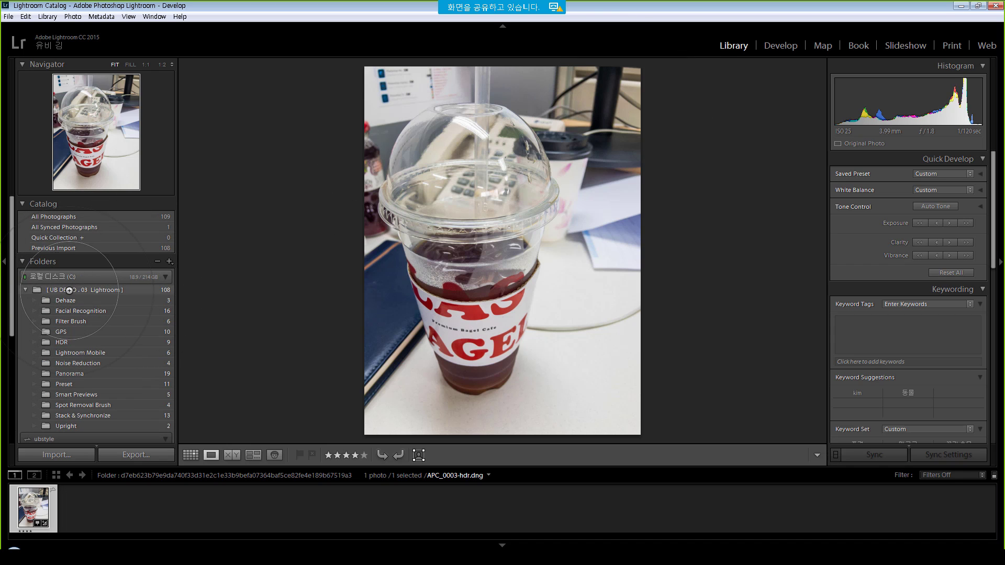
click(69, 290)
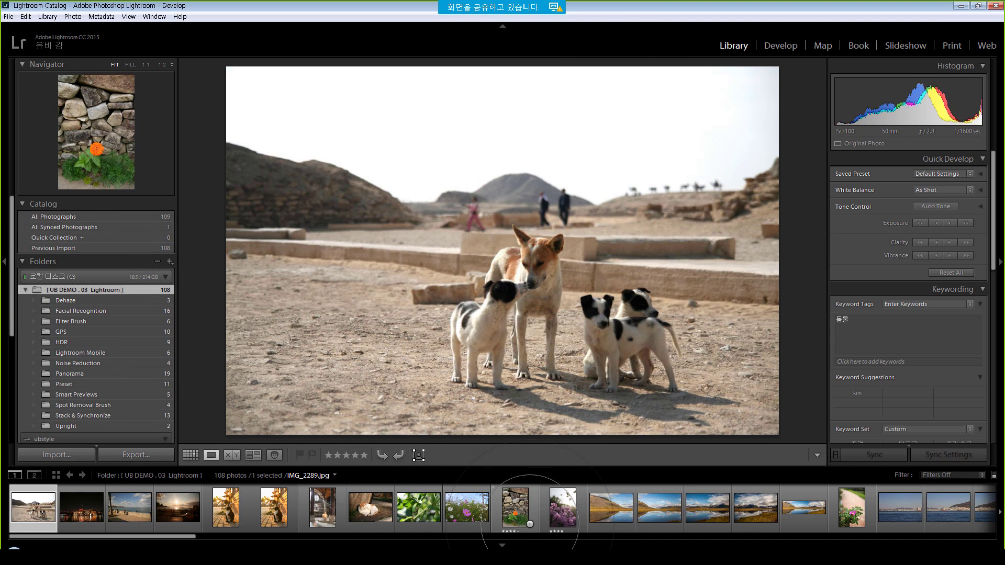
Select five photos across the folder, from the orange flower by the stone wall to the yellow flower field with the wooden sign.
click(530, 511)
scroll(539, 510, down, 3)
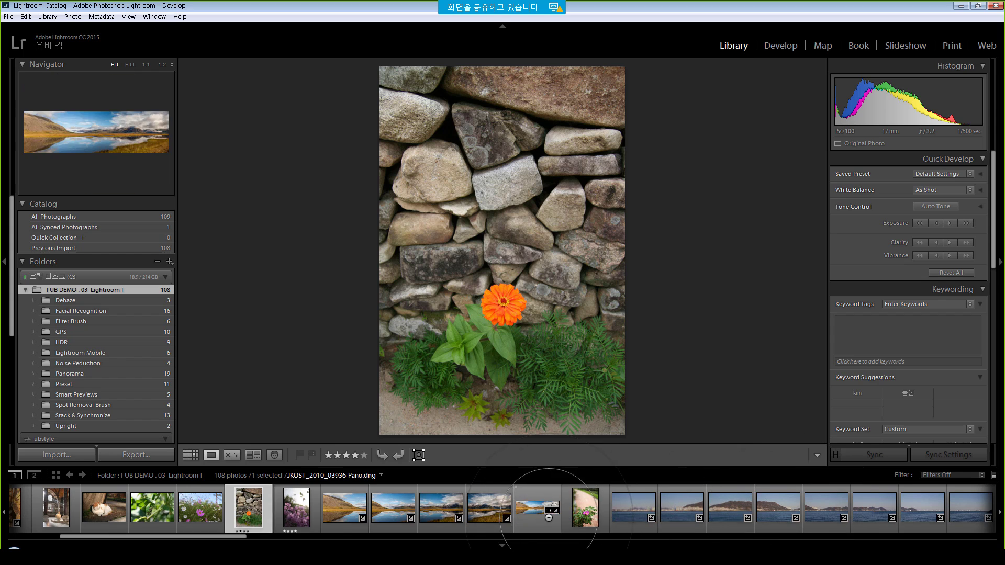
scroll(733, 506, down, 8)
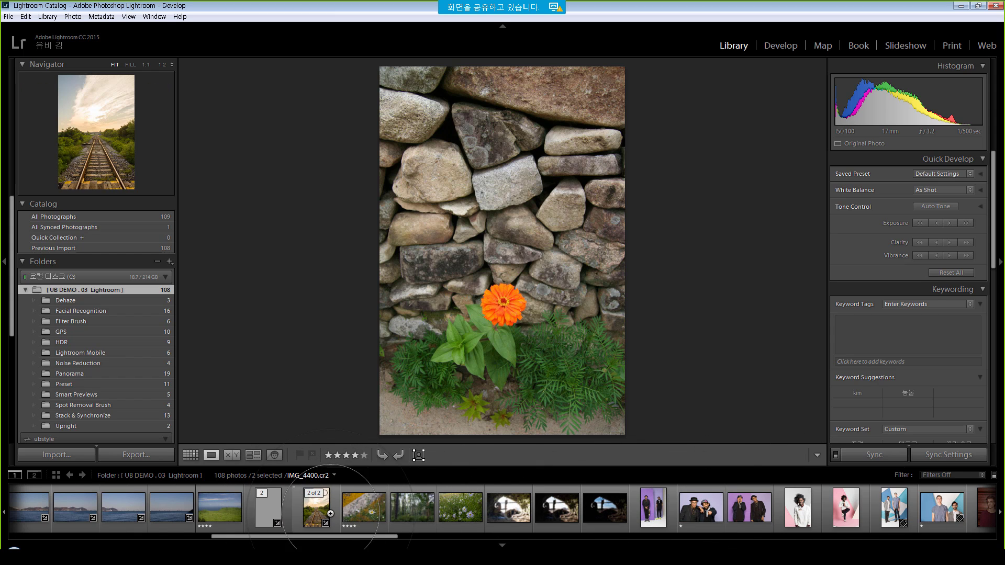
scroll(573, 510, down, 10)
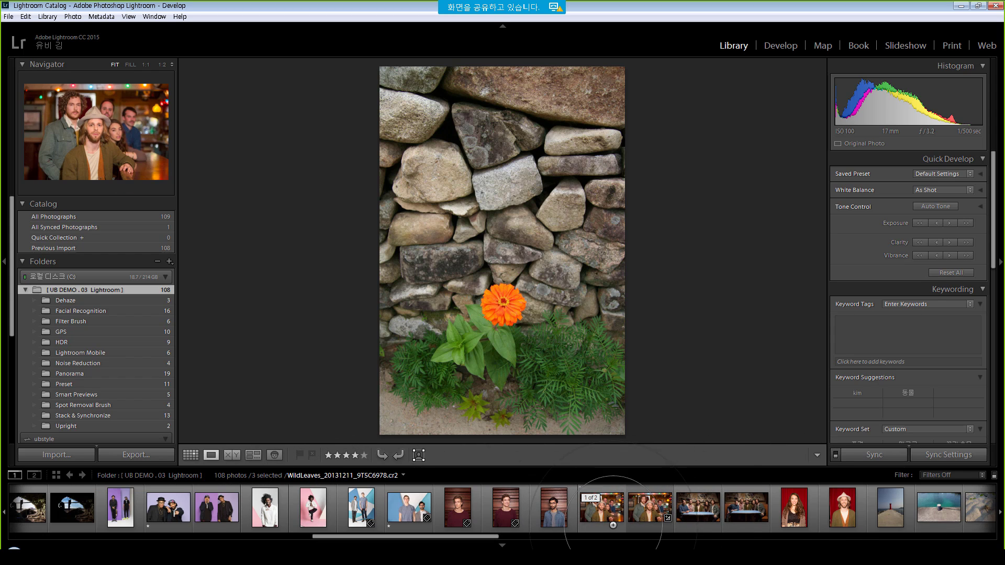
ctrl+click(610, 526)
scroll(609, 524, down, 15)
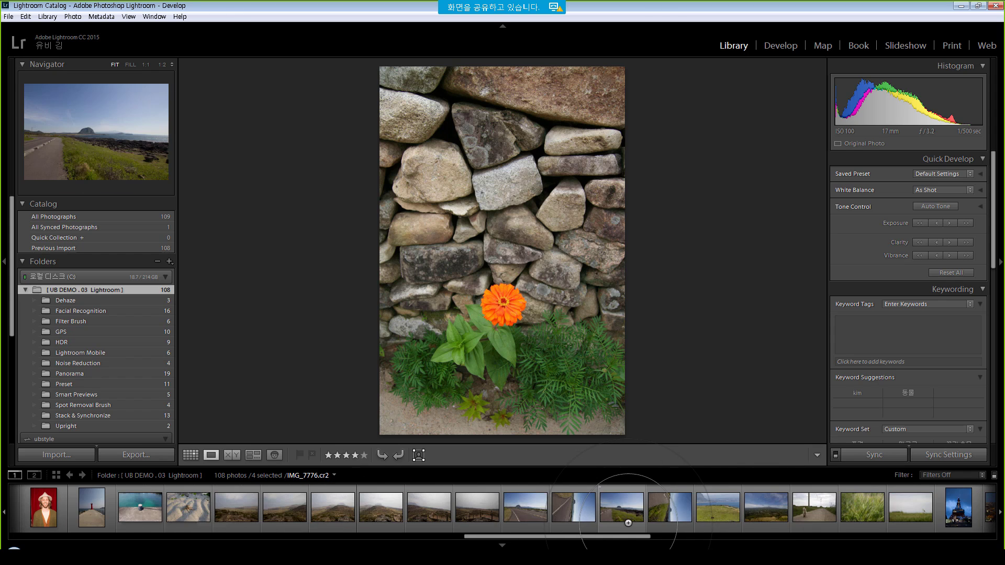
scroll(628, 522, down, 5)
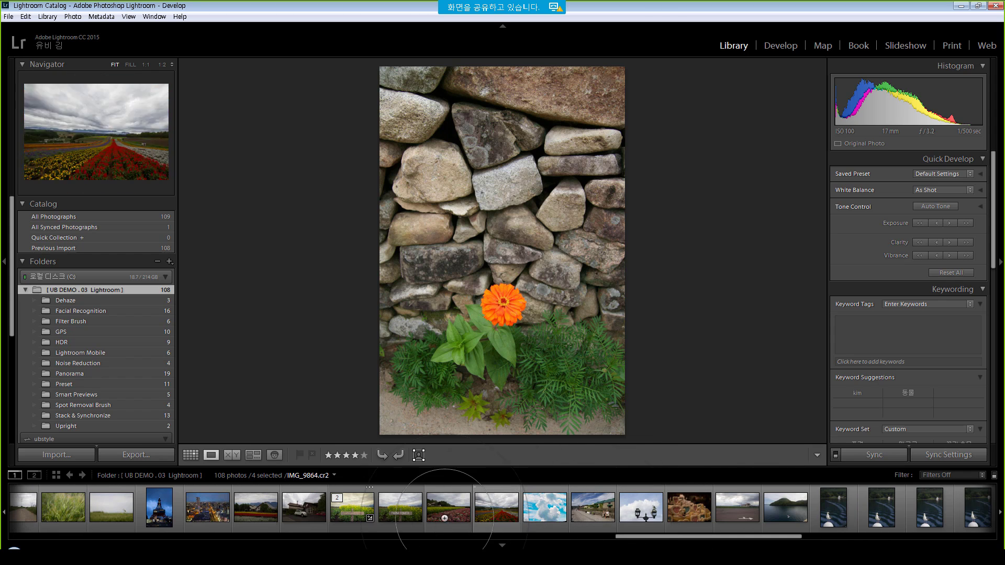
ctrl+click(352, 523)
Start exporting the five selected photos to the hard drive, with Desktop as the location and no subfolder.
right_click(352, 527)
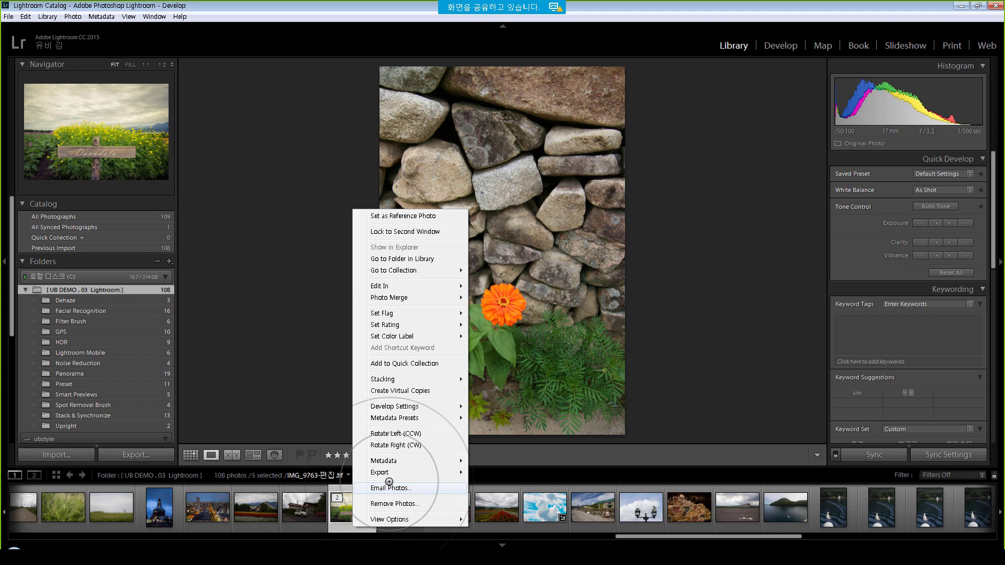
mouse_move(403, 472)
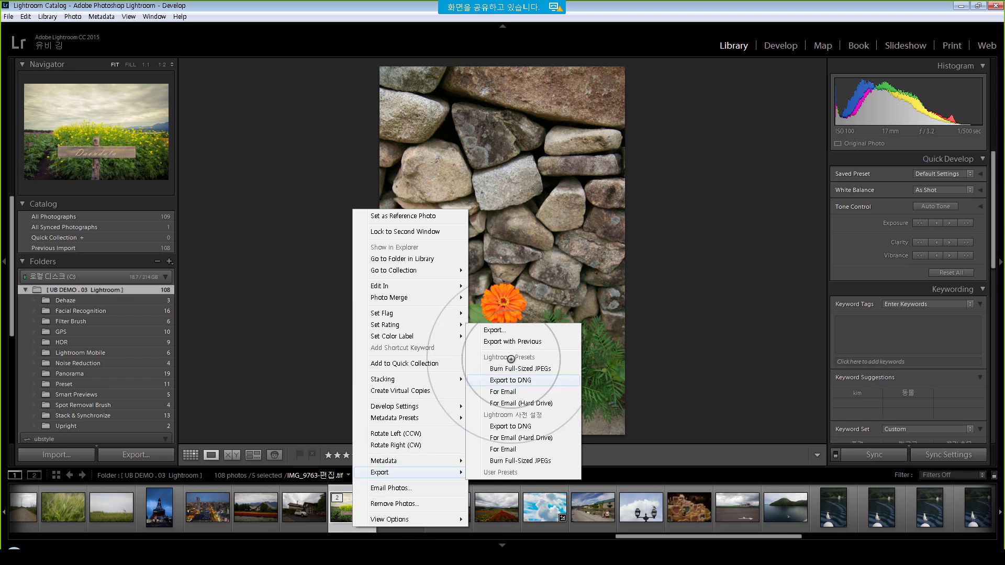
click(517, 328)
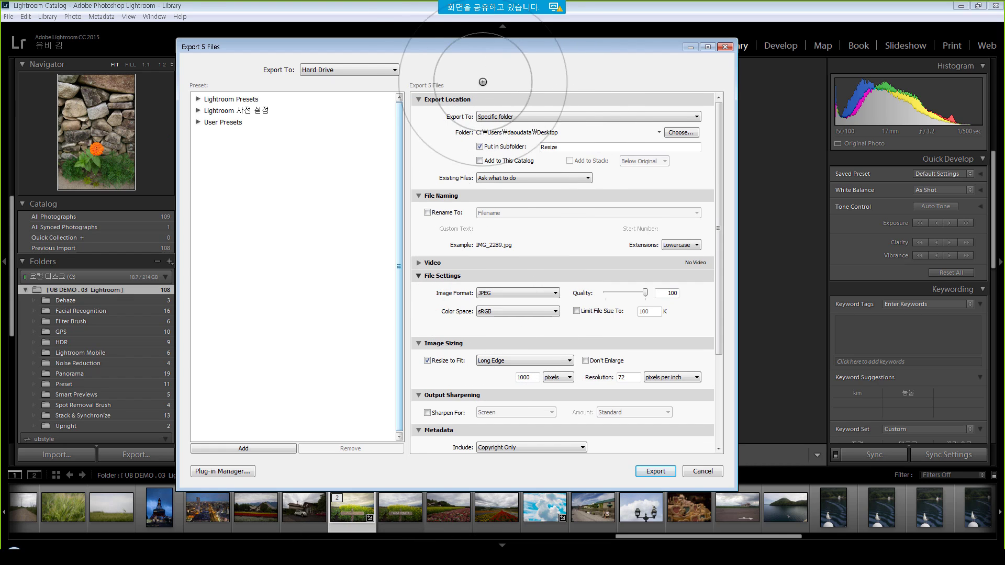
drag(460, 44, 424, 39)
click(497, 112)
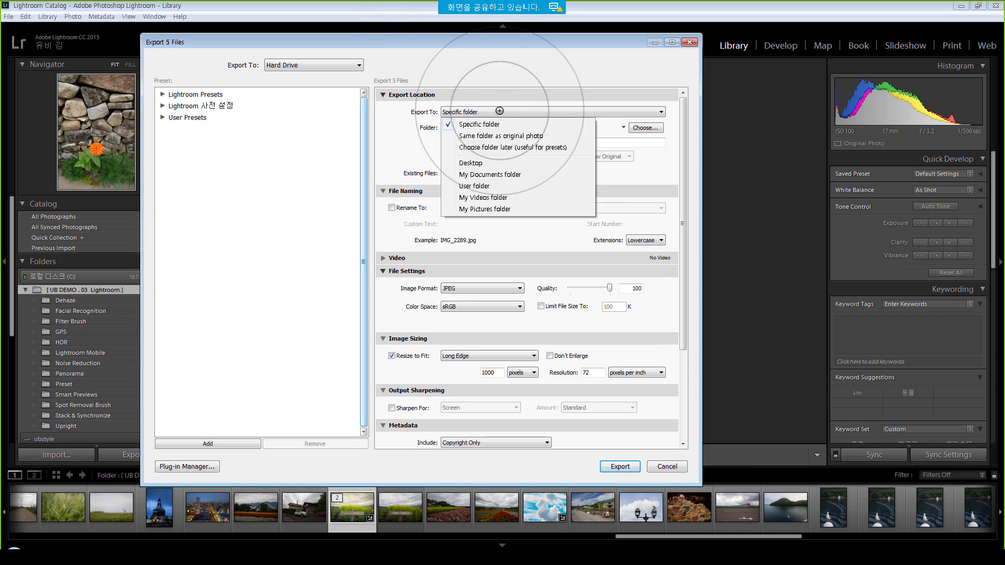
click(487, 163)
click(444, 142)
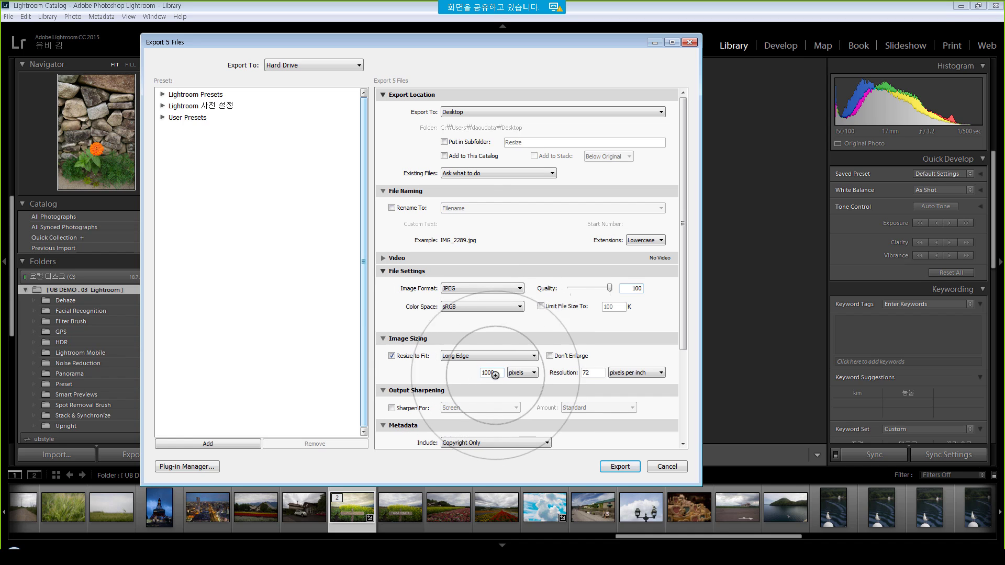
Set the exported images' long edge to 1600 pixels and review the metadata options, keeping Copyright Only.
drag(495, 371, 451, 371)
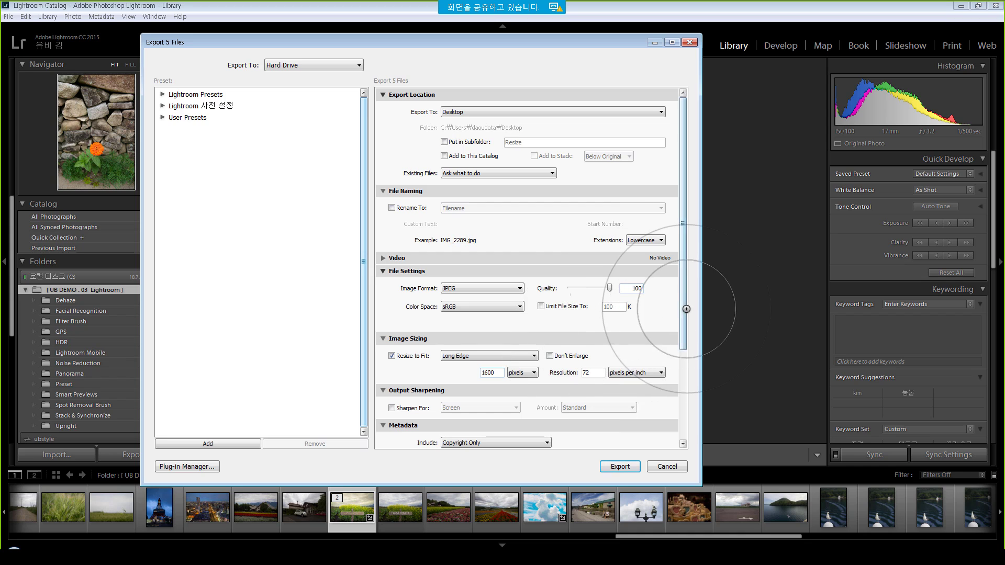
scroll(683, 298, down, 3)
click(475, 340)
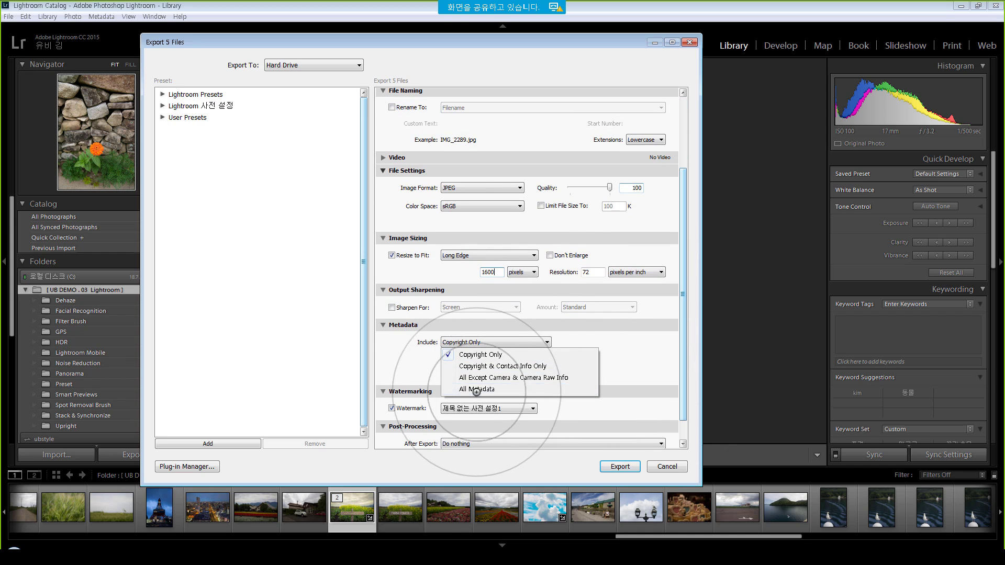
click(683, 306)
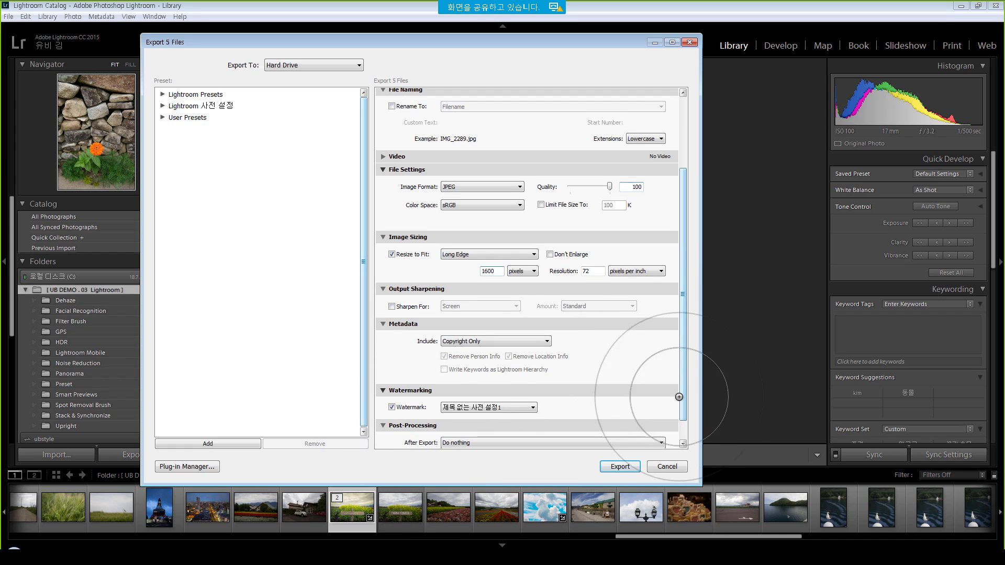
Turn off the watermark in the export settings and export the five photos.
scroll(678, 398, down, 1)
click(392, 382)
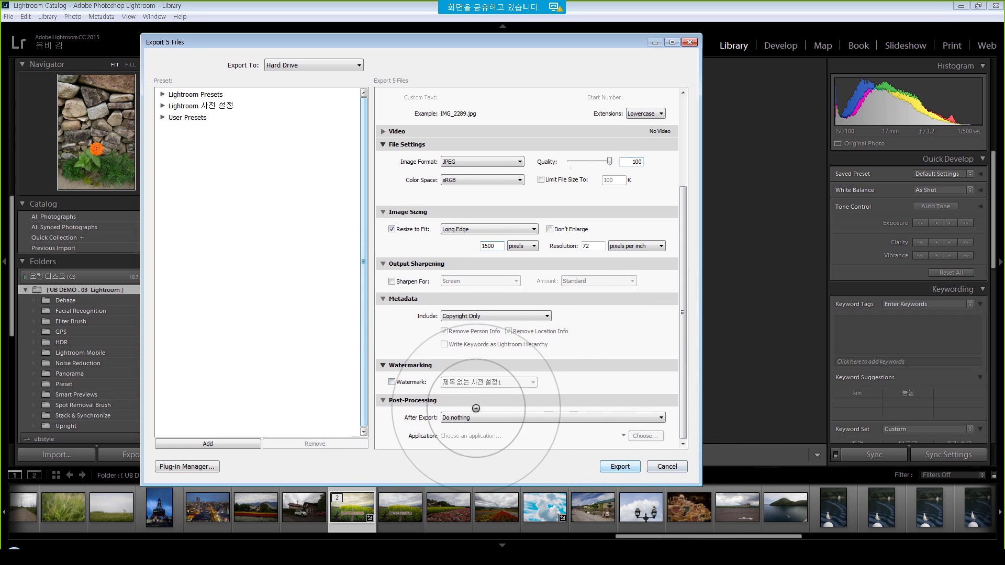
click(619, 466)
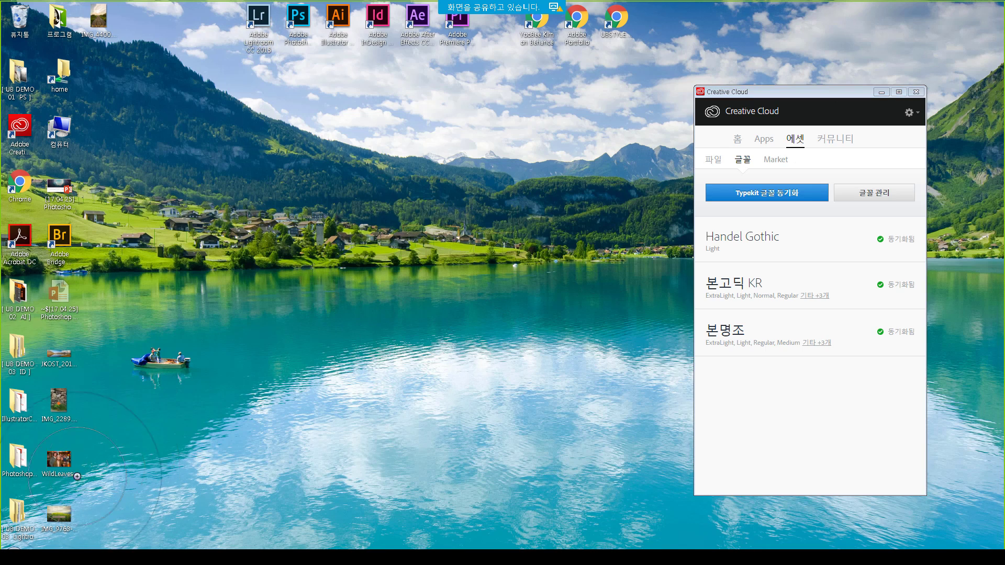
Open the exported panorama from the desktop in ACDSee, and view the railway track photo and the one after it.
click(62, 351)
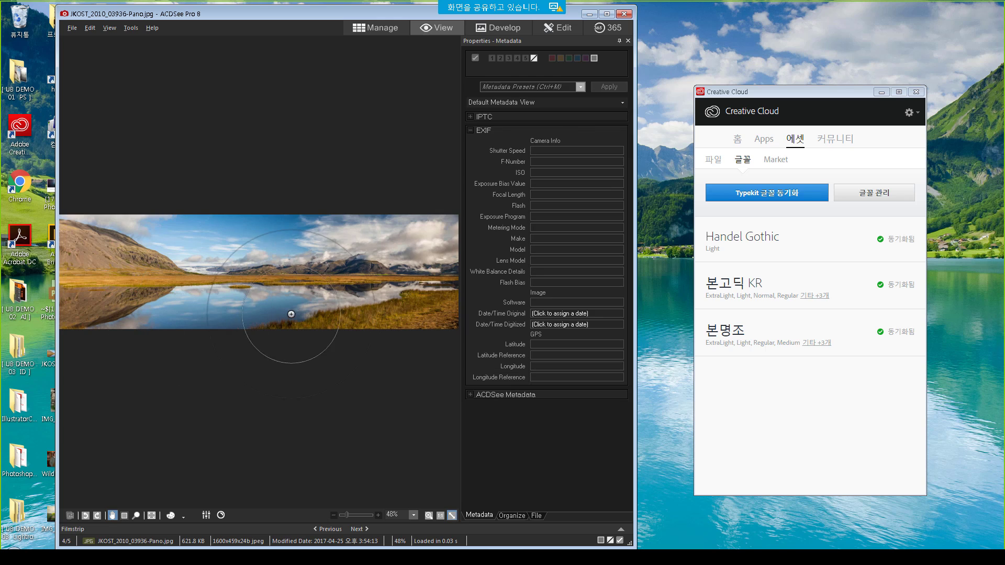
key(Escape)
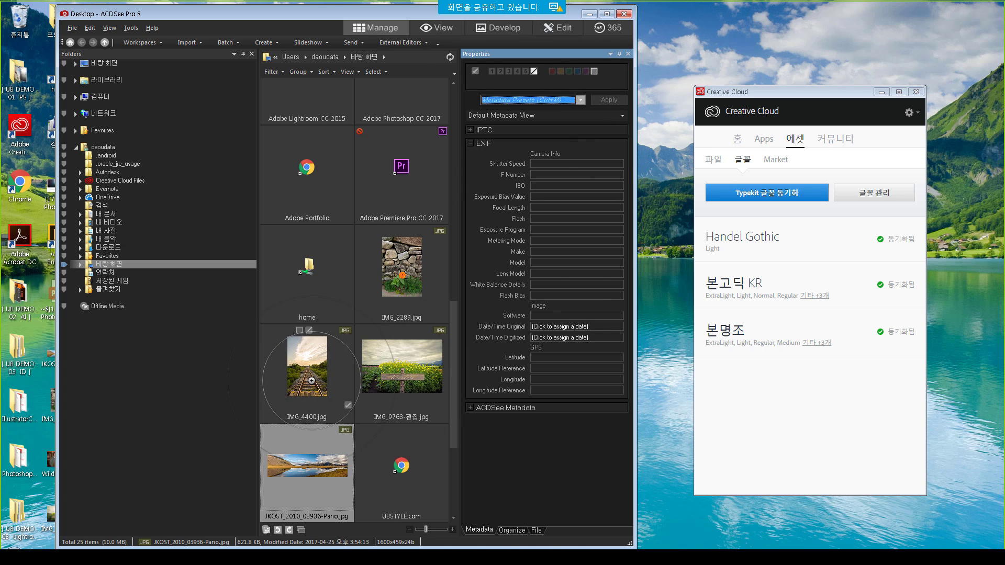
double_click(312, 381)
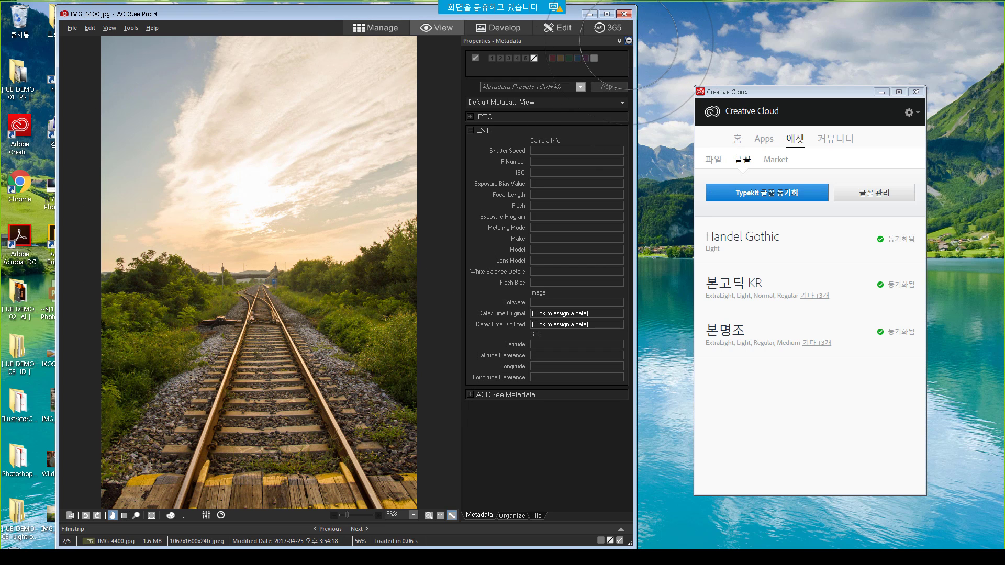
scroll(477, 352, down, 1)
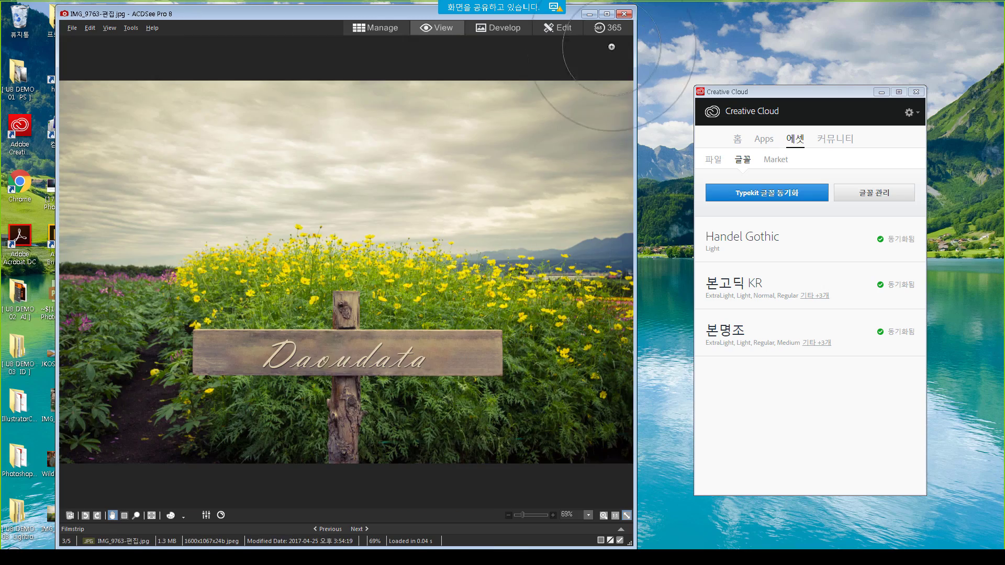
View the exported photos in a maximized viewer, including the wooden sign and the orange flower, and close the viewer.
click(608, 14)
scroll(511, 411, down, 1)
scroll(513, 411, up, 1)
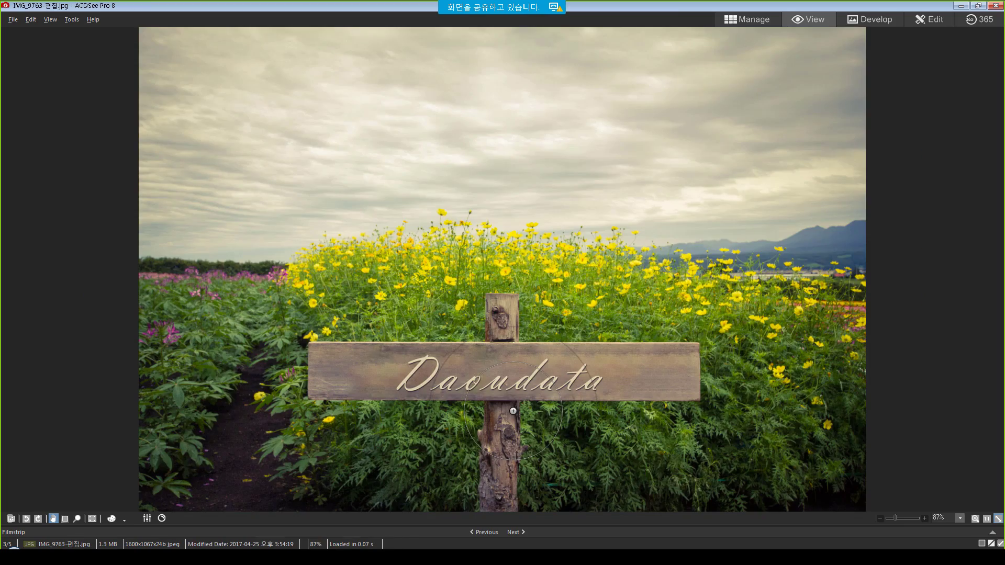
scroll(513, 411, up, 1)
scroll(513, 411, up, 1)
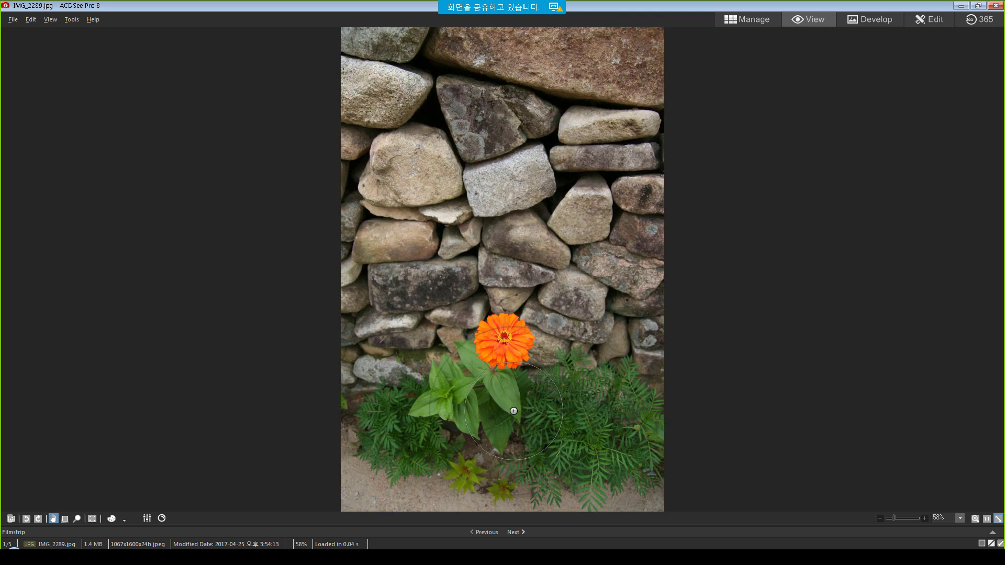
scroll(513, 411, down, 1)
click(995, 5)
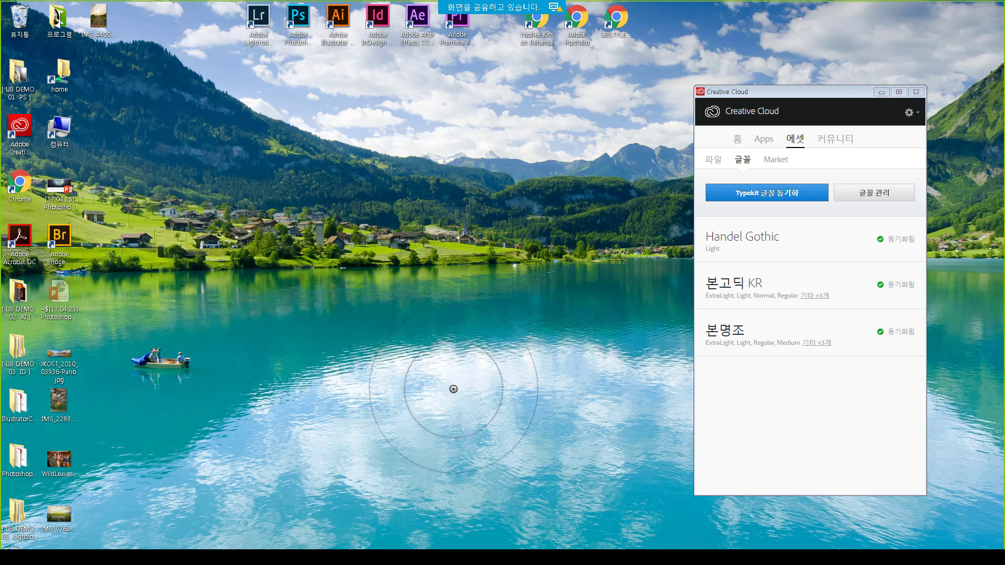
Switch to the PowerPoint presentation and select the full SurveyMonkey link on the 설문 조사 slide.
mouse_move(684, 557)
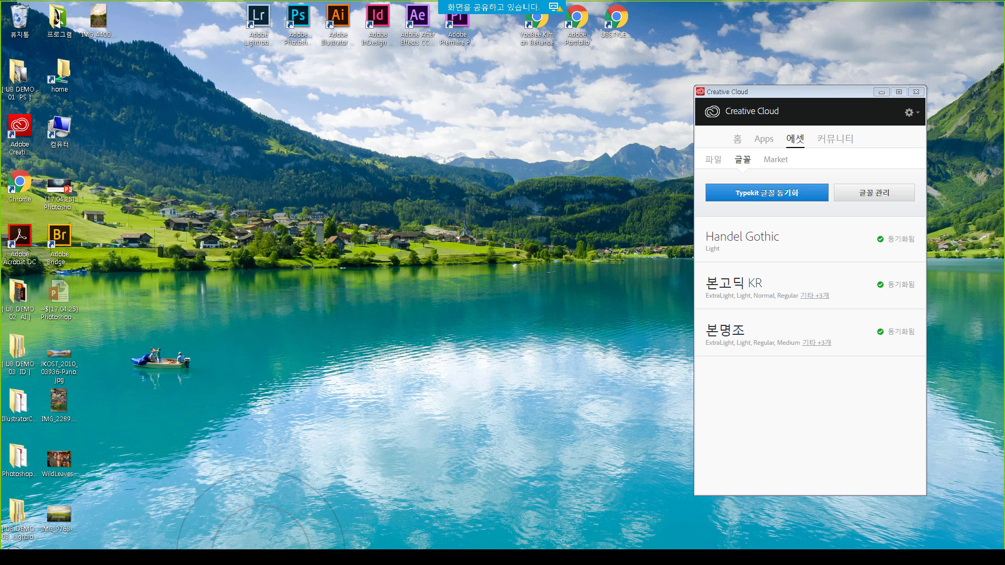
click(260, 556)
click(264, 561)
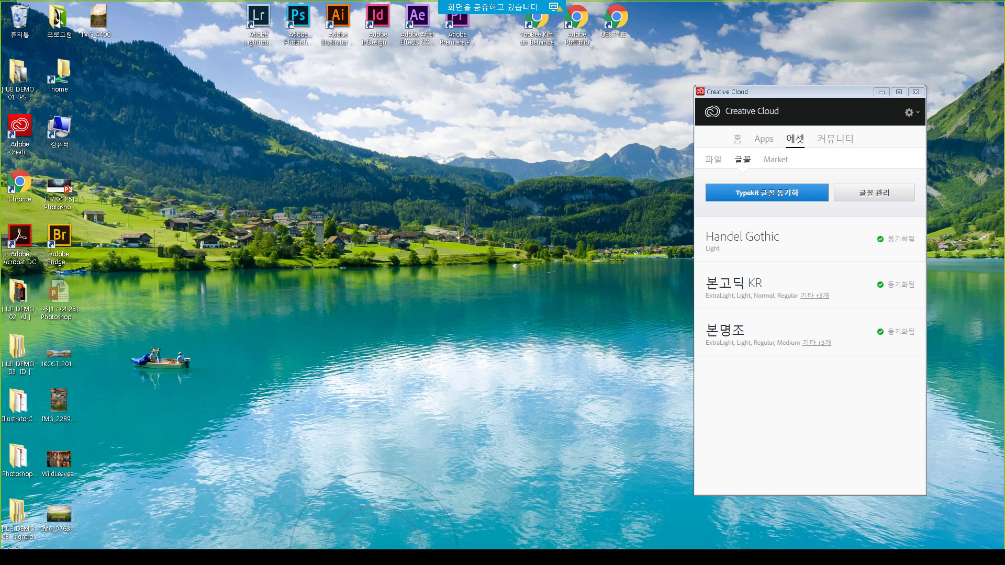
click(368, 557)
click(62, 404)
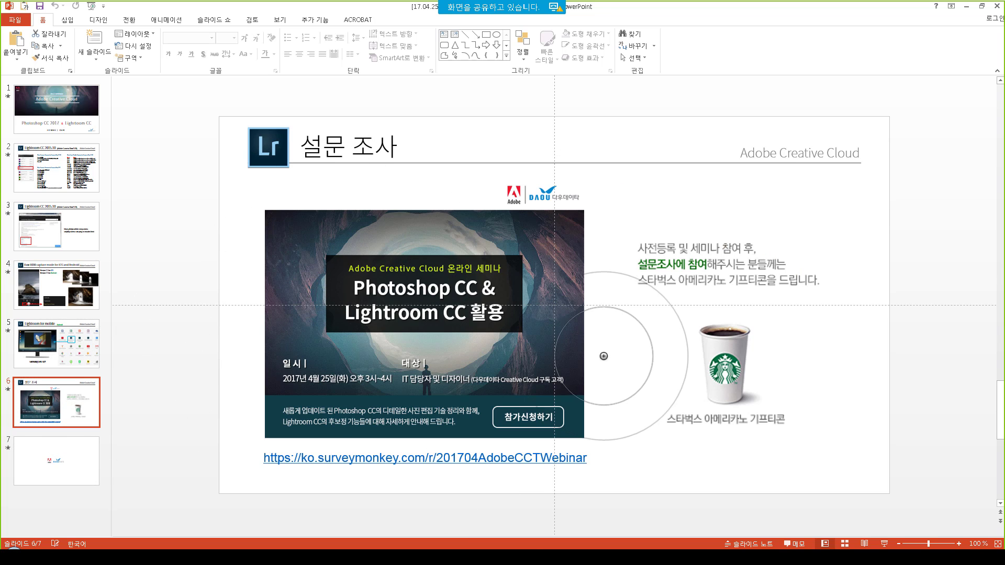
scroll(593, 355, up, 2)
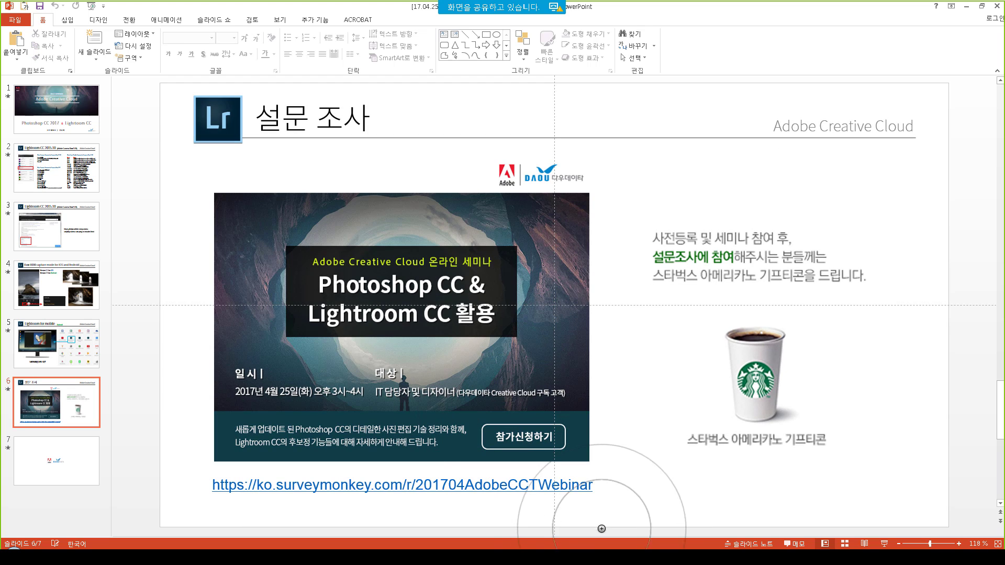
drag(595, 483, 213, 485)
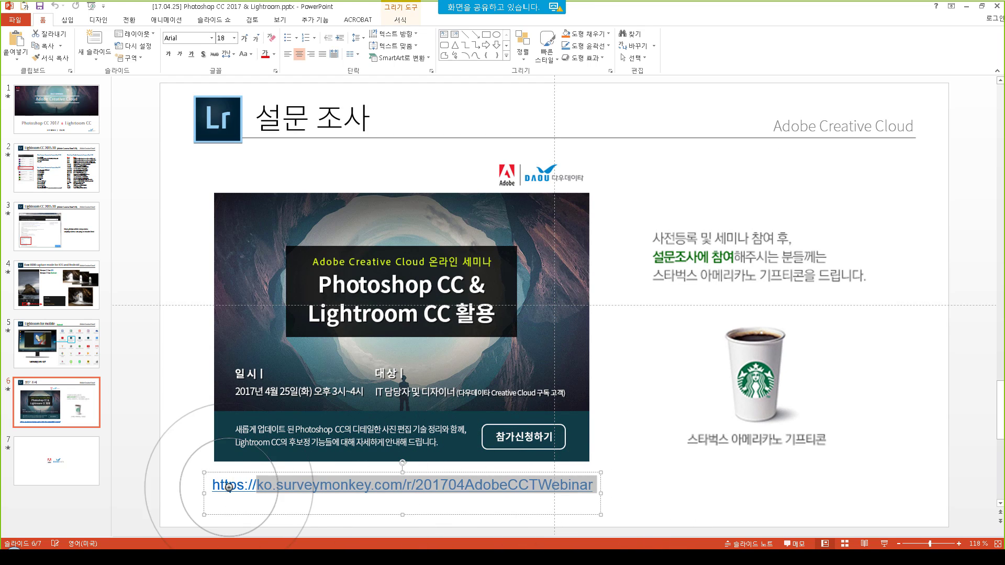
mouse_move(487, 8)
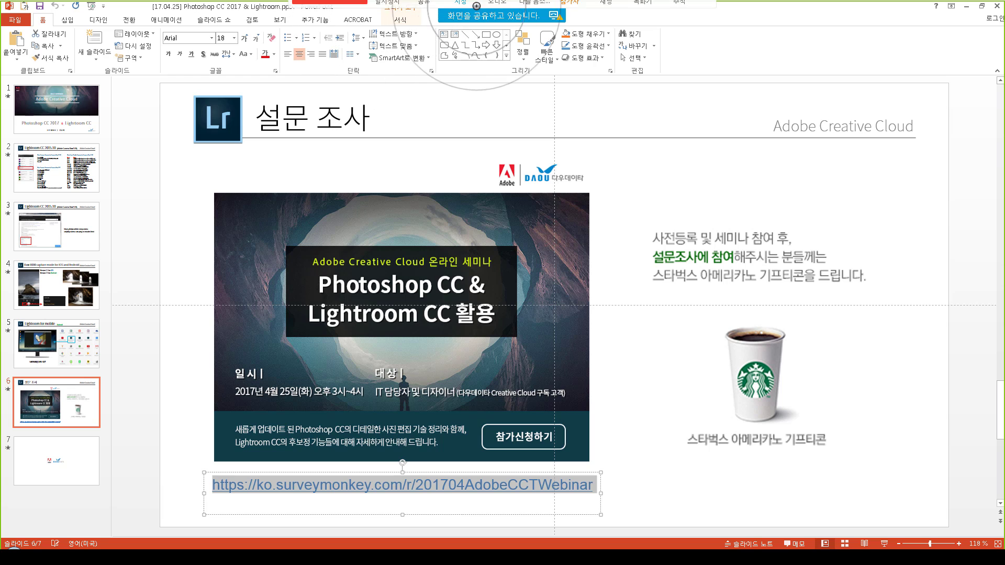